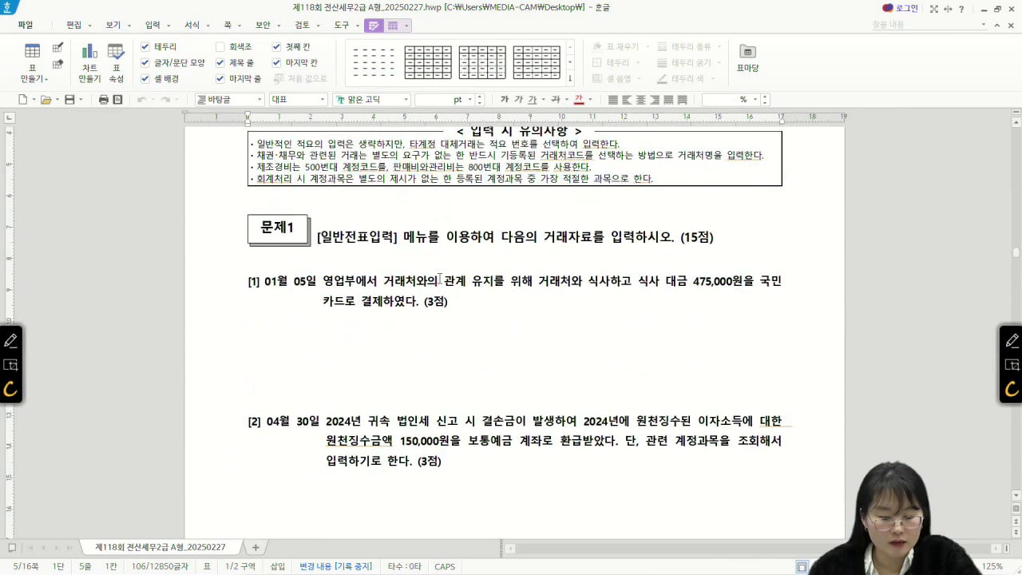
Step: Switch to the KcLep accounting program, open 일반전표입력 for January 5, 2025, and place its window below question [1] of the exam document
{"action": "scroll", "coordinate": [440, 278], "scroll_direction": "up", "scroll_amount": 4}
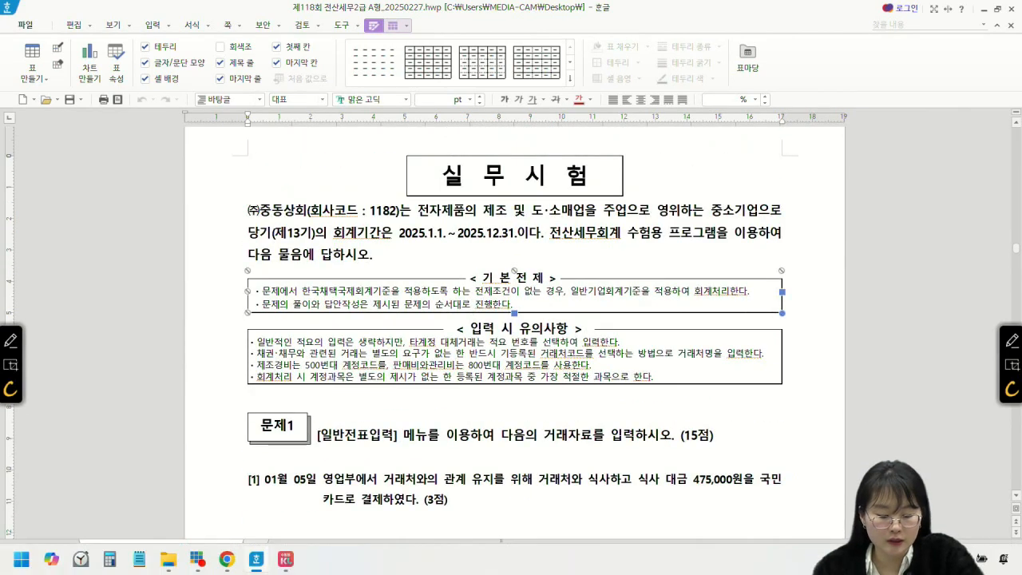
{"action": "left_click", "coordinate": [285, 559]}
{"action": "left_click_drag", "start_coordinate": [507, 52], "coordinate": [524, 309]}
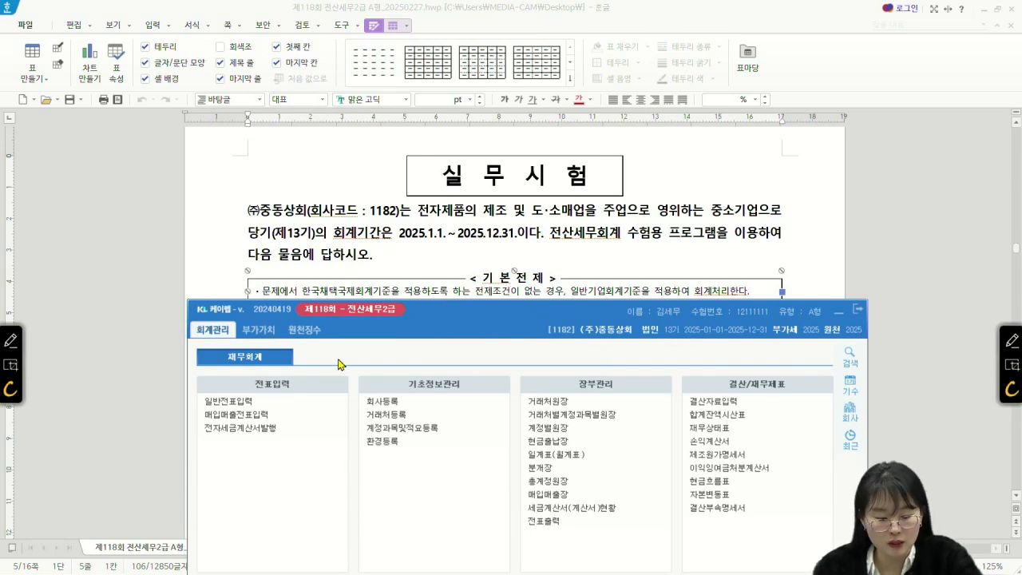
{"action": "left_click", "coordinate": [209, 401]}
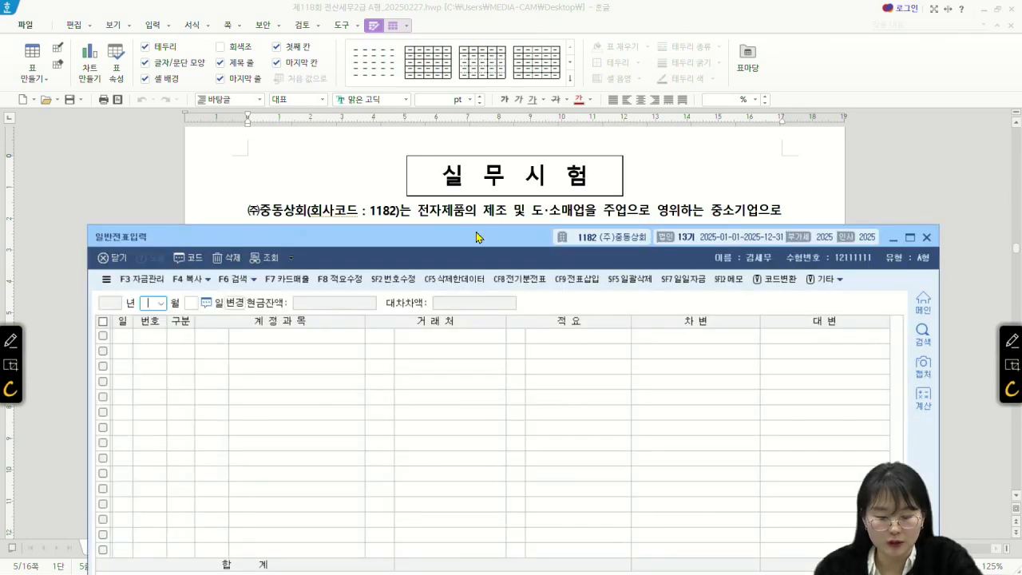
{"action": "left_click_drag", "start_coordinate": [477, 235], "coordinate": [562, 447]}
{"action": "left_click", "coordinate": [839, 312]}
{"action": "scroll", "coordinate": [625, 304], "scroll_direction": "down", "scroll_amount": 7}
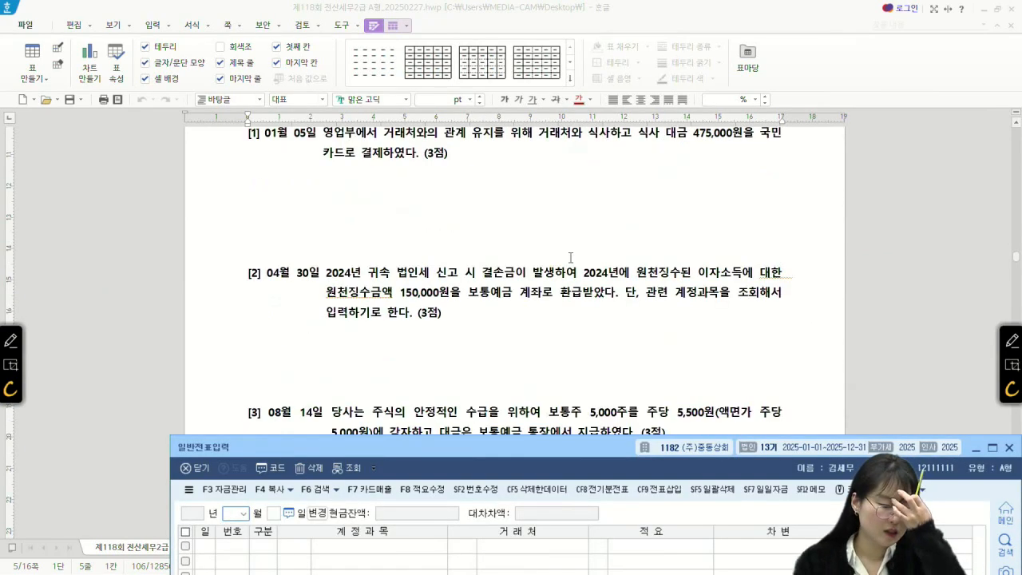
{"action": "scroll", "coordinate": [444, 304], "scroll_direction": "up", "scroll_amount": 2}
{"action": "left_click_drag", "start_coordinate": [374, 461], "coordinate": [345, 298]}
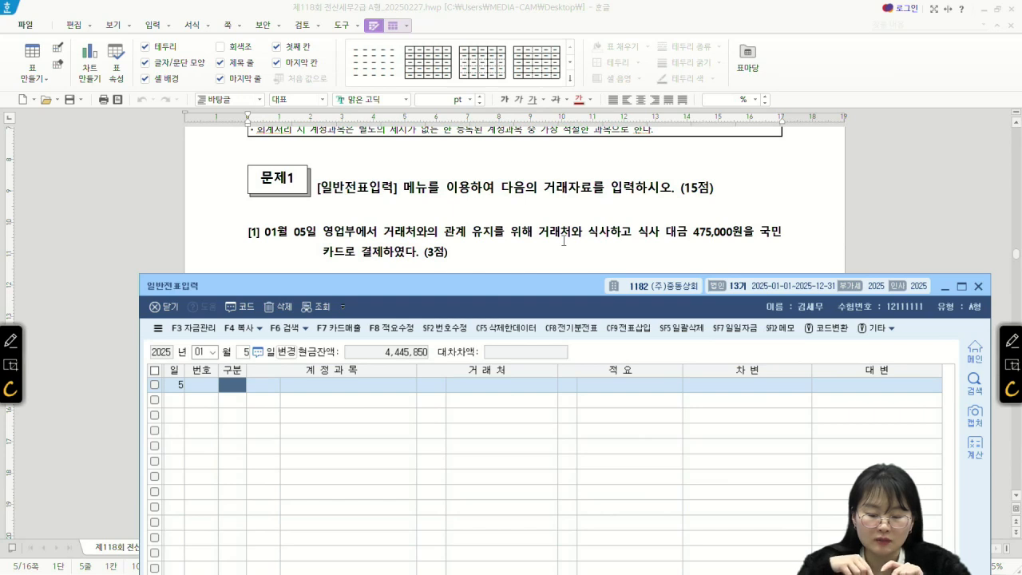
Step: Enter the January 5 debit line with account 0813 기업업무추진비 and an amount of 475,000
{"action": "type", "text": "3"}
{"action": "key", "text": "Return"}
{"action": "type", "text": "813"}
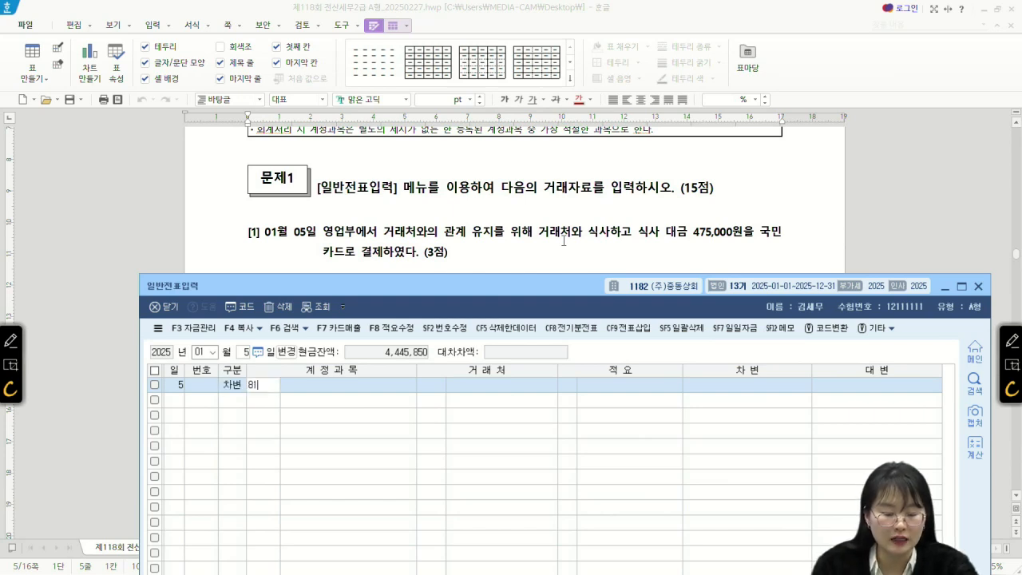
{"action": "key", "text": "Return"}
{"action": "key", "text": "Return"}
{"action": "key", "text": "Return"}
{"action": "type", "text": "475000"}
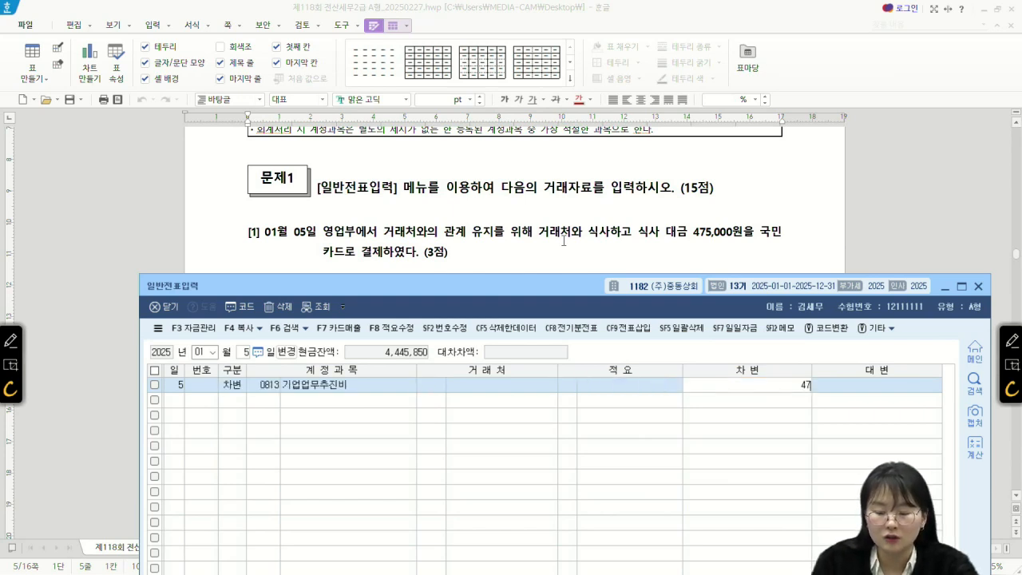
{"action": "key", "text": "Return"}
Step: Add the credit line with account 0253 미지급금 for 475,000 and assign 국민카드 as its counterparty
{"action": "type", "text": "4"}
{"action": "key", "text": "Return"}
{"action": "type", "text": "253"}
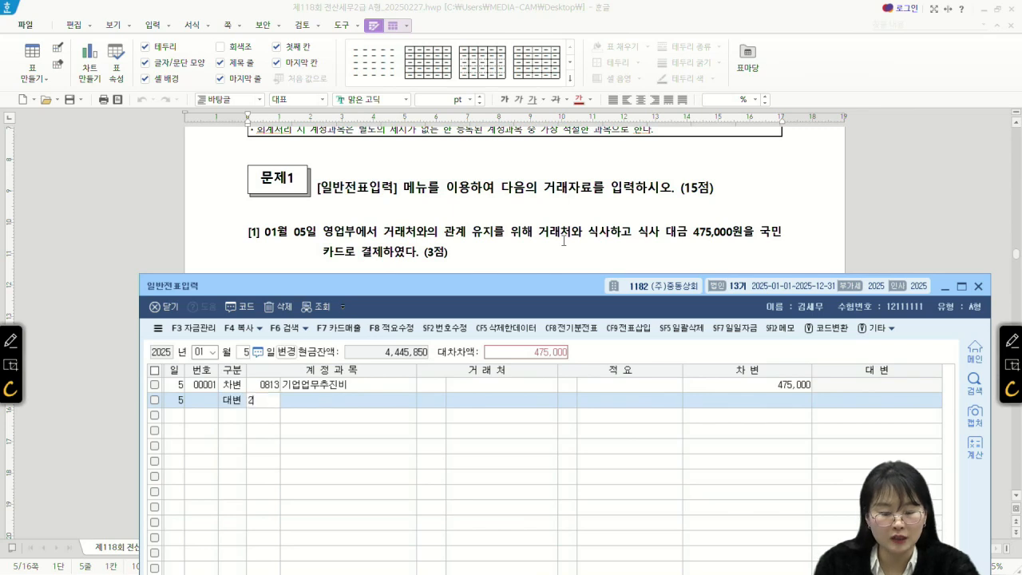
{"action": "key", "text": "Return"}
{"action": "type", "text": "ㅋ"}
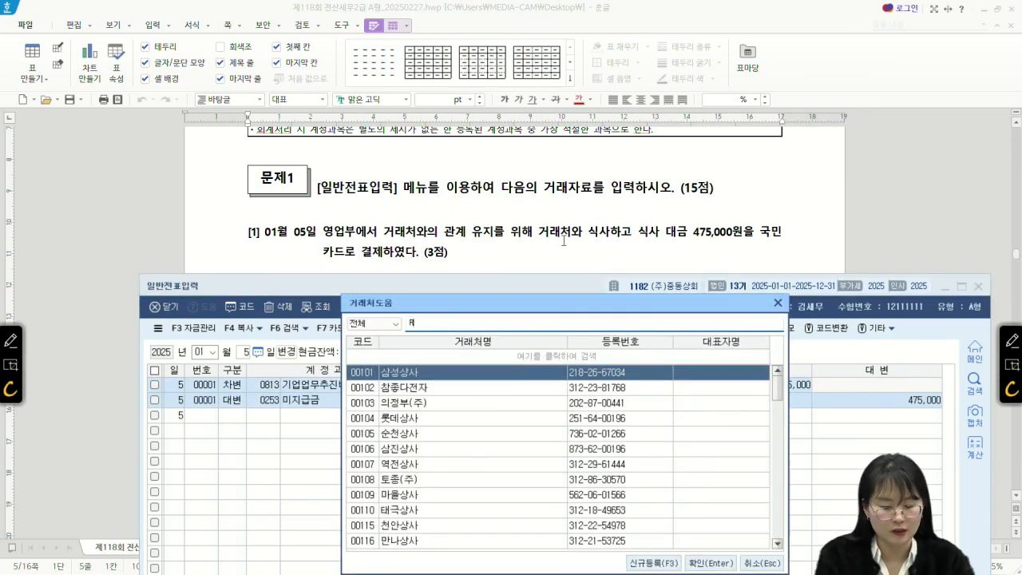
{"action": "key", "text": "BackSpace"}
{"action": "key", "text": "BackSpace"}
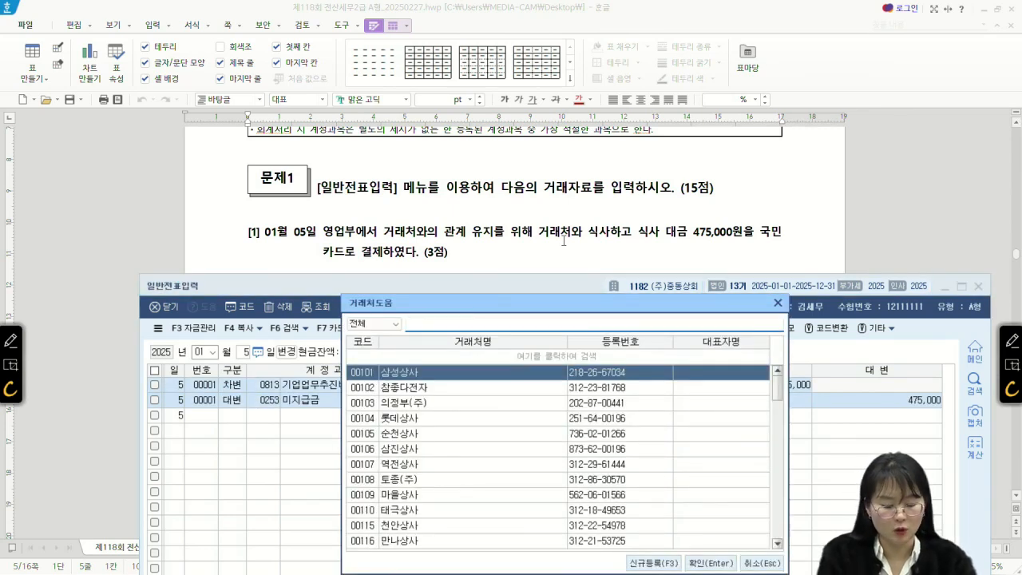
{"action": "type", "text": "국민카드"}
{"action": "key", "text": "Return"}
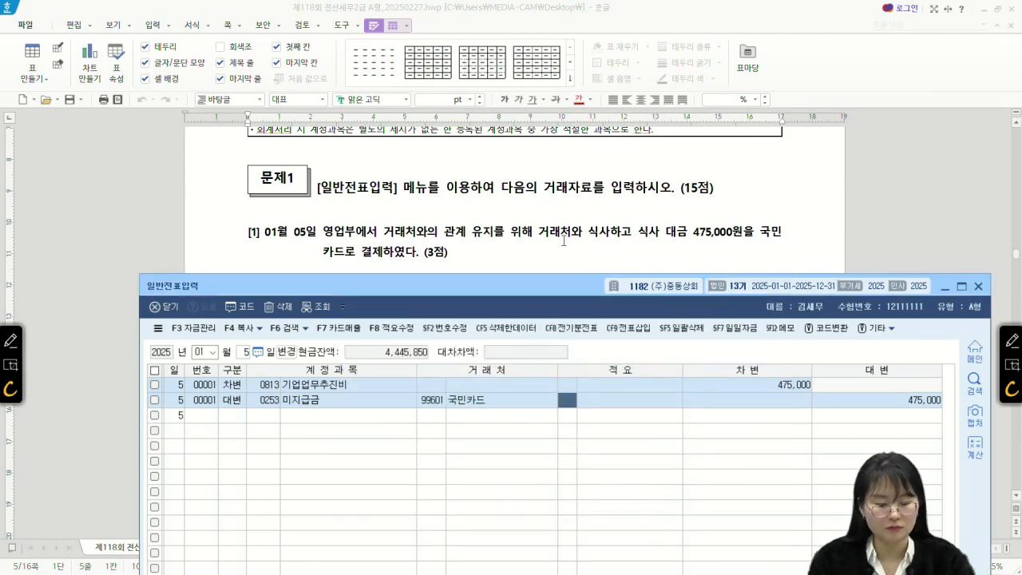
Step: Review the account, counterparty and amount fields of the January 5 debit and credit lines
{"action": "key", "text": "Up"}
{"action": "key", "text": "Left"}
{"action": "key", "text": "Left"}
{"action": "key", "text": "Left"}
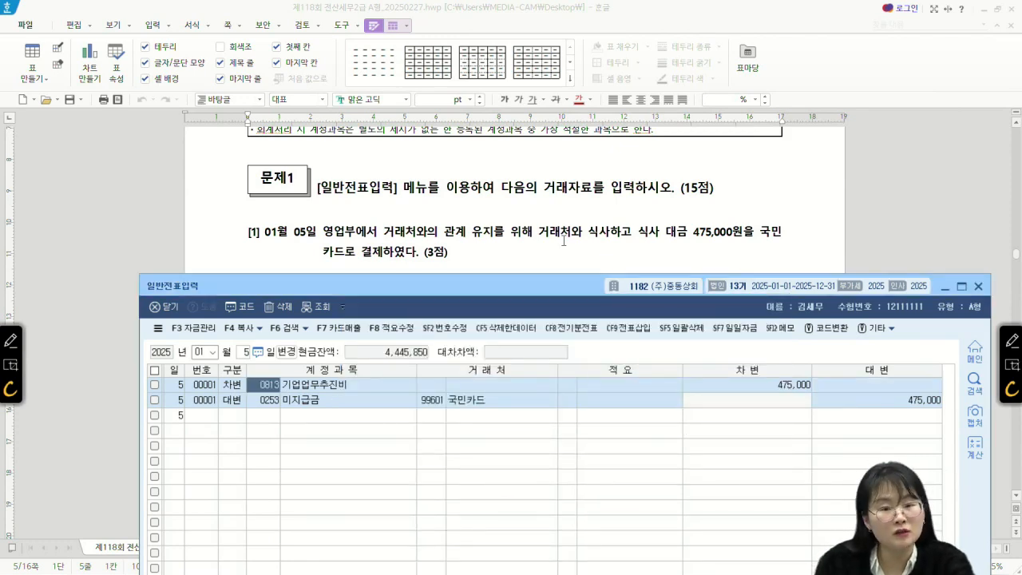
{"action": "key", "text": "Down"}
{"action": "key", "text": "Return"}
{"action": "key", "text": "Return"}
{"action": "key", "text": "Return"}
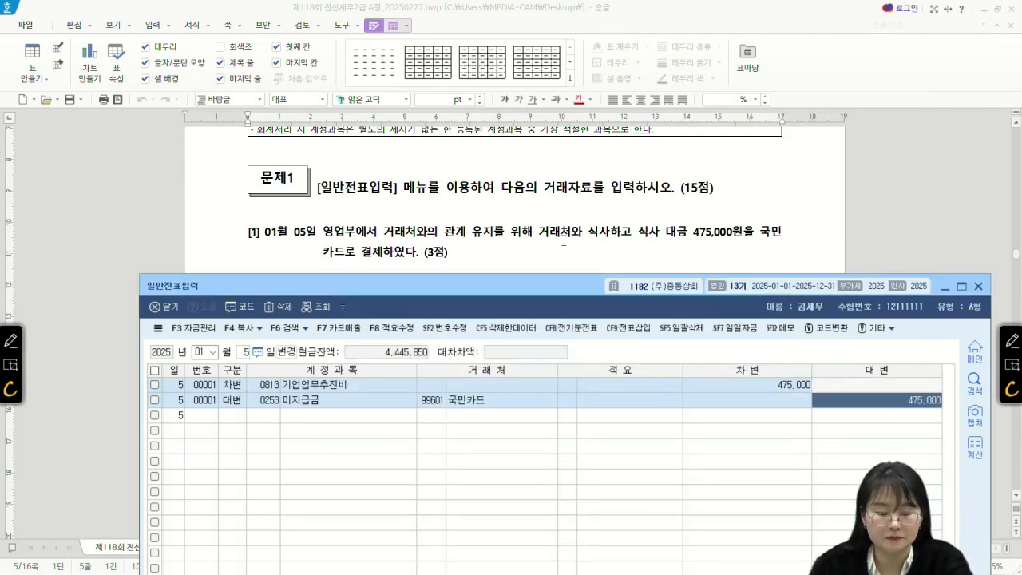
Step: Bring up question [2] in the exam document and set the voucher date to April 30
{"action": "scroll", "coordinate": [564, 240], "scroll_direction": "down", "scroll_amount": 4}
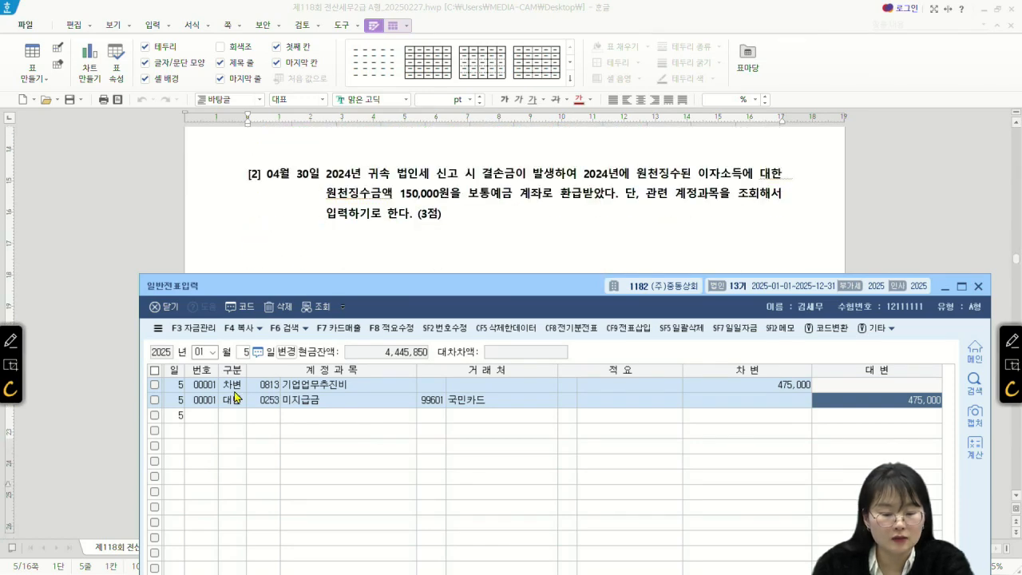
{"action": "left_click", "coordinate": [206, 352]}
{"action": "type", "text": "04"}
{"action": "key", "text": "Return"}
{"action": "type", "text": "30"}
{"action": "key", "text": "Return"}
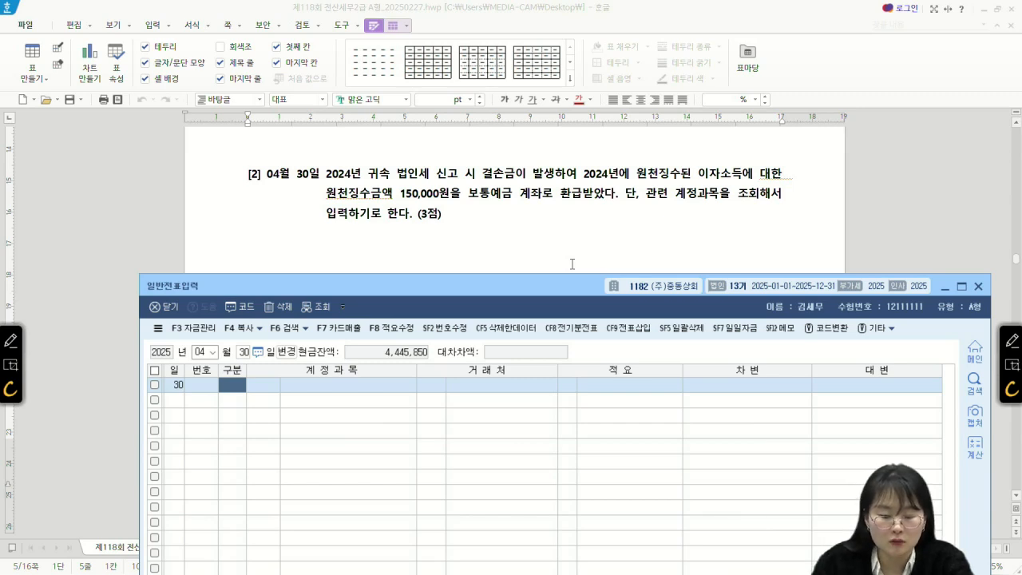
Step: Enter the April 30 debit line with account 0103 보통예금 and an amount of 150,000
{"action": "type", "text": "3"}
{"action": "key", "text": "Return"}
{"action": "type", "text": "103"}
{"action": "key", "text": "Return"}
{"action": "key", "text": "Return"}
{"action": "key", "text": "Return"}
{"action": "key", "text": "Return"}
{"action": "type", "text": "150000"}
{"action": "key", "text": "Return"}
Step: Add the April 30 credit line with account 0136 선납세금 for 150,000, leaving counterparty and description blank
{"action": "type", "text": "4"}
{"action": "key", "text": "Return"}
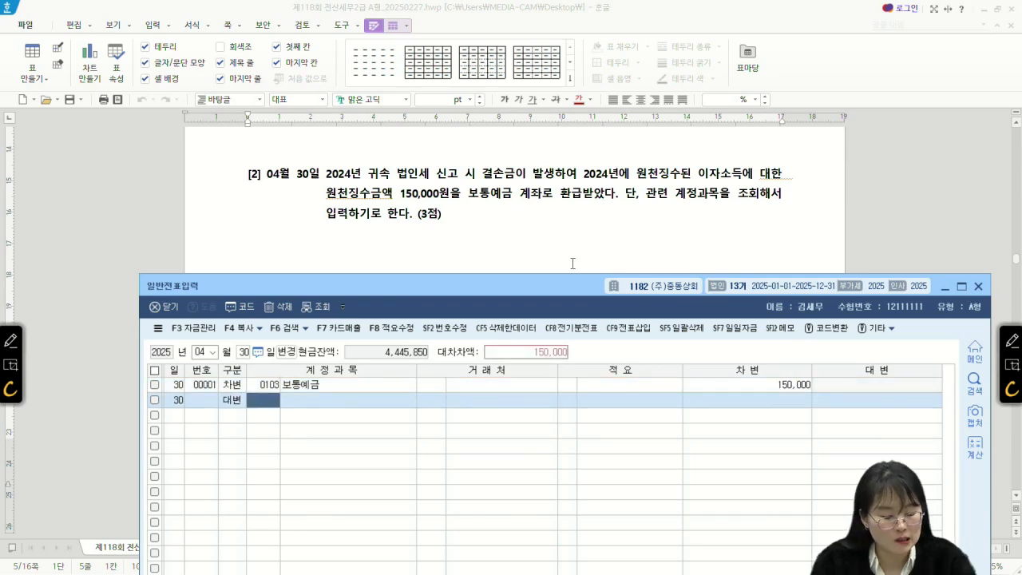
{"action": "type", "text": "선납세금"}
{"action": "key", "text": "Return"}
{"action": "key", "text": "Return"}
{"action": "key", "text": "Return"}
{"action": "key", "text": "Return"}
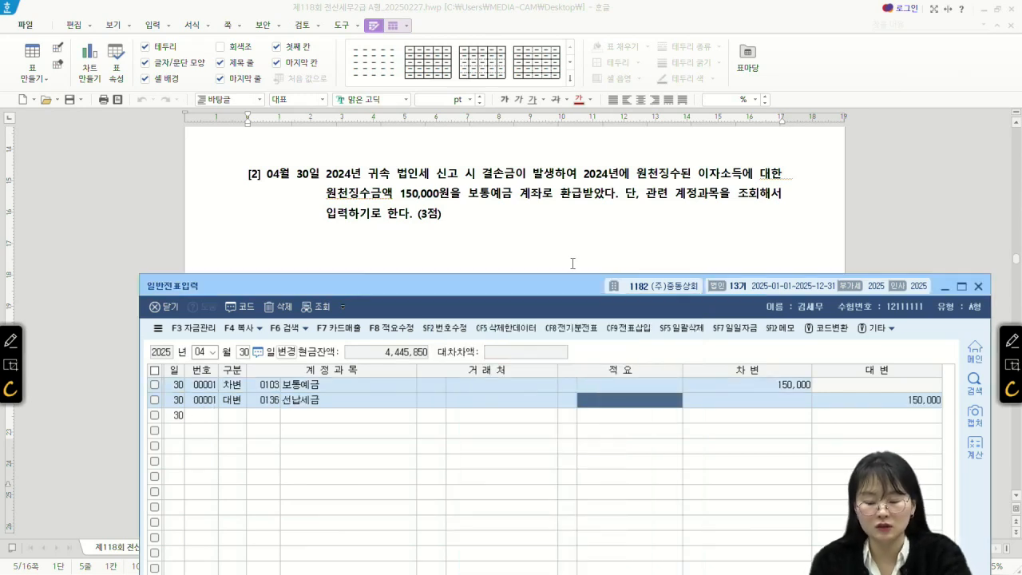
Step: Review the description and amount fields of the April 30 보통예금 and 선납세금 lines
{"action": "key", "text": "Up"}
{"action": "key", "text": "Right"}
{"action": "key", "text": "Down"}
{"action": "key", "text": "Down"}
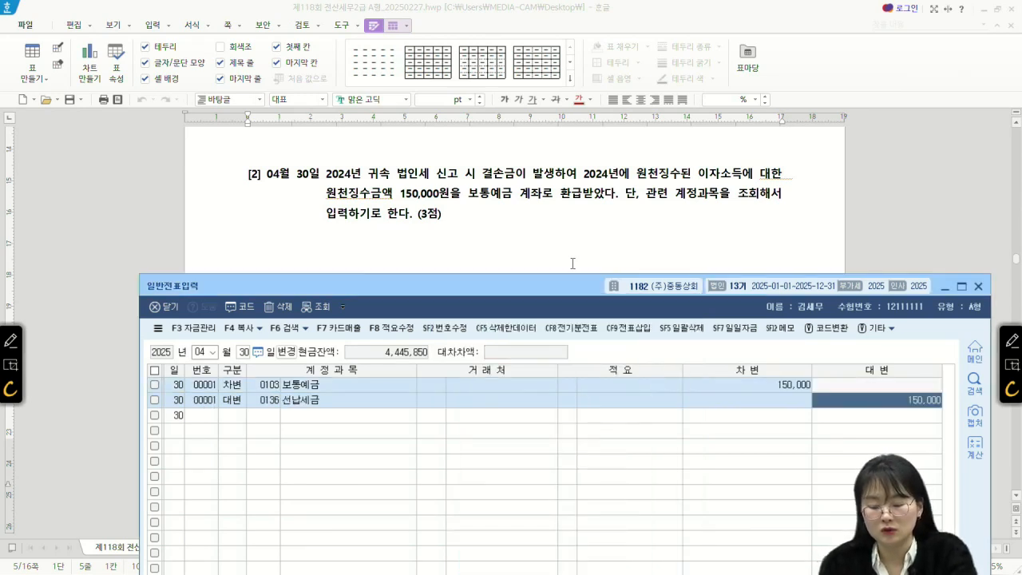
{"action": "key", "text": "Left"}
{"action": "key", "text": "Left"}
{"action": "key", "text": "Up"}
{"action": "key", "text": "Left"}
{"action": "key", "text": "Left"}
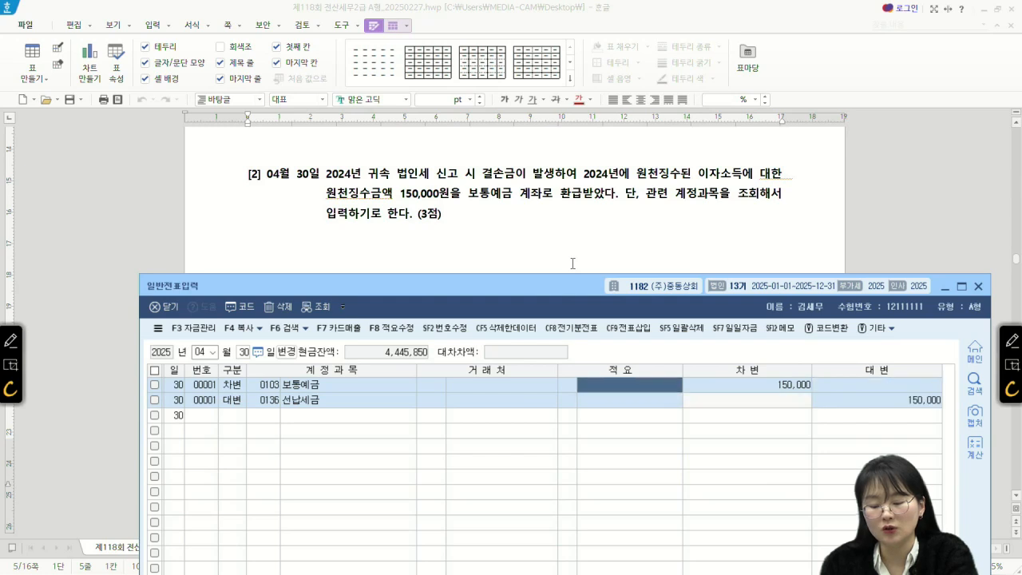
{"action": "key", "text": "Down"}
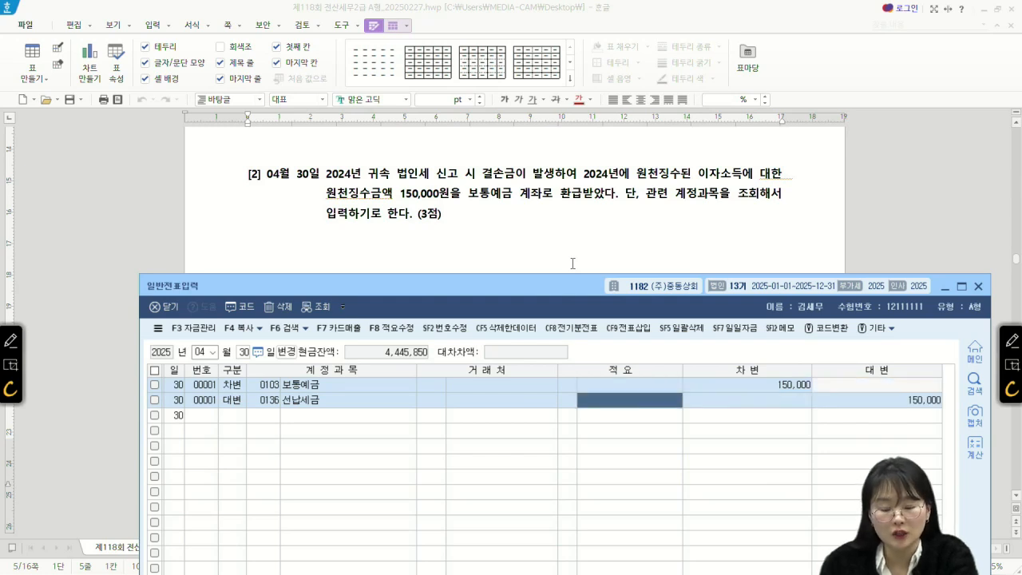
{"action": "key", "text": "Right"}
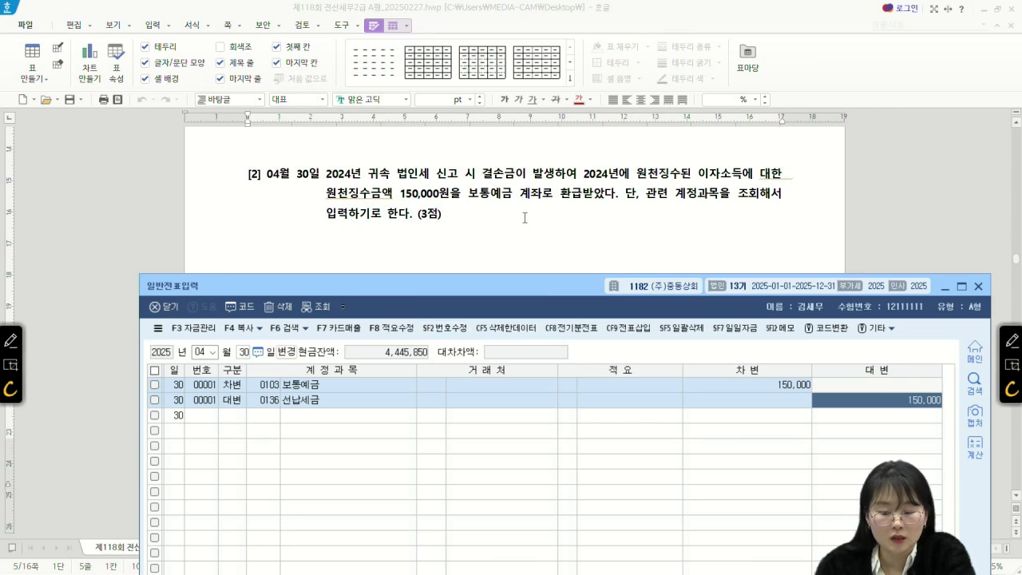
Step: Open the trial balance (합계잔액시산표) as of December 31, 2025, declining to view the debit-credit difference details
{"action": "left_click_drag", "start_coordinate": [546, 285], "coordinate": [516, 234]}
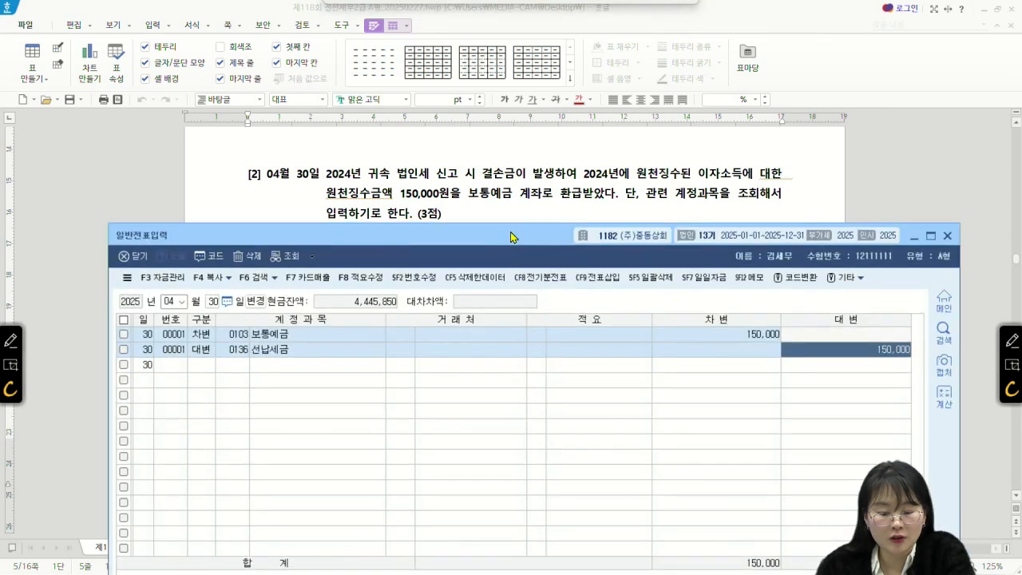
{"action": "mouse_move", "coordinate": [317, 564]}
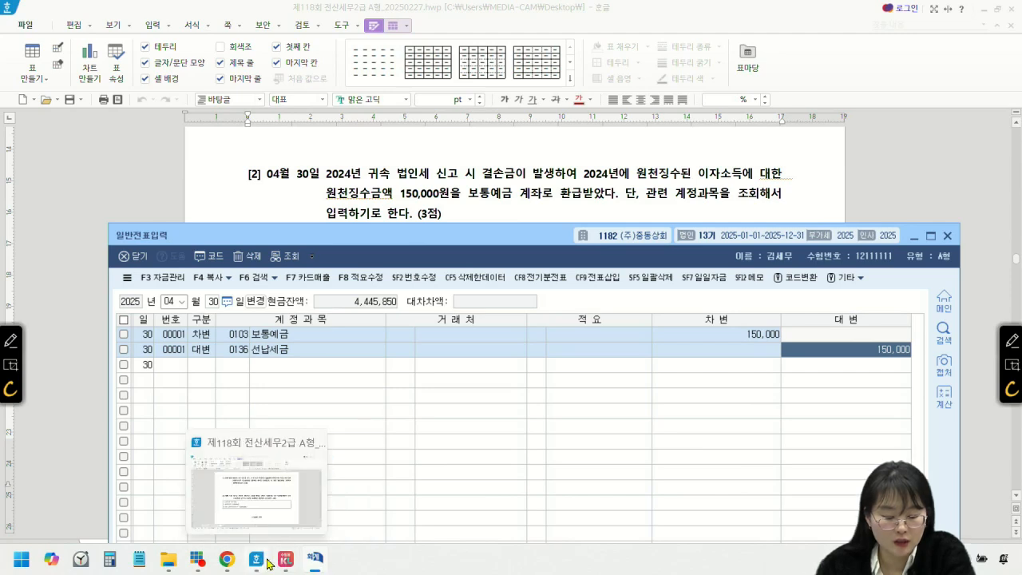
{"action": "left_click", "coordinate": [289, 562]}
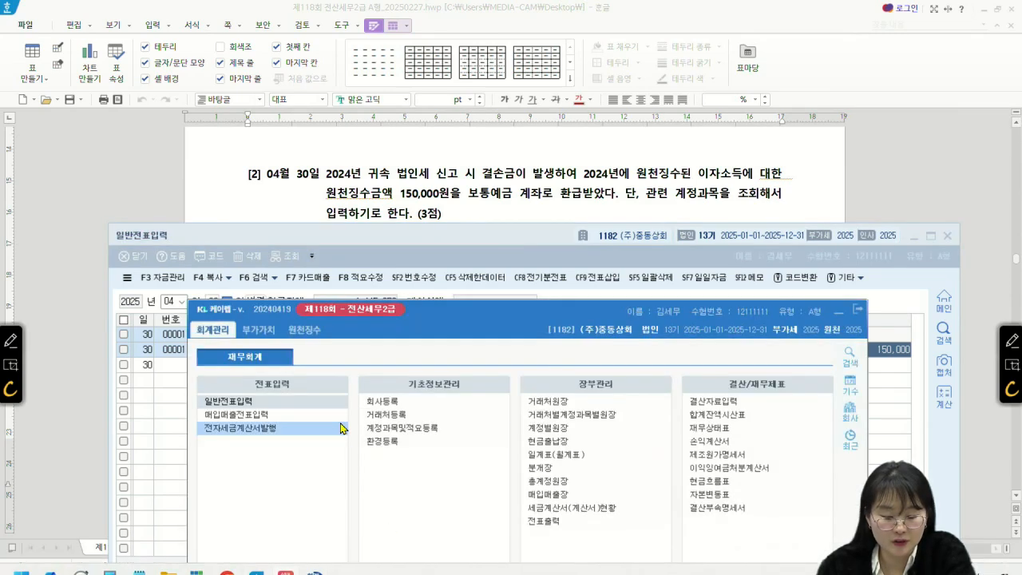
{"action": "left_click", "coordinate": [782, 416]}
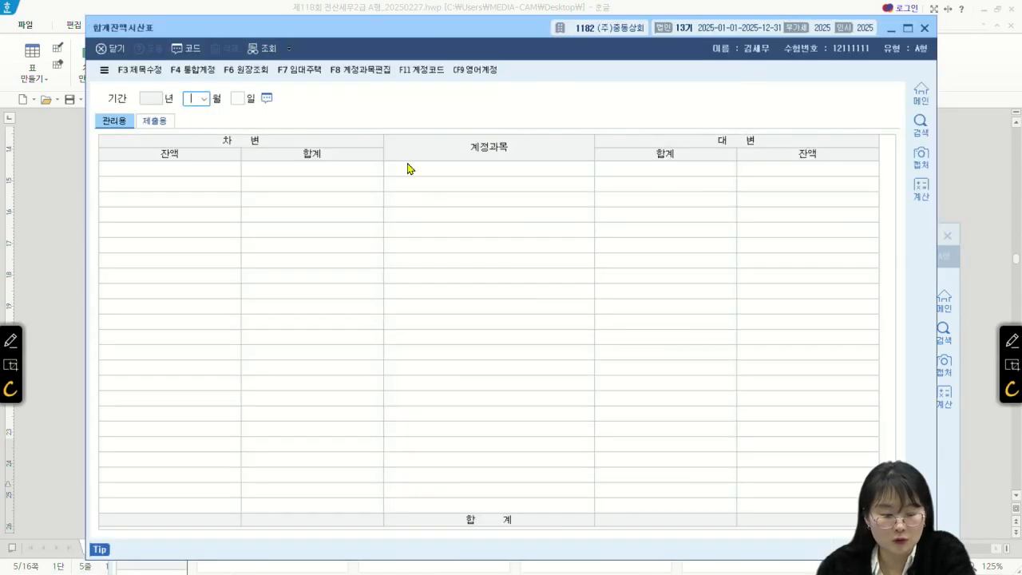
{"action": "key", "text": "Return"}
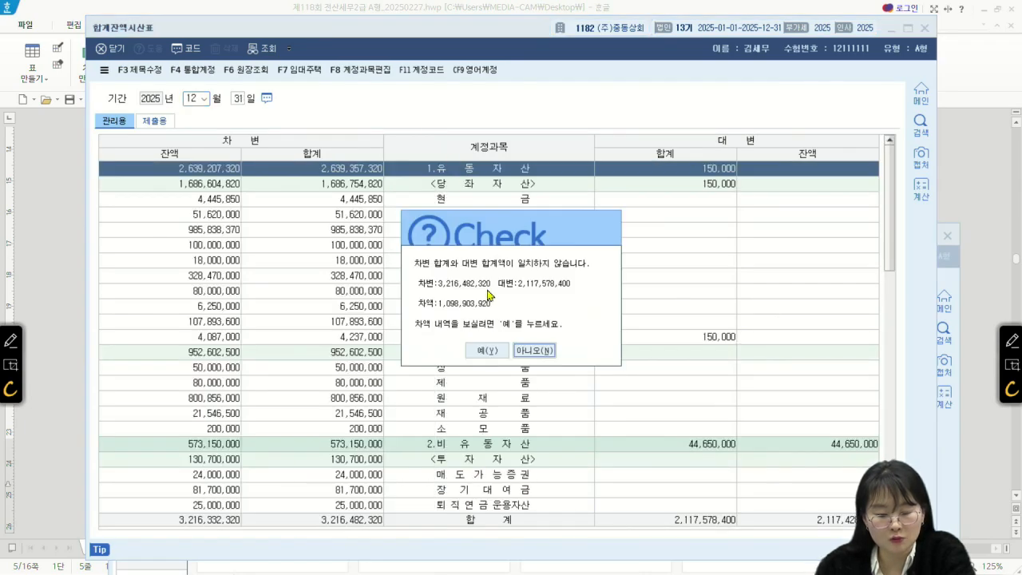
{"action": "left_click", "coordinate": [544, 351]}
Step: Examine the liability accounts in the trial balance and inspect the ledger of 미지급세금
{"action": "scroll", "coordinate": [527, 351], "scroll_direction": "down", "scroll_amount": 10}
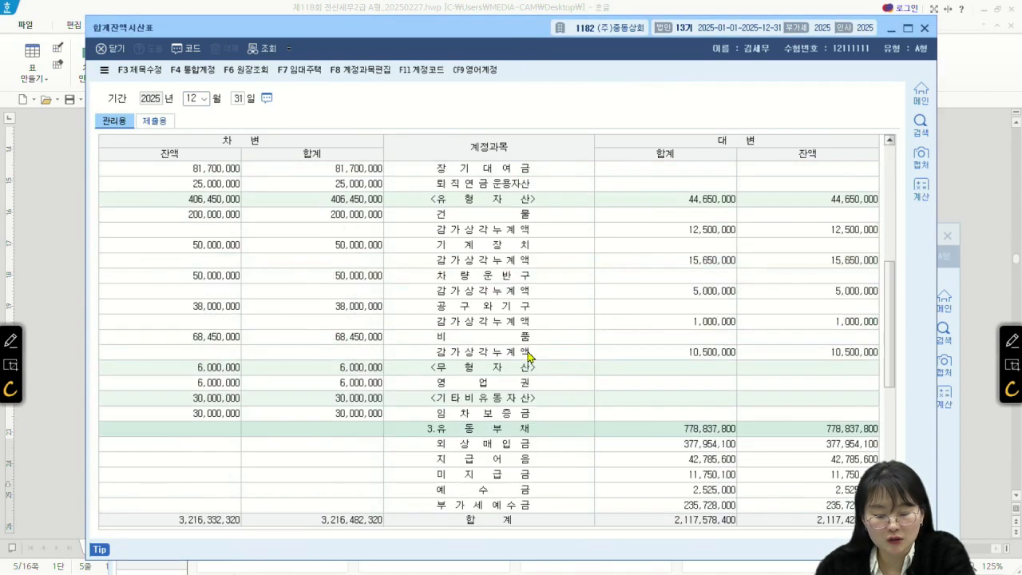
{"action": "left_click", "coordinate": [508, 354]}
{"action": "left_click", "coordinate": [509, 382]}
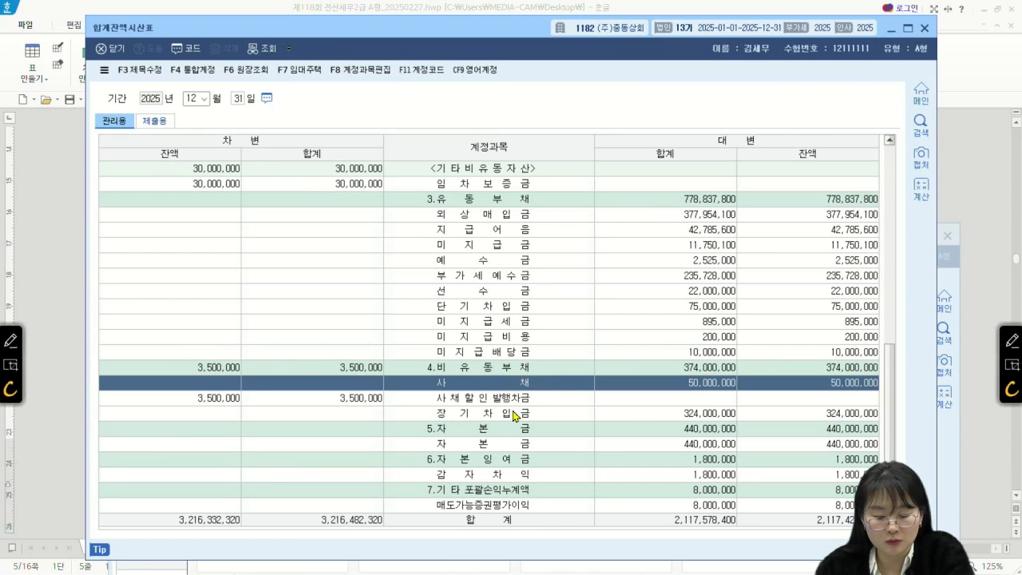
{"action": "left_click", "coordinate": [506, 200]}
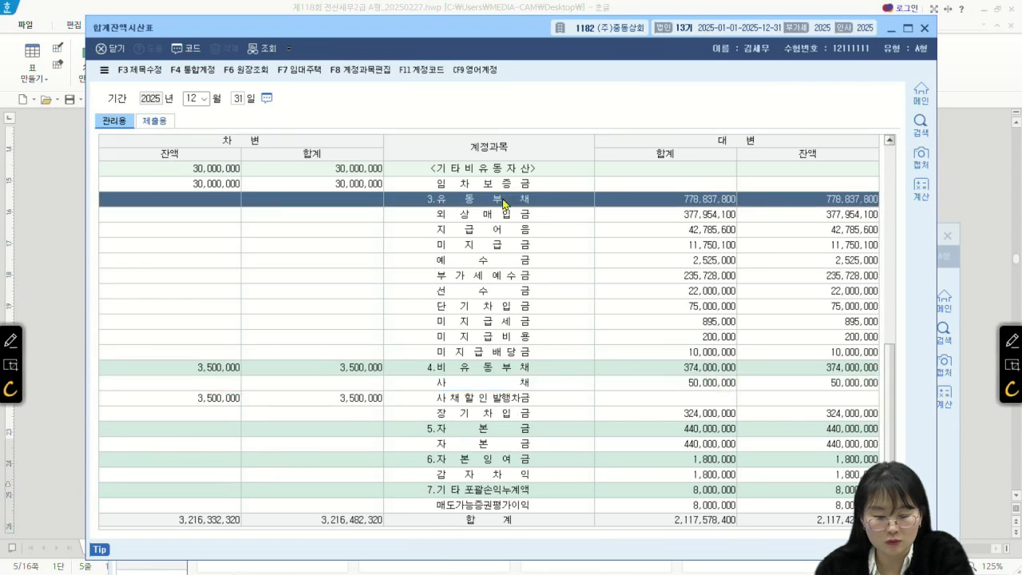
{"action": "left_click", "coordinate": [507, 356]}
{"action": "left_click", "coordinate": [508, 339]}
{"action": "left_click", "coordinate": [504, 323]}
{"action": "double_click", "coordinate": [504, 322]}
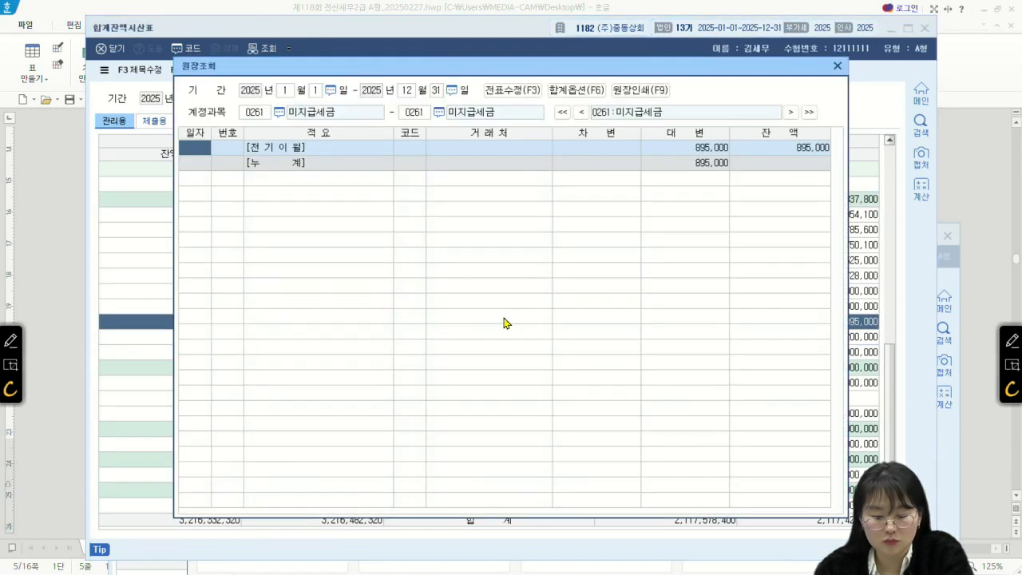
{"action": "left_click", "coordinate": [669, 149]}
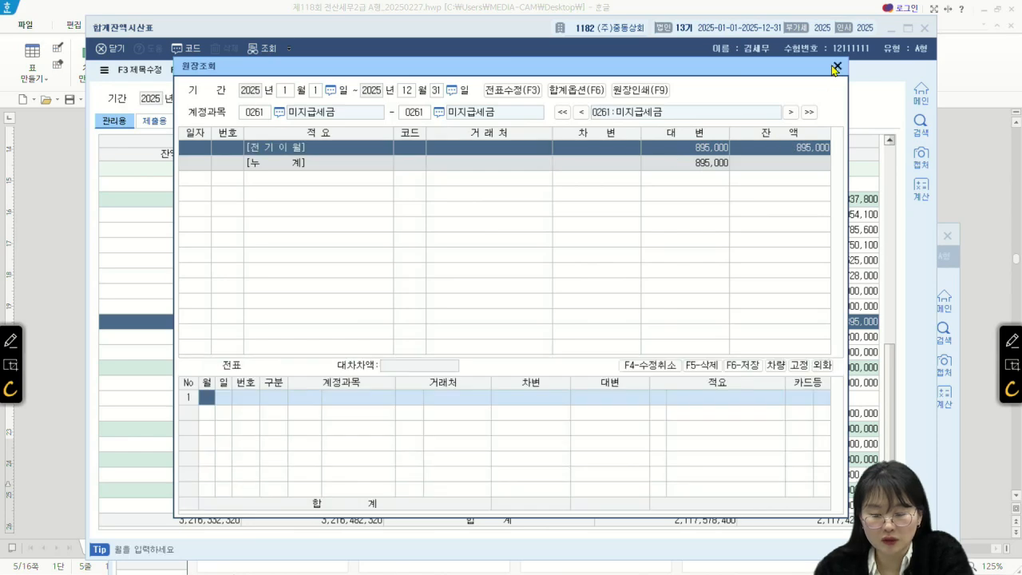
{"action": "left_click", "coordinate": [837, 66]}
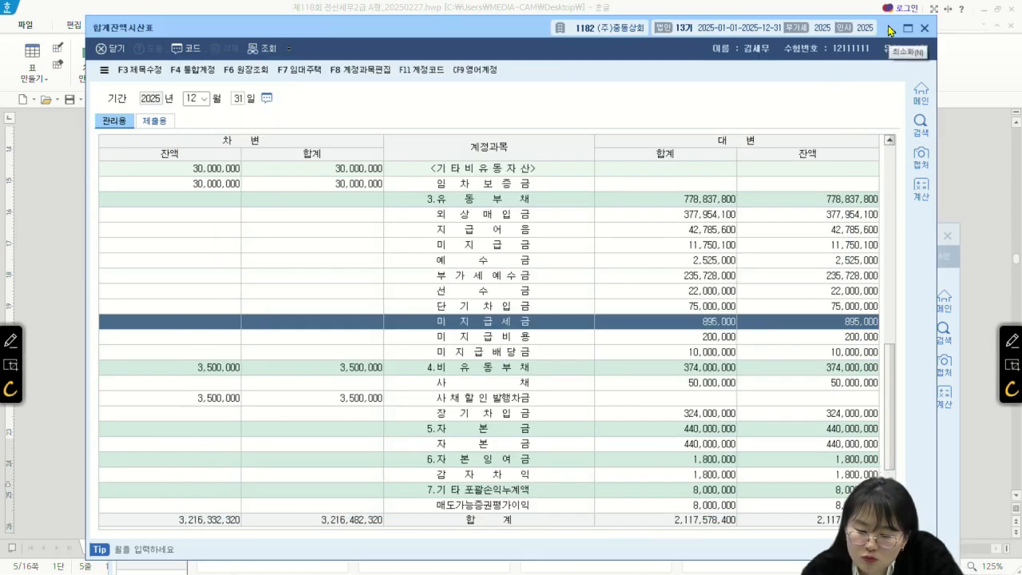
Step: Minimise the trial balance and main menu to return to the April 30 general voucher lines, dismissing the search box
{"action": "left_click", "coordinate": [888, 29]}
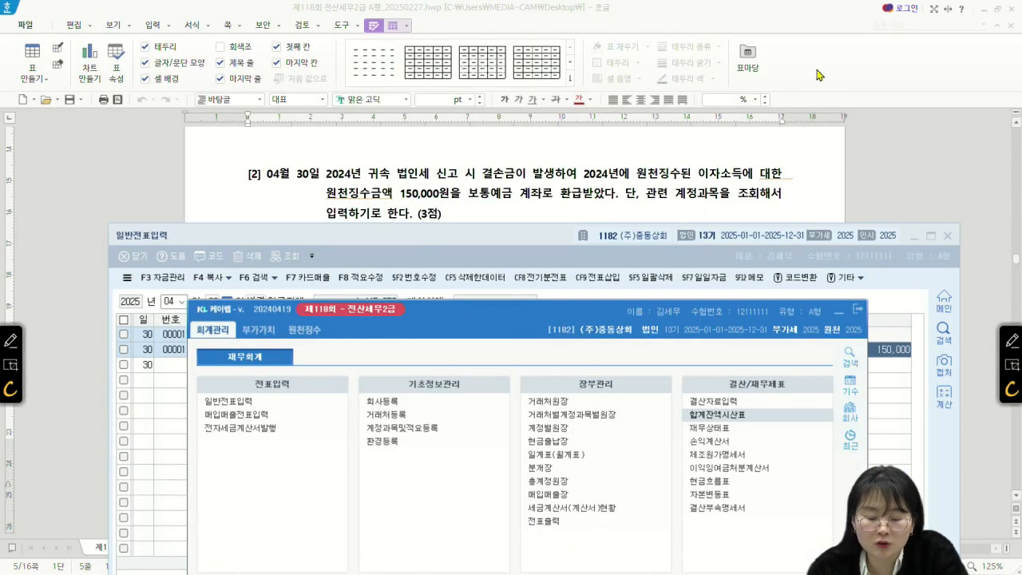
{"action": "left_click", "coordinate": [838, 320]}
{"action": "left_click", "coordinate": [632, 350]}
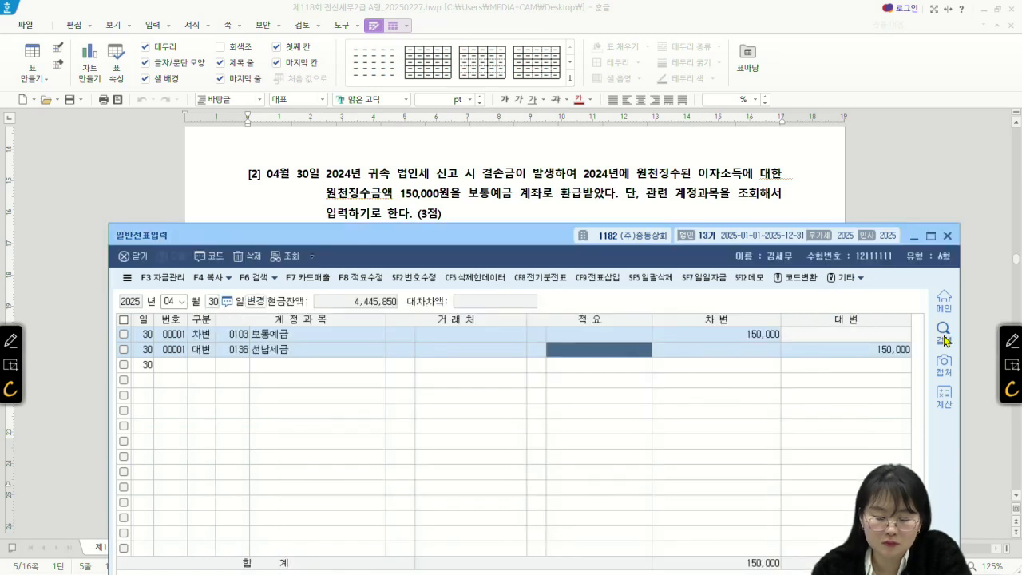
{"action": "left_click", "coordinate": [943, 332]}
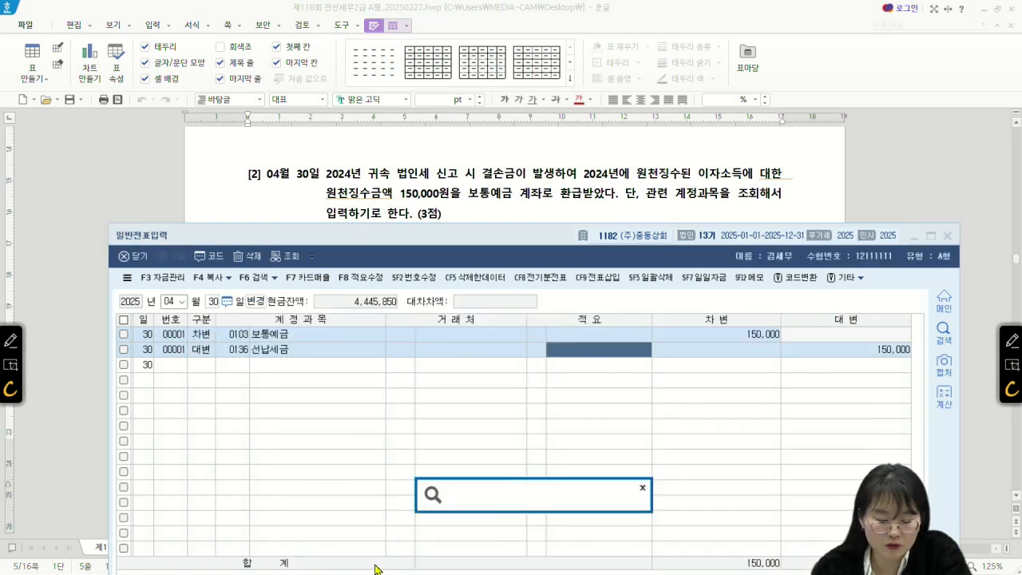
{"action": "left_click", "coordinate": [644, 488]}
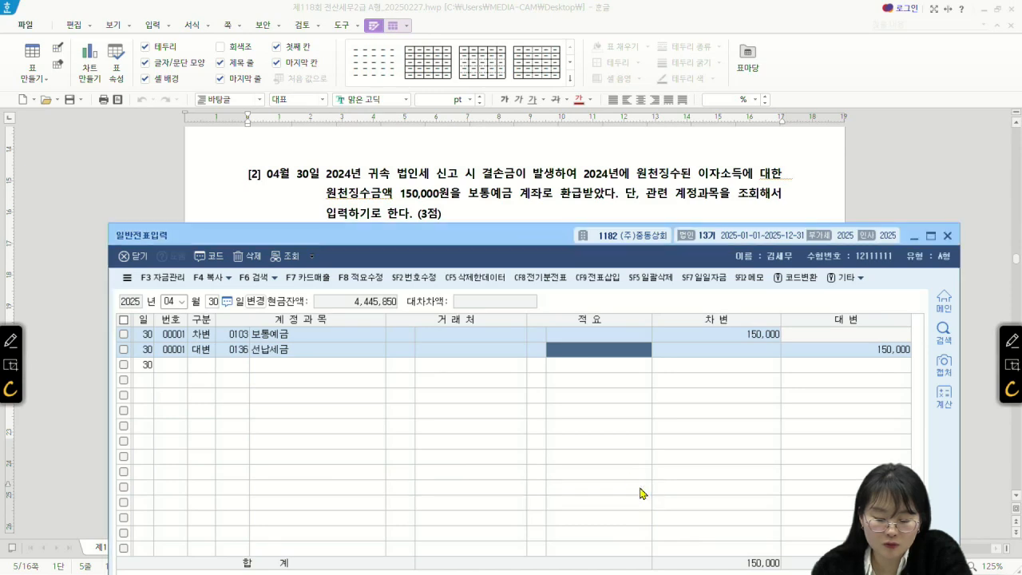
Step: Return to the trial balance and open the ledger of the 선납세금 account
{"action": "left_click", "coordinate": [316, 559]}
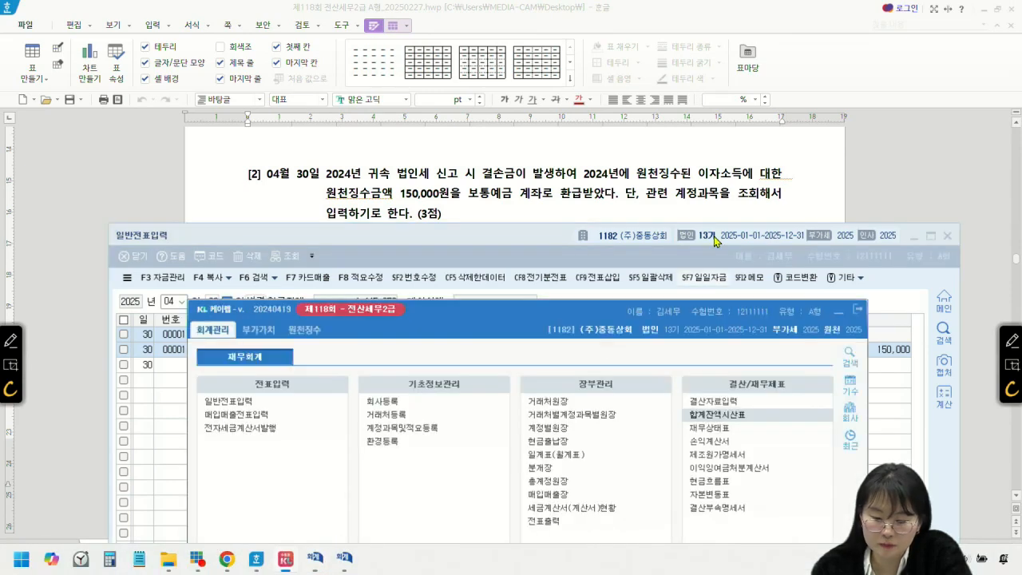
{"action": "left_click", "coordinate": [708, 414]}
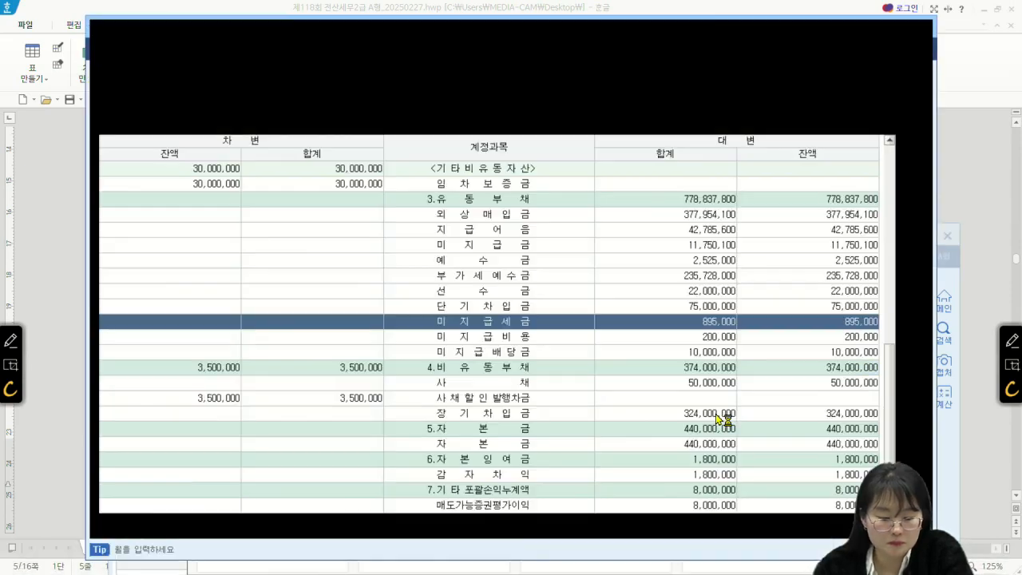
{"action": "scroll", "coordinate": [589, 287], "scroll_direction": "up", "scroll_amount": 10}
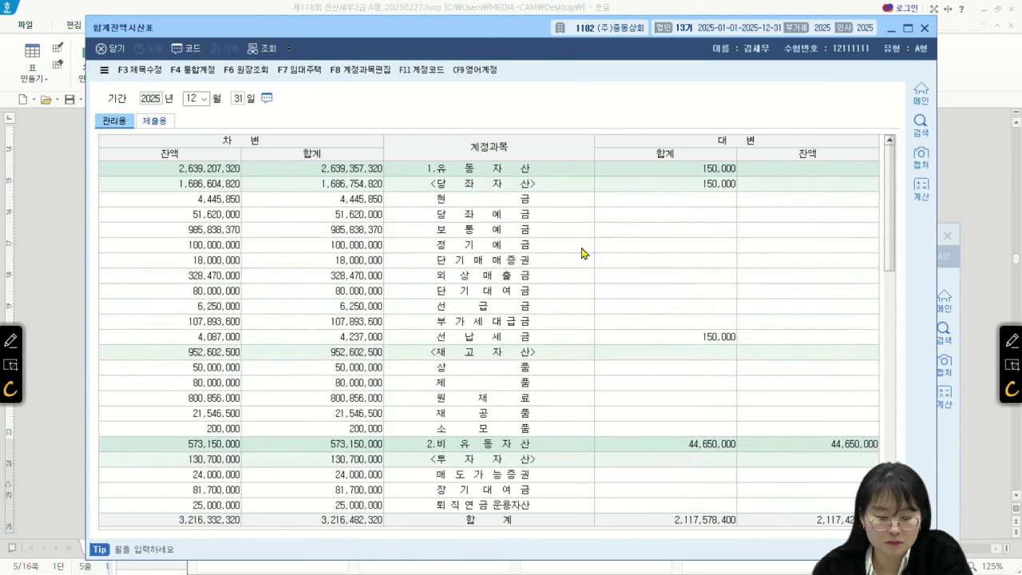
{"action": "left_click", "coordinate": [515, 323]}
{"action": "left_click", "coordinate": [521, 309]}
{"action": "left_click", "coordinate": [515, 324]}
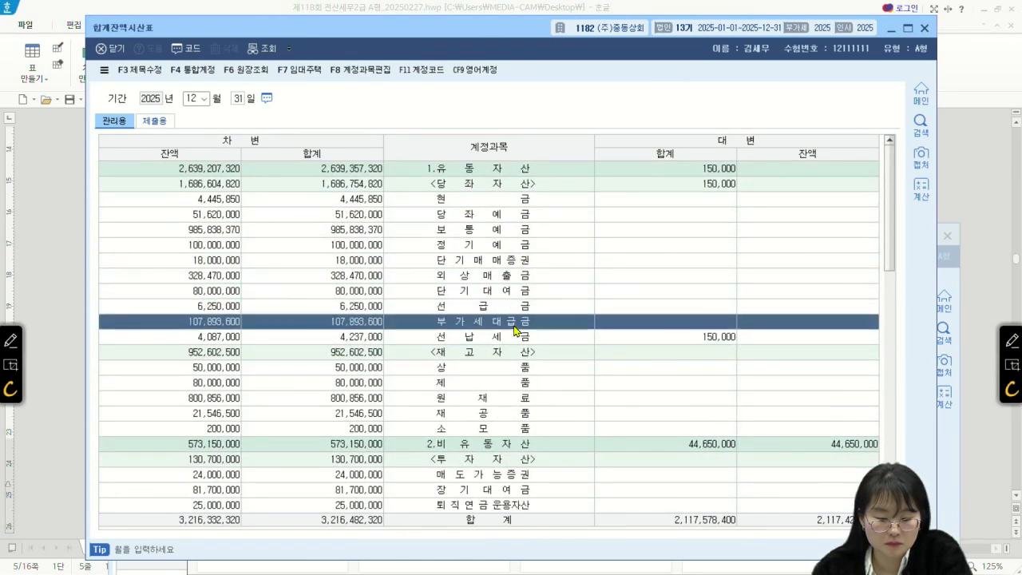
{"action": "double_click", "coordinate": [516, 341]}
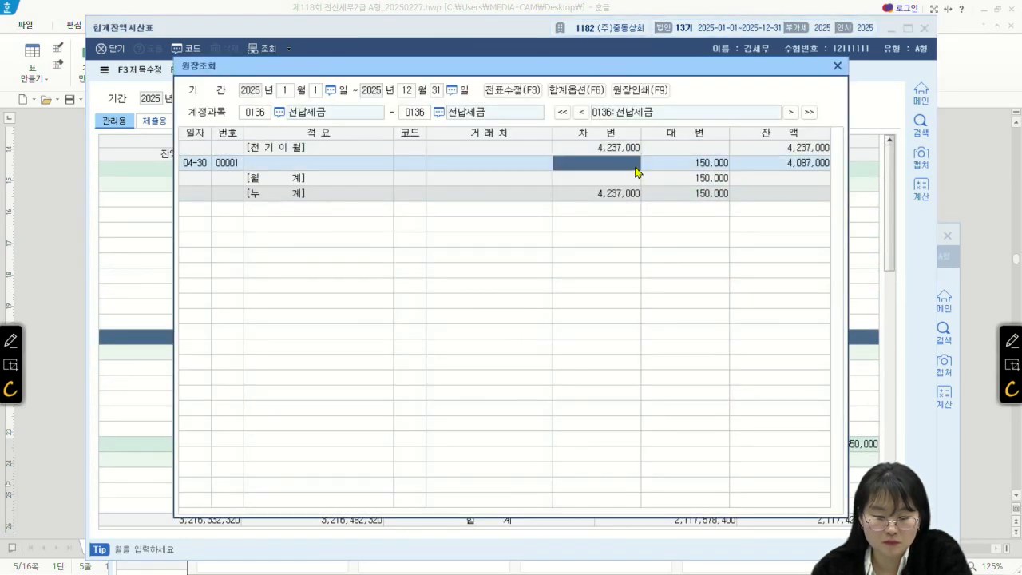
Step: Examine the carried-forward debit and the April 30 credit in the 선납세금 ledger and close it
{"action": "left_click", "coordinate": [669, 165]}
{"action": "left_click", "coordinate": [625, 150]}
{"action": "left_click", "coordinate": [689, 159]}
{"action": "left_click", "coordinate": [838, 64]}
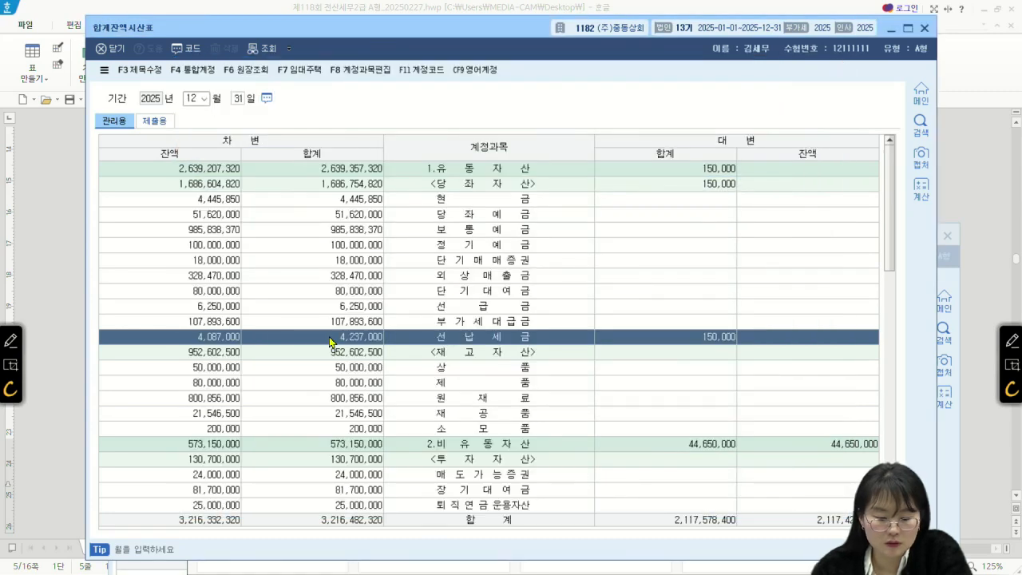
Step: Switch to the exam document in 한글, reread the refund amount and account conditions of problem [2], and go on to problem [3]
{"action": "left_click", "coordinate": [14, 223]}
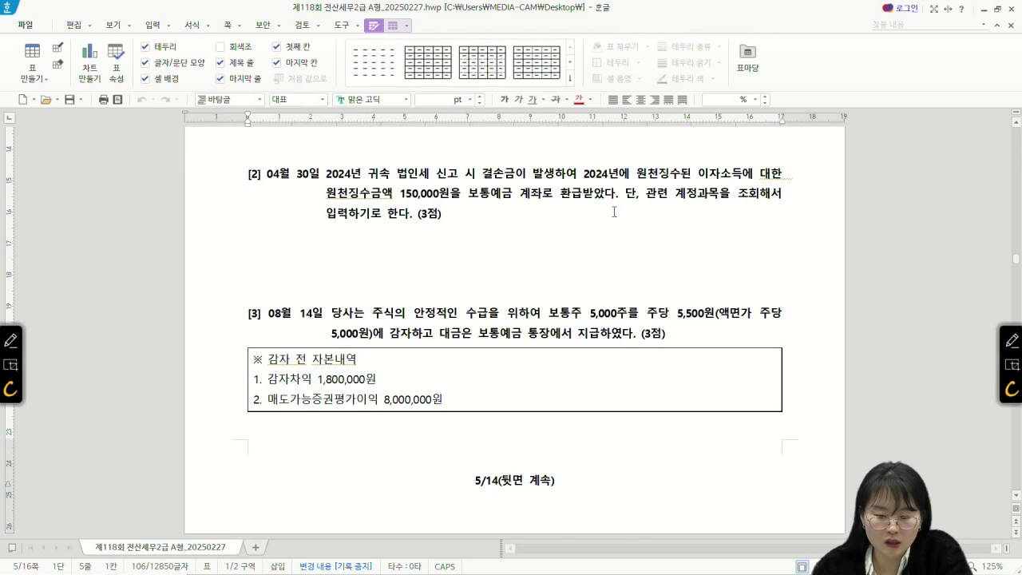
{"action": "left_click", "coordinate": [475, 218]}
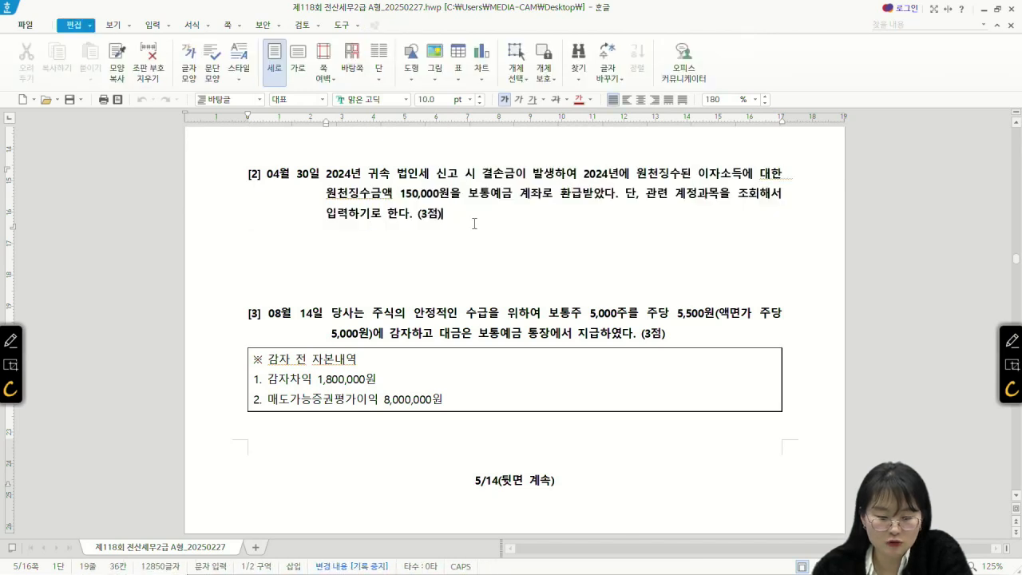
{"action": "left_click_drag", "start_coordinate": [395, 194], "coordinate": [451, 193]}
{"action": "left_click", "coordinate": [541, 194]}
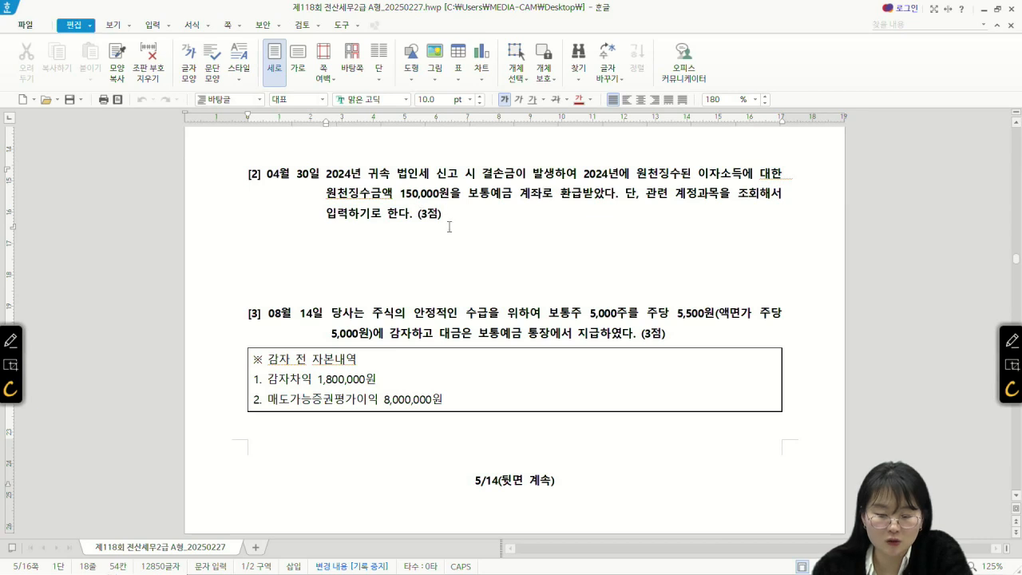
{"action": "scroll", "coordinate": [449, 227], "scroll_direction": "down", "scroll_amount": 3}
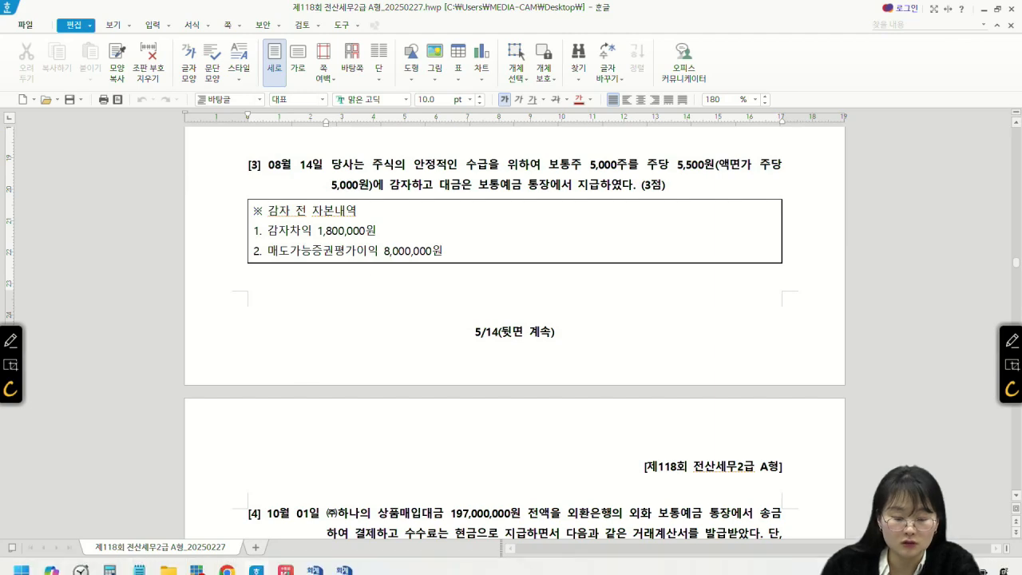
Step: Close the trial balance in KcLep and set the general voucher entry date to August 14, 2025
{"action": "left_click", "coordinate": [351, 564]}
{"action": "left_click", "coordinate": [929, 27]}
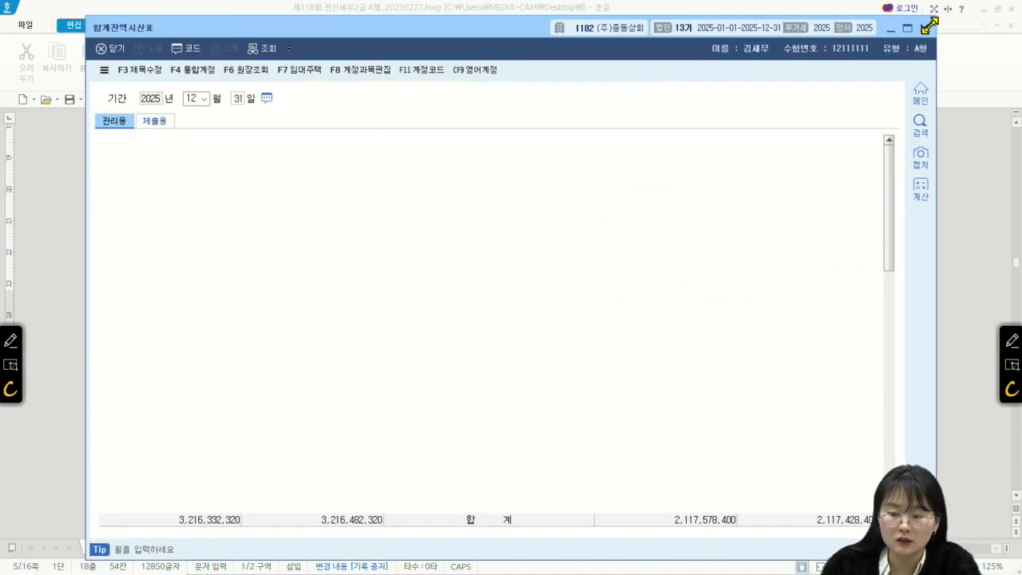
{"action": "left_click", "coordinate": [316, 559]}
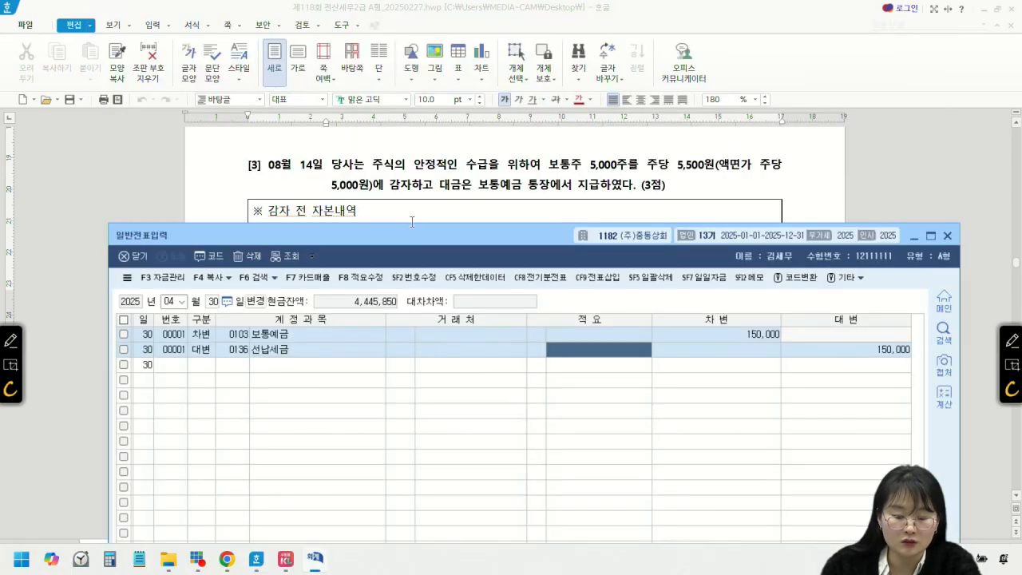
{"action": "left_click", "coordinate": [171, 301]}
{"action": "type", "text": "08"}
{"action": "key", "text": "Return"}
{"action": "type", "text": "14"}
{"action": "key", "text": "Return"}
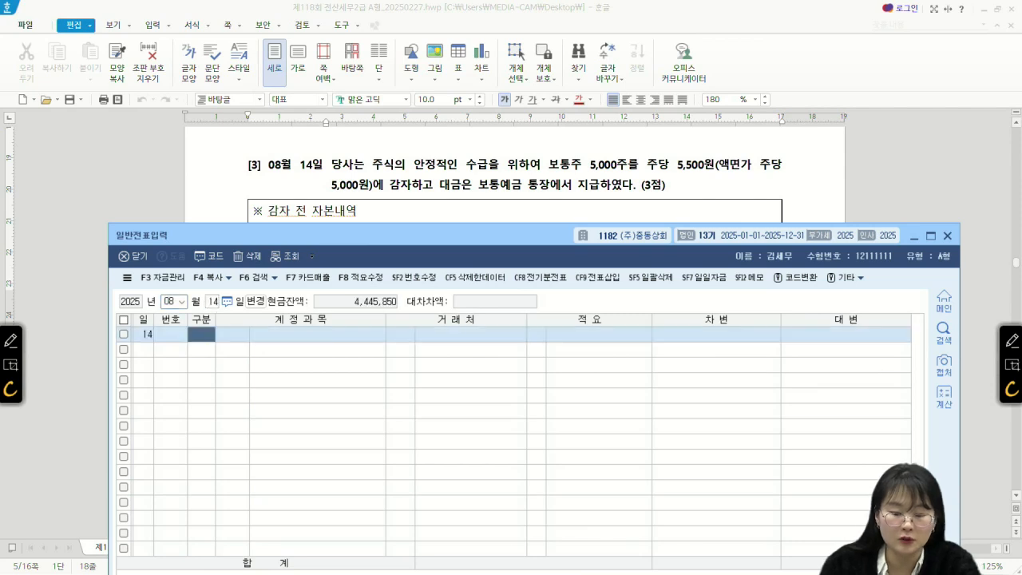
Step: Start the August 14 credit line with account 0103 보통예금, leaving counterparty and description blank
{"action": "left_click_drag", "start_coordinate": [399, 242], "coordinate": [370, 254]}
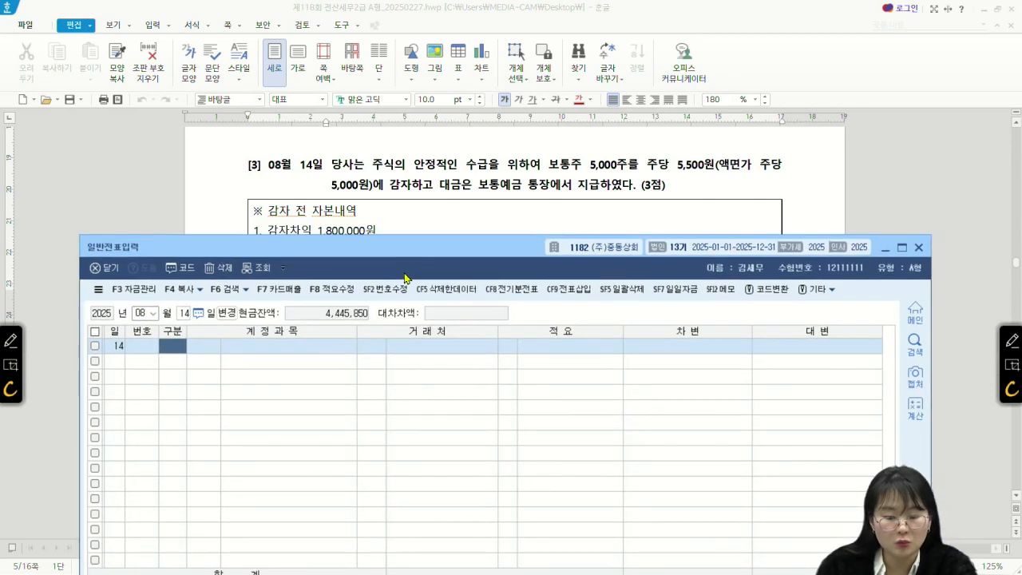
{"action": "type", "text": "4"}
{"action": "key", "text": "Return"}
{"action": "type", "text": "103"}
{"action": "key", "text": "Return"}
{"action": "key", "text": "Return"}
{"action": "key", "text": "Return"}
{"action": "key", "text": "Return"}
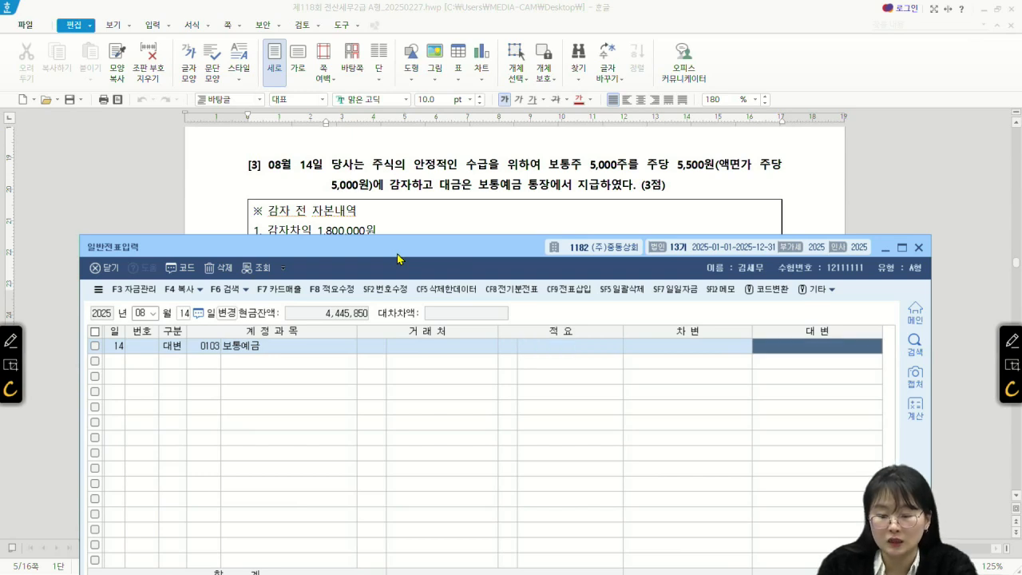
Step: Multiply 5,000 shares by 5,500 in the built-in calculator and enter 27,500,000 as the 보통예금 credit amount
{"action": "left_click", "coordinate": [923, 418]}
{"action": "type", "text": "5,000"}
{"action": "key", "text": "Return"}
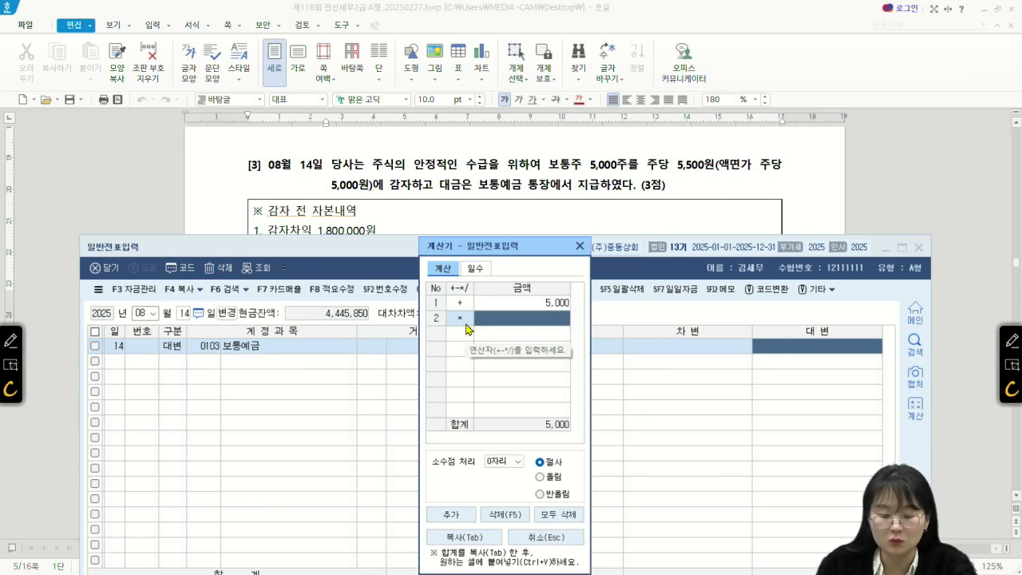
{"action": "type", "text": "5500"}
{"action": "key", "text": "Return"}
{"action": "left_click", "coordinate": [816, 343]}
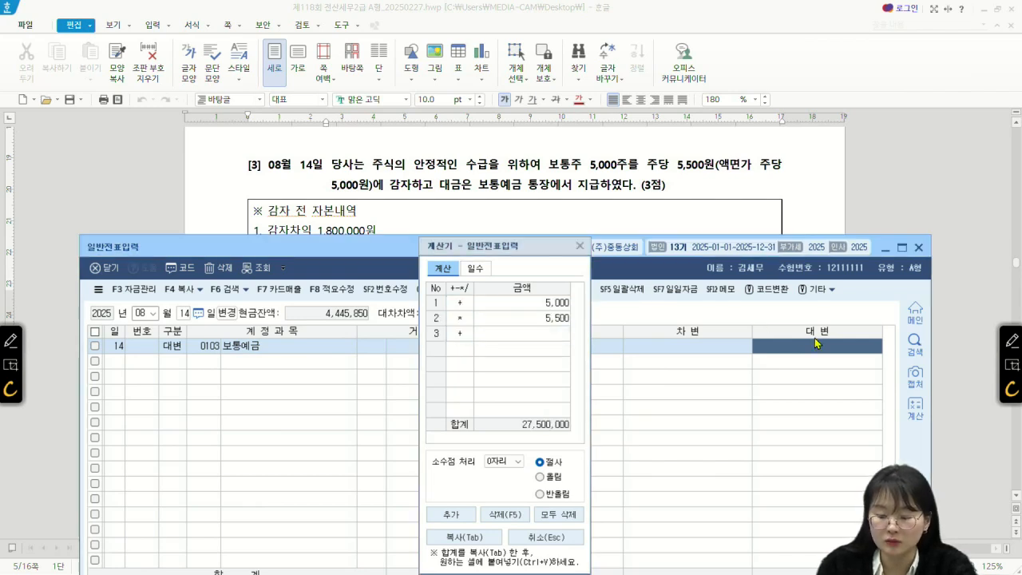
{"action": "type", "text": "27500000"}
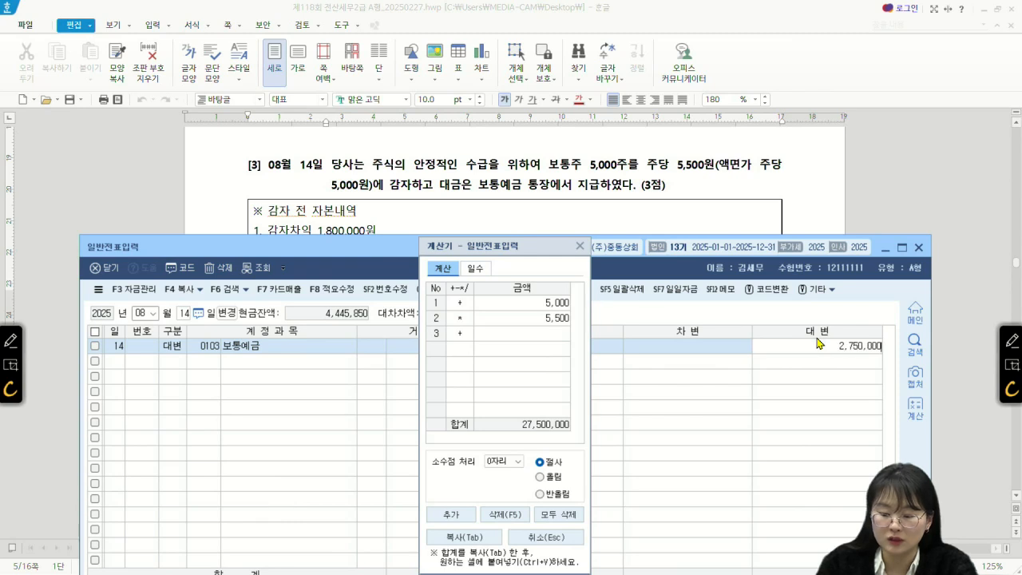
{"action": "key", "text": "Return"}
Step: Add an August 14 debit line with account 0331 자본금 for 25,000,000, leaving counterparty and description blank
{"action": "left_click_drag", "start_coordinate": [515, 247], "coordinate": [421, 389]}
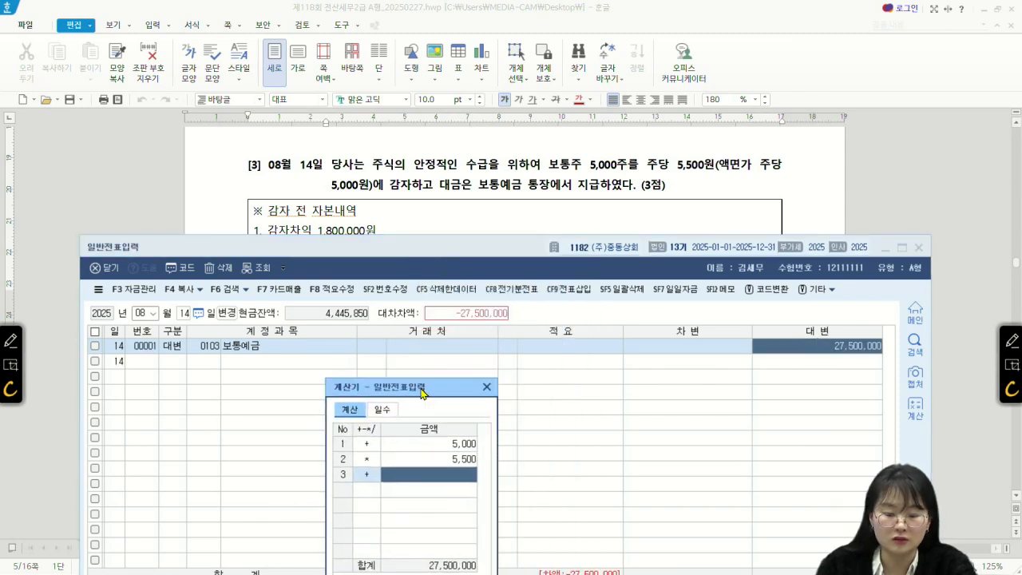
{"action": "left_click", "coordinate": [166, 364]}
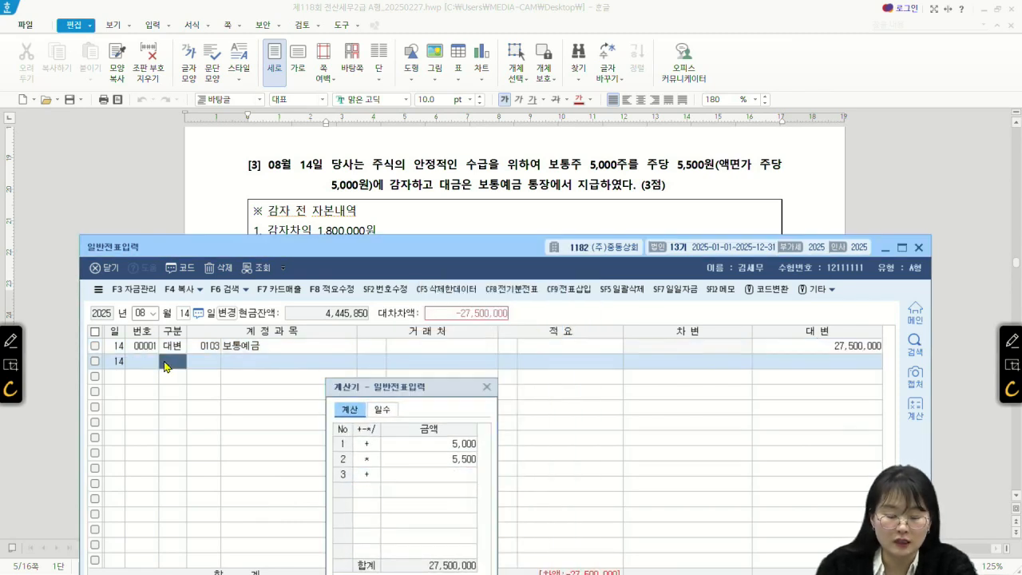
{"action": "key", "text": "3"}
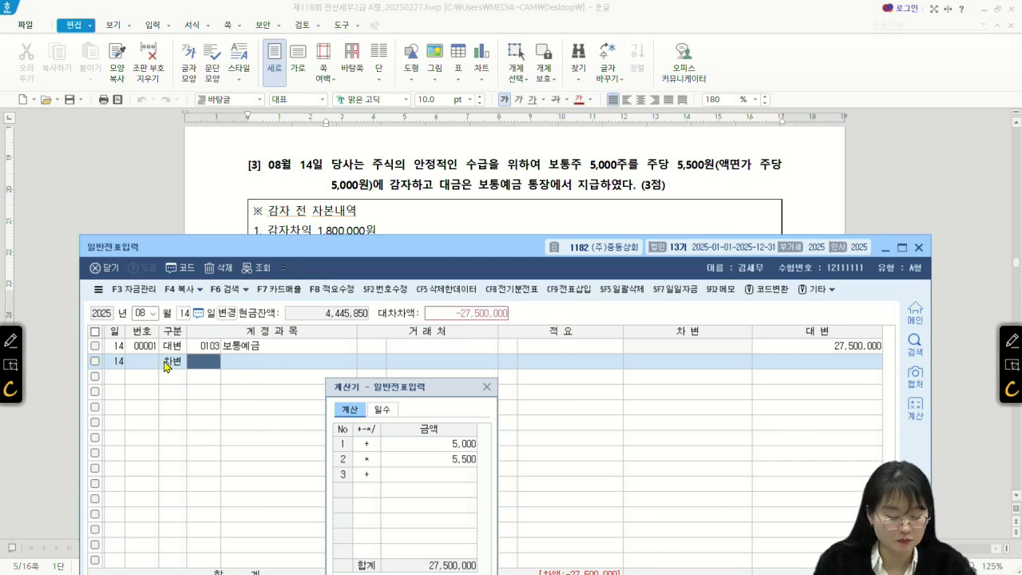
{"action": "type", "text": "자본금"}
{"action": "key", "text": "Return"}
{"action": "key", "text": "Return"}
{"action": "key", "text": "Return"}
{"action": "key", "text": "Return"}
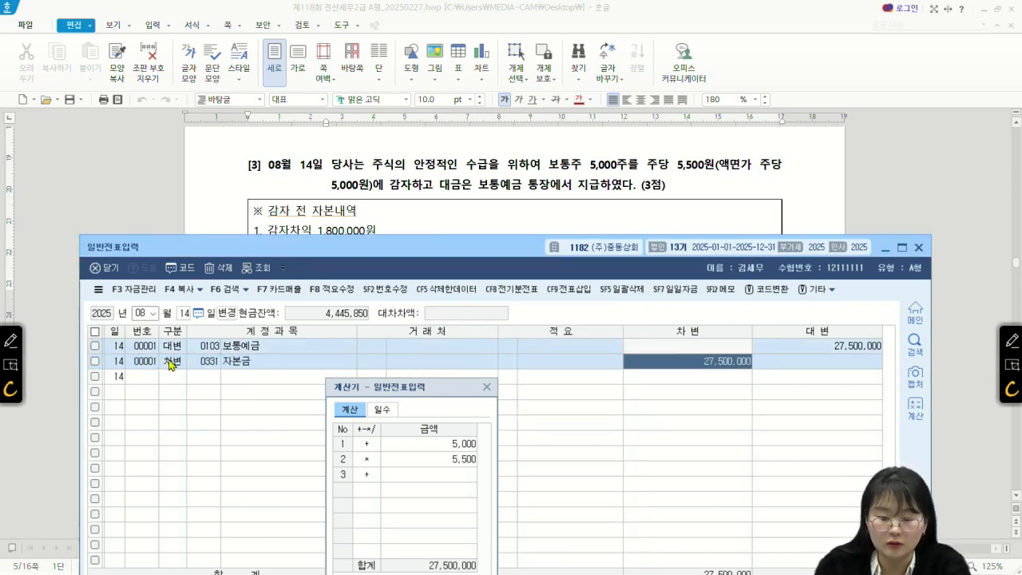
{"action": "type", "text": "25,000,000"}
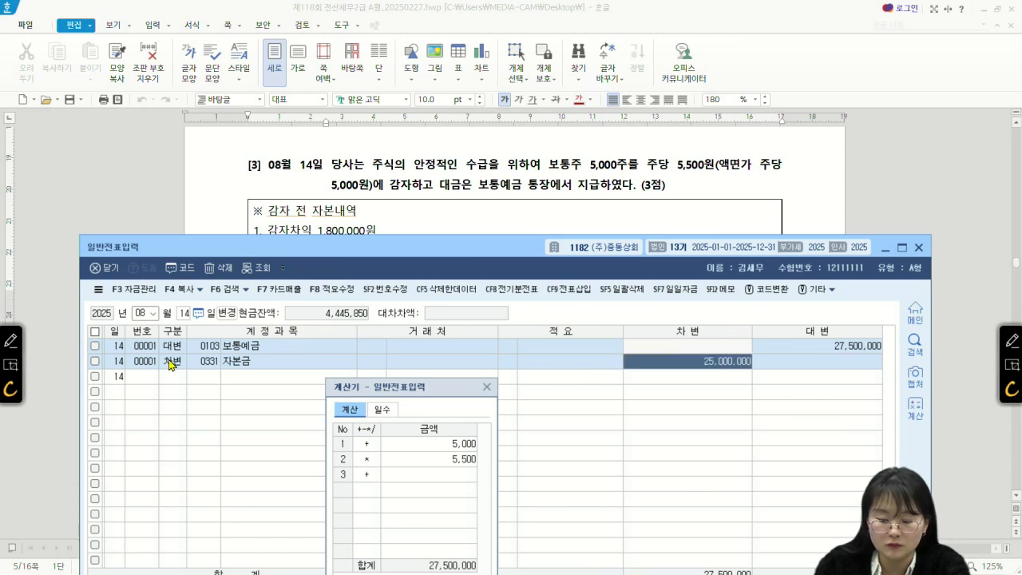
{"action": "key", "text": "Return"}
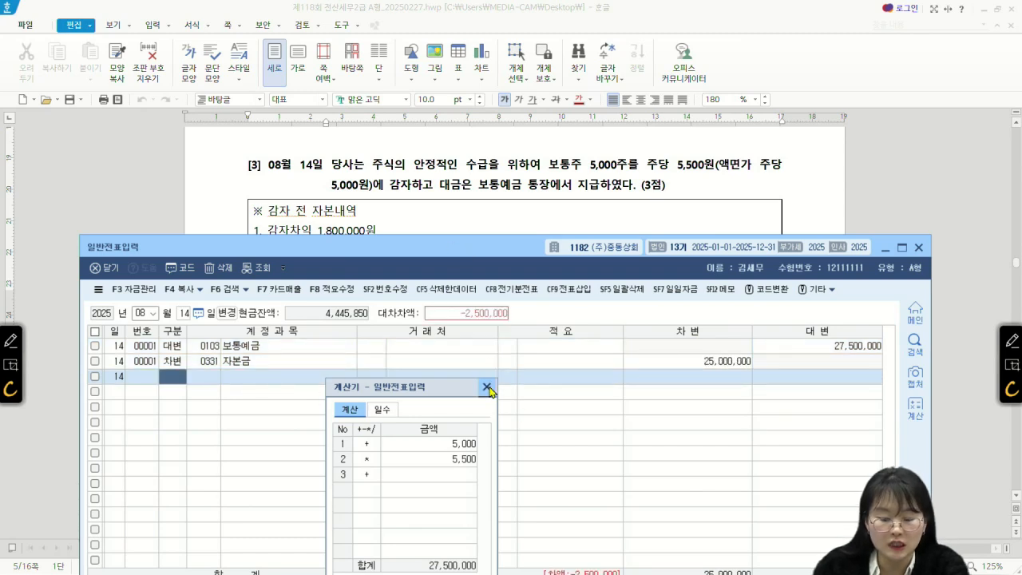
Step: Close the calculator and add an August 14 debit line with account 0342 감자차익 for 1,800,000
{"action": "left_click", "coordinate": [487, 386]}
{"action": "left_click_drag", "start_coordinate": [473, 248], "coordinate": [474, 319]}
{"action": "scroll", "coordinate": [477, 242], "scroll_direction": "down", "scroll_amount": 2}
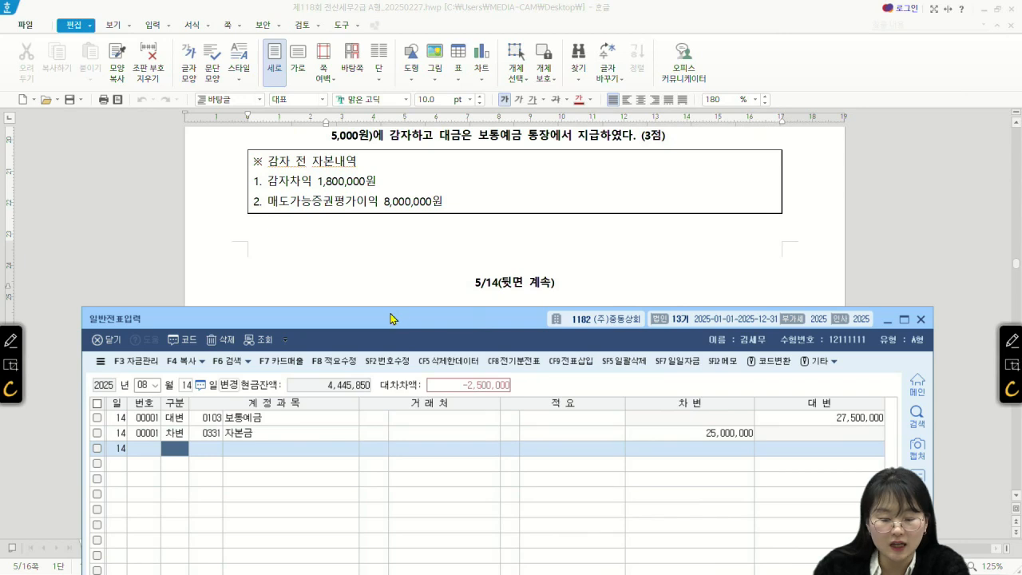
{"action": "left_click_drag", "start_coordinate": [392, 319], "coordinate": [389, 250]}
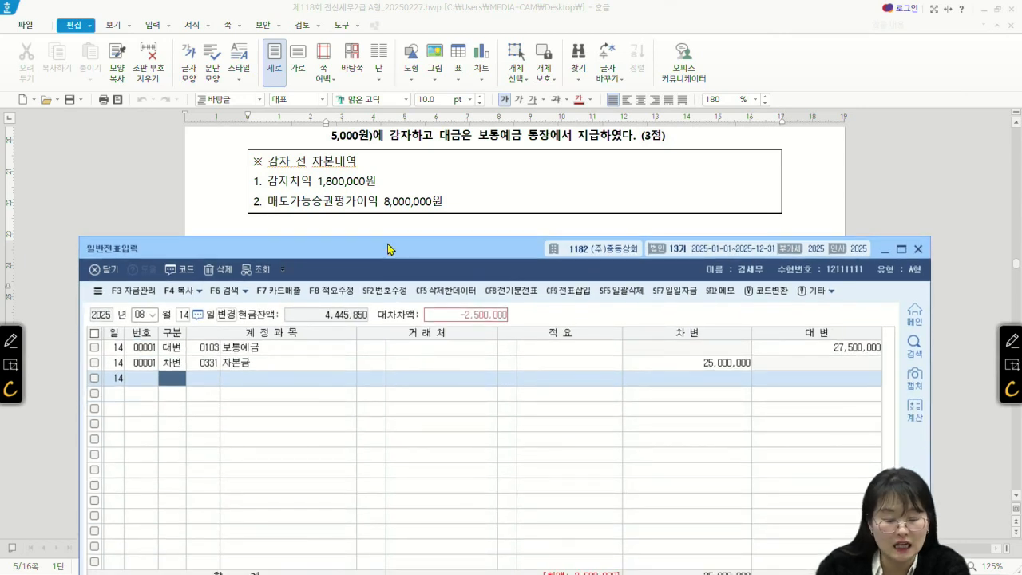
{"action": "type", "text": "3"}
{"action": "key", "text": "Return"}
{"action": "type", "text": "감자"}
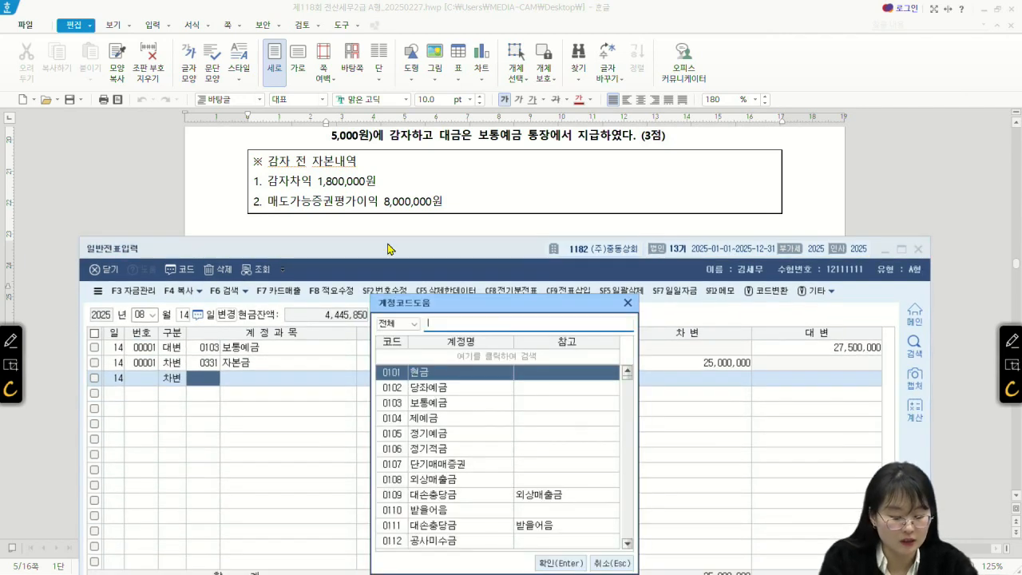
{"action": "type", "text": "차"}
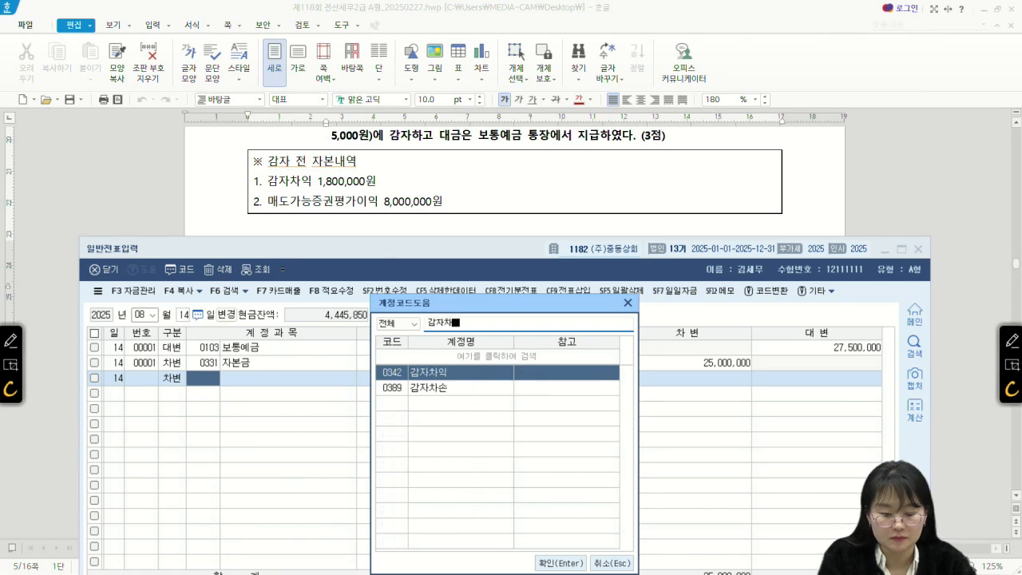
{"action": "key", "text": "Return"}
{"action": "key", "text": "Return"}
{"action": "type", "text": "1,800,000"}
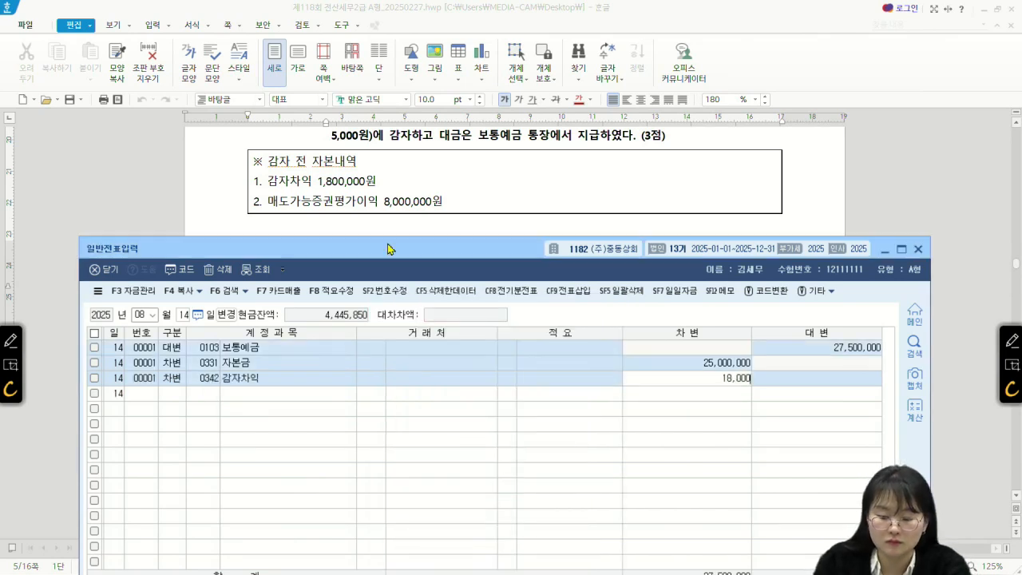
{"action": "key", "text": "Return"}
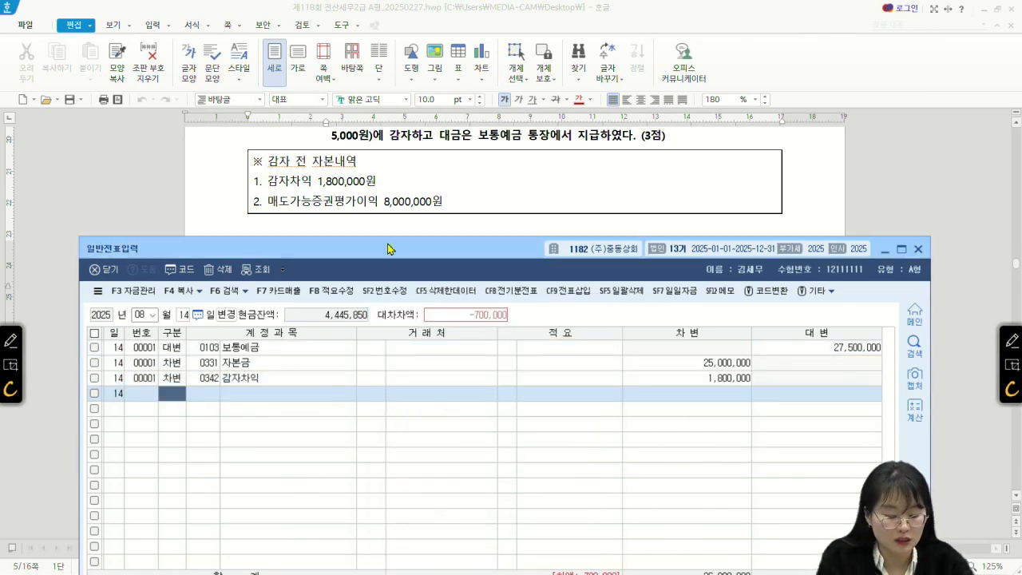
Step: Add an August 14 debit line with account 0389 감자차손 for 700,000, leaving counterparty and description blank
{"action": "type", "text": "3"}
{"action": "key", "text": "Return"}
{"action": "type", "text": "감"}
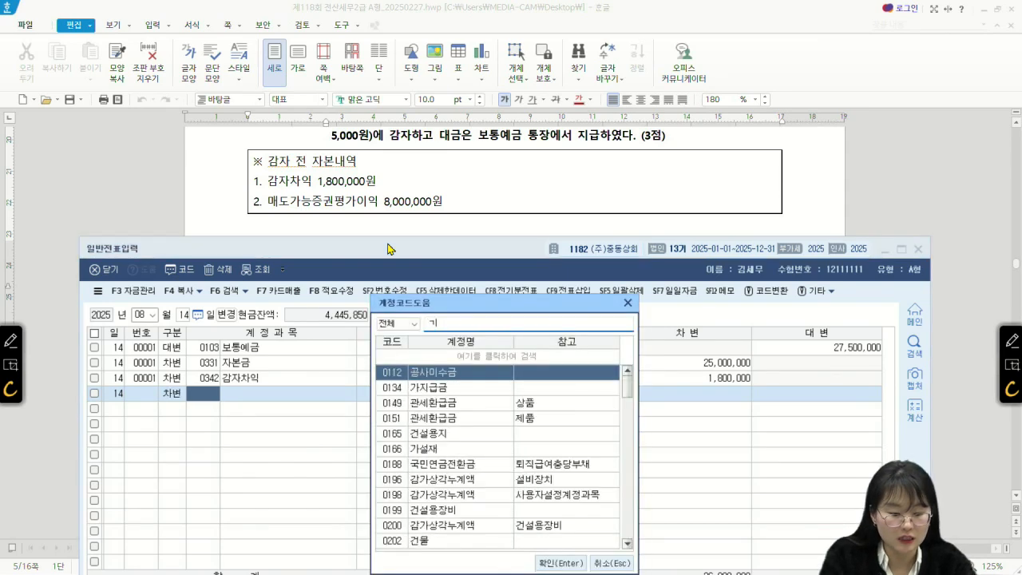
{"action": "type", "text": "자차손"}
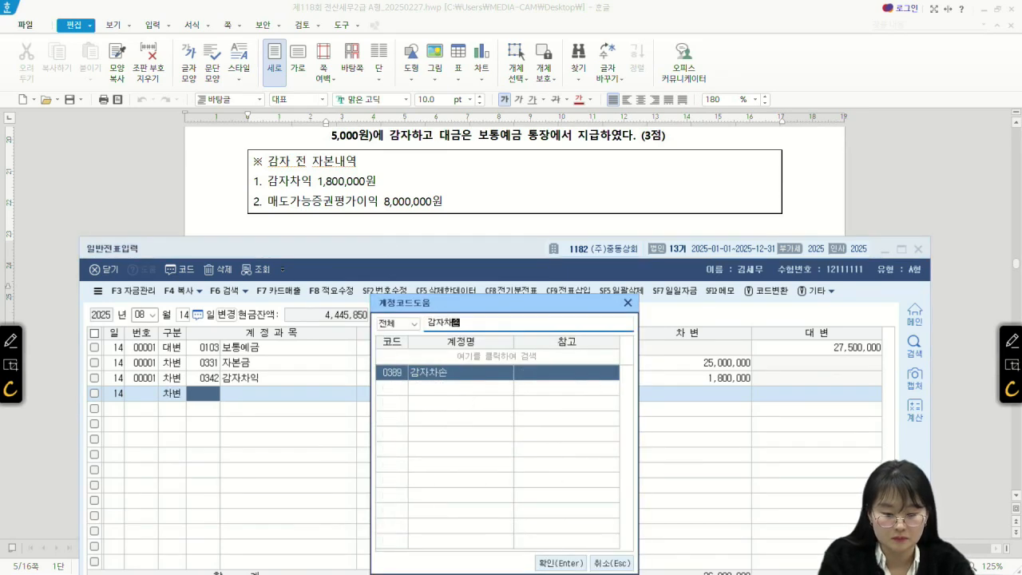
{"action": "key", "text": "Return"}
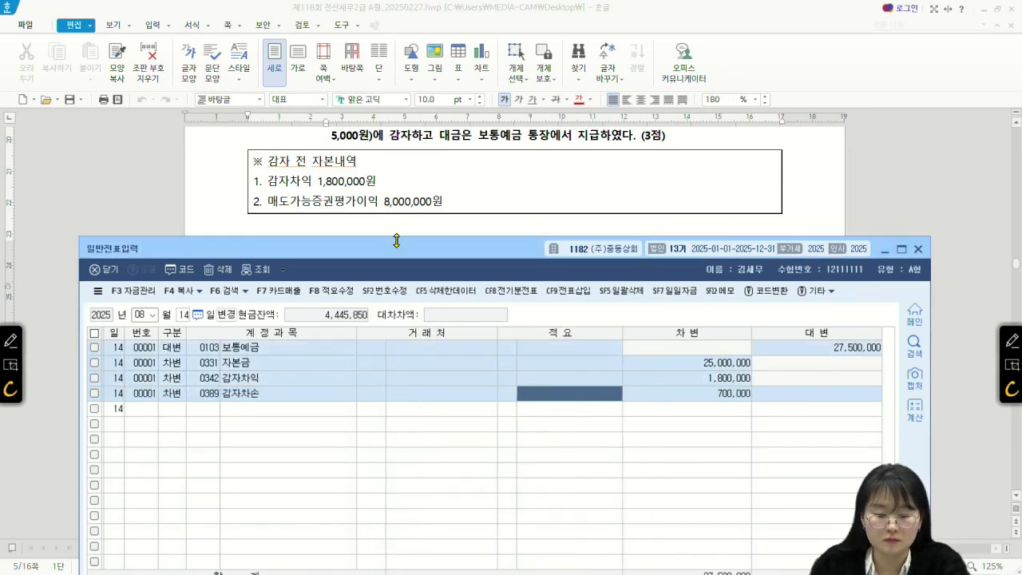
Step: Go to question [4] in the exam document and set the general voucher date to October 1
{"action": "left_click_drag", "start_coordinate": [300, 200], "coordinate": [422, 189]}
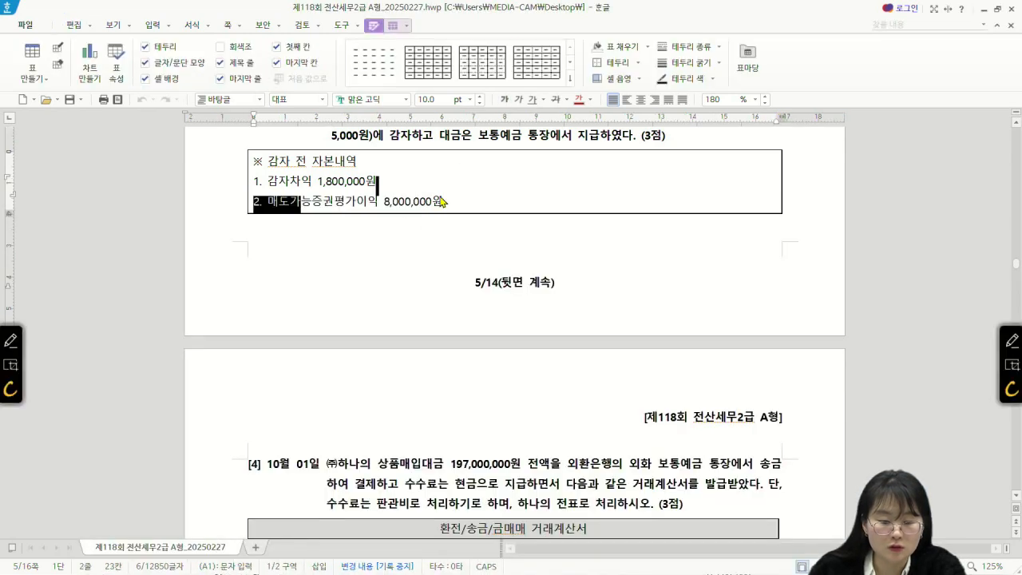
{"action": "left_click", "coordinate": [434, 199]}
{"action": "scroll", "coordinate": [407, 257], "scroll_direction": "down", "scroll_amount": 7}
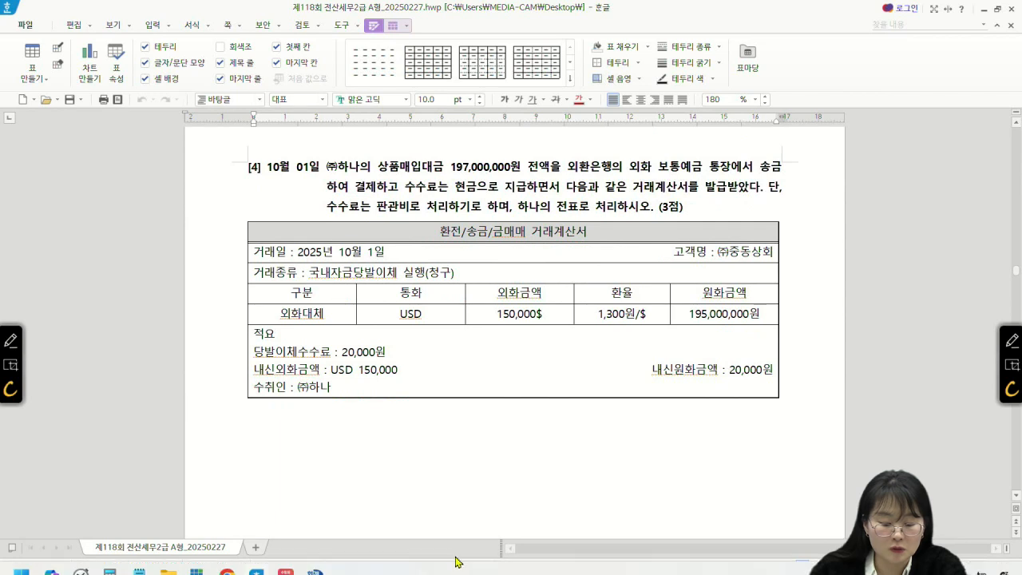
{"action": "left_click", "coordinate": [315, 559]}
{"action": "left_click", "coordinate": [145, 314]}
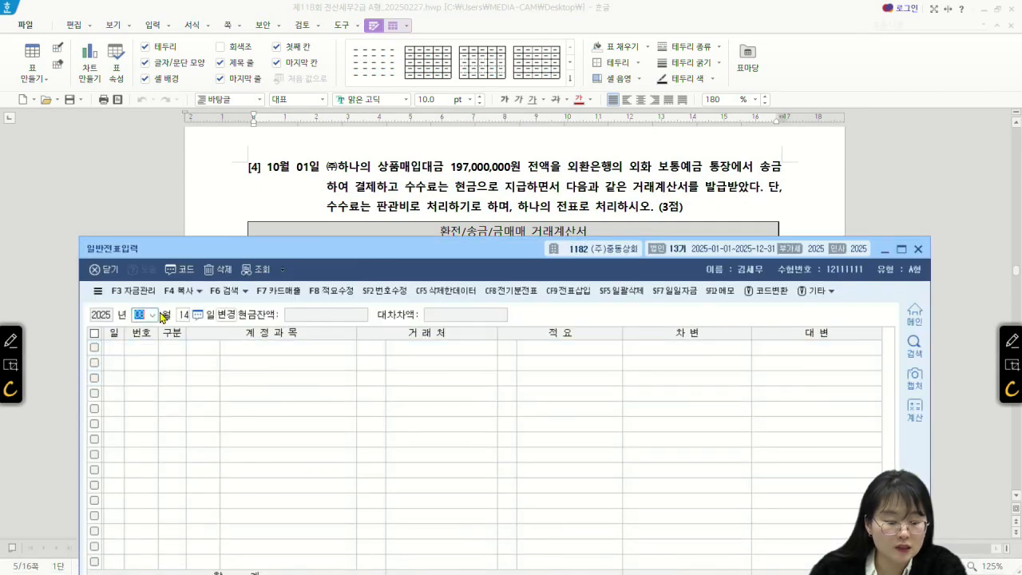
{"action": "type", "text": "101"}
{"action": "key", "text": "Return"}
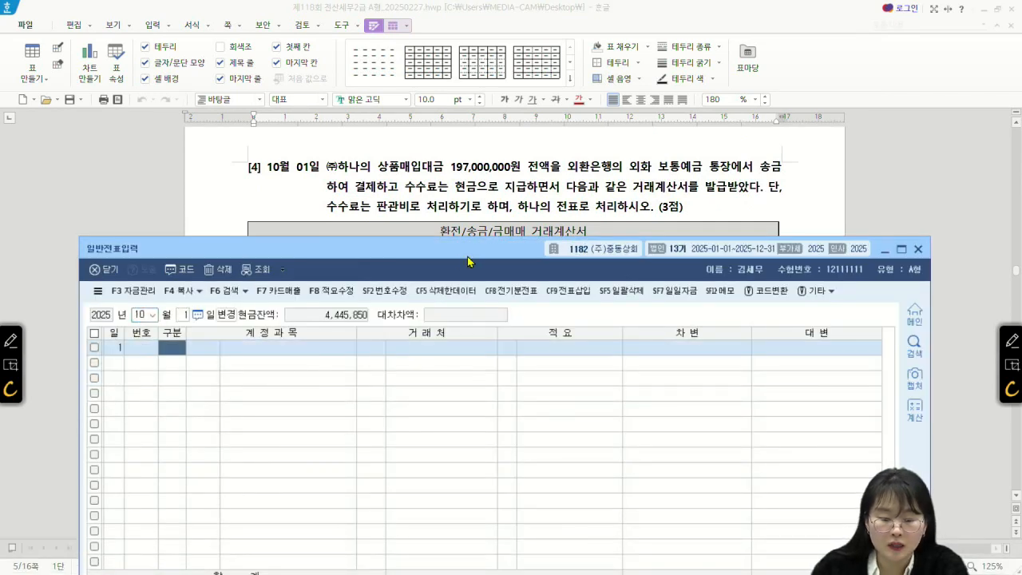
{"action": "left_click_drag", "start_coordinate": [469, 257], "coordinate": [474, 303]}
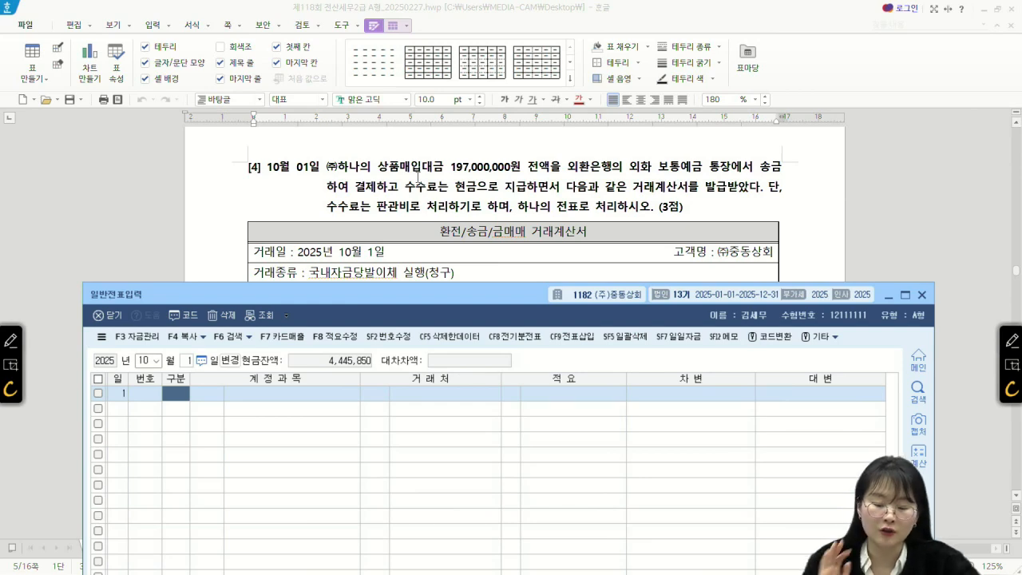
{"action": "left_click_drag", "start_coordinate": [474, 300], "coordinate": [455, 469]}
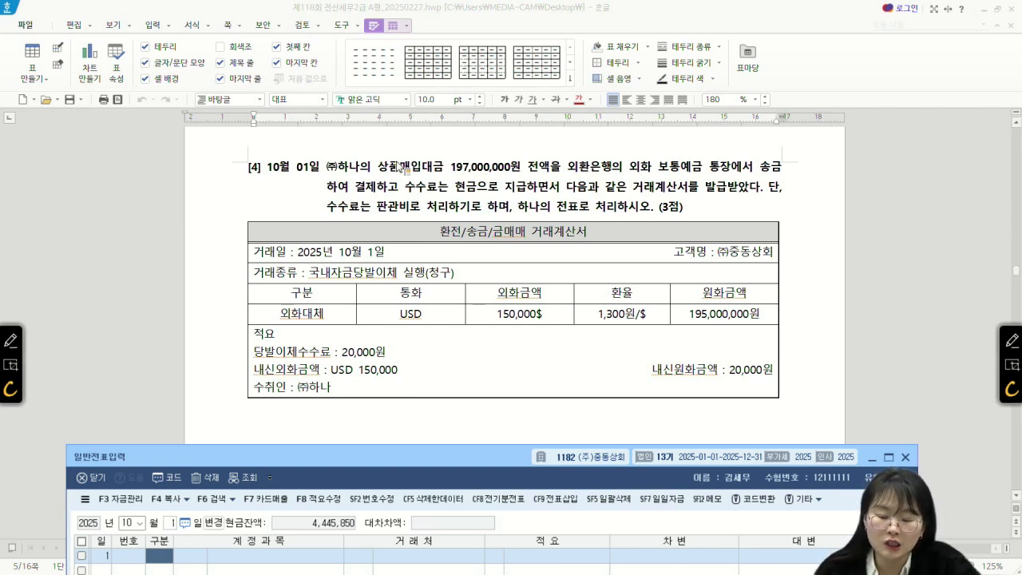
Step: Mark the exchange rate, the 195,000,000원 won amount and the 197,000,000원 purchase amount in question [4] in red, and clear the annotations
{"action": "left_click", "coordinate": [1007, 339]}
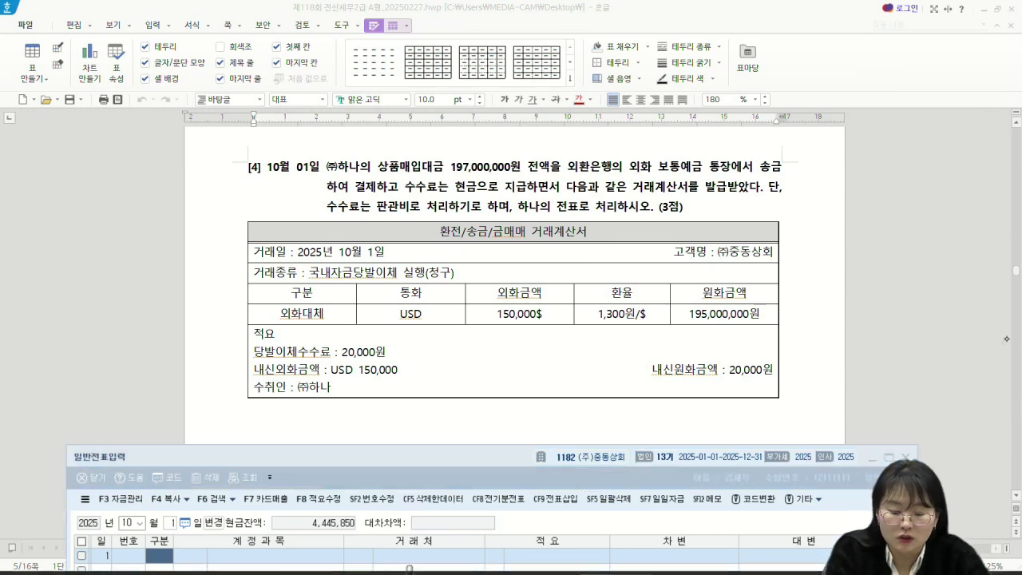
{"action": "mouse_move", "coordinate": [628, 336]}
{"action": "left_mouse_down"}
{"action": "mouse_move", "coordinate": [650, 306]}
{"action": "mouse_move", "coordinate": [637, 337]}
{"action": "left_mouse_up"}
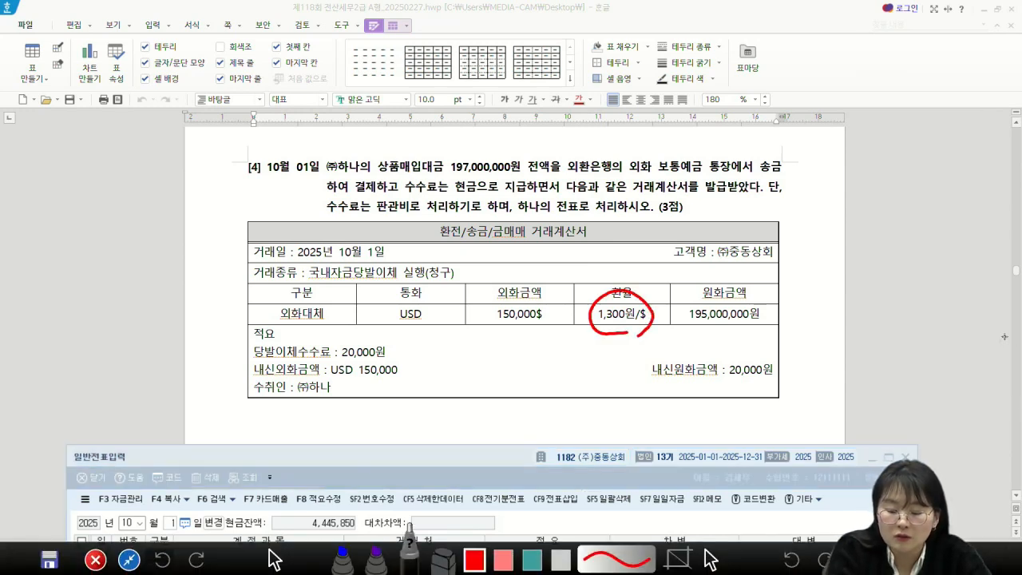
{"action": "mouse_move", "coordinate": [517, 139]}
{"action": "left_mouse_down"}
{"action": "mouse_move", "coordinate": [519, 158]}
{"action": "mouse_move", "coordinate": [536, 149]}
{"action": "mouse_move", "coordinate": [535, 159]}
{"action": "left_mouse_up"}
{"action": "left_click_drag", "start_coordinate": [633, 142], "coordinate": [635, 157]}
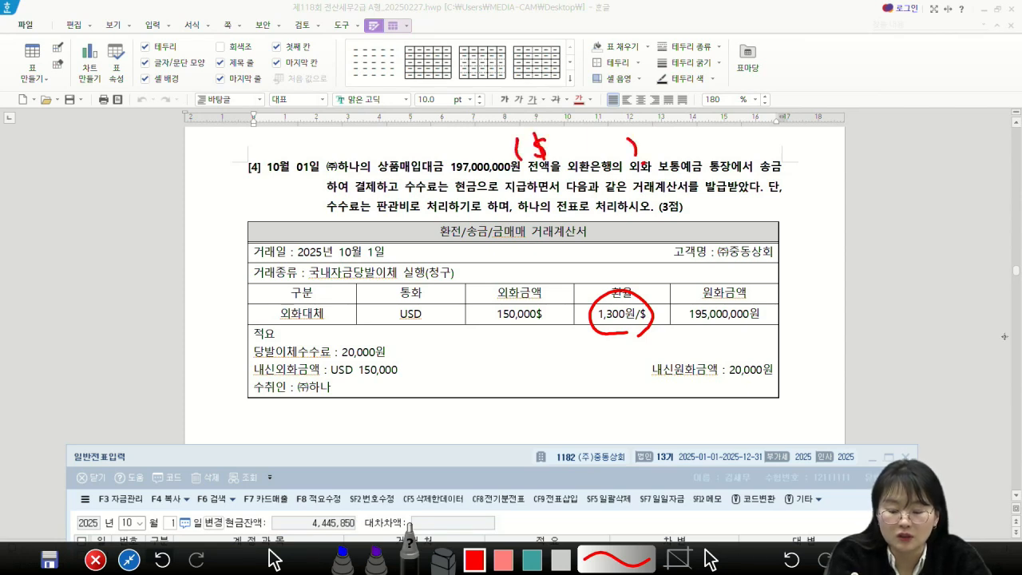
{"action": "left_click_drag", "start_coordinate": [685, 325], "coordinate": [773, 322]}
{"action": "left_click_drag", "start_coordinate": [422, 169], "coordinate": [518, 163]}
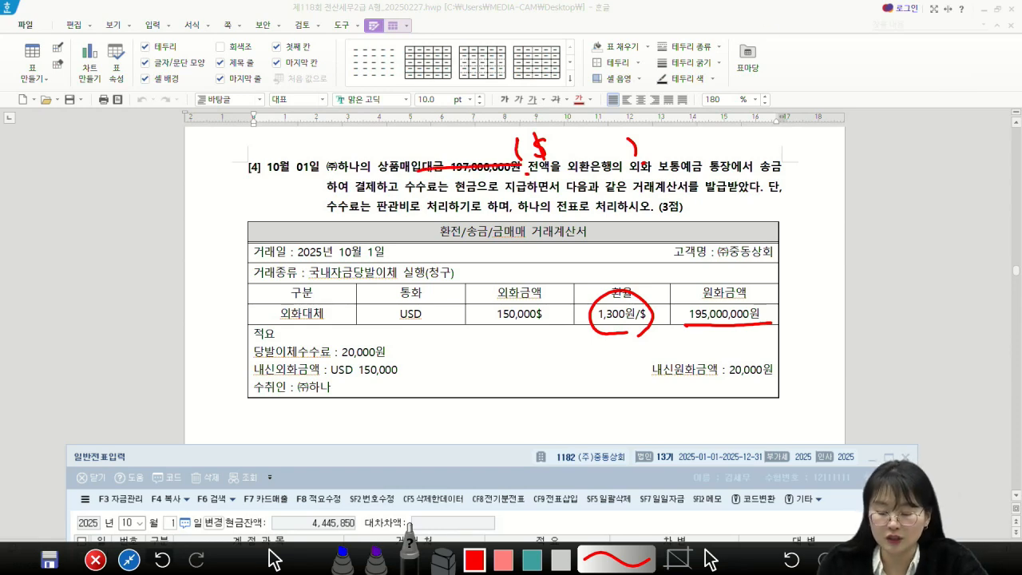
{"action": "key", "text": "Escape"}
{"action": "scroll", "coordinate": [410, 388], "scroll_direction": "down", "scroll_amount": 2}
{"action": "scroll", "coordinate": [410, 388], "scroll_direction": "up", "scroll_amount": 2}
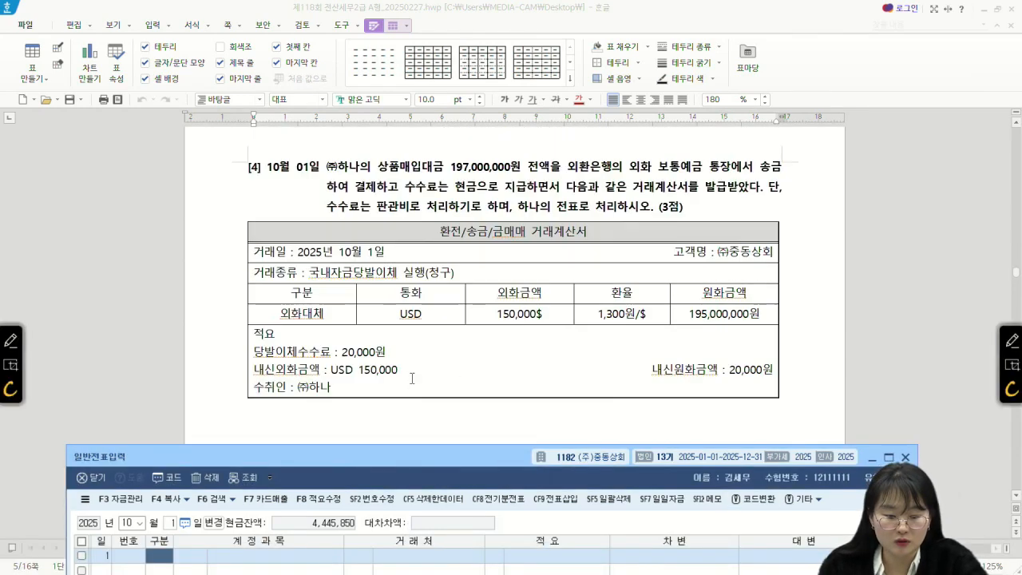
Step: Add an October 1 debit line with account 0251 외상매입금, counterparty 00163 (주)하나, for 197,000,000
{"action": "left_click_drag", "start_coordinate": [368, 465], "coordinate": [428, 389]}
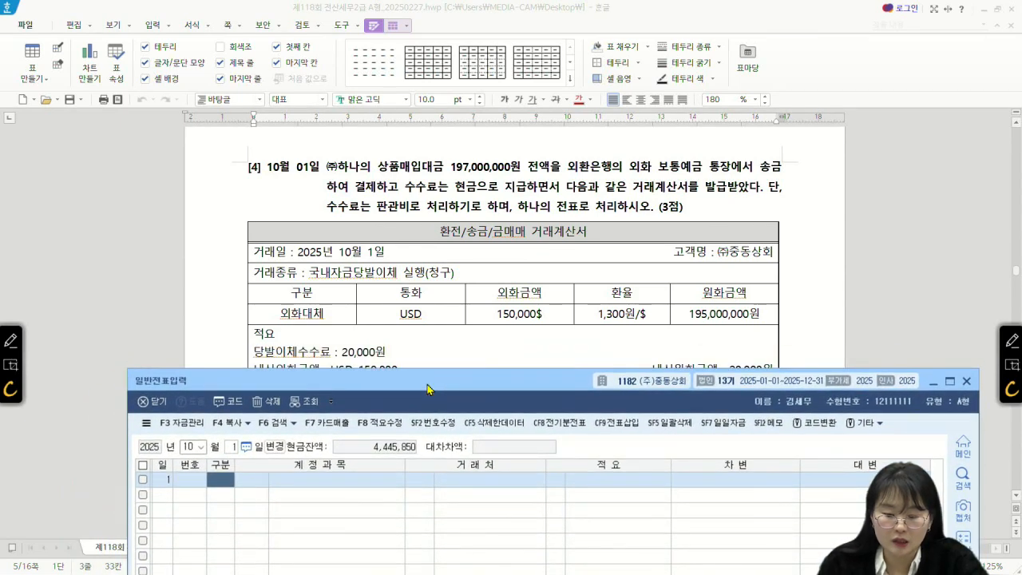
{"action": "type", "text": "3"}
{"action": "key", "text": "Return"}
{"action": "type", "text": "251"}
{"action": "key", "text": "Return"}
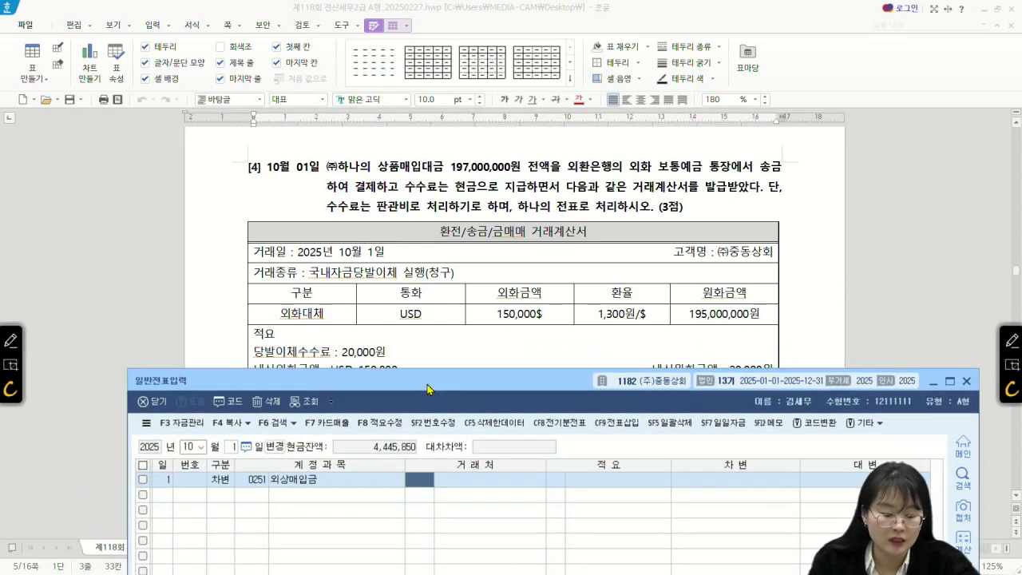
{"action": "key", "text": "F2"}
{"action": "type", "text": "하나"}
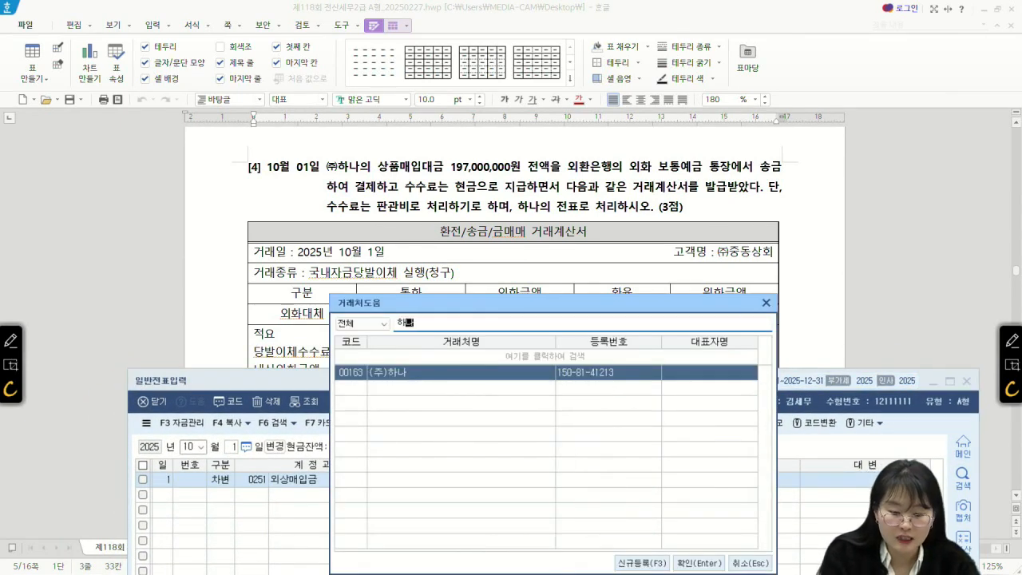
{"action": "key", "text": "Return"}
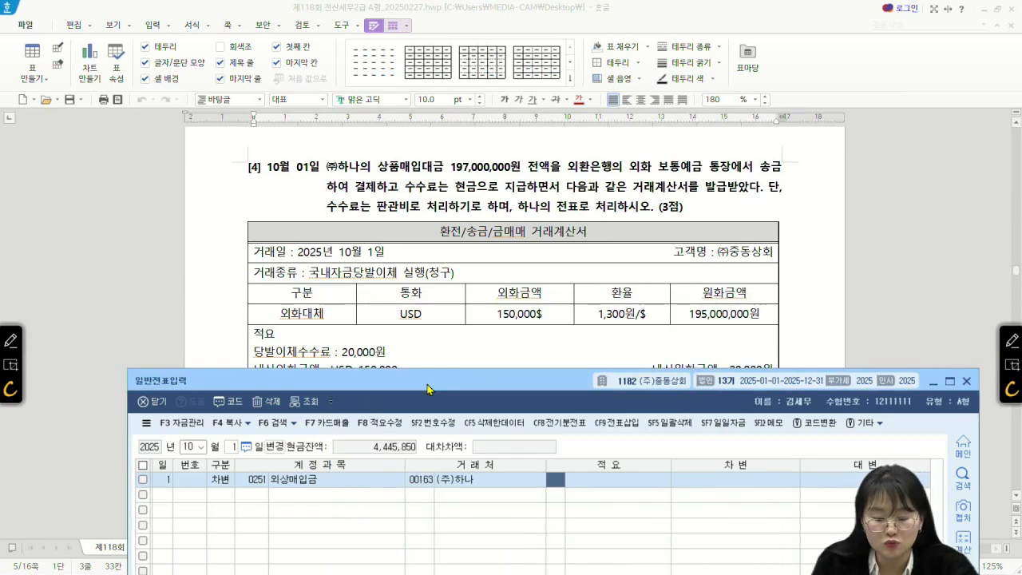
{"action": "key", "text": "Return"}
{"action": "type", "text": "197000000"}
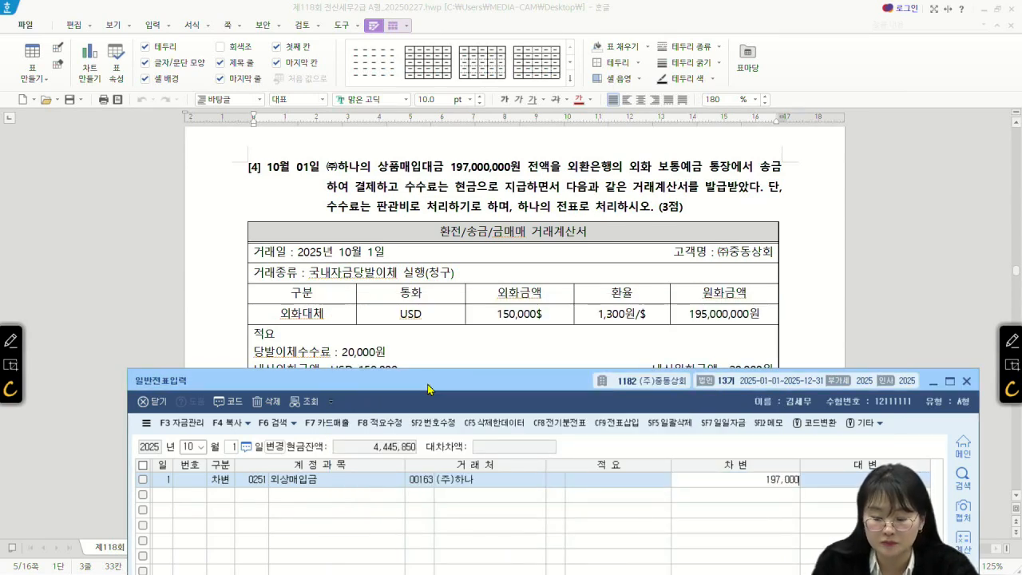
{"action": "key", "text": "Return"}
Step: Add an October 1 credit line with account 0103 보통예금 for 195,000,000, leaving counterparty and description blank
{"action": "type", "text": "4"}
{"action": "key", "text": "Return"}
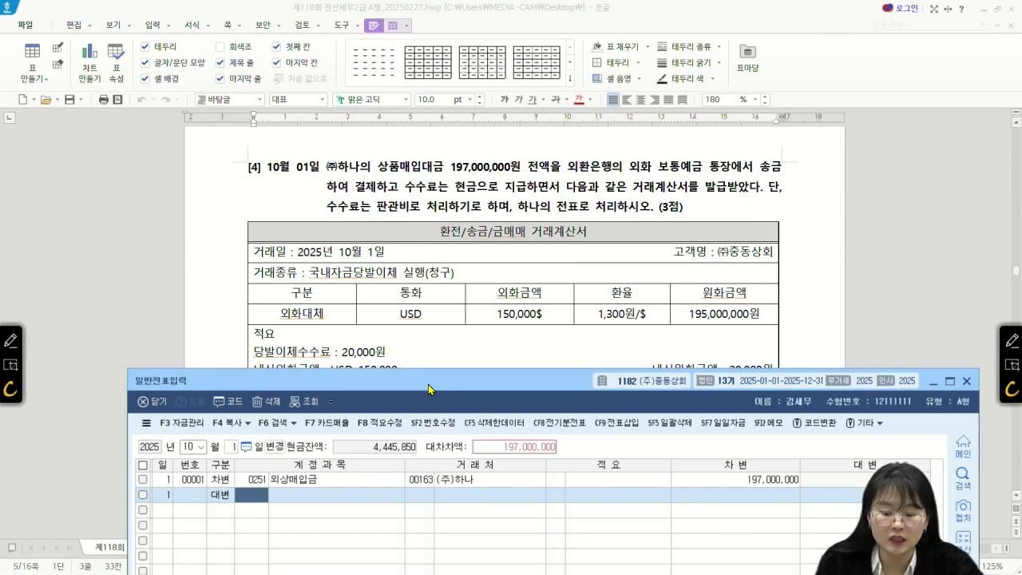
{"action": "type", "text": "103"}
{"action": "key", "text": "Return"}
{"action": "key", "text": "Return"}
{"action": "key", "text": "Return"}
{"action": "type", "text": "195"}
{"action": "key", "text": "Return"}
Step: Add an October 1 credit line with account 0831 수수료비용, leaving counterparty and description blank
{"action": "type", "text": "4"}
{"action": "key", "text": "Return"}
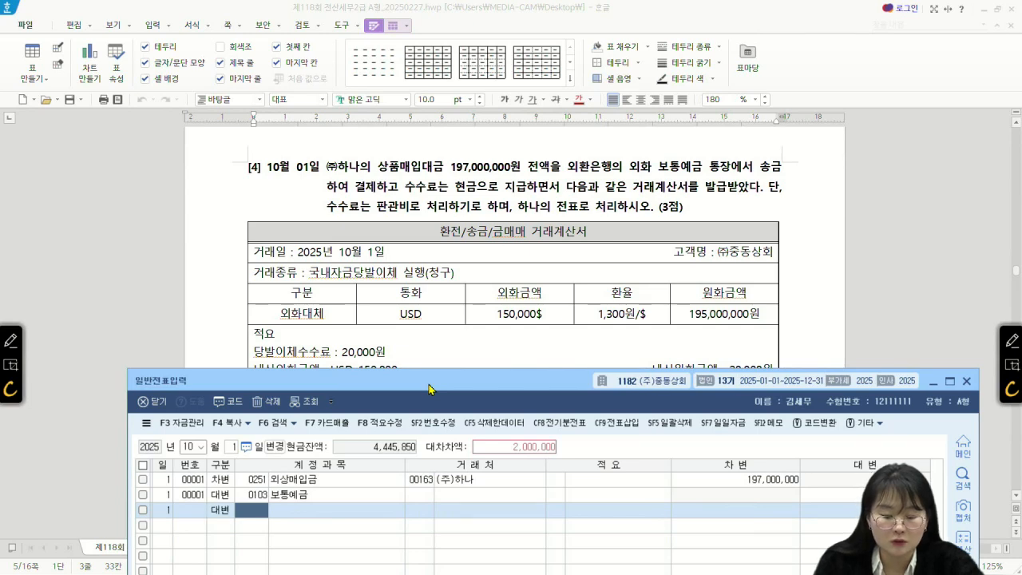
{"action": "type", "text": "831"}
{"action": "key", "text": "Return"}
{"action": "key", "text": "Return"}
{"action": "key", "text": "Return"}
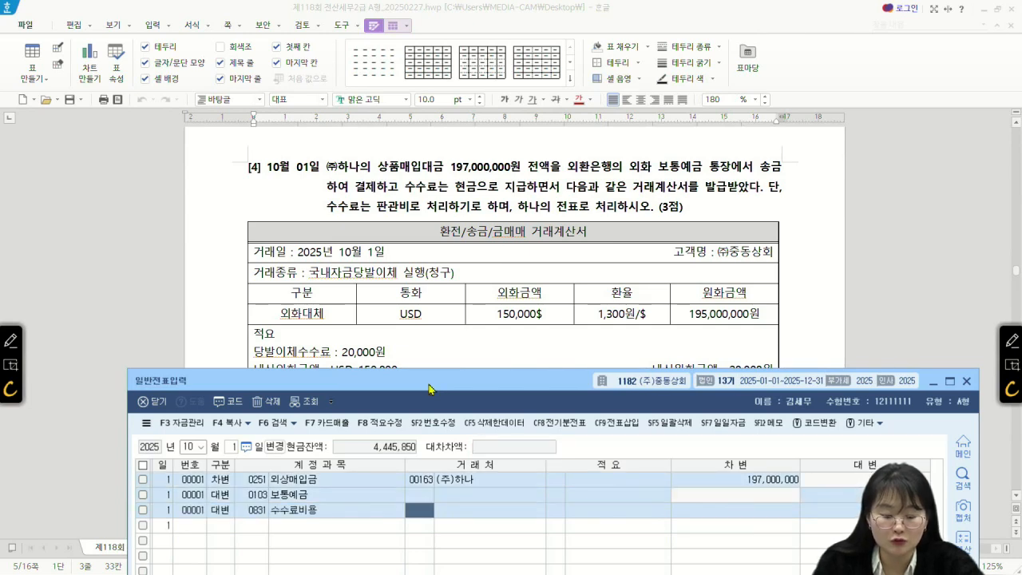
Step: Change the 수수료비용 line from credit to debit and set its amount to 20,000
{"action": "key", "text": "Left"}
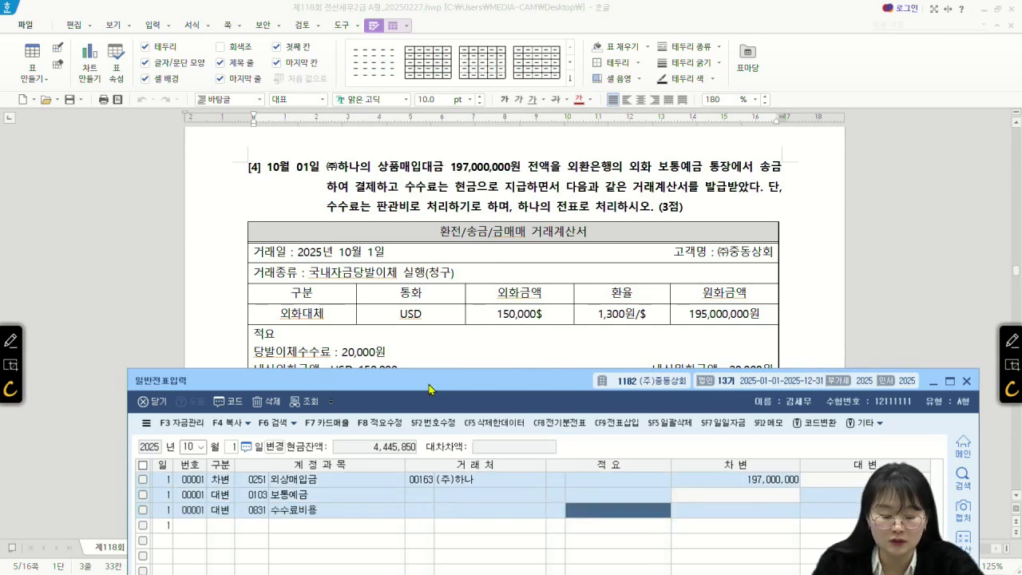
{"action": "key", "text": "Left"}
{"action": "key", "text": "Left"}
{"action": "key", "text": "Left"}
{"action": "type", "text": "3"}
{"action": "key", "text": "Return"}
{"action": "key", "text": "Return"}
{"action": "key", "text": "Return"}
{"action": "key", "text": "Return"}
{"action": "type", "text": "20000"}
{"action": "key", "text": "Return"}
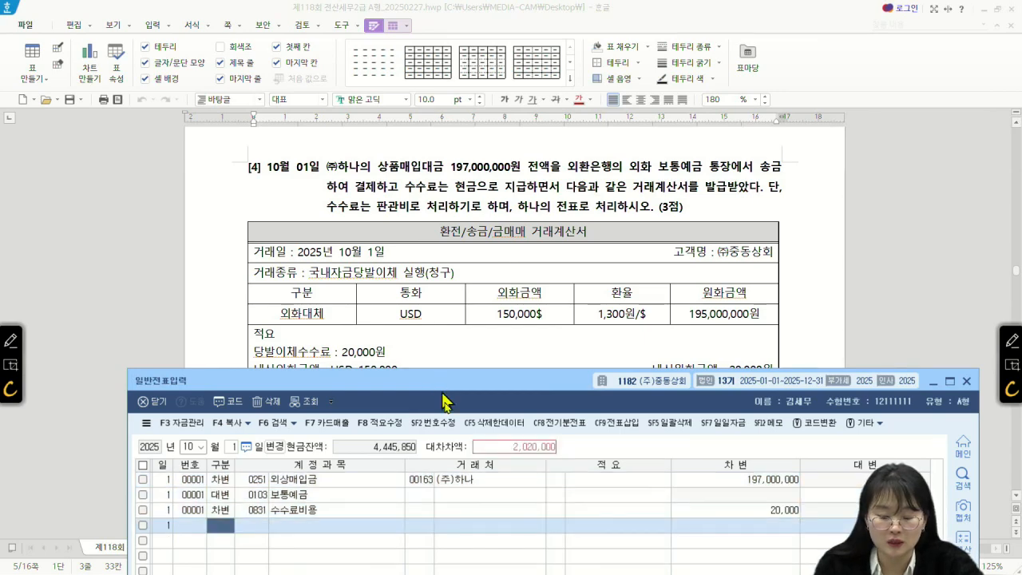
Step: Check the transaction statement in question [4], start an October 1 debit line and search the account codes for 외화
{"action": "left_click_drag", "start_coordinate": [439, 386], "coordinate": [447, 432]}
{"action": "scroll", "coordinate": [335, 272], "scroll_direction": "down", "scroll_amount": 3}
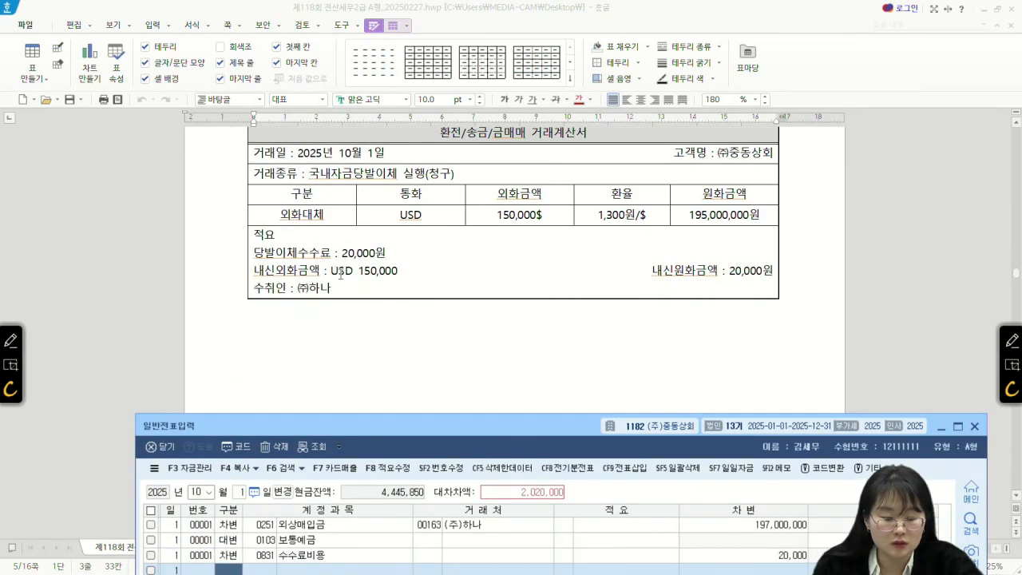
{"action": "left_click_drag", "start_coordinate": [427, 434], "coordinate": [350, 126]}
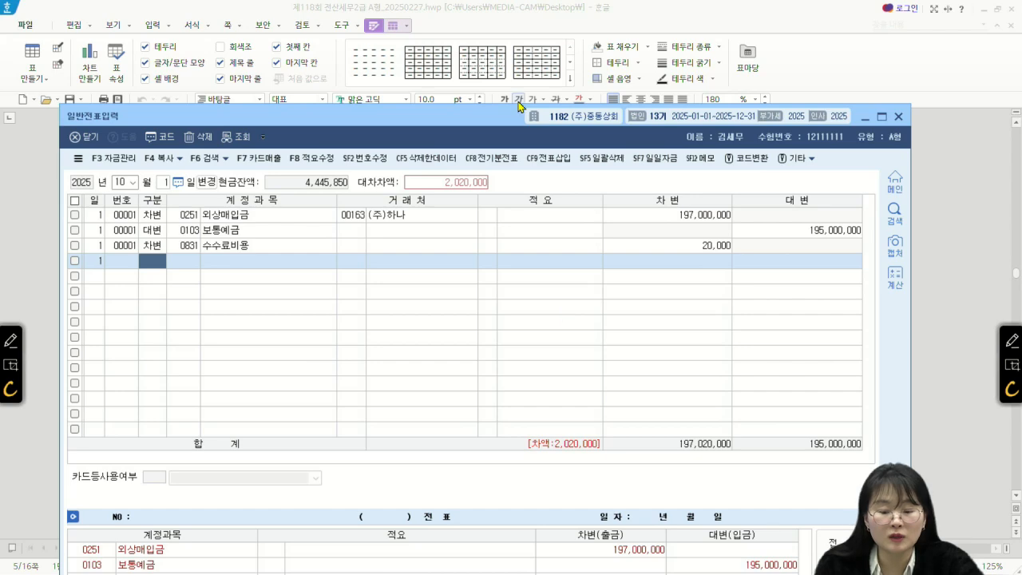
{"action": "left_click_drag", "start_coordinate": [508, 116], "coordinate": [582, 319]}
{"action": "type", "text": "3"}
{"action": "key", "text": "Return"}
{"action": "key", "text": "F2"}
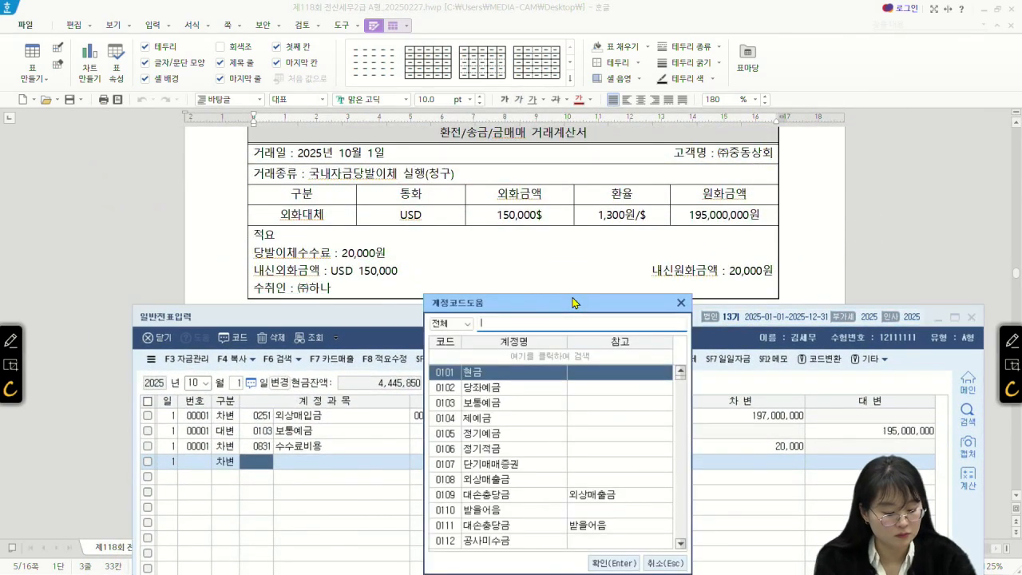
{"action": "type", "text": "외화"}
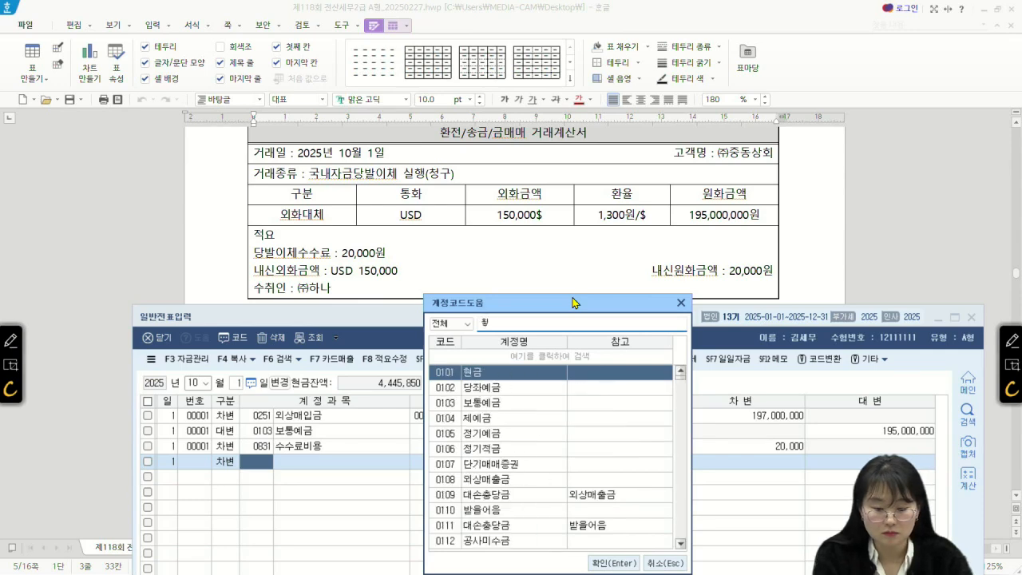
Step: Choose account 0955 외화환산손실 for the new October 1 debit line
{"action": "key", "text": "Down"}
{"action": "key", "text": "Down"}
{"action": "key", "text": "Down"}
{"action": "key", "text": "Up"}
{"action": "key", "text": "Up"}
{"action": "key", "text": "Down"}
{"action": "key", "text": "Down"}
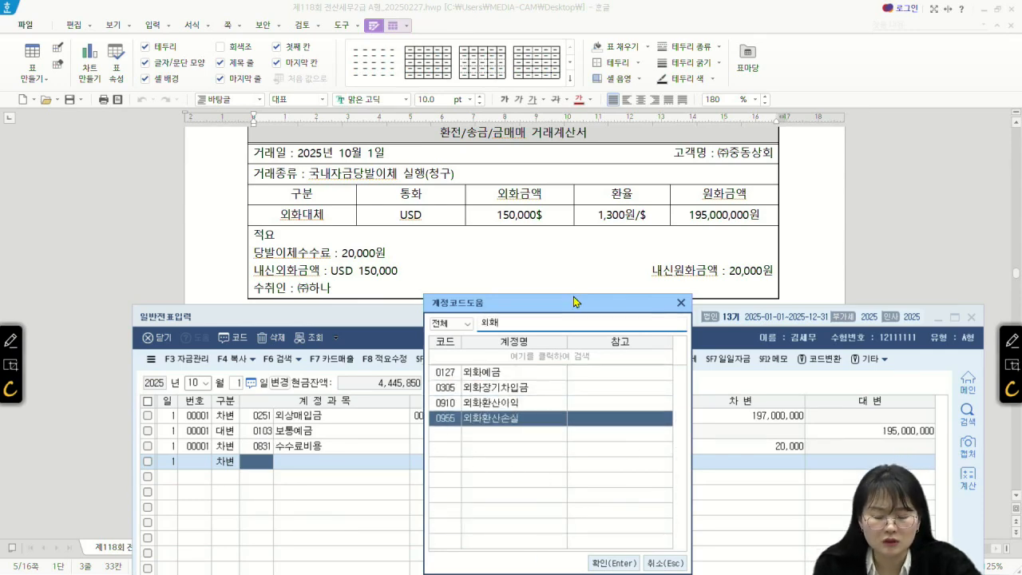
{"action": "double_click", "coordinate": [531, 419]}
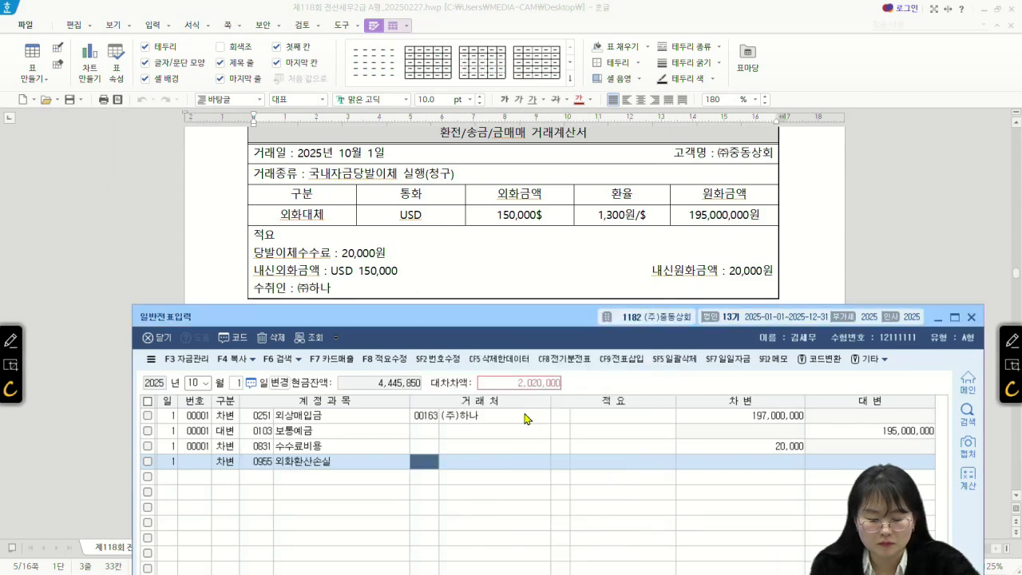
Step: Enter 2,020,000 as the debit amount of the 외화환산손실 line
{"action": "left_click", "coordinate": [753, 446]}
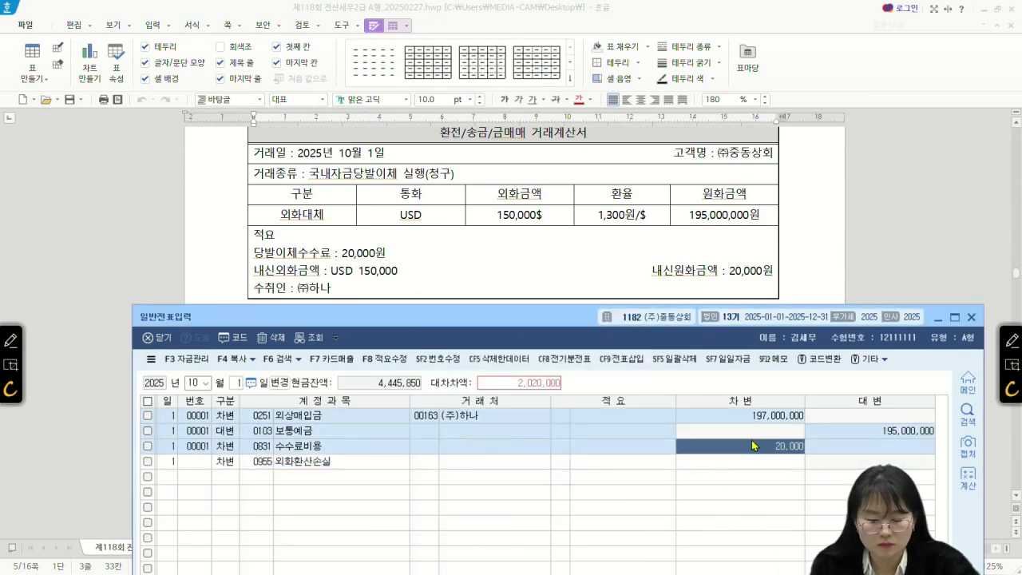
{"action": "key", "text": "Down"}
{"action": "type", "text": "2020000"}
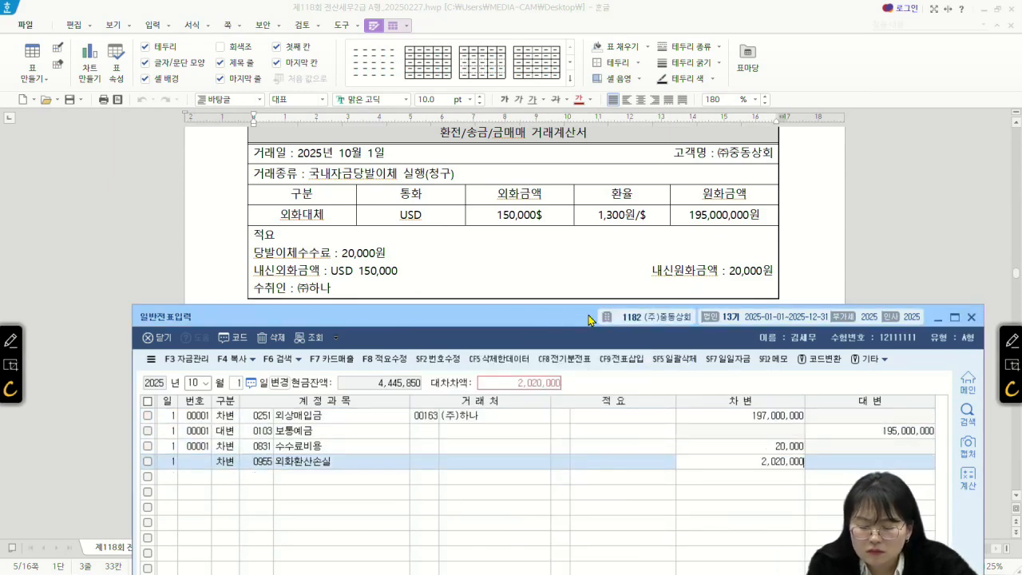
{"action": "key", "text": "Return"}
{"action": "left_click_drag", "start_coordinate": [588, 319], "coordinate": [543, 299]}
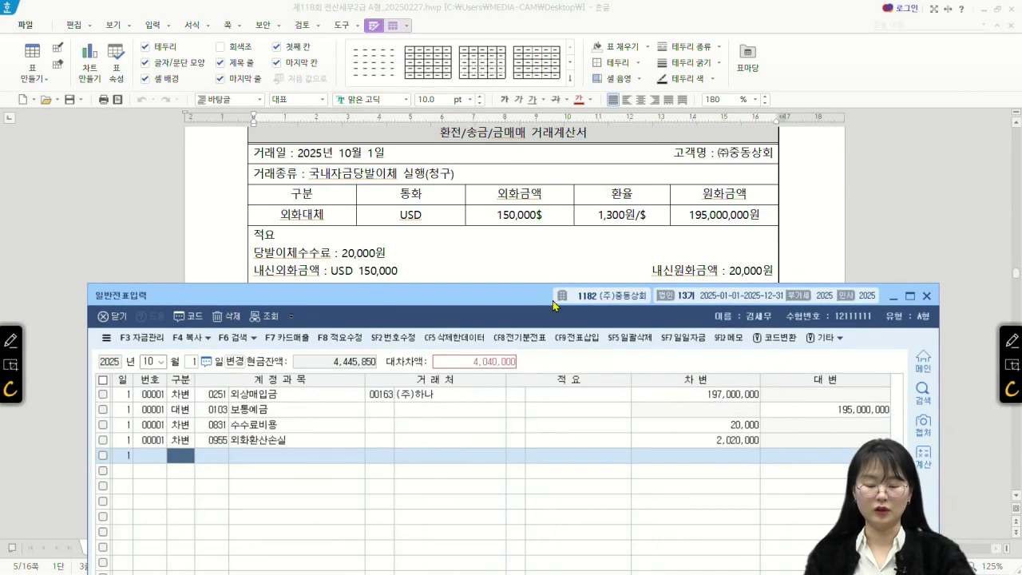
Step: Sort the October 1 voucher lines by debit amount and check the amounts of the individual lines
{"action": "left_click", "coordinate": [677, 383]}
{"action": "left_click", "coordinate": [715, 444]}
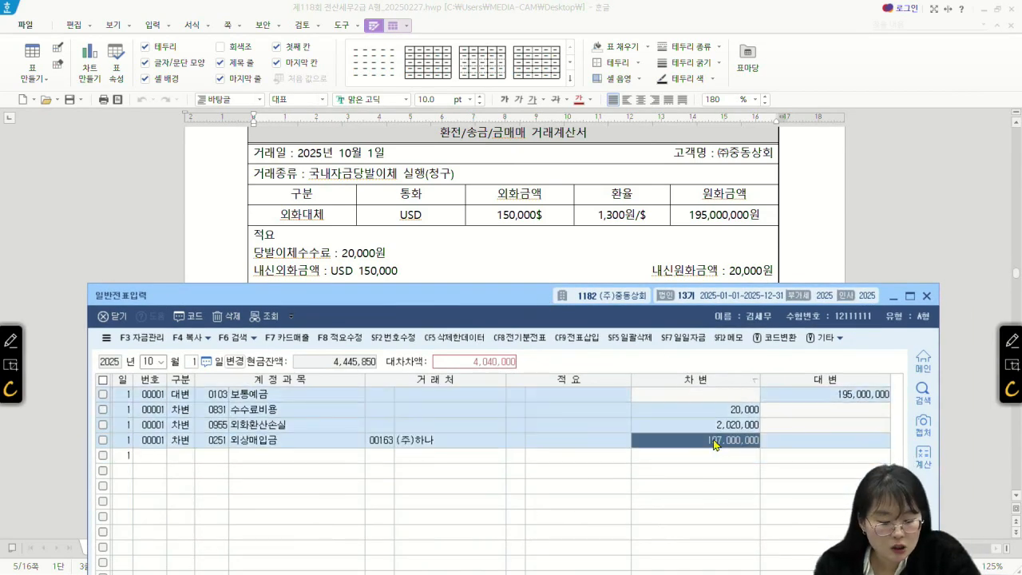
{"action": "left_click", "coordinate": [808, 396]}
{"action": "left_click", "coordinate": [709, 424]}
{"action": "left_click", "coordinate": [710, 410]}
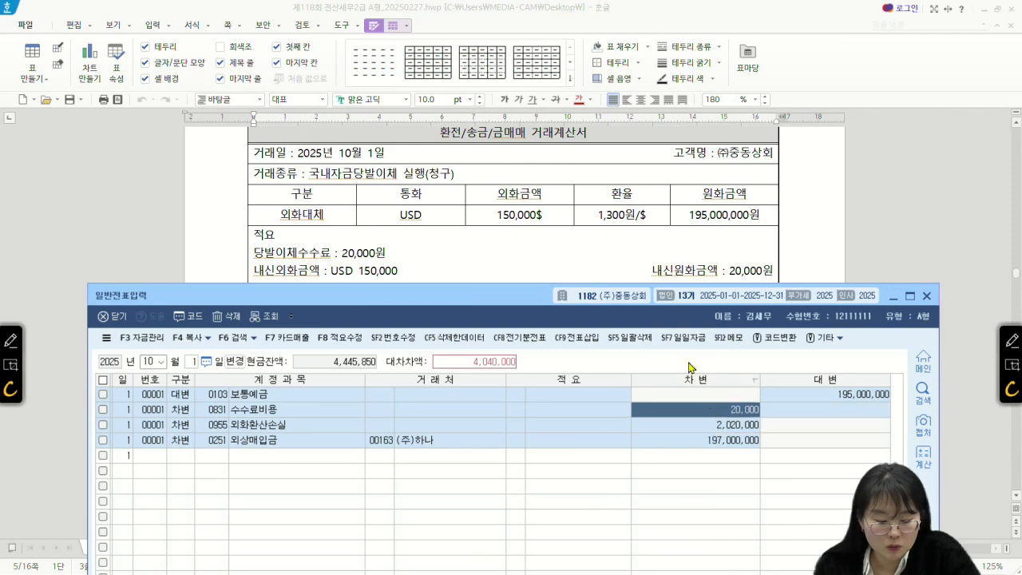
Step: Go to question [5] in the exam document and set the general voucher date to October 5, declining to query the unbalanced entry
{"action": "left_click", "coordinate": [535, 261]}
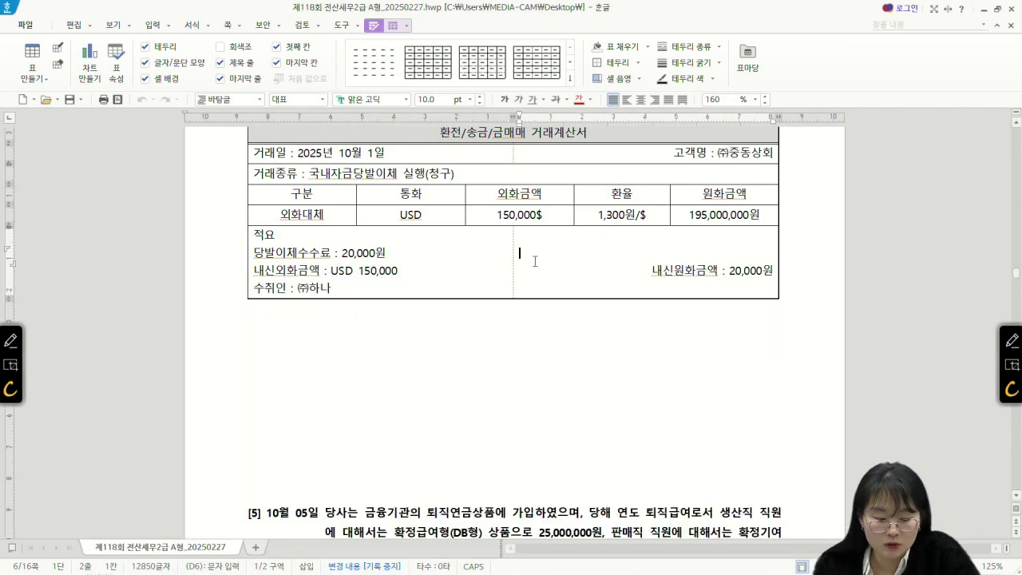
{"action": "scroll", "coordinate": [472, 276], "scroll_direction": "up", "scroll_amount": 3}
{"action": "scroll", "coordinate": [472, 276], "scroll_direction": "down", "scroll_amount": 8}
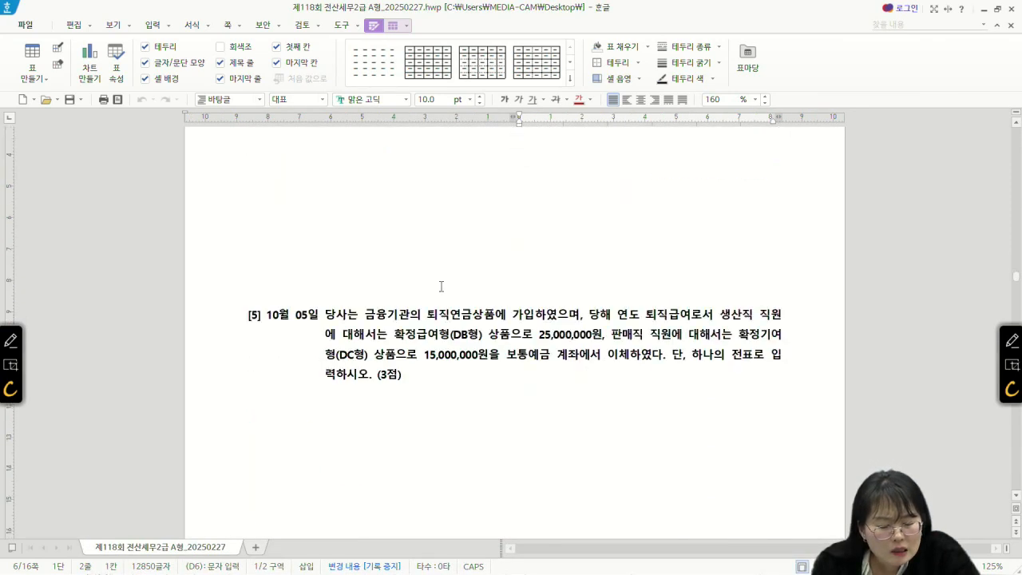
{"action": "scroll", "coordinate": [393, 275], "scroll_direction": "down", "scroll_amount": 2}
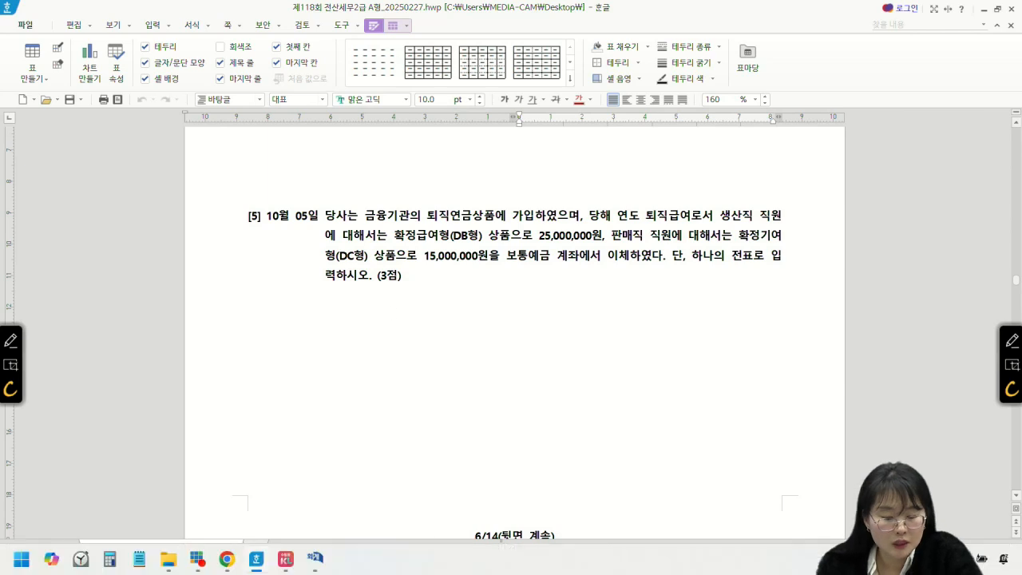
{"action": "left_click", "coordinate": [315, 561]}
{"action": "left_click", "coordinate": [192, 365]}
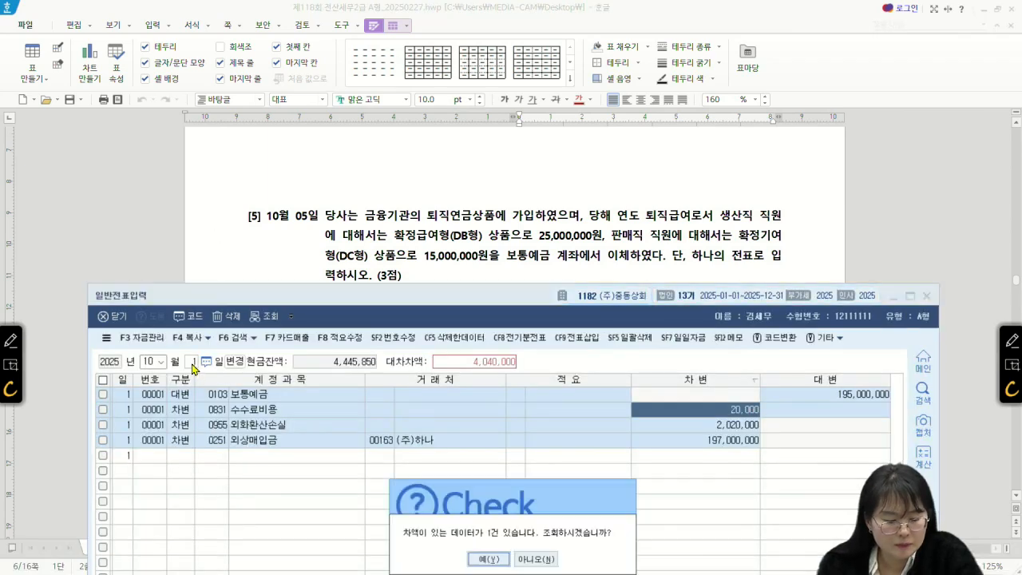
{"action": "key", "text": "Right"}
{"action": "key", "text": "Return"}
{"action": "type", "text": "5"}
{"action": "key", "text": "Return"}
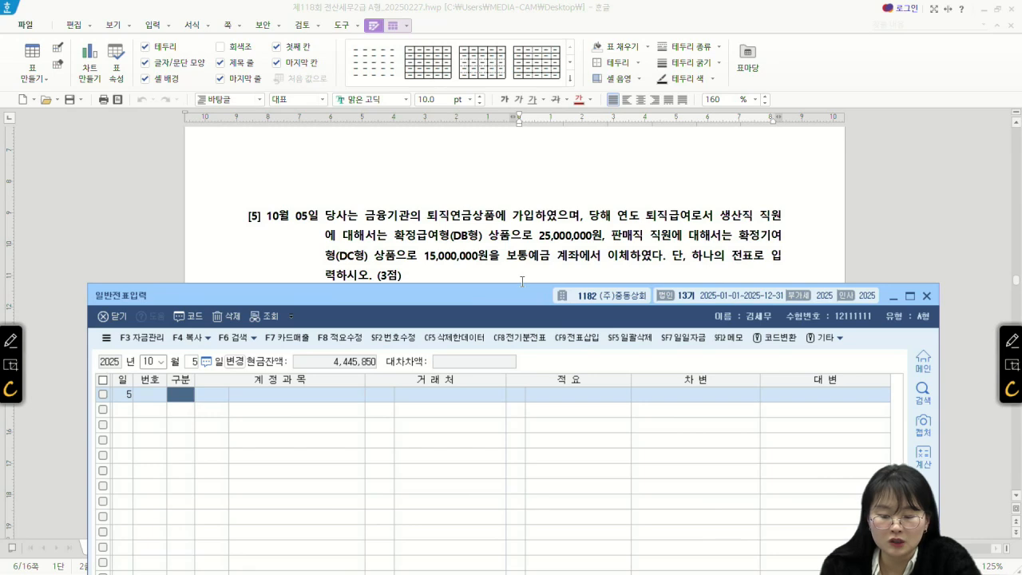
Step: Start an October 5 credit line with account 0103 보통예금
{"action": "type", "text": "4"}
{"action": "key", "text": "Return"}
{"action": "type", "text": "25"}
{"action": "key", "text": "BackSpace"}
{"action": "key", "text": "BackSpace"}
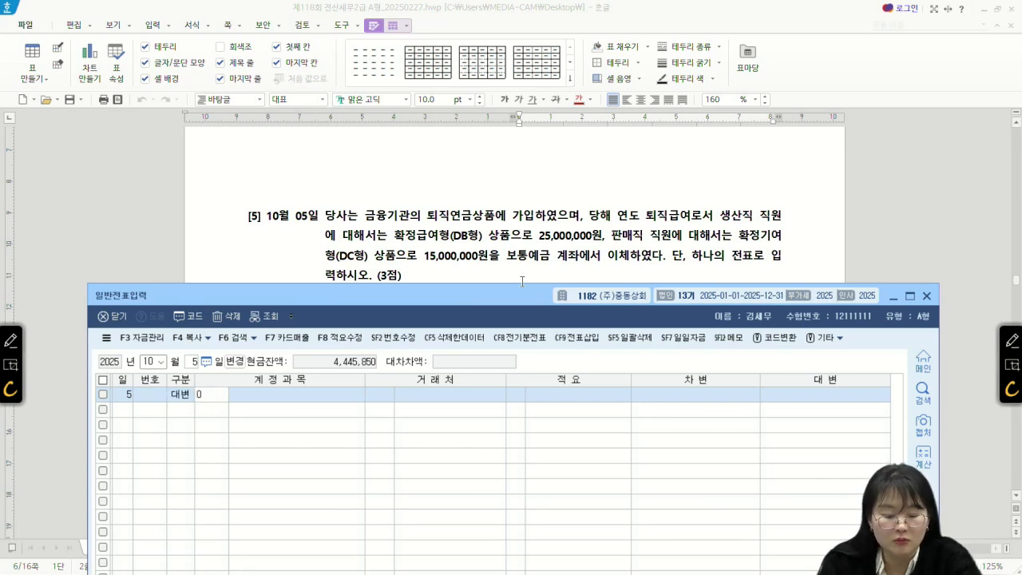
{"action": "type", "text": "103"}
{"action": "key", "text": "Return"}
{"action": "key", "text": "Return"}
{"action": "key", "text": "Return"}
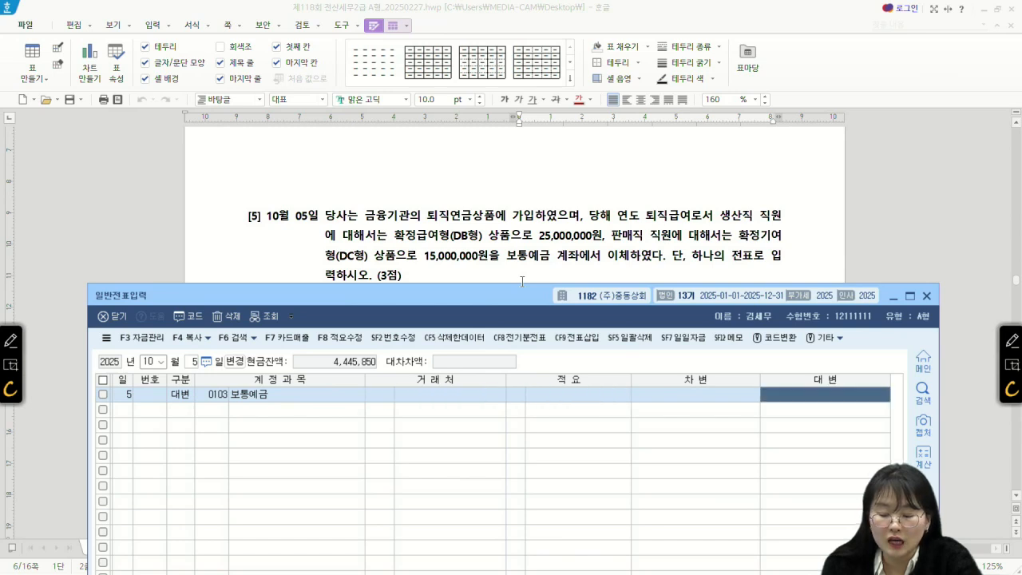
Step: Enter 40,000,000 as the credit amount of the October 5 보통예금 line
{"action": "type", "text": "37"}
{"action": "key", "text": "BackSpace"}
{"action": "key", "text": "BackSpace"}
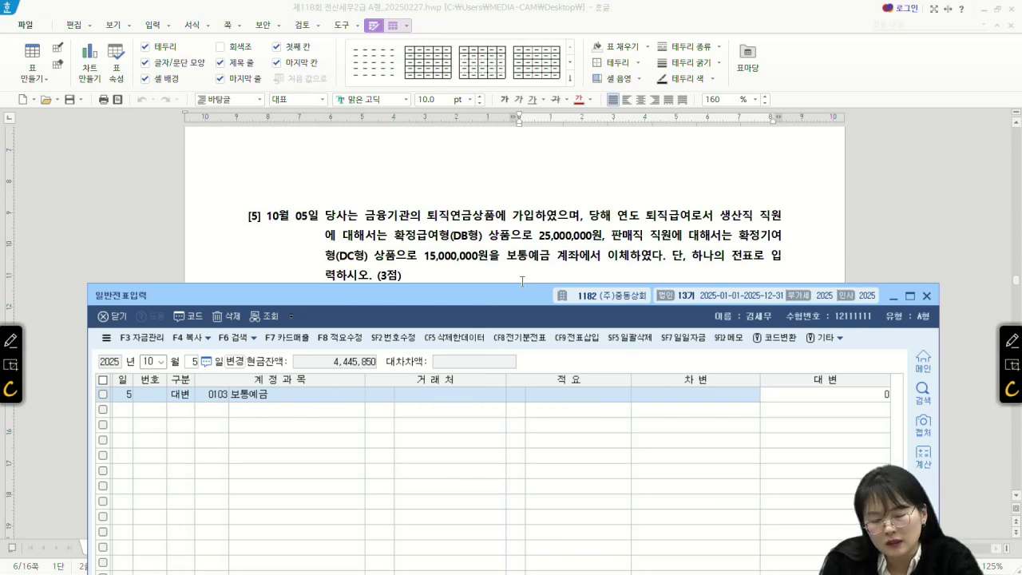
{"action": "type", "text": "400000000"}
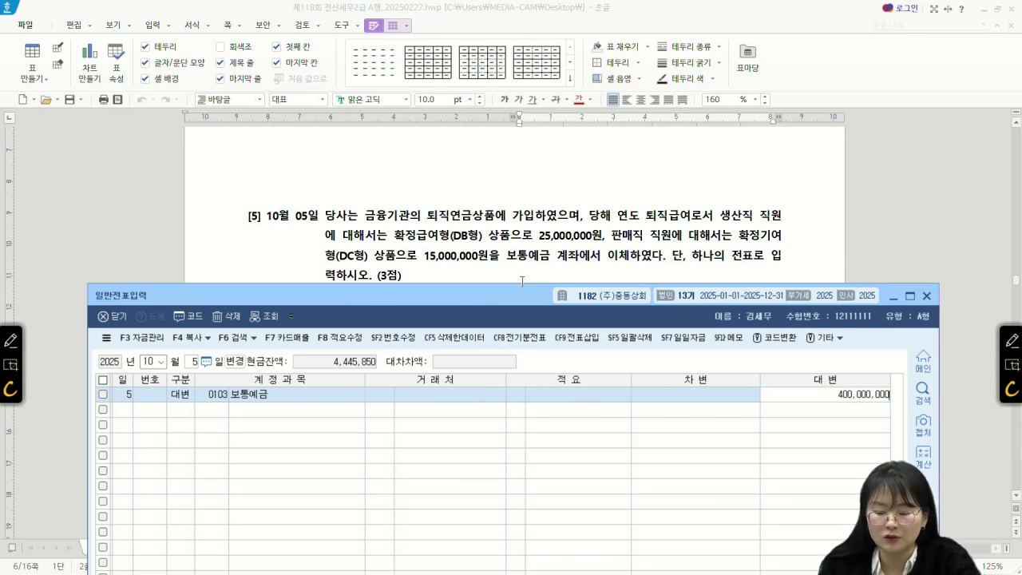
{"action": "key", "text": "BackSpace"}
{"action": "key", "text": "Return"}
Step: Add an October 5 debit line for account 0186 퇴직연금운용자산 with an amount of 25,000,000
{"action": "key", "text": "3"}
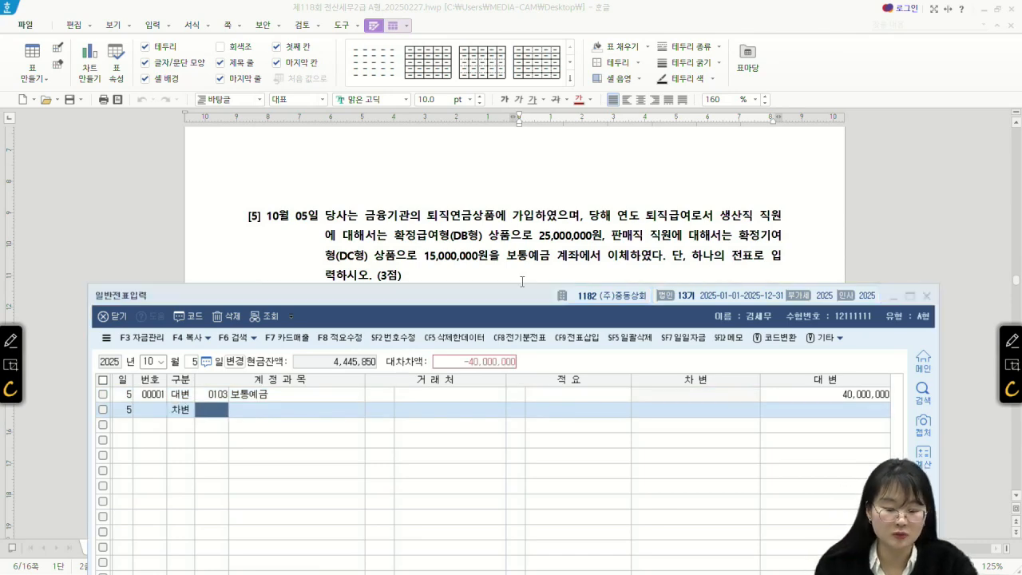
{"action": "key", "text": "F2"}
{"action": "type", "text": "퇴직연"}
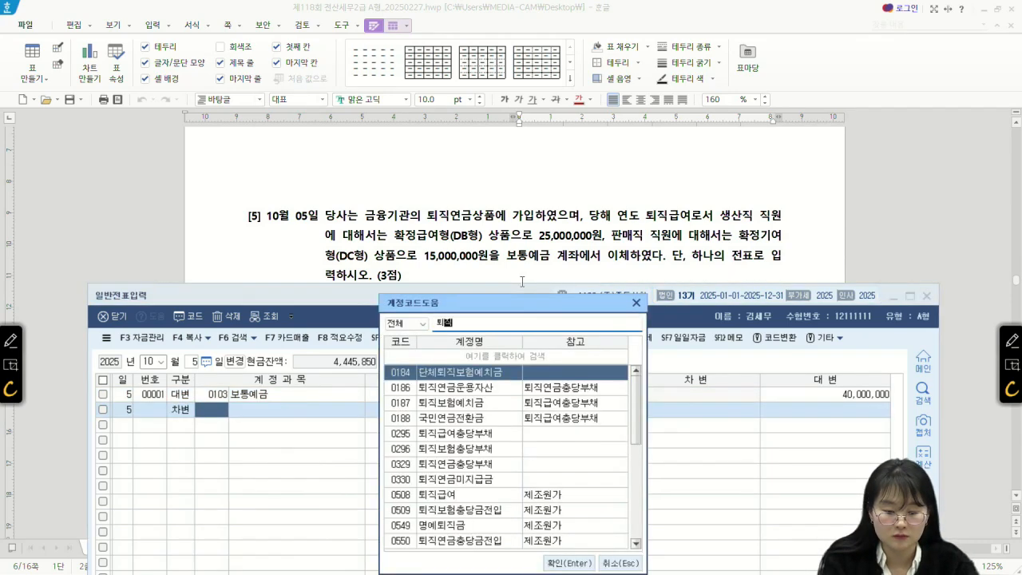
{"action": "key", "text": "Return"}
{"action": "key", "text": "Return"}
{"action": "key", "text": "Return"}
{"action": "key", "text": "Return"}
{"action": "type", "text": "25000"}
{"action": "type", "text": "+"}
{"action": "key", "text": "Return"}
Step: Add an October 5 debit line for account 0806 퇴직급여 (판매관리비) with an amount of 15,000,000
{"action": "type", "text": "3"}
{"action": "key", "text": "F2"}
{"action": "type", "text": "퇴직급여"}
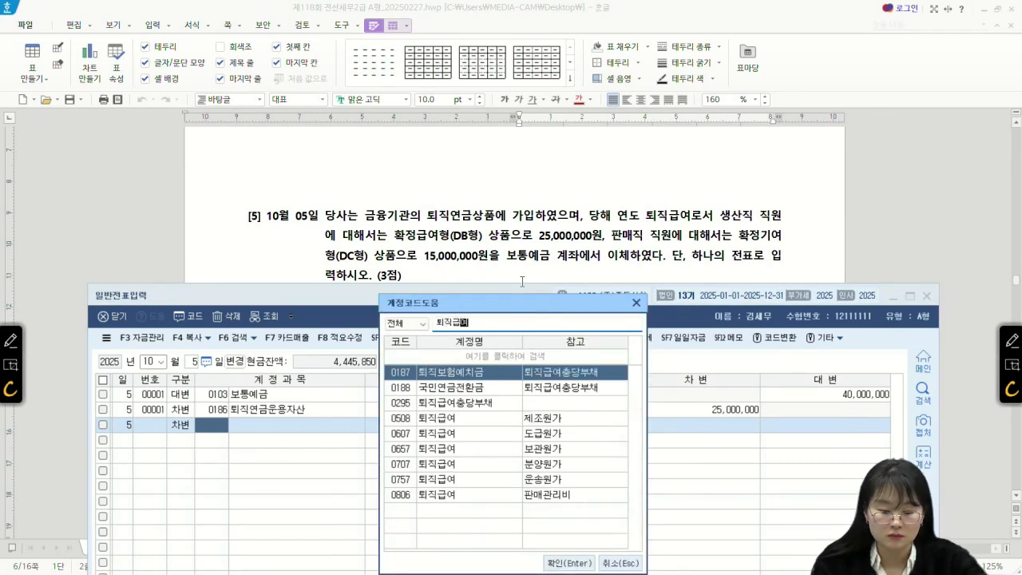
{"action": "key", "text": "Down"}
{"action": "key", "text": "Down"}
{"action": "key", "text": "Down"}
{"action": "key", "text": "Down"}
{"action": "key", "text": "Down"}
{"action": "key", "text": "Down"}
{"action": "key", "text": "Down"}
{"action": "key", "text": "Down"}
{"action": "key", "text": "Return"}
{"action": "key", "text": "Return"}
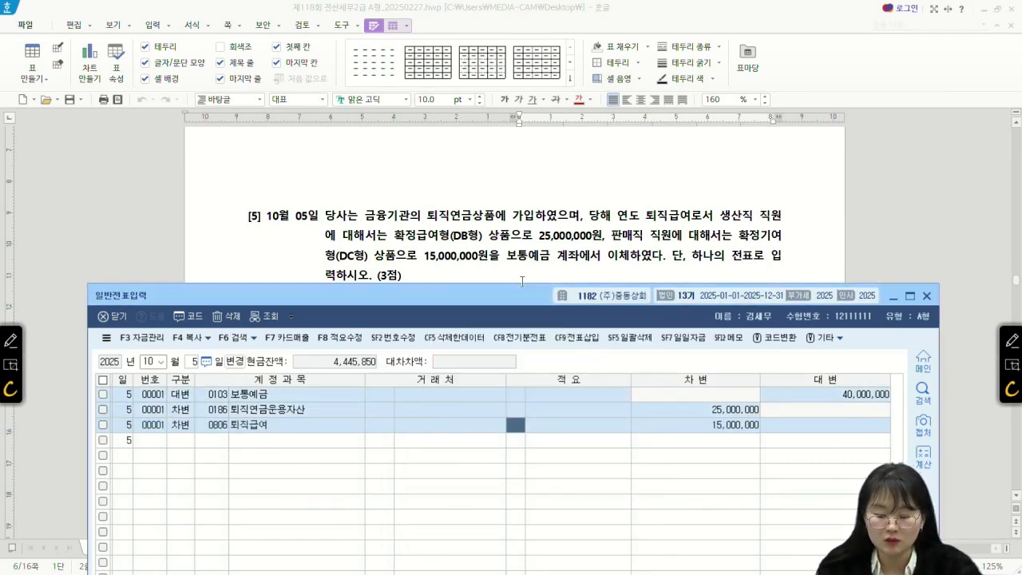
{"action": "key", "text": "Return"}
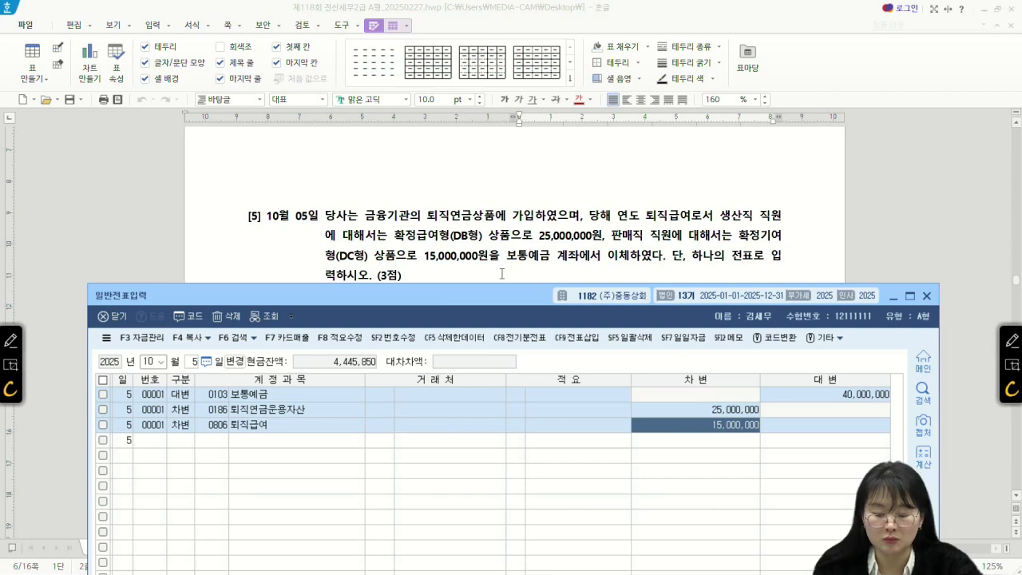
Step: Go to question [1] of 문제2 in the exam document, close 일반전표입력 and open 매입매출전표입력
{"action": "left_click", "coordinate": [585, 269]}
{"action": "scroll", "coordinate": [463, 264], "scroll_direction": "down", "scroll_amount": 15}
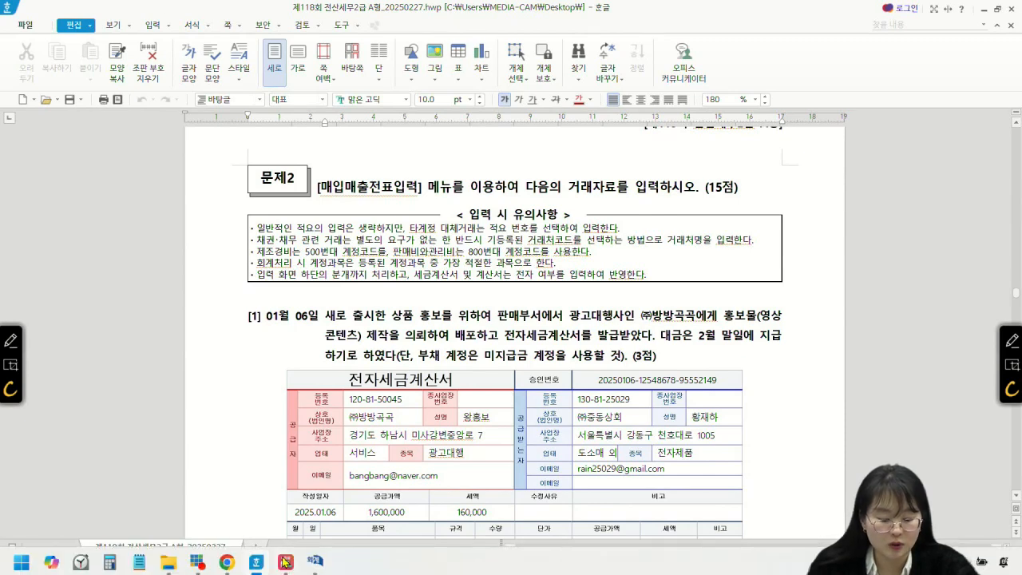
{"action": "left_click", "coordinate": [316, 563]}
{"action": "left_click", "coordinate": [928, 298]}
{"action": "scroll", "coordinate": [582, 339], "scroll_direction": "down", "scroll_amount": 2}
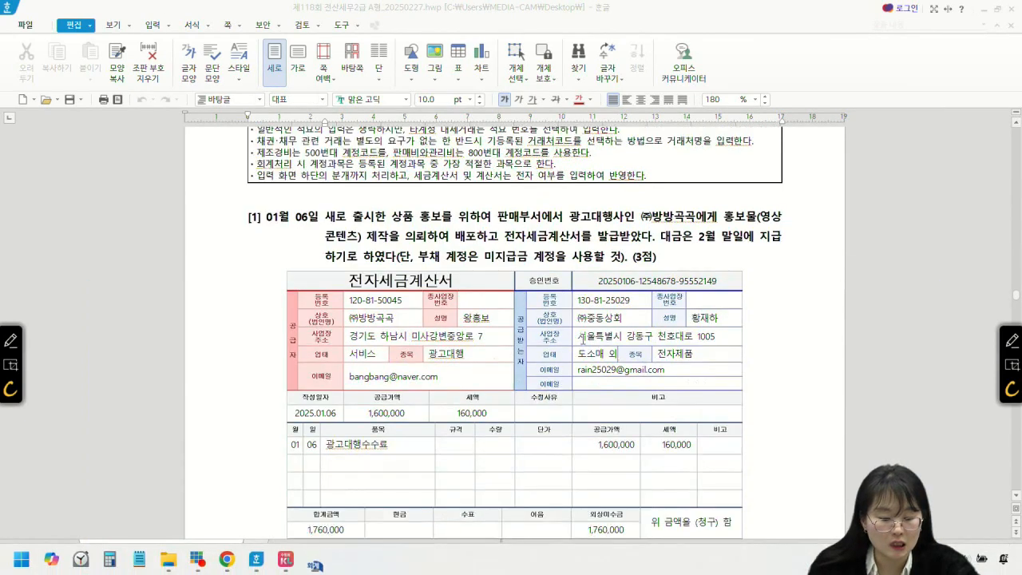
{"action": "scroll", "coordinate": [581, 337], "scroll_direction": "down", "scroll_amount": 2}
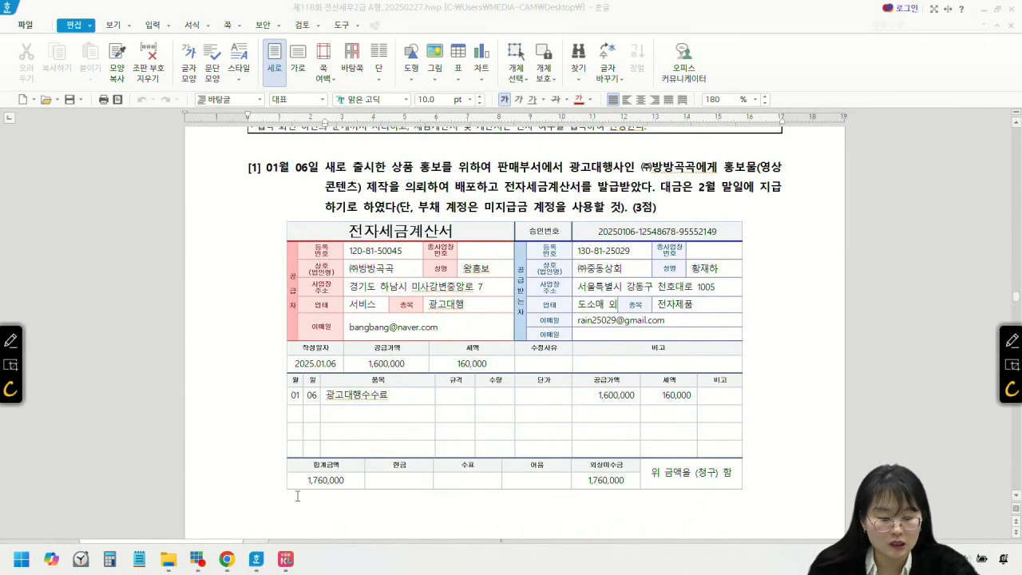
{"action": "left_click", "coordinate": [286, 560]}
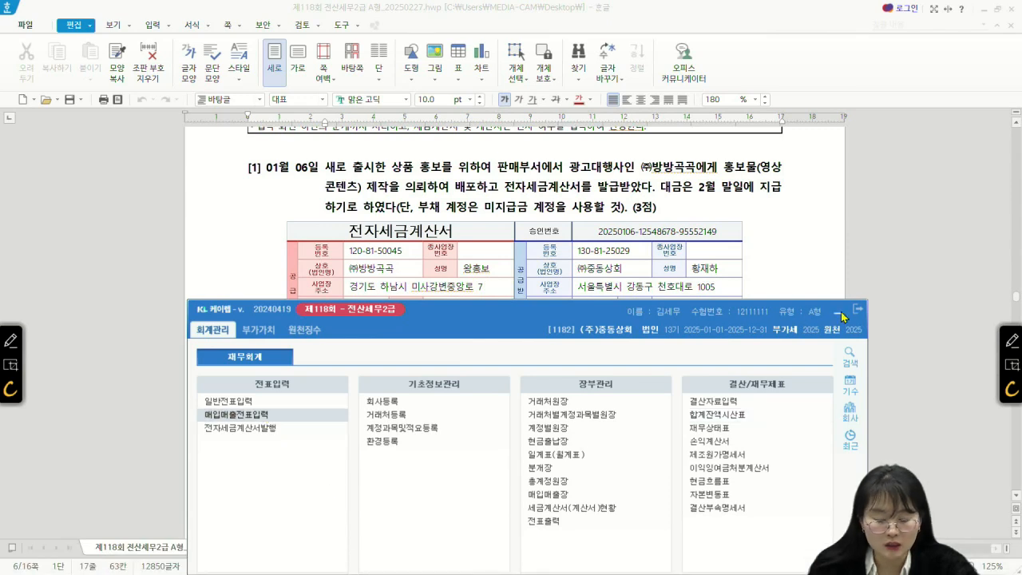
{"action": "left_click", "coordinate": [237, 414]}
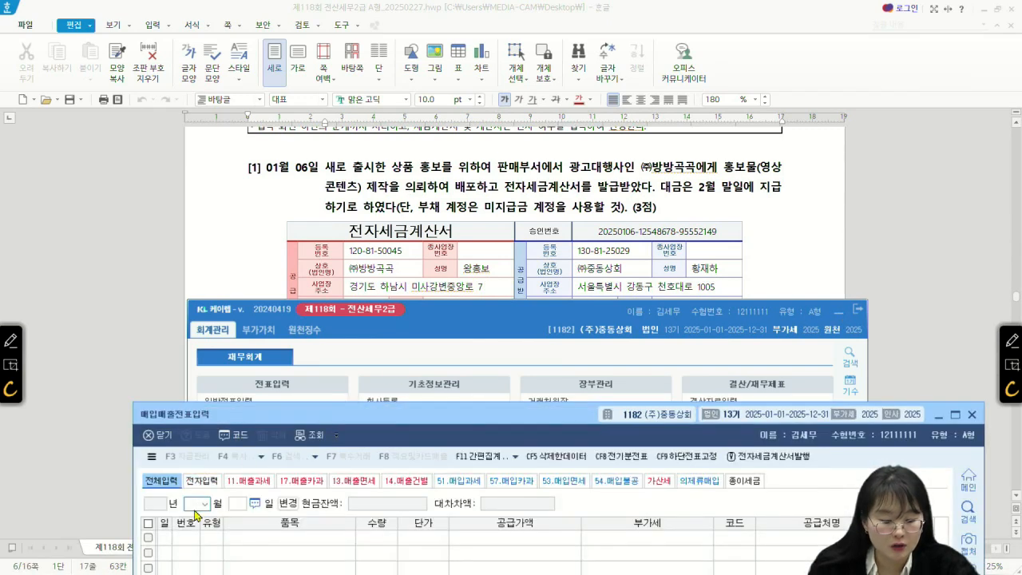
Step: Set the 매입매출전표입력 date to January 6 and minimize the main menu window covering the exam invoice
{"action": "type", "text": "1"}
{"action": "key", "text": "Return"}
{"action": "type", "text": "6"}
{"action": "key", "text": "Return"}
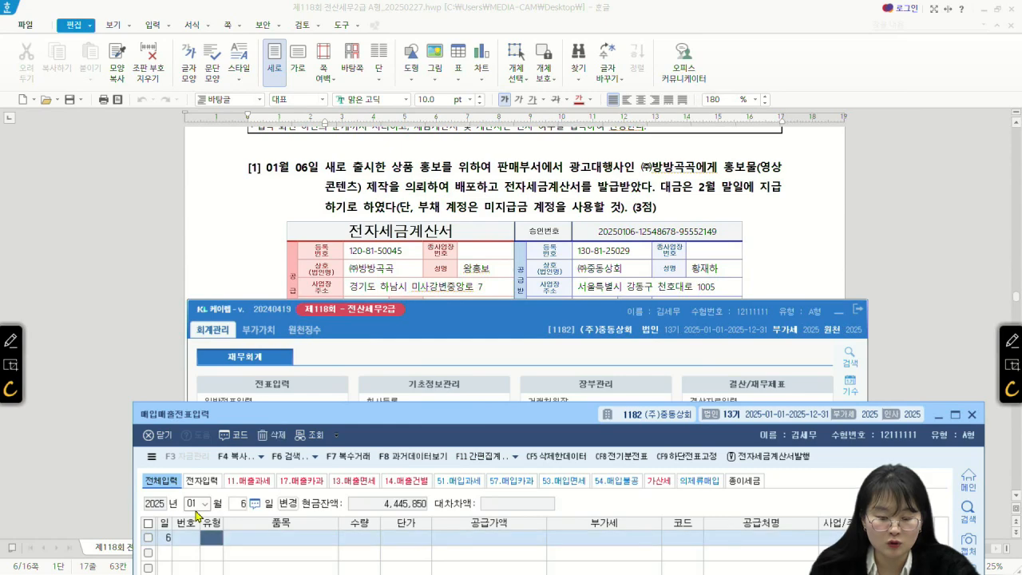
{"action": "left_click", "coordinate": [833, 315]}
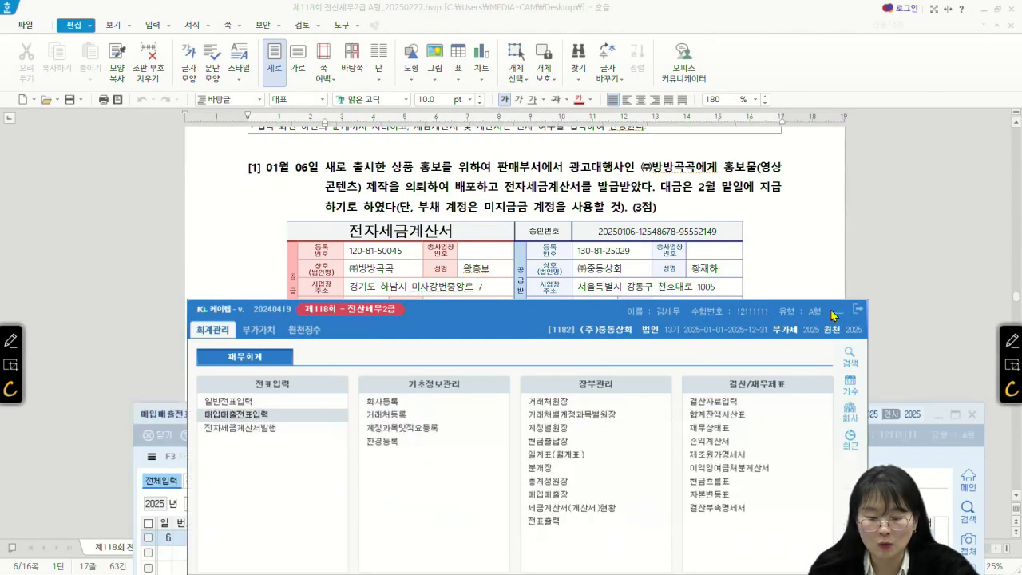
{"action": "left_click", "coordinate": [833, 314]}
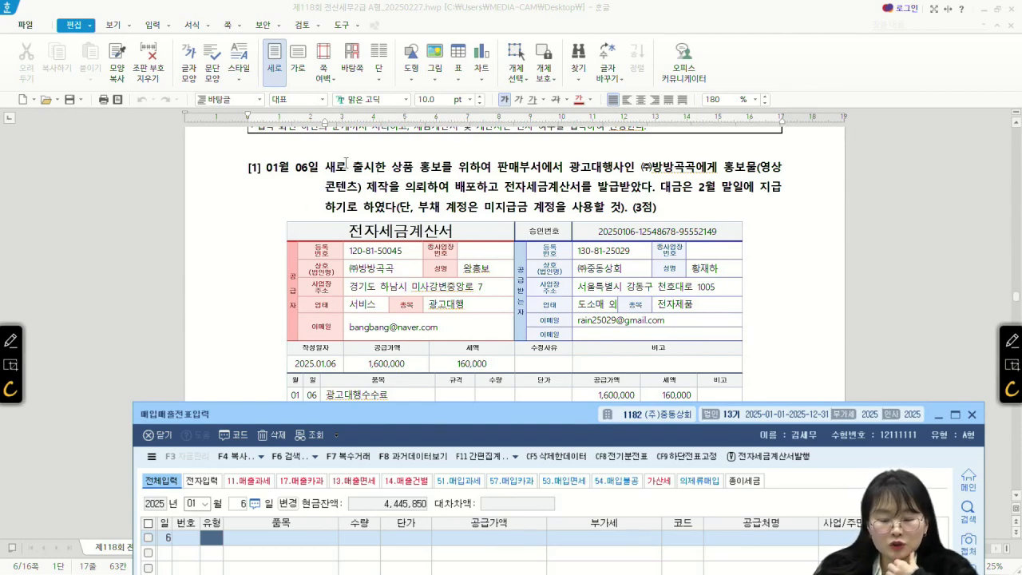
Step: Set the January 6 line's type to 51 (매입 과세) and its item to 광고대행수수료
{"action": "type", "text": "51"}
{"action": "key", "text": "Return"}
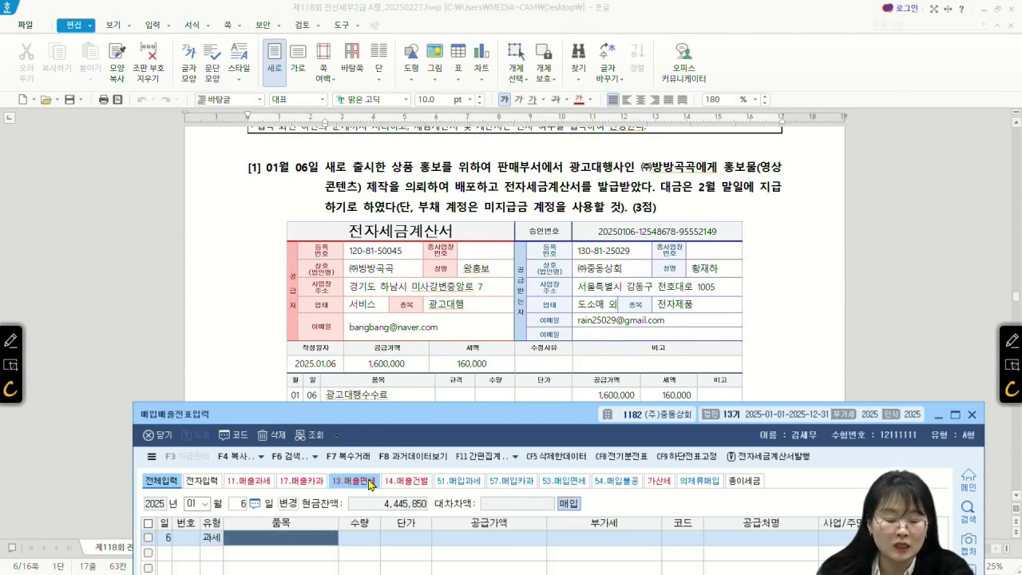
{"action": "key", "text": "Return"}
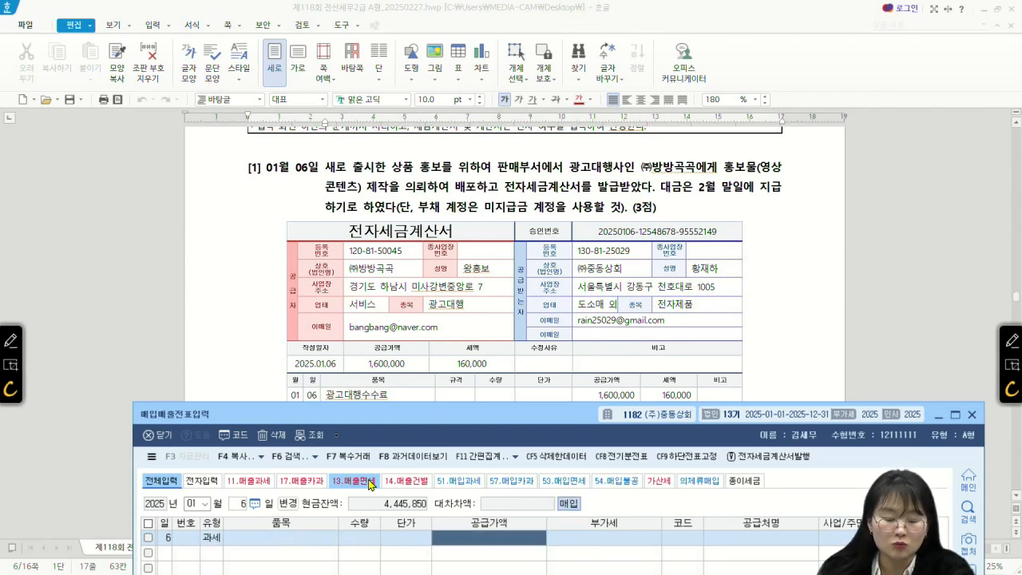
{"action": "key", "text": "Left"}
{"action": "type", "text": "RHKDR"}
{"action": "key", "text": "BackSpace"}
{"action": "key", "text": "BackSpace"}
{"action": "key", "text": "BackSpace"}
{"action": "key", "text": "BackSpace"}
{"action": "key", "text": "BackSpace"}
{"action": "type", "text": "광고대행수수"}
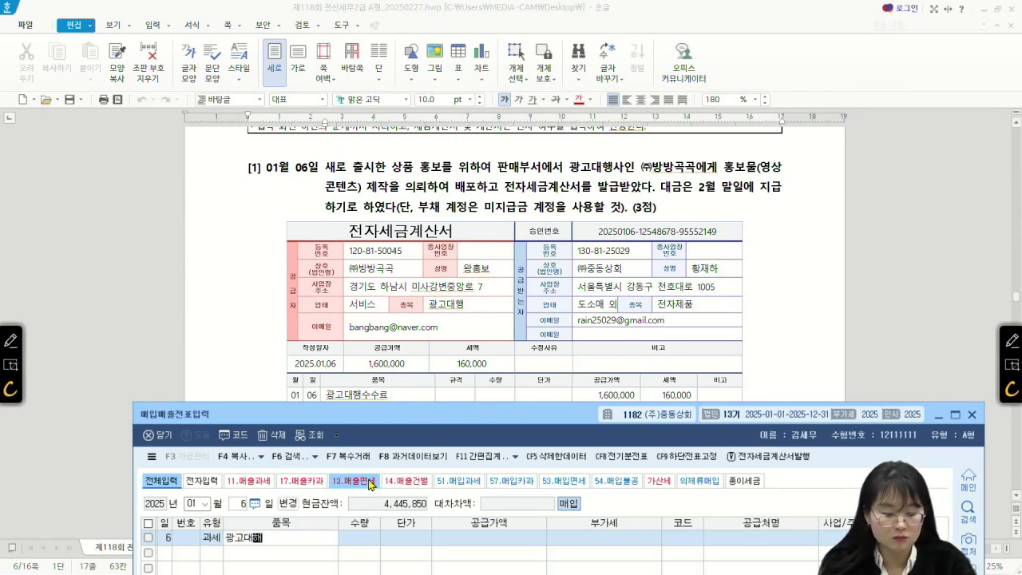
{"action": "type", "text": "료"}
{"action": "key", "text": "Return"}
{"action": "key", "text": "Return"}
{"action": "key", "text": "Return"}
Step: Enter 1,600,000 as the supply value of the 광고대행수수료 line
{"action": "type", "text": "1,600,00"}
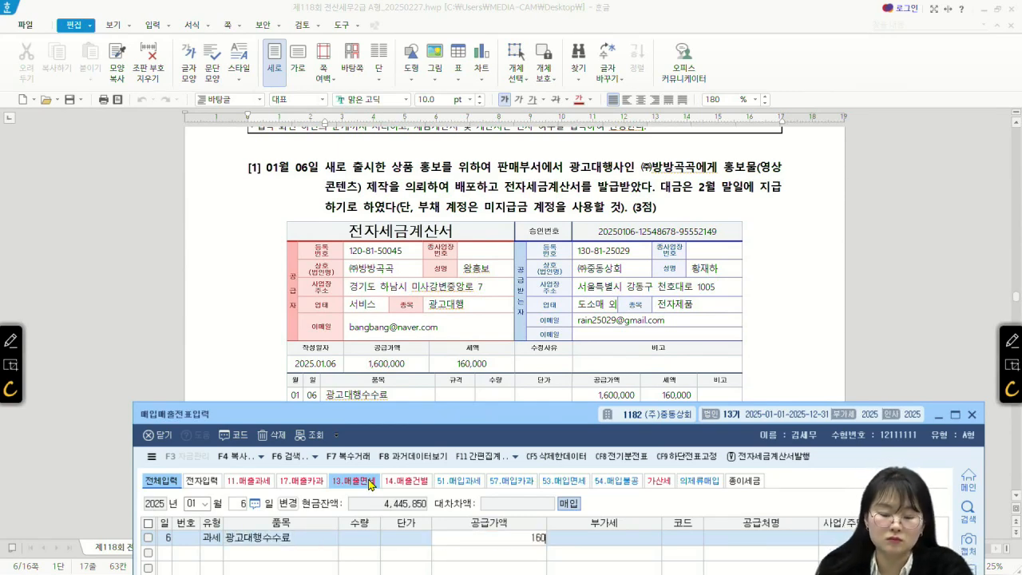
{"action": "type", "text": "0"}
{"action": "key", "text": "Return"}
{"action": "key", "text": "Return"}
Step: Choose (주)방방곡곡 as the supplier, mark the invoice as electronic (여) and set the journal type to 혼합
{"action": "key", "text": "F2"}
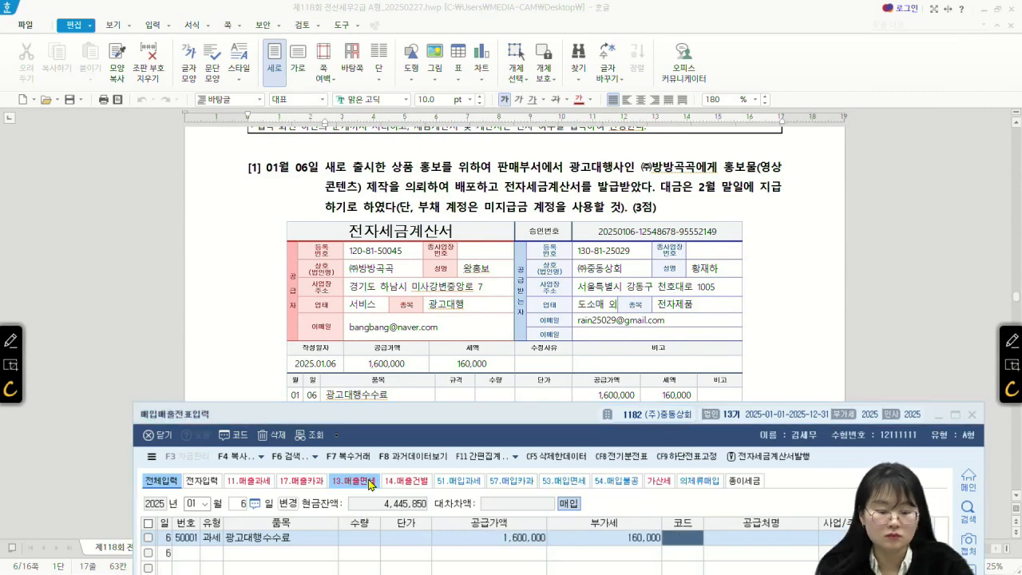
{"action": "type", "text": "방방"}
{"action": "key", "text": "Return"}
{"action": "key", "text": "Return"}
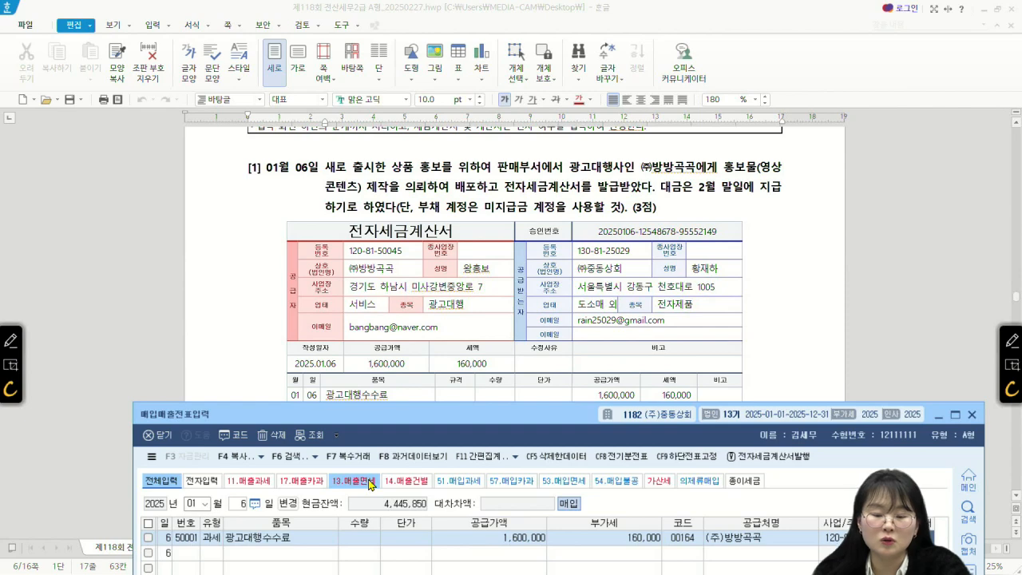
{"action": "key", "text": "Return"}
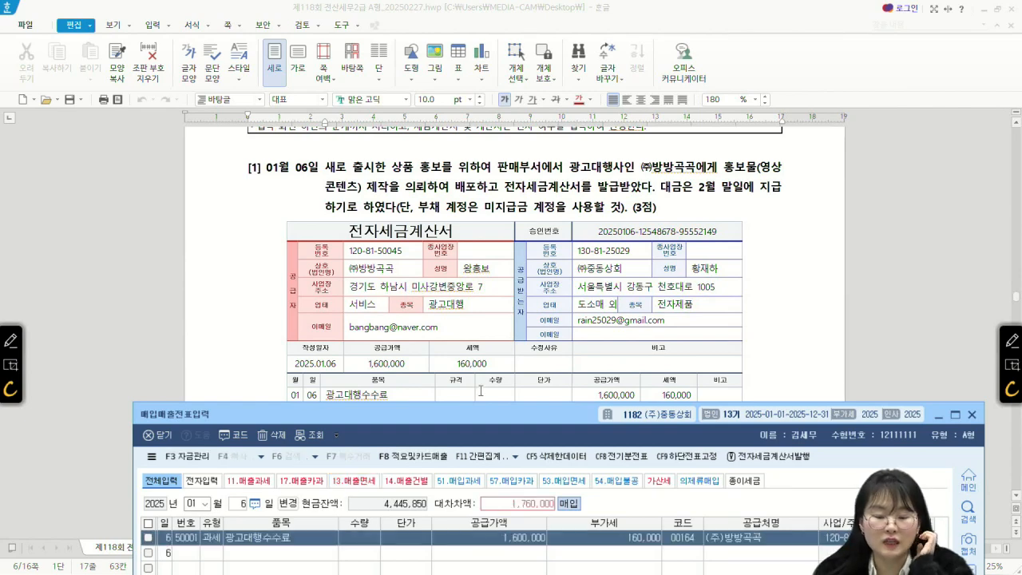
Step: In the January 6 journal, change the 원재료 debit account to 0833 광고선전비 and set the credit account to 0253 미지급금
{"action": "left_click_drag", "start_coordinate": [494, 415], "coordinate": [471, 227]}
{"action": "left_click_drag", "start_coordinate": [359, 227], "coordinate": [367, 191]}
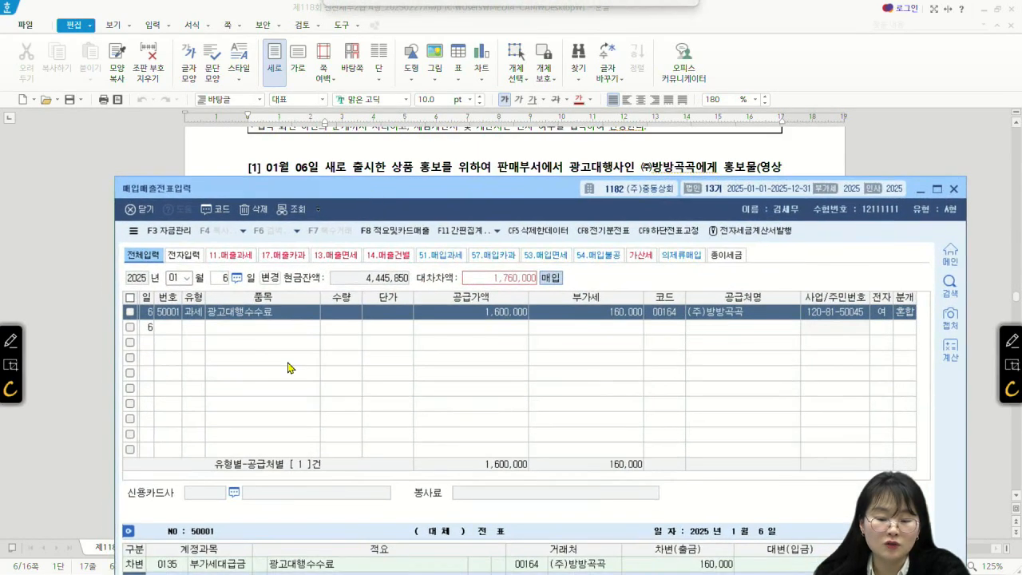
{"action": "left_click_drag", "start_coordinate": [387, 143], "coordinate": [387, 130]}
{"action": "left_click", "coordinate": [167, 520]}
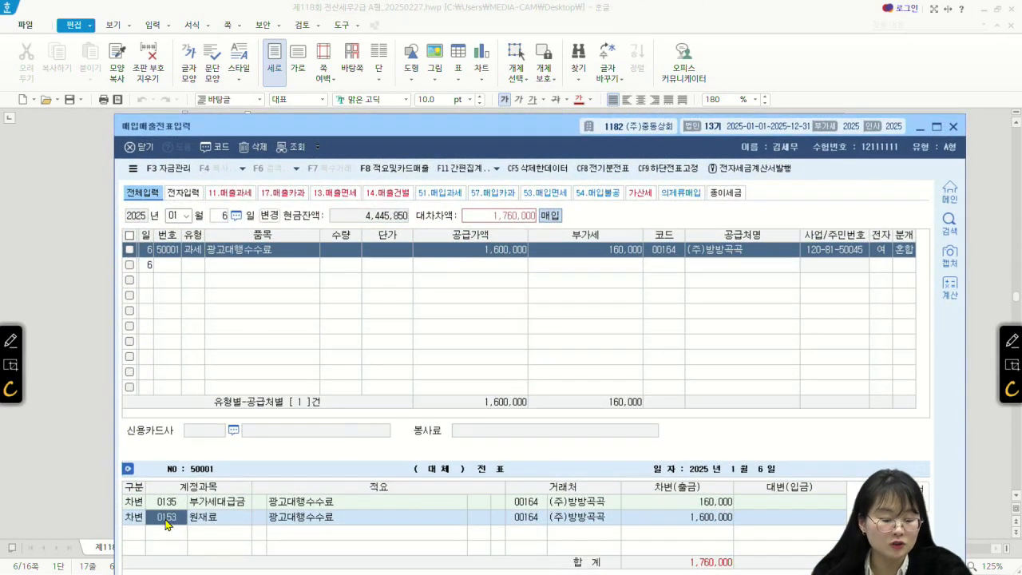
{"action": "type", "text": "광고"}
{"action": "key", "text": "Down"}
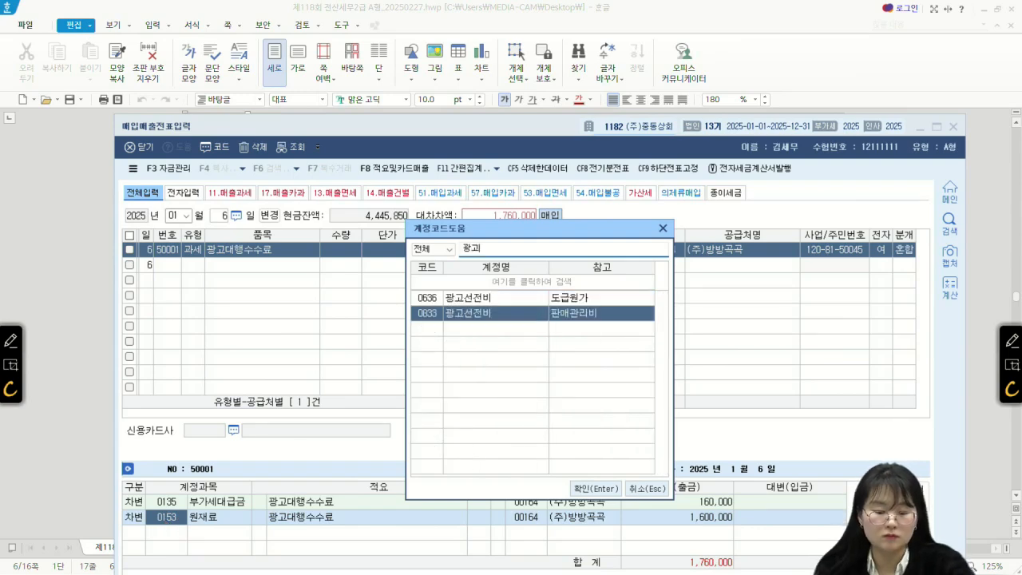
{"action": "key", "text": "Return"}
{"action": "type", "text": "4253"}
{"action": "key", "text": "Return"}
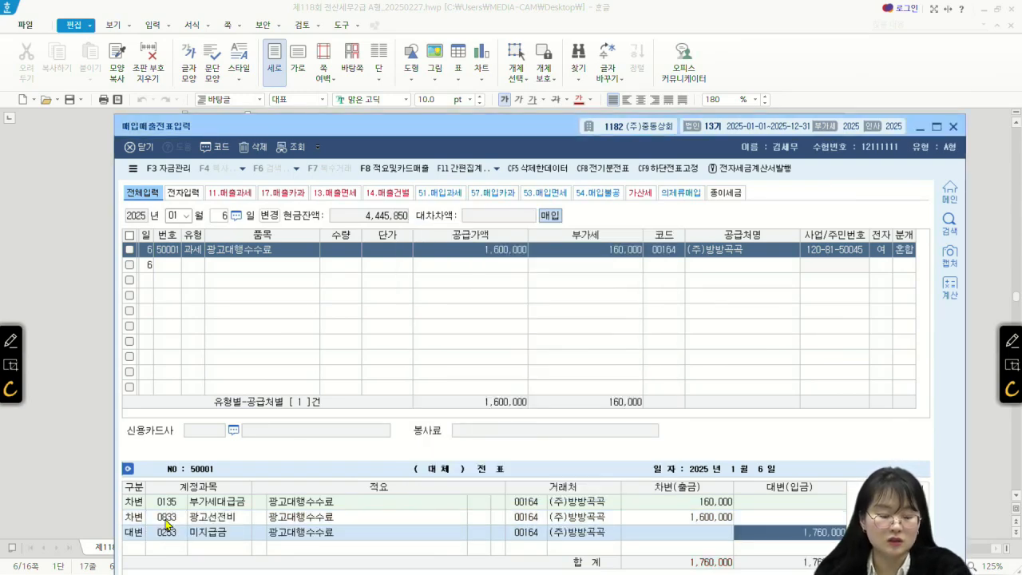
Step: Move the voucher window off the exam text and recheck the liability account condition in question [1]
{"action": "left_click_drag", "start_coordinate": [548, 134], "coordinate": [549, 380]}
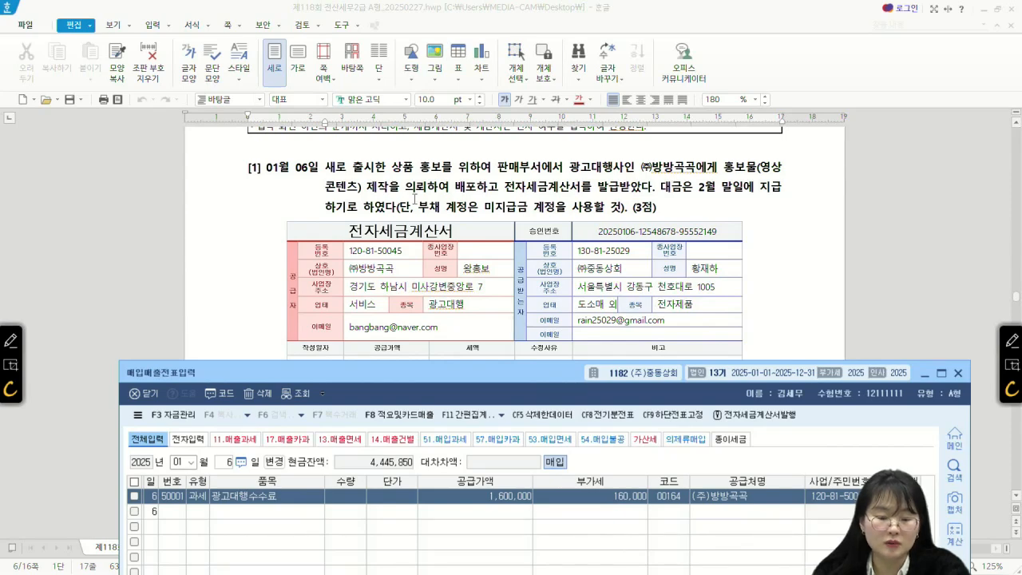
{"action": "left_click_drag", "start_coordinate": [486, 210], "coordinate": [525, 194]}
{"action": "left_click", "coordinate": [640, 216]}
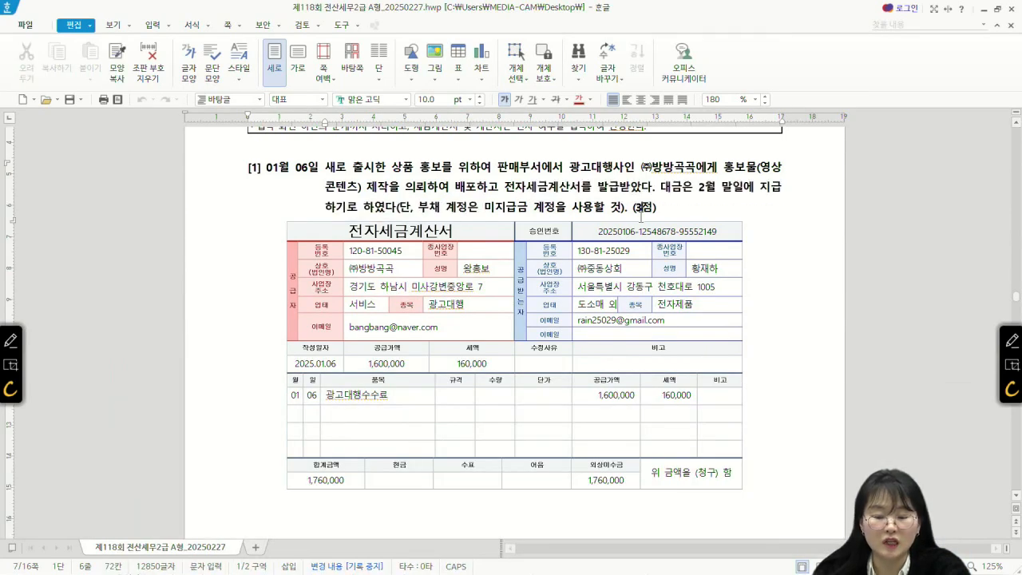
Step: Go to question [2] of the exam and set the purchase and sales voucher date to February 2, 2025
{"action": "scroll", "coordinate": [437, 222], "scroll_direction": "down", "scroll_amount": 5}
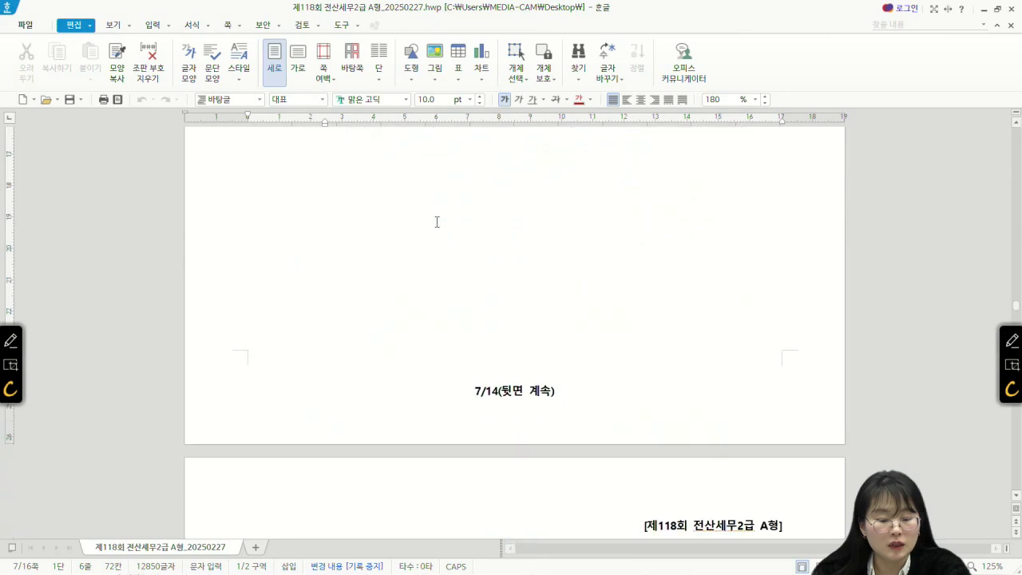
{"action": "scroll", "coordinate": [437, 222], "scroll_direction": "down", "scroll_amount": 5}
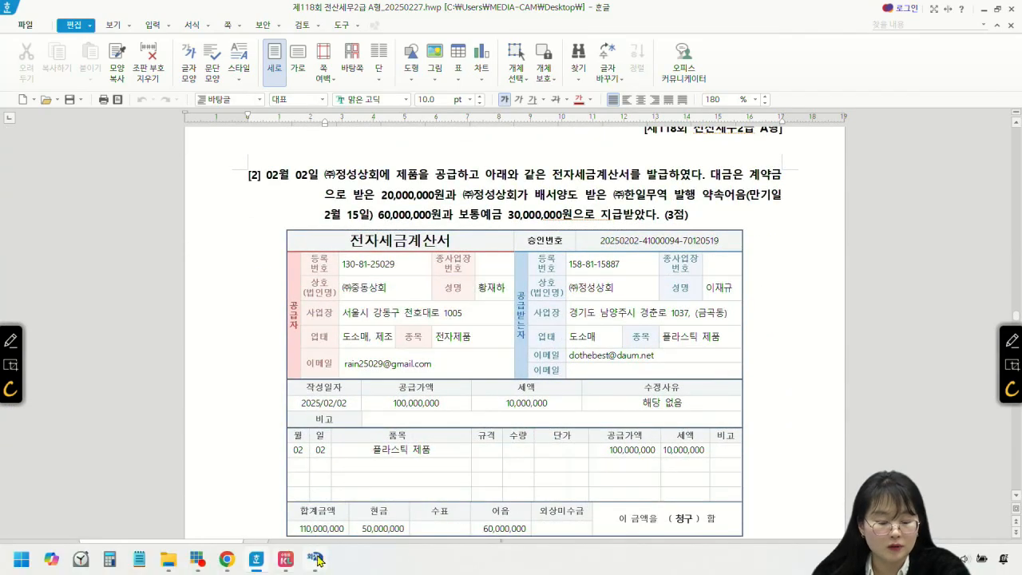
{"action": "left_click", "coordinate": [315, 561]}
{"action": "type", "text": "02"}
{"action": "key", "text": "Return"}
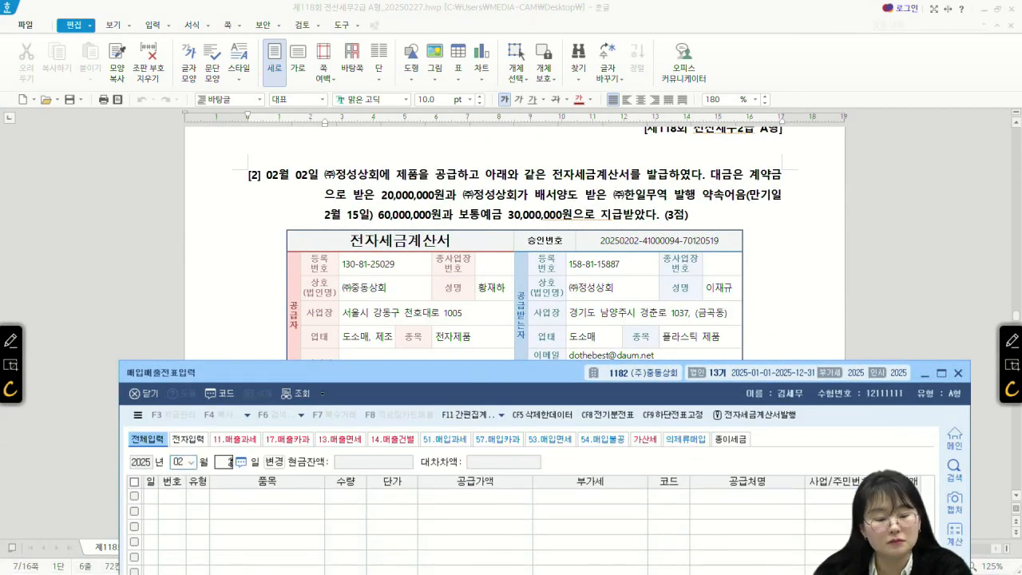
{"action": "type", "text": "2"}
{"action": "key", "text": "Return"}
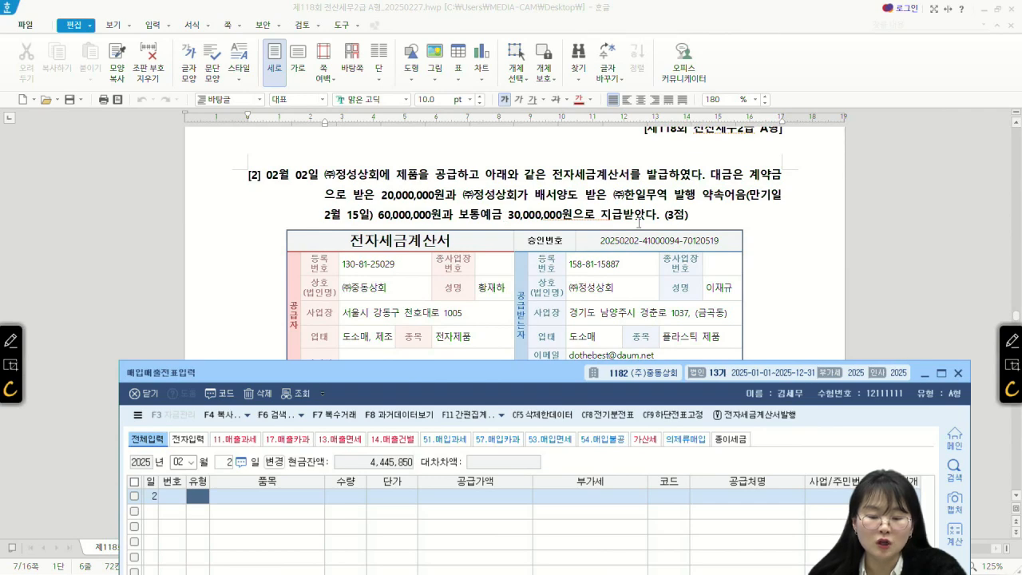
Step: Review question [2]'s tax invoice and start the February 2 line as a type 11 (과세) sale
{"action": "scroll", "coordinate": [369, 276], "scroll_direction": "down", "scroll_amount": 1}
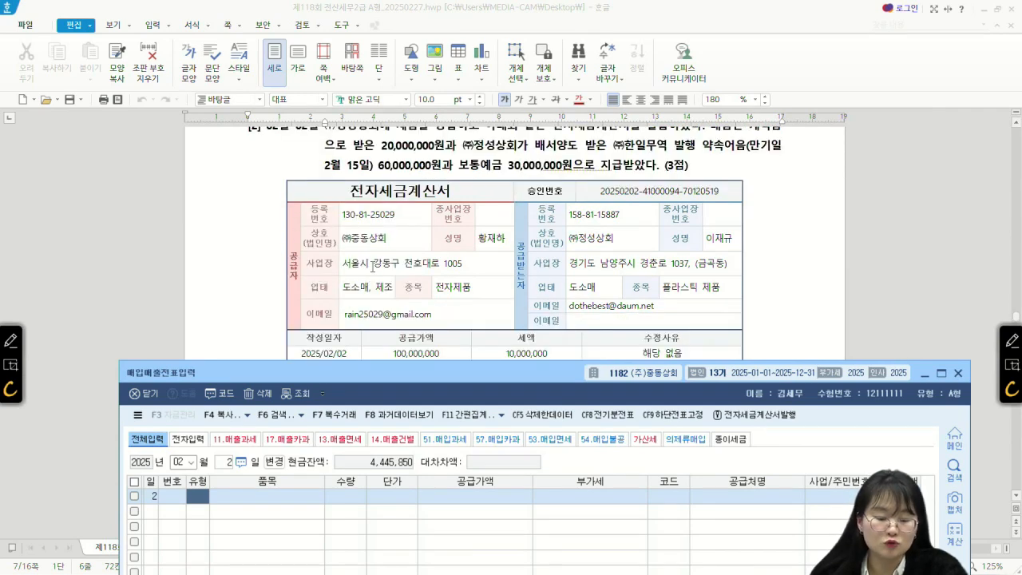
{"action": "scroll", "coordinate": [453, 284], "scroll_direction": "down", "scroll_amount": 1}
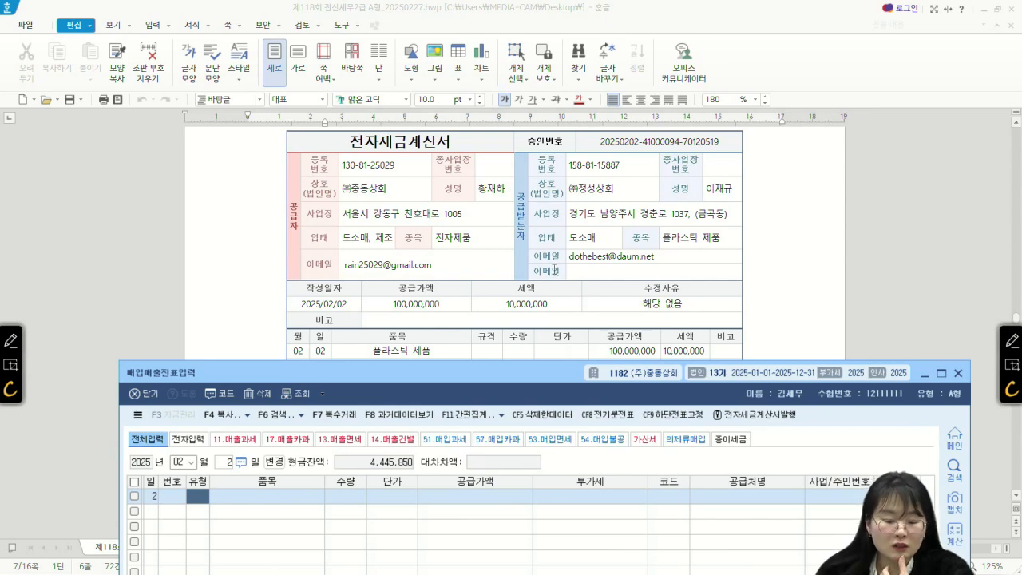
{"action": "scroll", "coordinate": [554, 271], "scroll_direction": "up", "scroll_amount": 2}
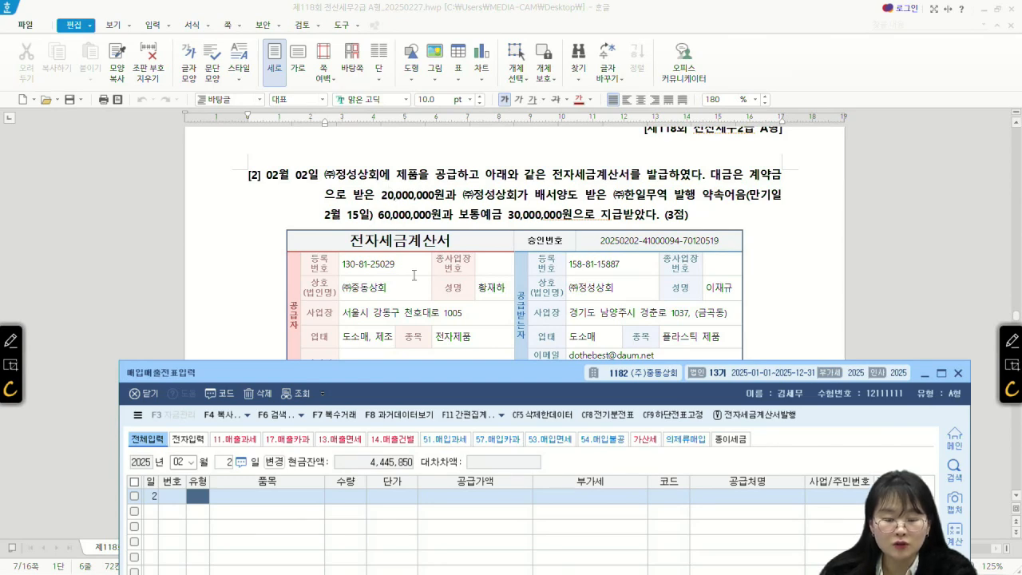
{"action": "left_click_drag", "start_coordinate": [455, 375], "coordinate": [460, 336]}
{"action": "scroll", "coordinate": [456, 258], "scroll_direction": "down", "scroll_amount": 3}
{"action": "type", "text": "11"}
{"action": "key", "text": "Return"}
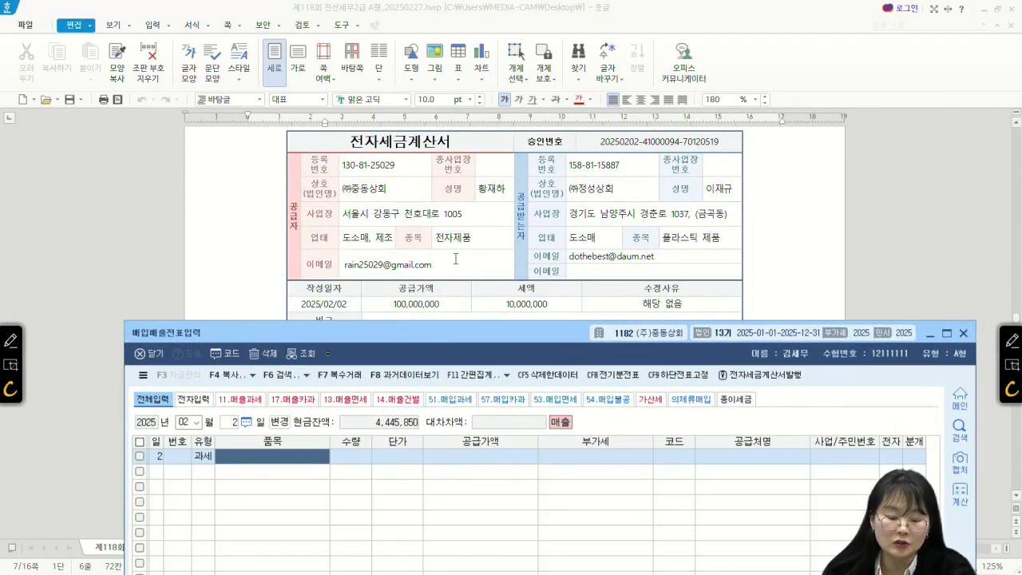
Step: Enter 100,000,000 as the supply value of the February 2 sale, leaving the item name blank
{"action": "key", "text": "Return"}
{"action": "type", "text": "1000000000"}
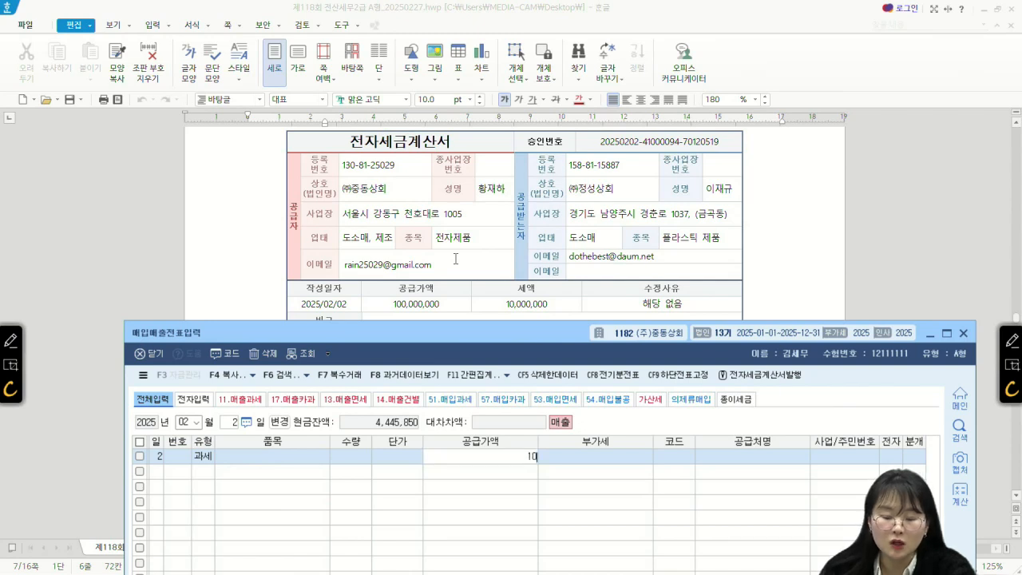
{"action": "key", "text": "BackSpace"}
{"action": "key", "text": "Return"}
{"action": "key", "text": "Return"}
Step: Choose (주)정성상회 as the trading partner, mark the invoice as electronic (여) and set the journal type to 혼합
{"action": "key", "text": "F2"}
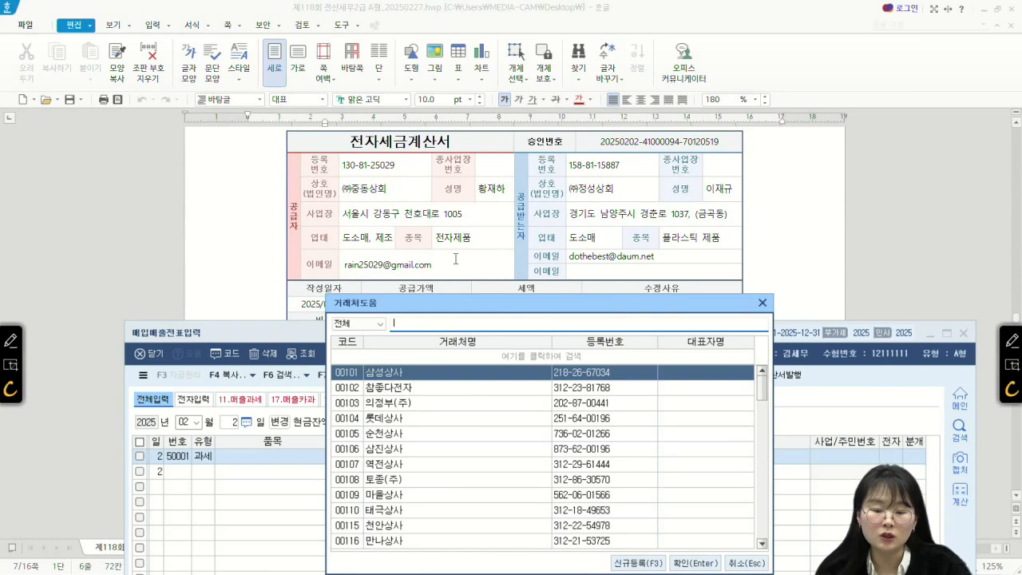
{"action": "type", "text": "정성"}
{"action": "key", "text": "Return"}
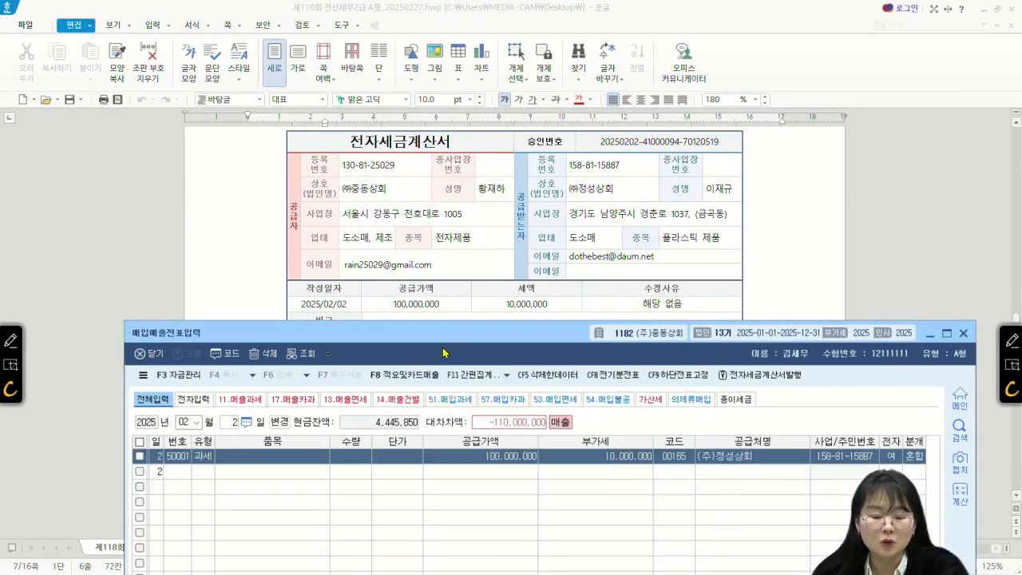
Step: Add a debit line of 20,000,000 to account 0259 선수금 below 제품매출 in the February 2 journal
{"action": "left_click_drag", "start_coordinate": [467, 337], "coordinate": [435, 288]}
{"action": "scroll", "coordinate": [466, 240], "scroll_direction": "up", "scroll_amount": 3}
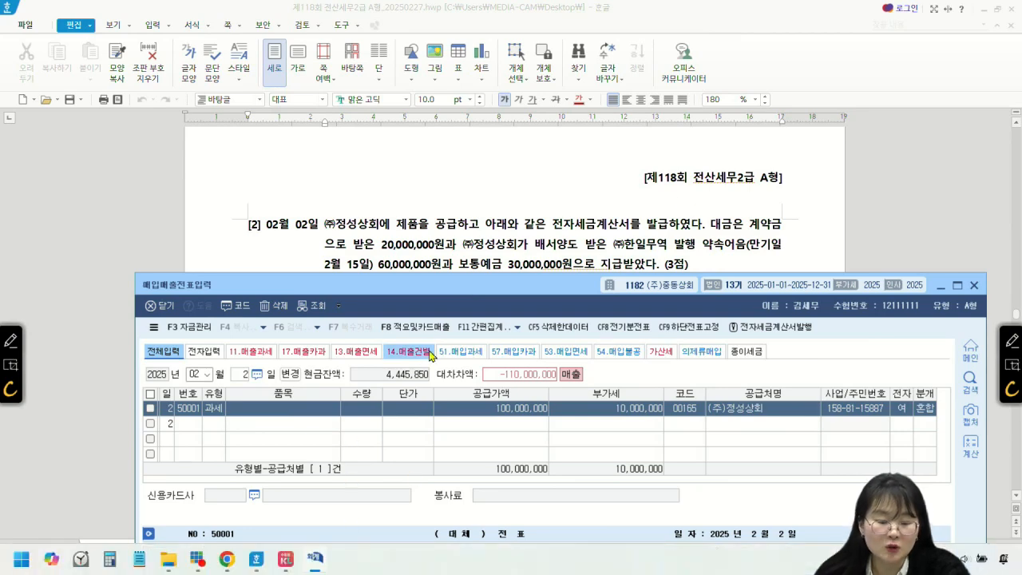
{"action": "left_click_drag", "start_coordinate": [424, 293], "coordinate": [378, 245]}
{"action": "scroll", "coordinate": [431, 176], "scroll_direction": "down", "scroll_amount": 3}
{"action": "scroll", "coordinate": [436, 210], "scroll_direction": "up", "scroll_amount": 1}
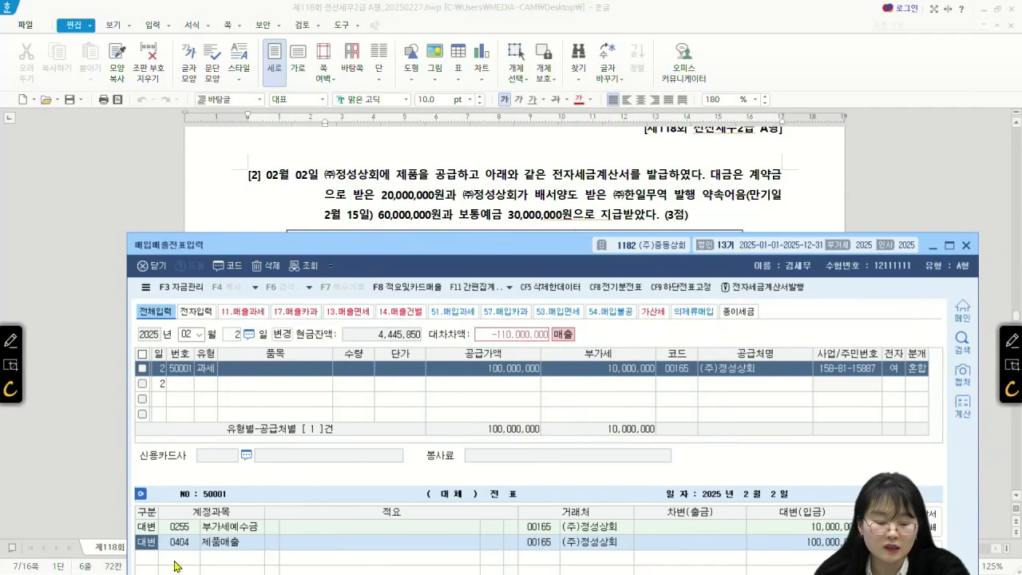
{"action": "left_click_drag", "start_coordinate": [301, 245], "coordinate": [300, 226]}
{"action": "left_click", "coordinate": [182, 518]}
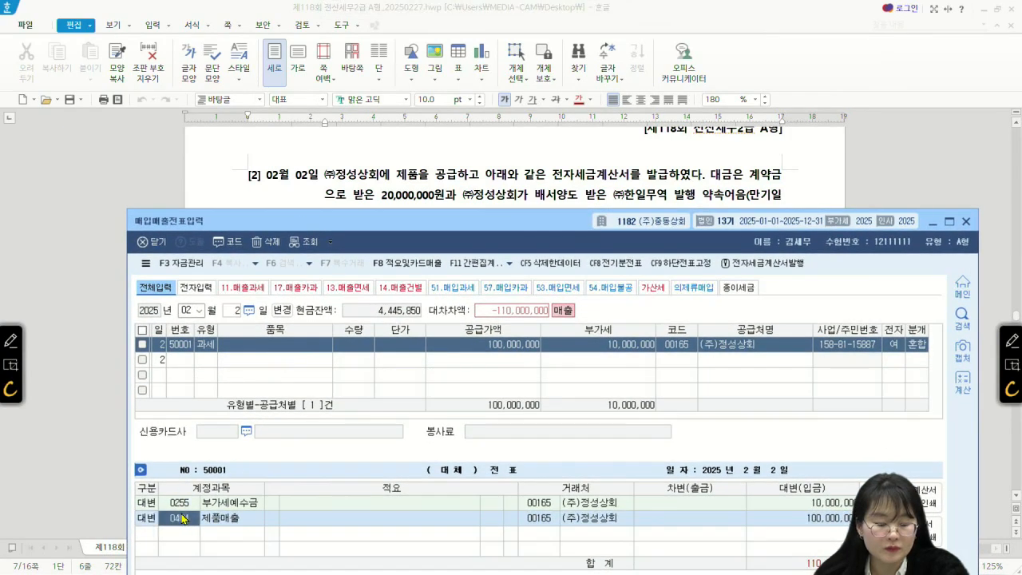
{"action": "key", "text": "Down"}
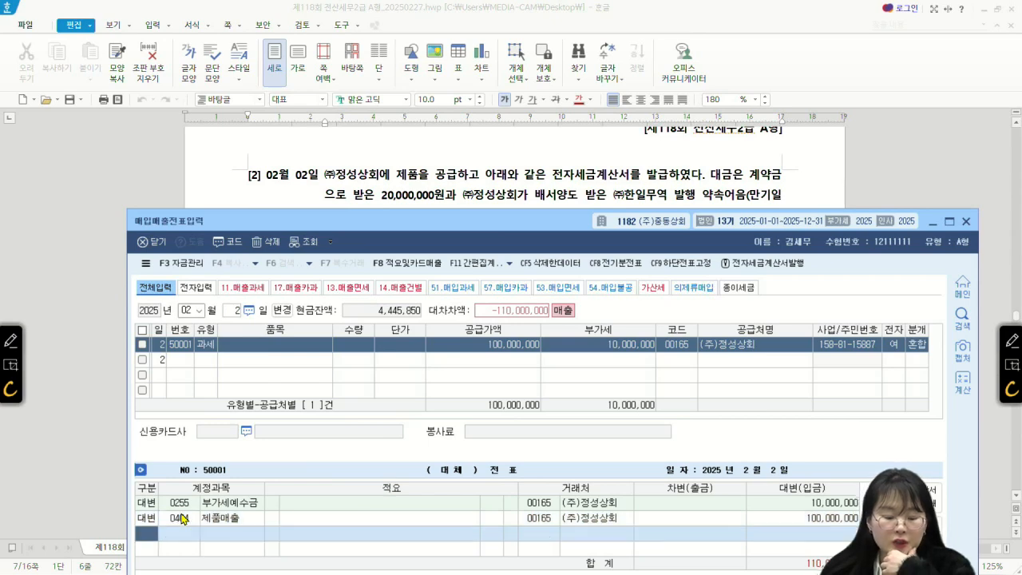
{"action": "type", "text": "3"}
{"action": "key", "text": "Return"}
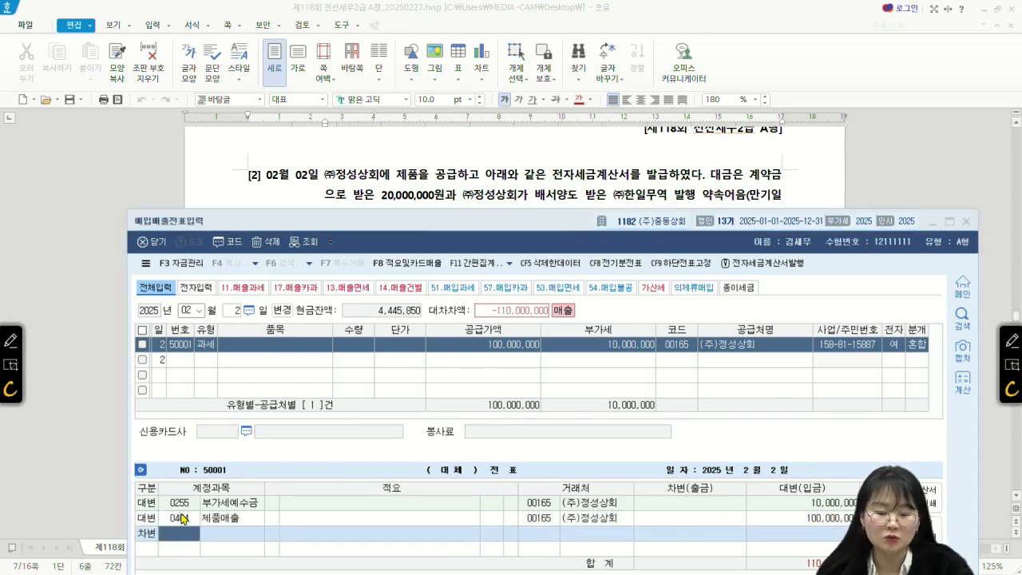
{"action": "key", "text": "F2"}
{"action": "type", "text": "선수금"}
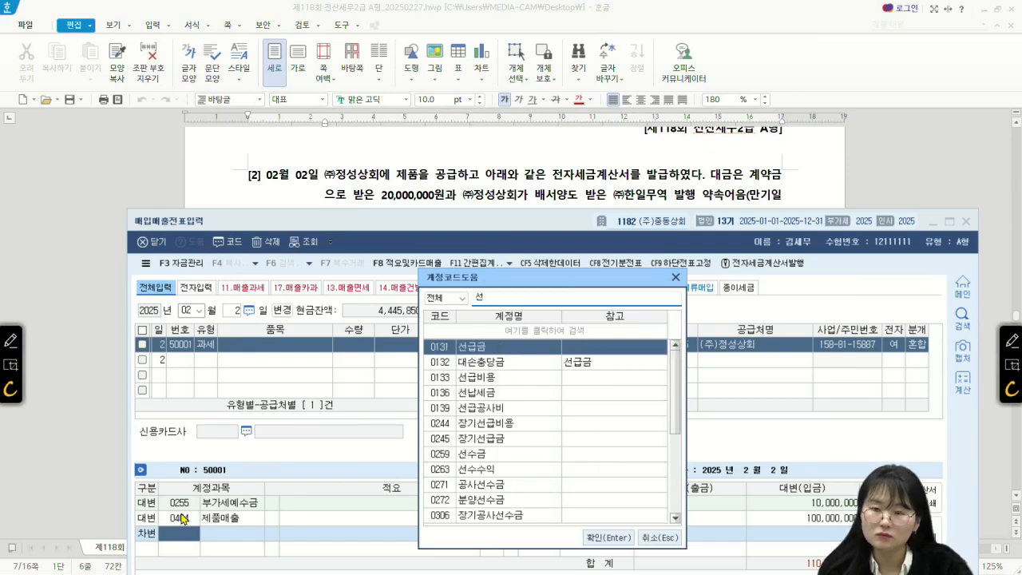
{"action": "key", "text": "Return"}
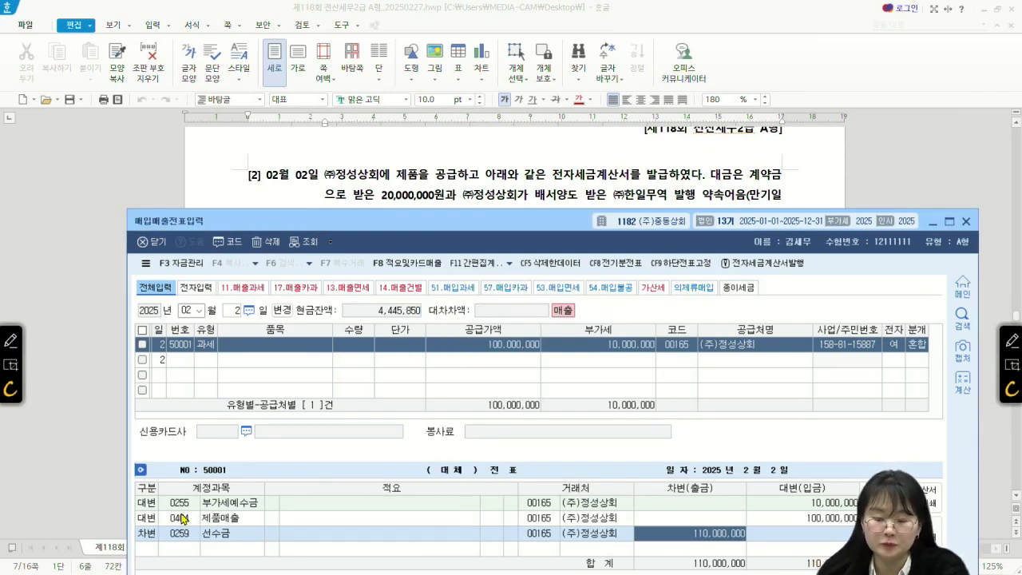
{"action": "type", "text": "20000000"}
{"action": "key", "text": "Return"}
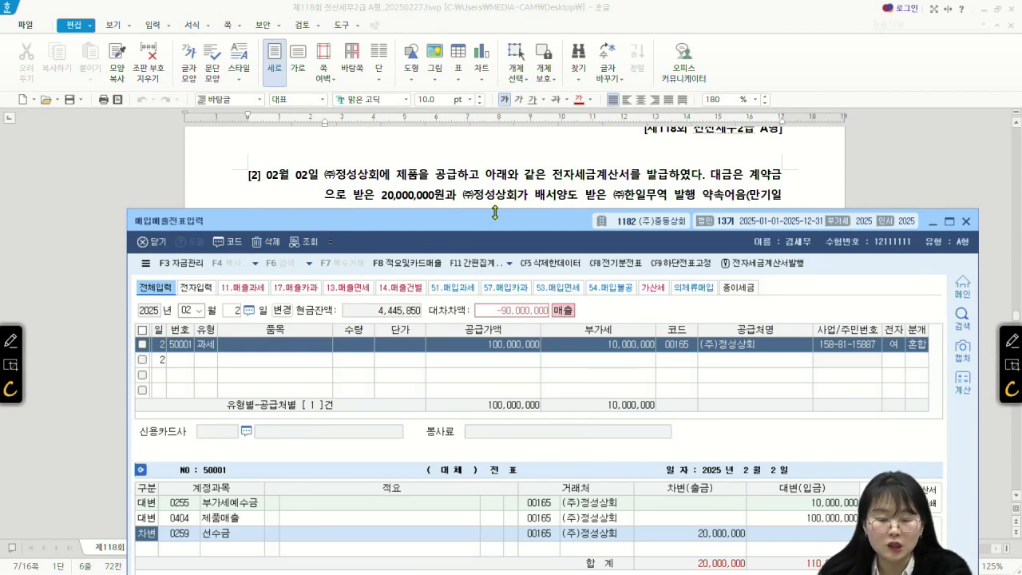
Step: Add another debit line with account 0110 받을어음 below the 선수금 line
{"action": "scroll", "coordinate": [490, 173], "scroll_direction": "down", "scroll_amount": 1}
{"action": "left_click_drag", "start_coordinate": [499, 224], "coordinate": [502, 189]}
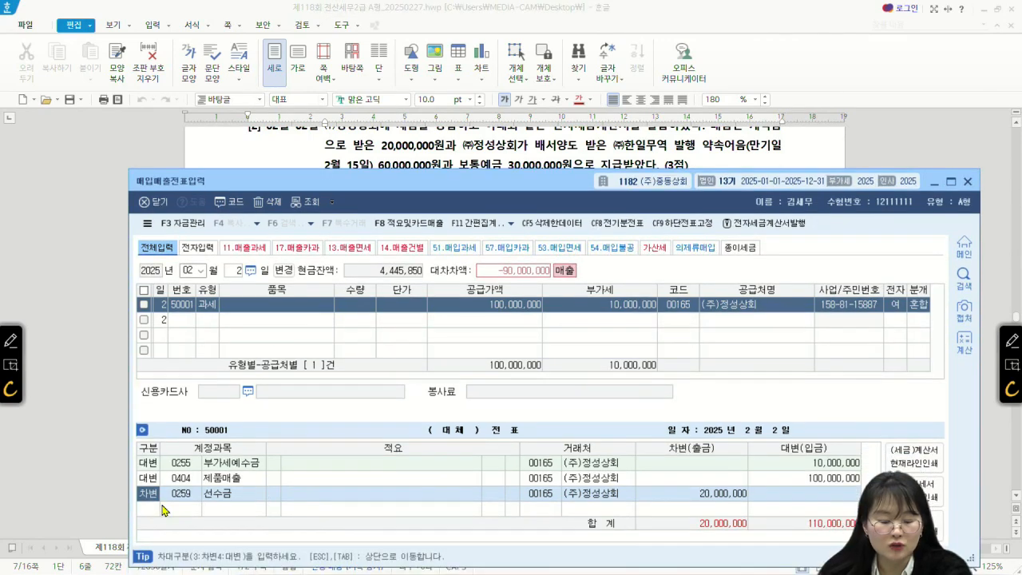
{"action": "left_click", "coordinate": [156, 508]}
{"action": "type", "text": "3"}
{"action": "key", "text": "Return"}
{"action": "type", "text": "110"}
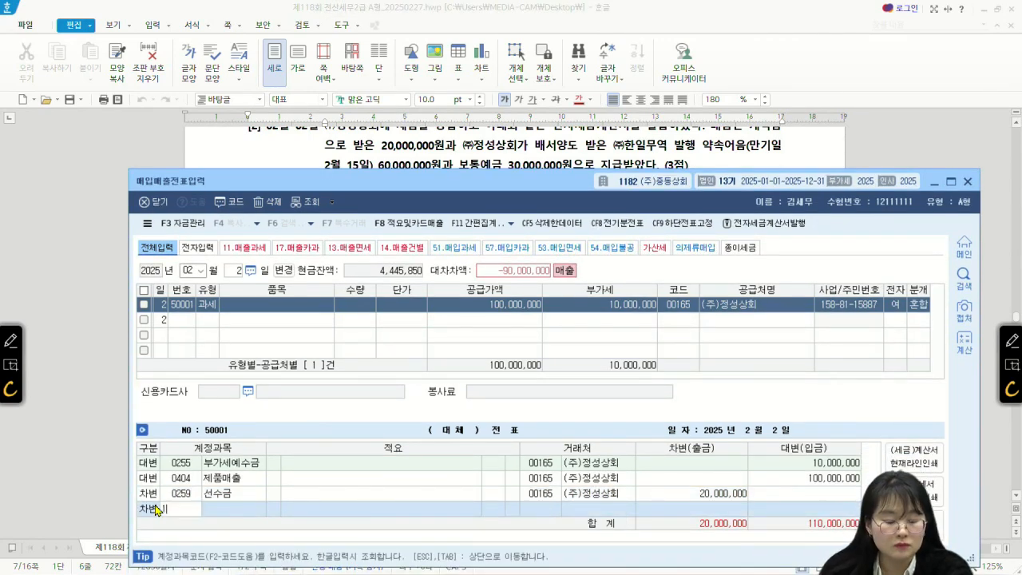
{"action": "key", "text": "Return"}
{"action": "key", "text": "Left"}
{"action": "key", "text": "Left"}
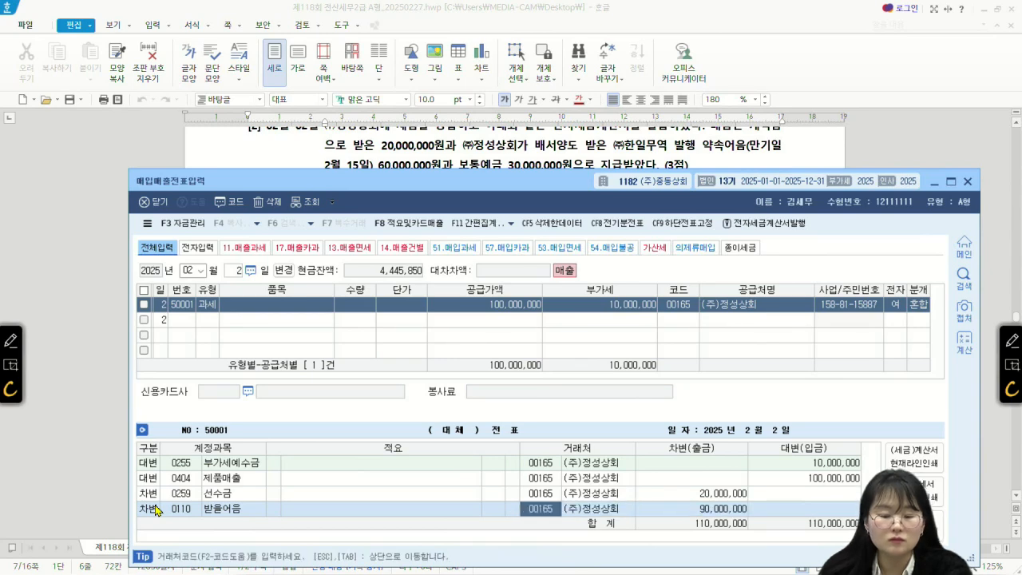
Step: Change the 받을어음 line's trading partner to (주)한일무역 and set its debit amount to 60,000,000
{"action": "key", "text": "F2"}
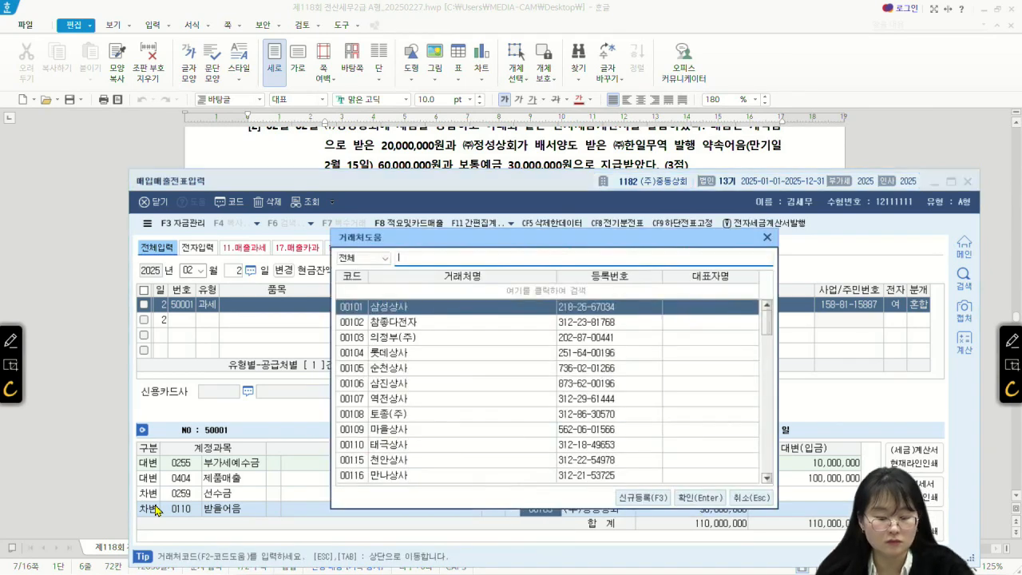
{"action": "type", "text": "한일"}
{"action": "key", "text": "Return"}
{"action": "key", "text": "Return"}
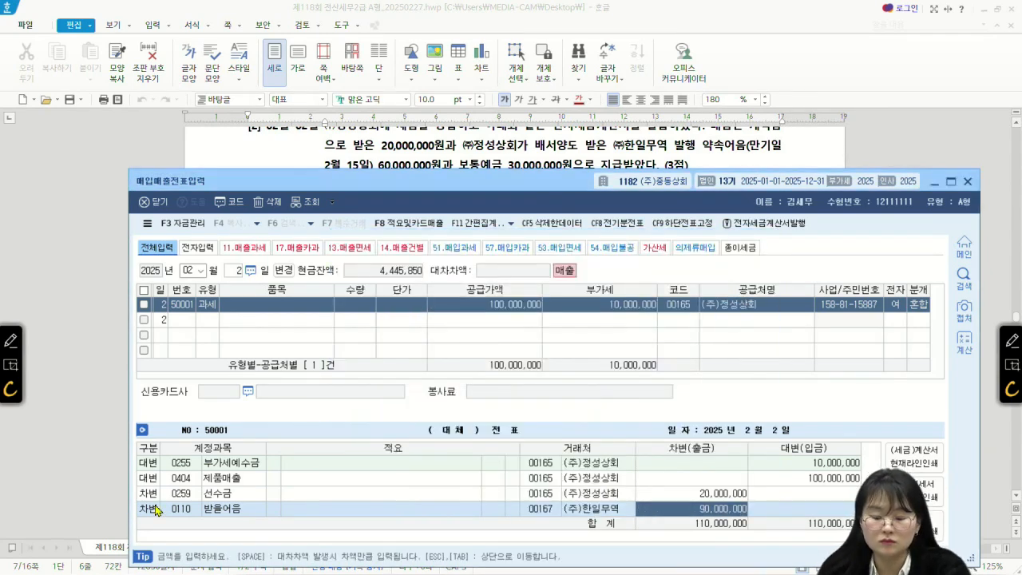
{"action": "type", "text": "60,000,0"}
{"action": "key", "text": "Return"}
Step: Add a debit line of 30,000,000 to account 0103 보통예금 to balance the February 2 journal
{"action": "type", "text": "3"}
{"action": "key", "text": "Return"}
{"action": "type", "text": "103"}
{"action": "key", "text": "Return"}
{"action": "key", "text": "Return"}
{"action": "key", "text": "Return"}
Step: Recheck the 받을어음 line's trading partner against the promissory note issuer named in question [2]
{"action": "key", "text": "Up"}
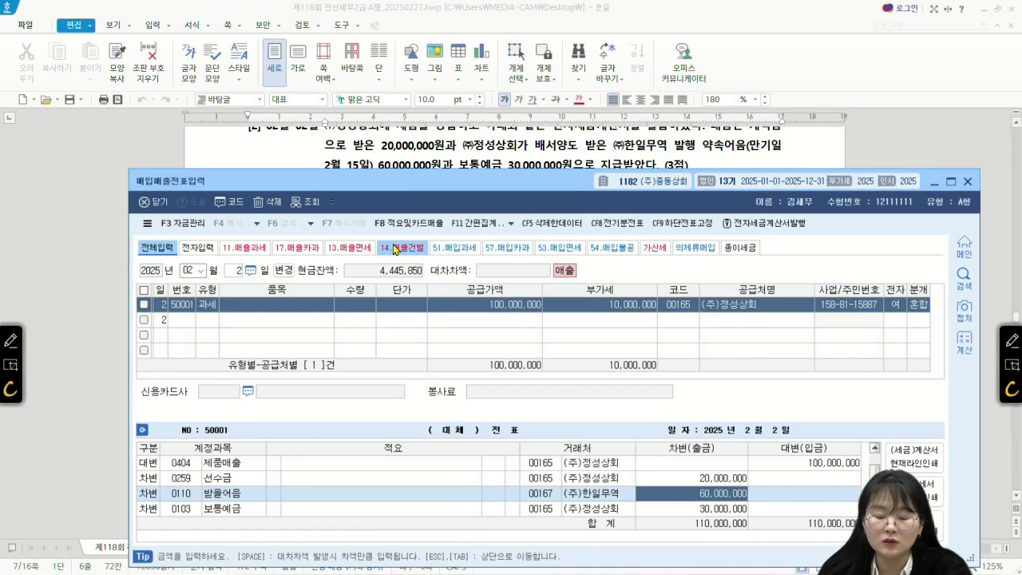
{"action": "key", "text": "Left"}
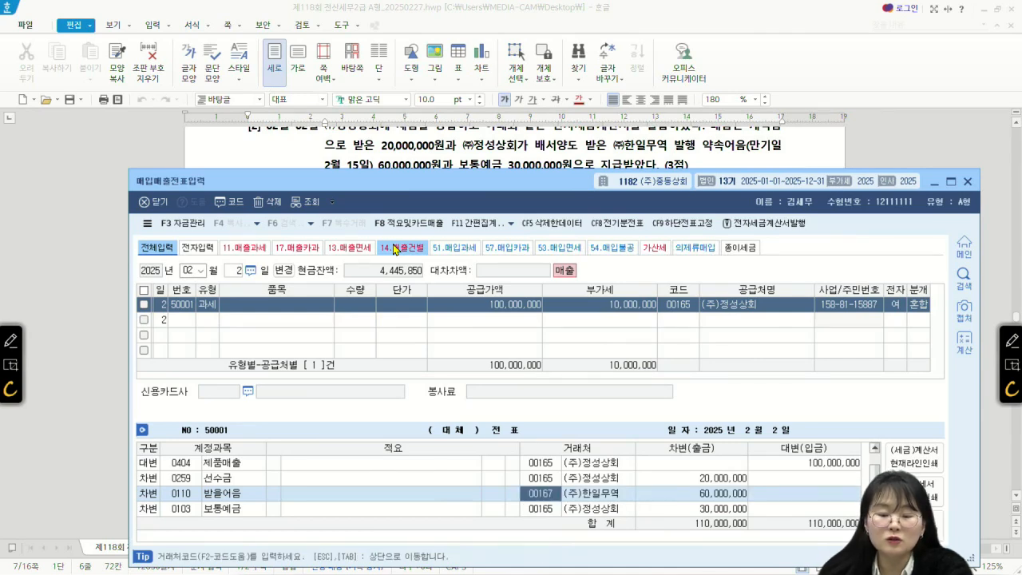
{"action": "left_click_drag", "start_coordinate": [527, 182], "coordinate": [521, 269]}
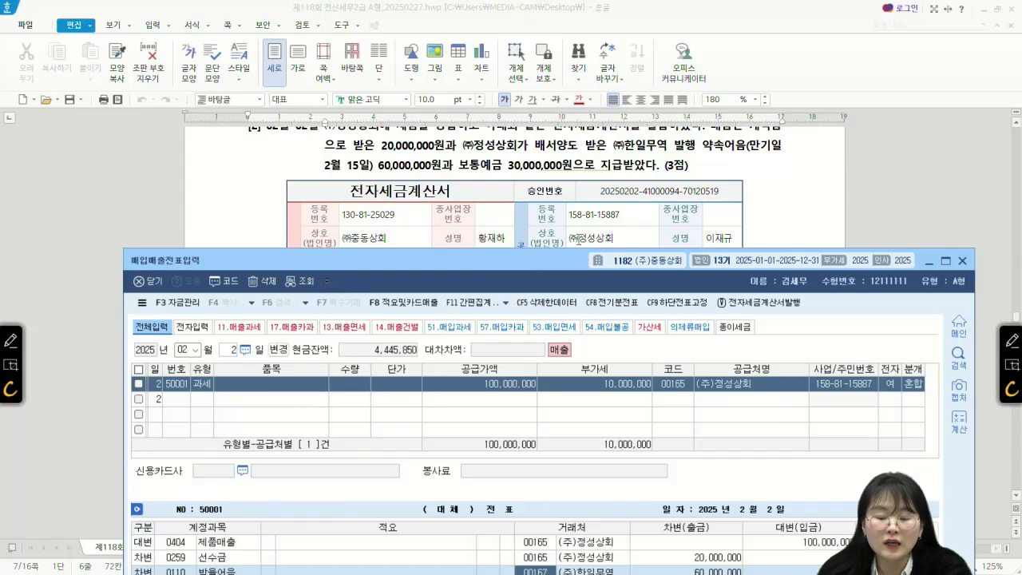
{"action": "left_click", "coordinate": [578, 239]}
{"action": "left_click_drag", "start_coordinate": [624, 146], "coordinate": [661, 150]}
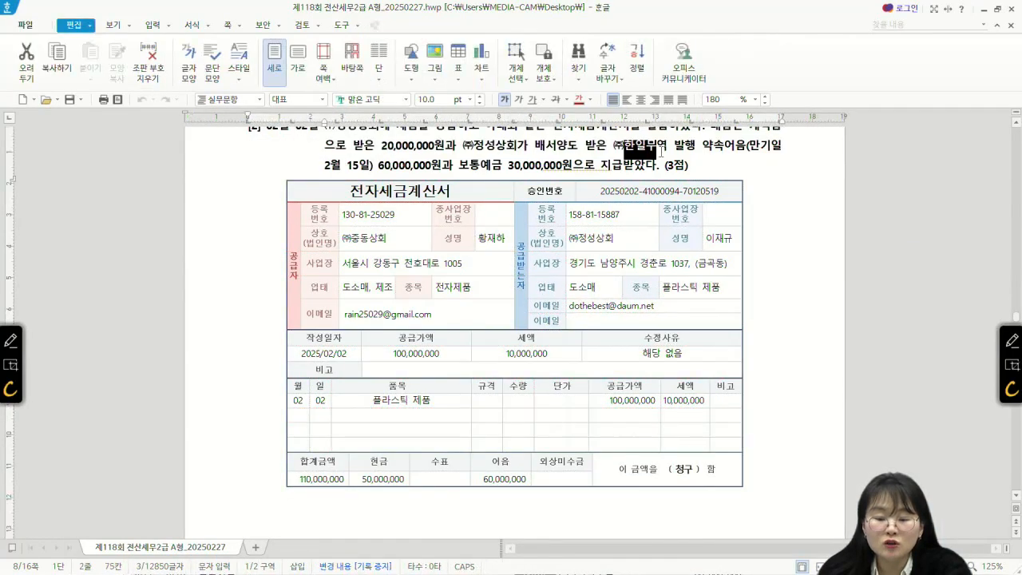
{"action": "left_click", "coordinate": [626, 255]}
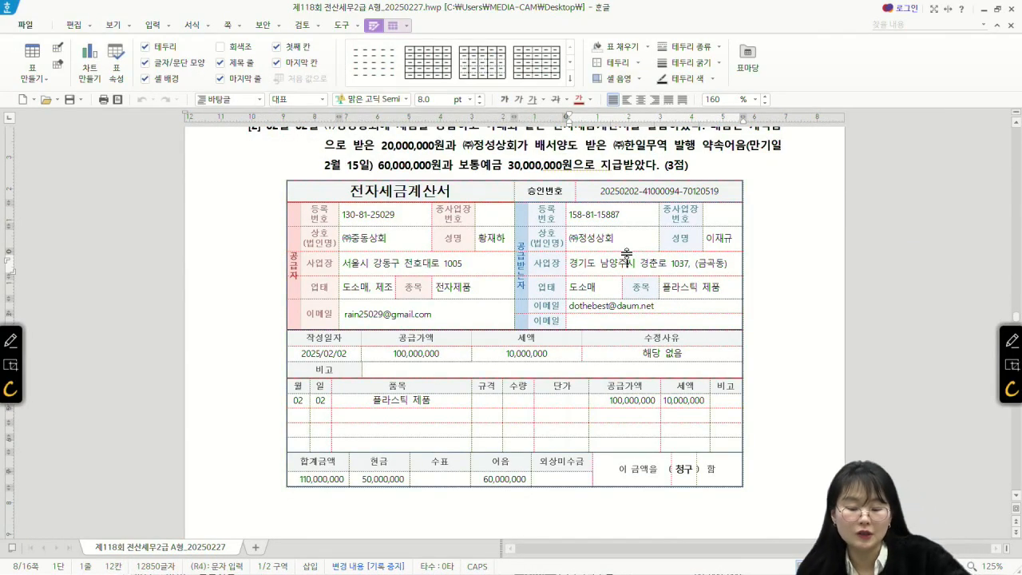
Step: Annotate the note's path in red, circling (주)정성상회, 한일무역 and (주)중동상회 and linking them with arrows, and leave annotation mode
{"action": "left_click", "coordinate": [1012, 336]}
{"action": "left_click_drag", "start_coordinate": [619, 253], "coordinate": [619, 251]}
{"action": "left_click_drag", "start_coordinate": [653, 173], "coordinate": [656, 167]}
{"action": "mouse_move", "coordinate": [612, 238]}
{"action": "left_mouse_down"}
{"action": "mouse_move", "coordinate": [650, 165]}
{"action": "mouse_move", "coordinate": [667, 172]}
{"action": "left_mouse_up"}
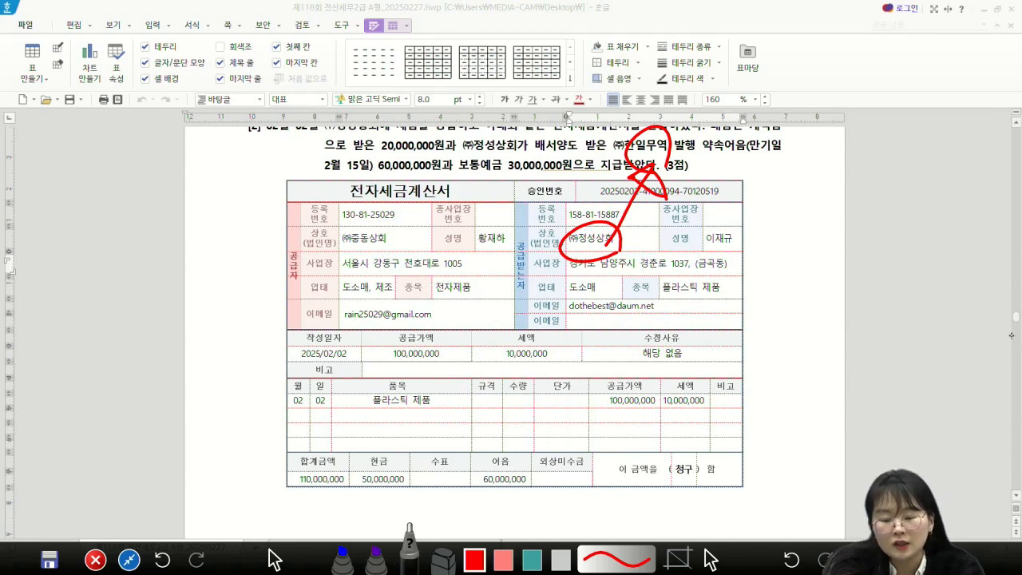
{"action": "mouse_move", "coordinate": [638, 158]}
{"action": "left_mouse_down"}
{"action": "mouse_move", "coordinate": [410, 226]}
{"action": "mouse_move", "coordinate": [436, 233]}
{"action": "mouse_move", "coordinate": [345, 231]}
{"action": "mouse_move", "coordinate": [400, 249]}
{"action": "left_mouse_up"}
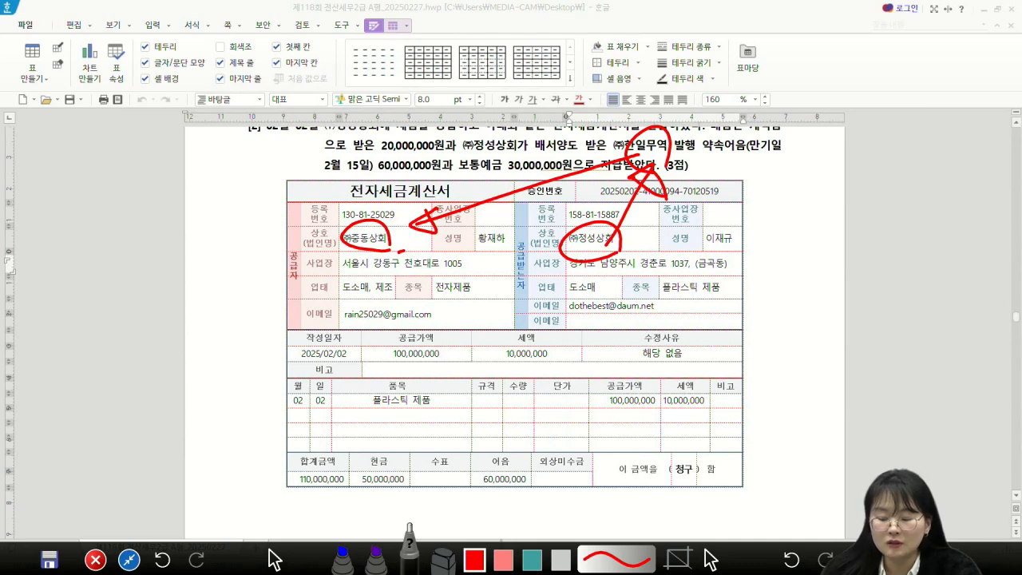
{"action": "left_click", "coordinate": [274, 559]}
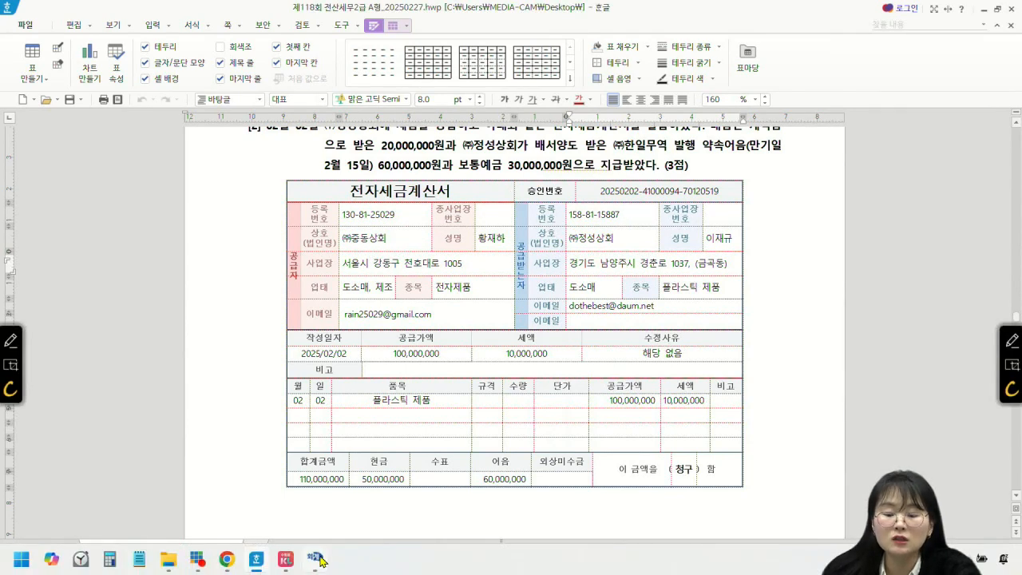
Step: Read question [3] of the exam document and set the KcLep purchase and sales voucher date to April 18
{"action": "left_click", "coordinate": [317, 561]}
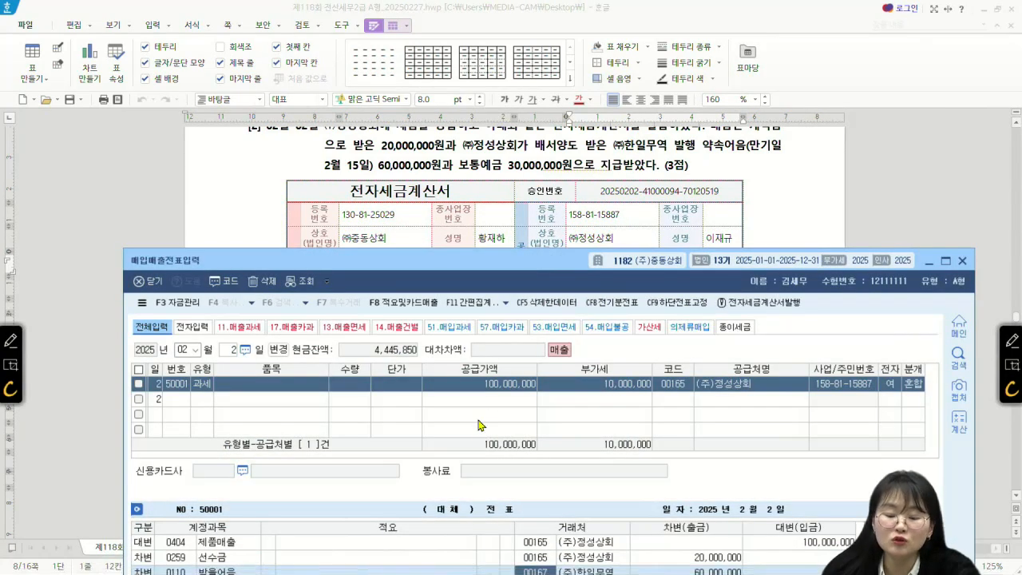
{"action": "left_click_drag", "start_coordinate": [487, 260], "coordinate": [486, 230]}
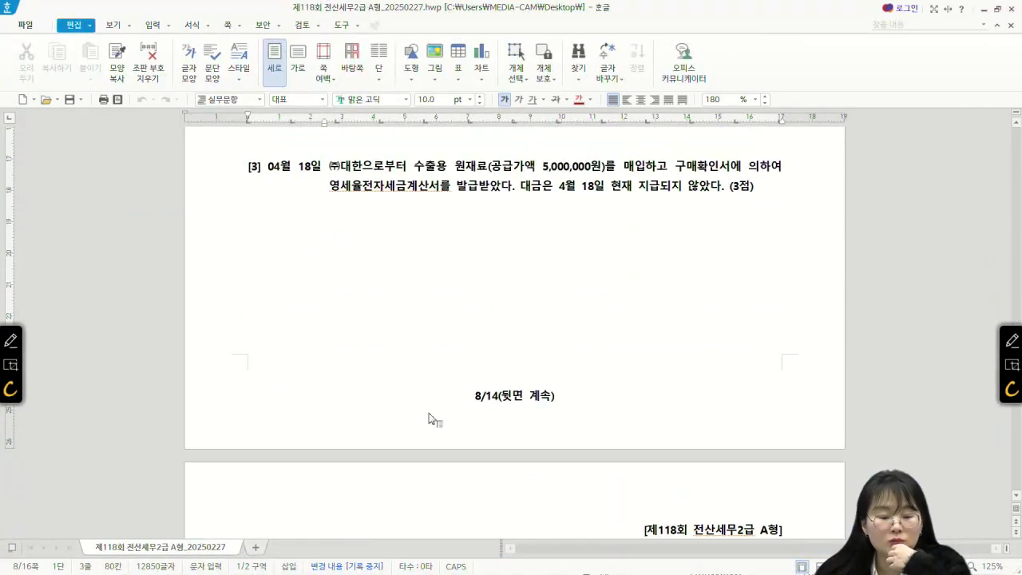
{"action": "scroll", "coordinate": [407, 298], "scroll_direction": "down", "scroll_amount": 1}
{"action": "left_click", "coordinate": [315, 559]}
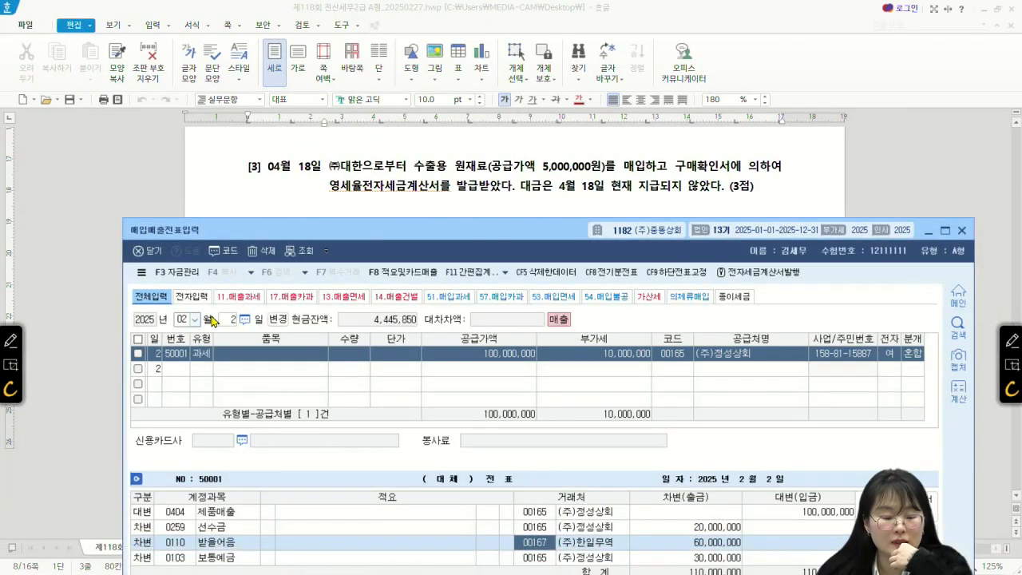
{"action": "type", "text": "4"}
{"action": "key", "text": "Return"}
{"action": "type", "text": "18"}
{"action": "key", "text": "Return"}
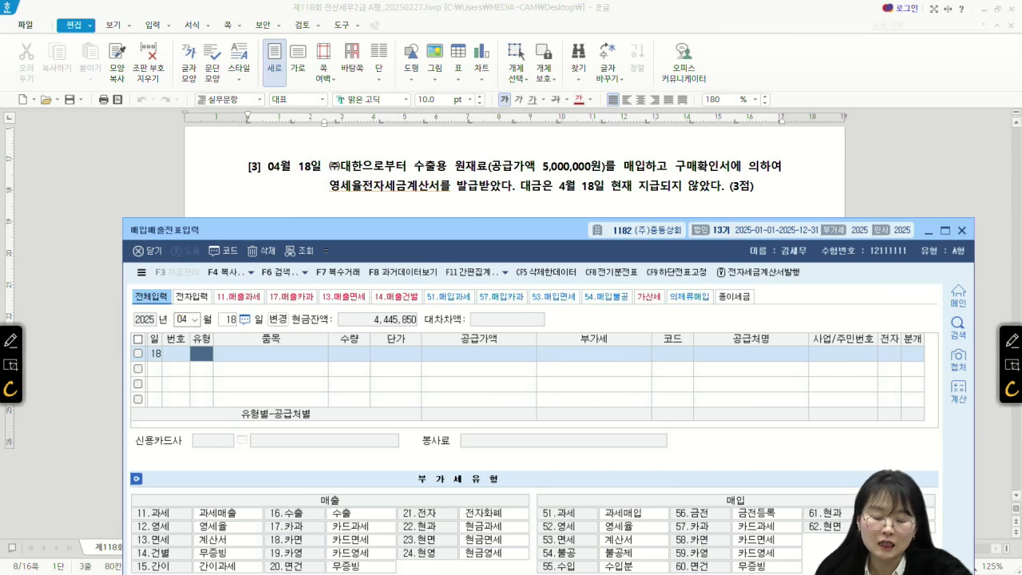
Step: Start the April 18 voucher line with type 52 영세 and a supply value of 5,000,000
{"action": "type", "text": "52"}
{"action": "key", "text": "Return"}
{"action": "key", "text": "Return"}
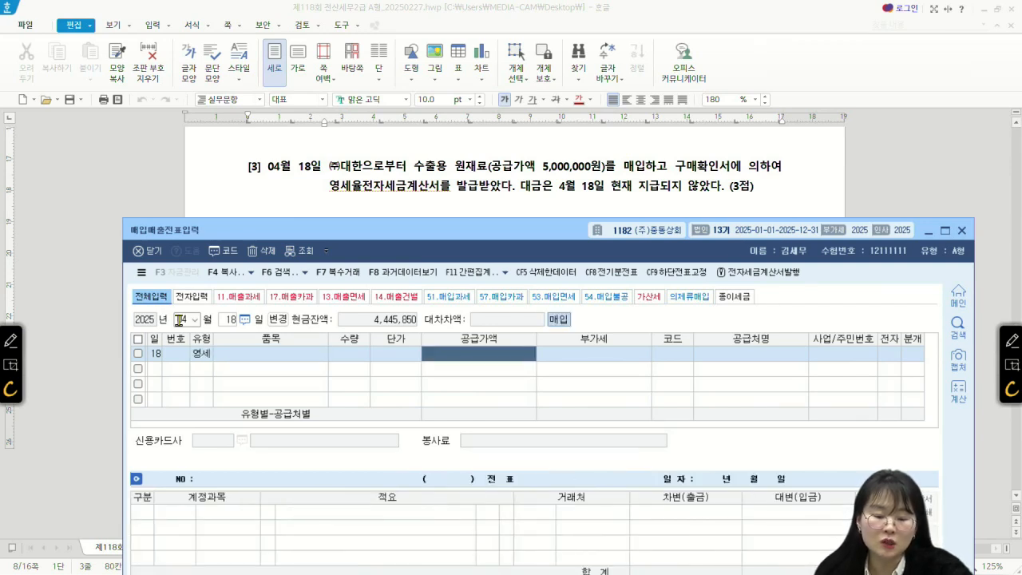
{"action": "type", "text": "5000000"}
{"action": "key", "text": "Return"}
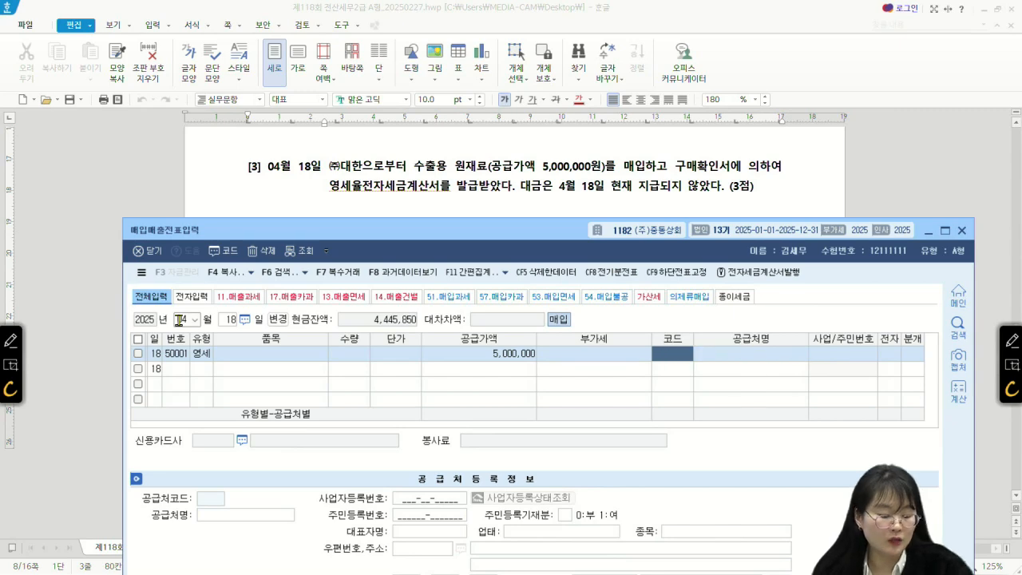
Step: Assign (주)대한 as the voucher's trading partner, marked as electronic (여), with journal type 2 외상
{"action": "key", "text": "F2"}
{"action": "type", "text": "대한"}
{"action": "key", "text": "Return"}
{"action": "key", "text": "Return"}
{"action": "type", "text": "1"}
{"action": "key", "text": "Return"}
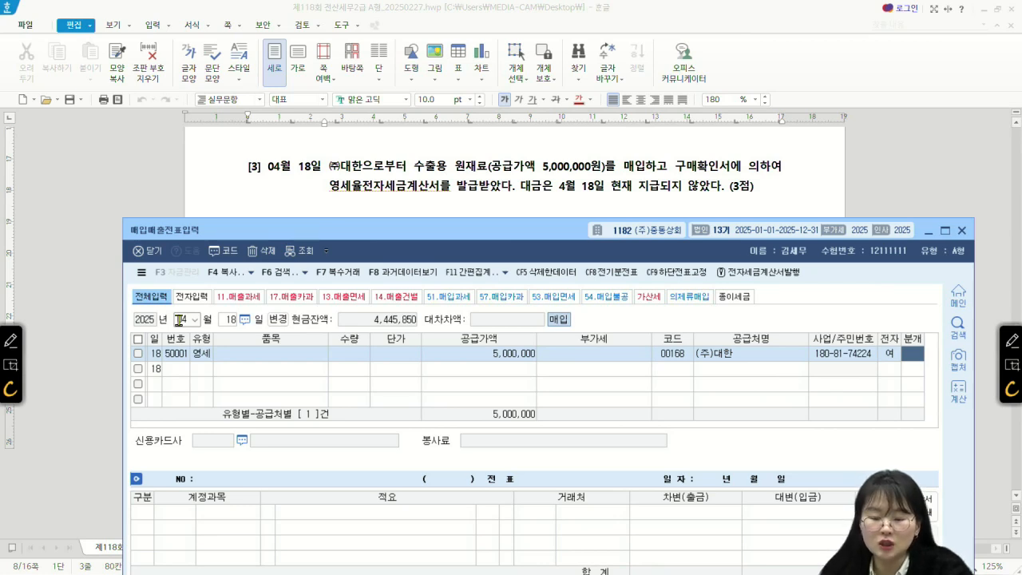
{"action": "type", "text": "2"}
{"action": "key", "text": "Return"}
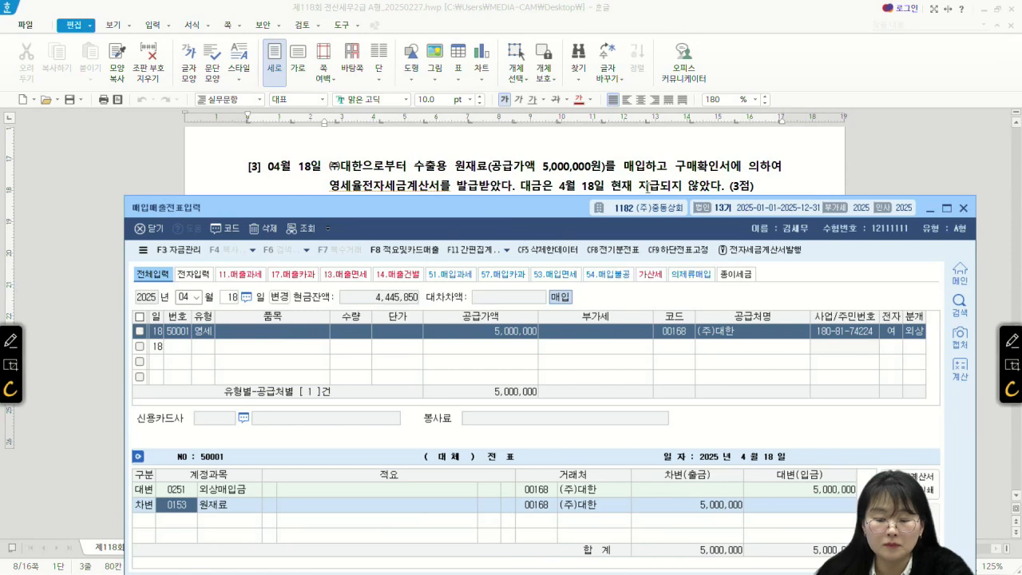
Step: Bring up question [4] in the exam document and set the KcLep voucher date to June 5
{"action": "left_click", "coordinate": [791, 166]}
{"action": "scroll", "coordinate": [540, 222], "scroll_direction": "down", "scroll_amount": 5}
{"action": "scroll", "coordinate": [537, 214], "scroll_direction": "down", "scroll_amount": 2}
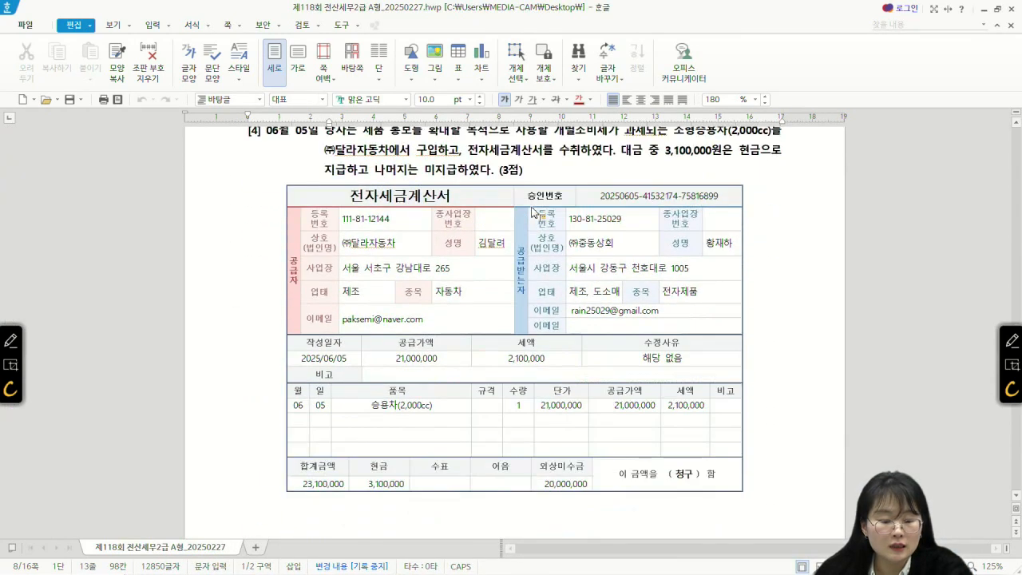
{"action": "scroll", "coordinate": [338, 493], "scroll_direction": "up", "scroll_amount": 1}
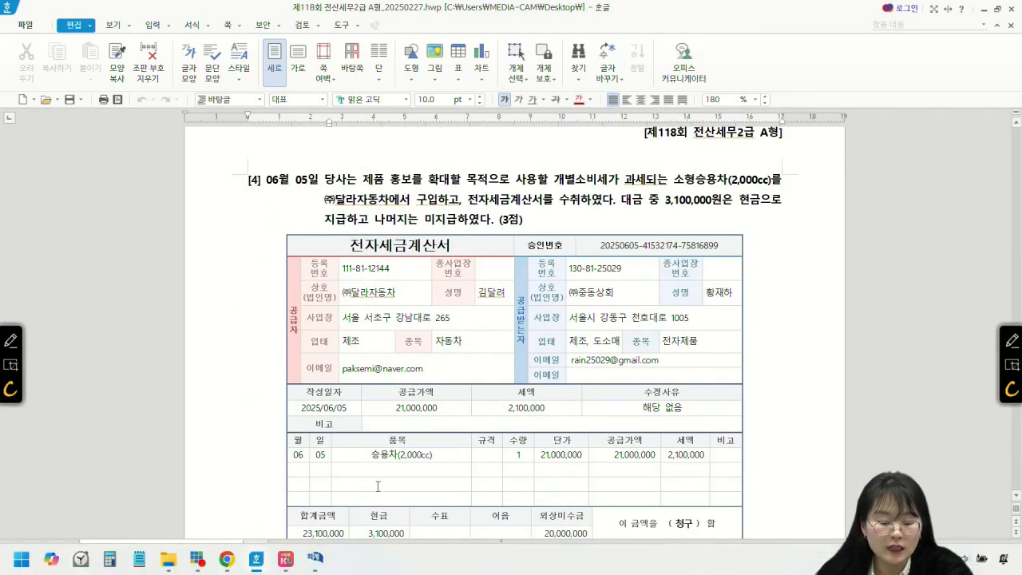
{"action": "left_click", "coordinate": [321, 562]}
{"action": "left_click", "coordinate": [187, 297]}
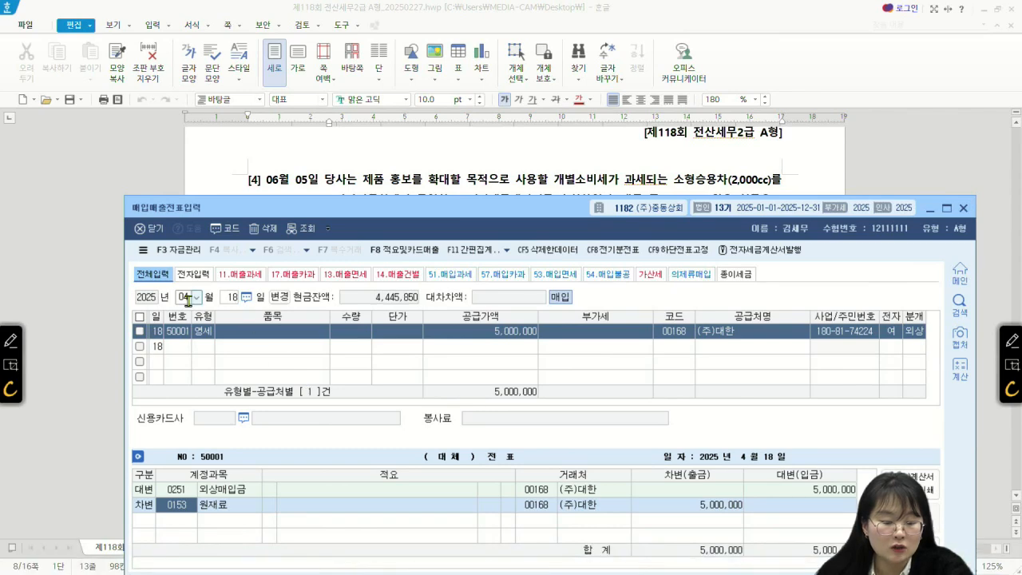
{"action": "type", "text": "06"}
{"action": "key", "text": "Return"}
{"action": "type", "text": "5"}
{"action": "key", "text": "Return"}
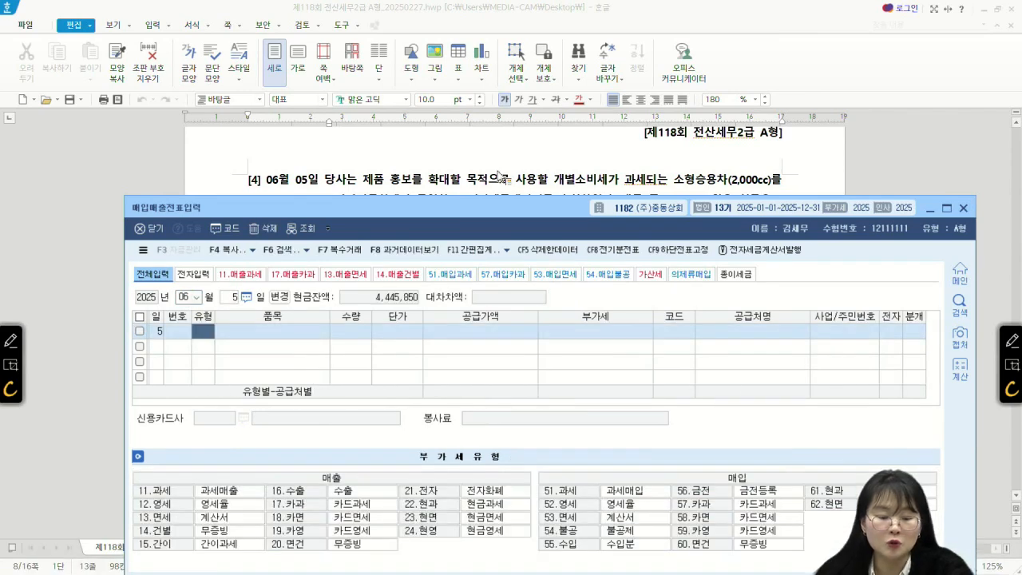
Step: Check question [4]'s text and tax invoice, and set the June 5 voucher's type to 54 불공
{"action": "left_click_drag", "start_coordinate": [511, 214], "coordinate": [505, 243]}
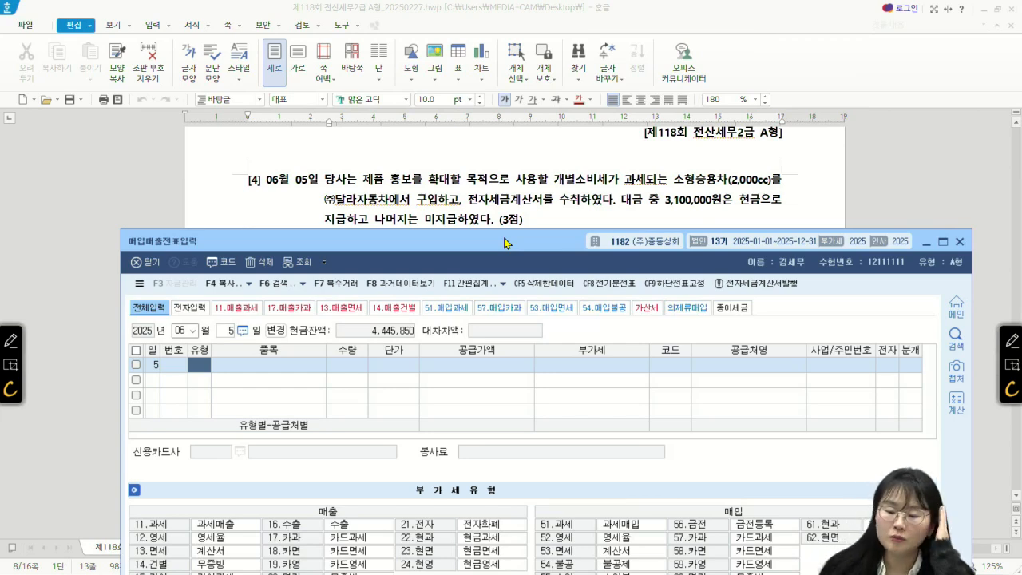
{"action": "left_click_drag", "start_coordinate": [504, 242], "coordinate": [532, 411]}
{"action": "scroll", "coordinate": [505, 230], "scroll_direction": "down", "scroll_amount": 2}
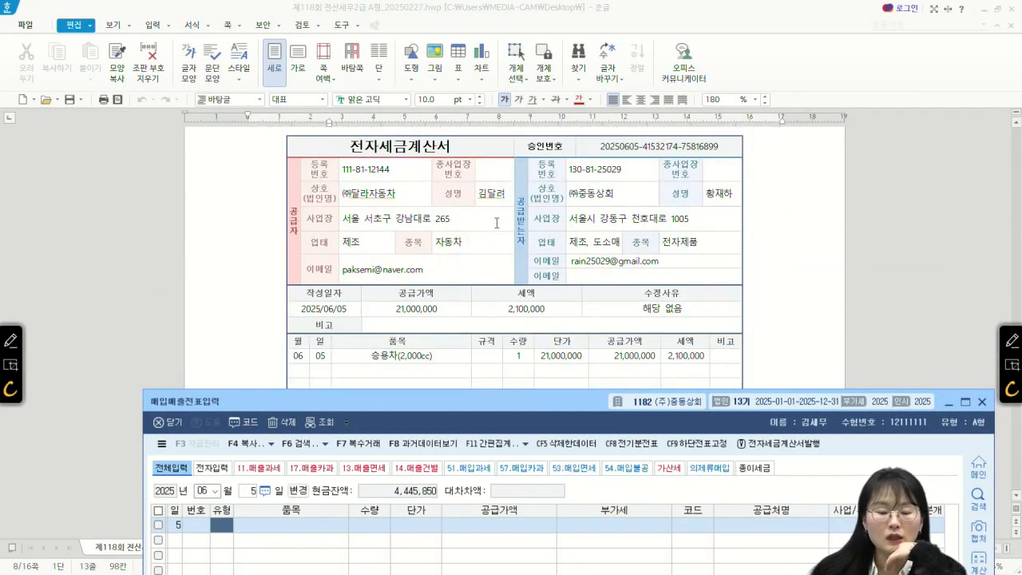
{"action": "scroll", "coordinate": [532, 264], "scroll_direction": "up", "scroll_amount": 1}
{"action": "scroll", "coordinate": [531, 263], "scroll_direction": "up", "scroll_amount": 1}
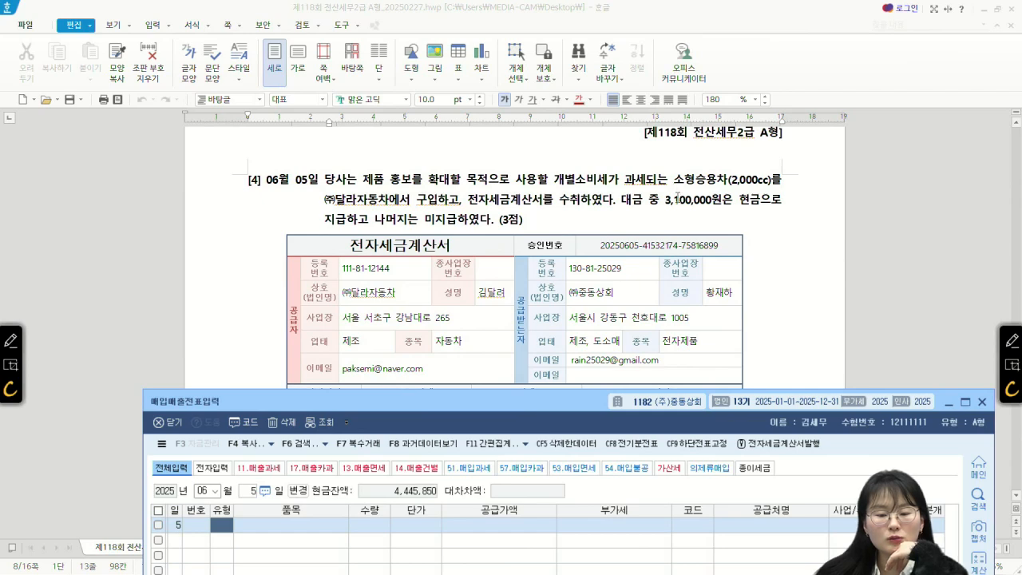
{"action": "left_click_drag", "start_coordinate": [403, 401], "coordinate": [445, 359]}
{"action": "type", "text": "54"}
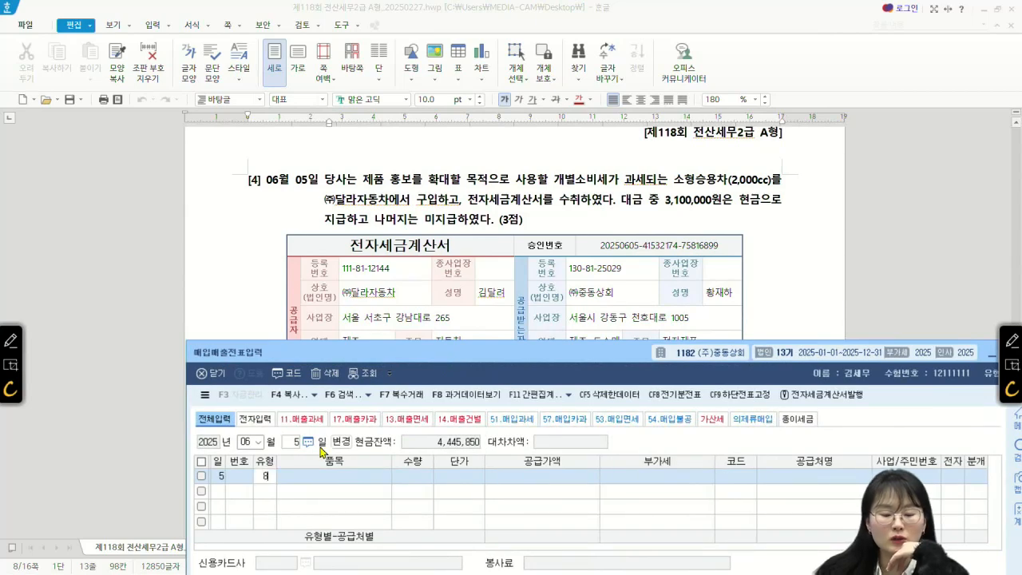
{"action": "key", "text": "Return"}
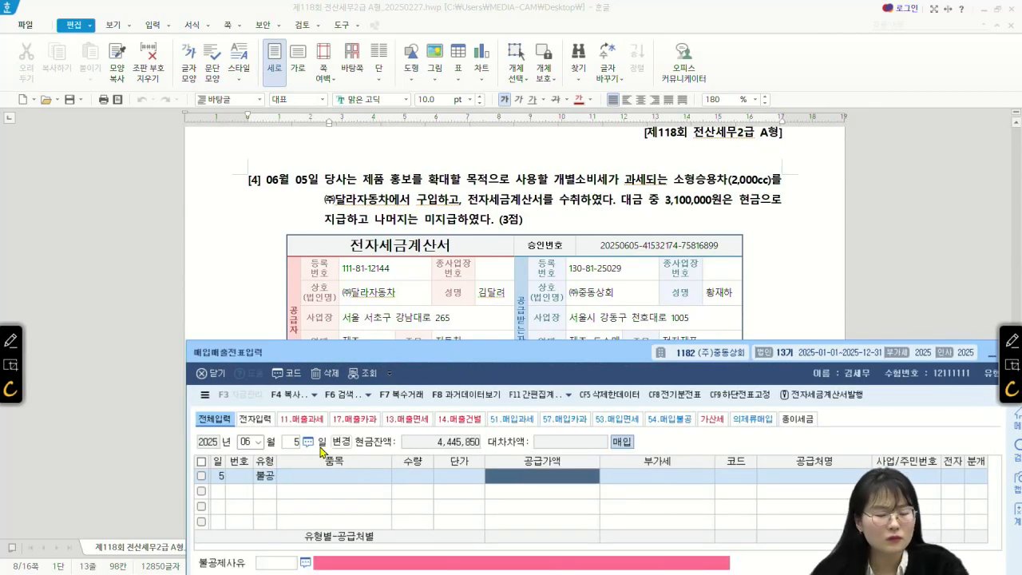
Step: Enter a supply value of 21,000,000 and select (주)달라자동차 as the trading partner on the June 5 voucher
{"action": "scroll", "coordinate": [491, 268], "scroll_direction": "down", "scroll_amount": 3}
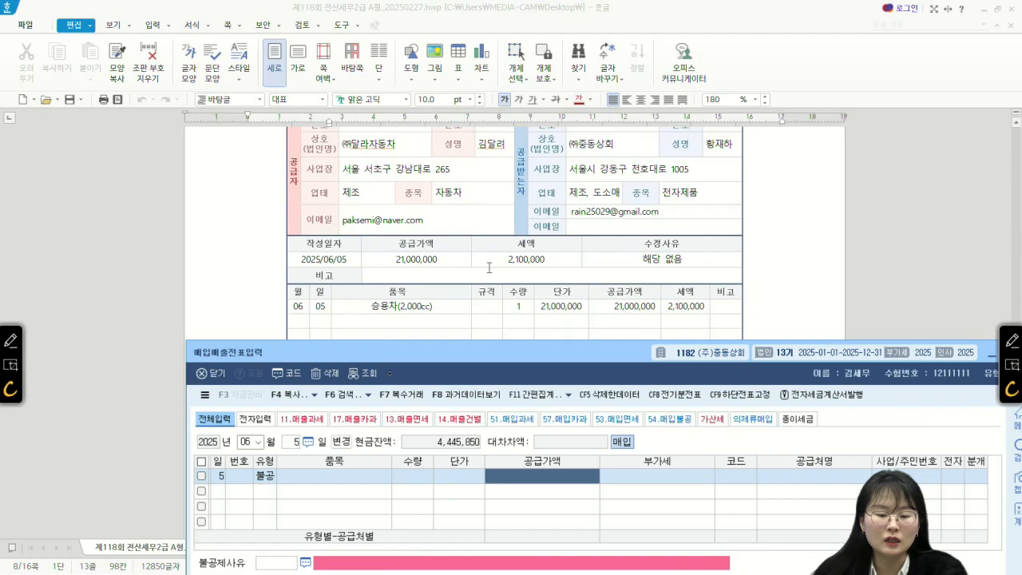
{"action": "type", "text": "21000000"}
{"action": "key", "text": "Return"}
{"action": "key", "text": "Return"}
{"action": "key", "text": "F2"}
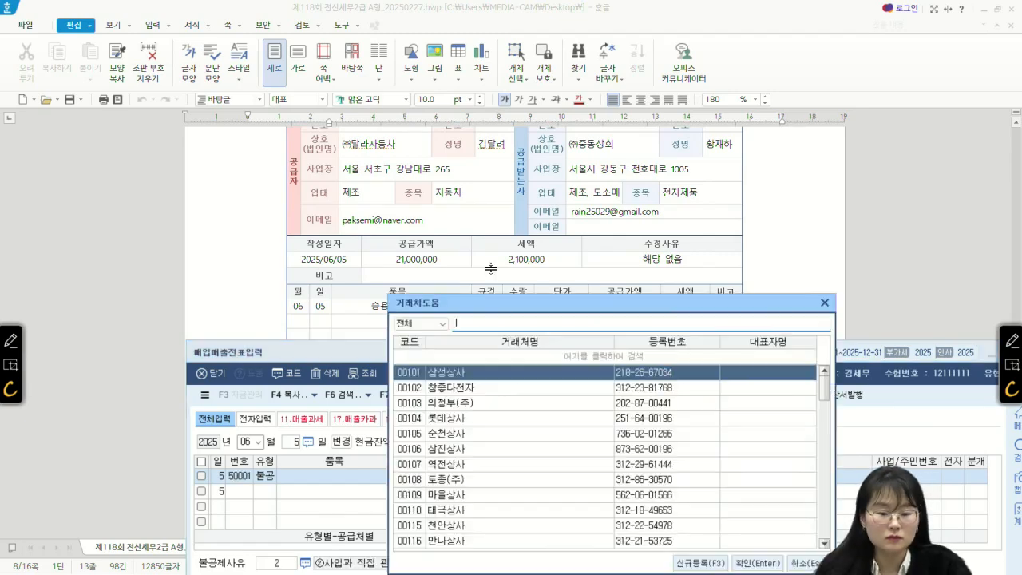
{"action": "type", "text": "달라"}
{"action": "key", "text": "Return"}
{"action": "key", "text": "Return"}
{"action": "key", "text": "Return"}
{"action": "key", "text": "Return"}
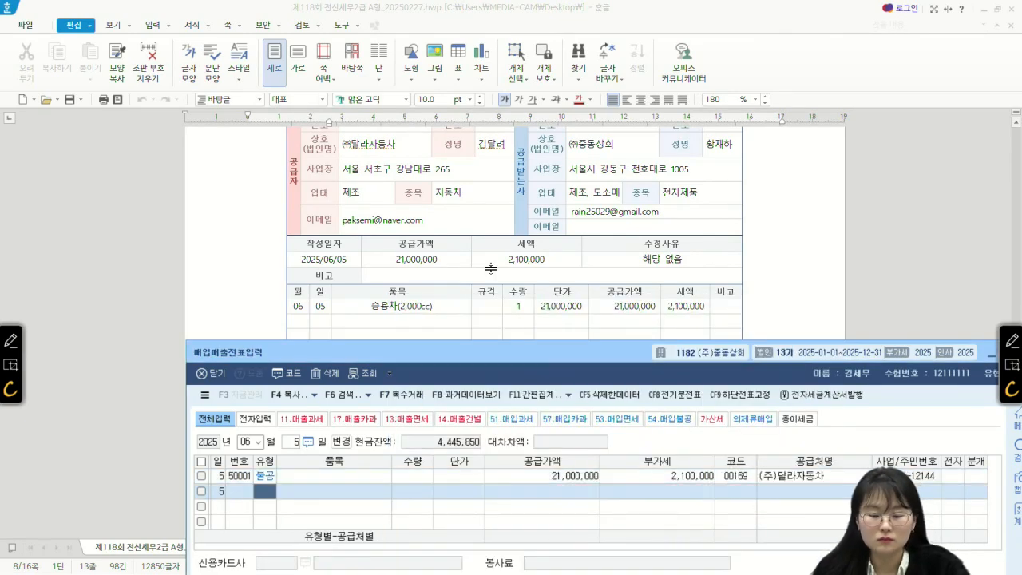
Step: Mark the (주)달라자동차 line as electronic (여) and set its 불공제사유 to 3, purchase, maintenance and lease of automobiles
{"action": "key", "text": "Up"}
{"action": "key", "text": "Return"}
{"action": "key", "text": "Return"}
{"action": "key", "text": "Return"}
{"action": "key", "text": "Return"}
{"action": "key", "text": "Return"}
{"action": "key", "text": "Return"}
{"action": "key", "text": "Return"}
{"action": "key", "text": "Return"}
{"action": "type", "text": "13"}
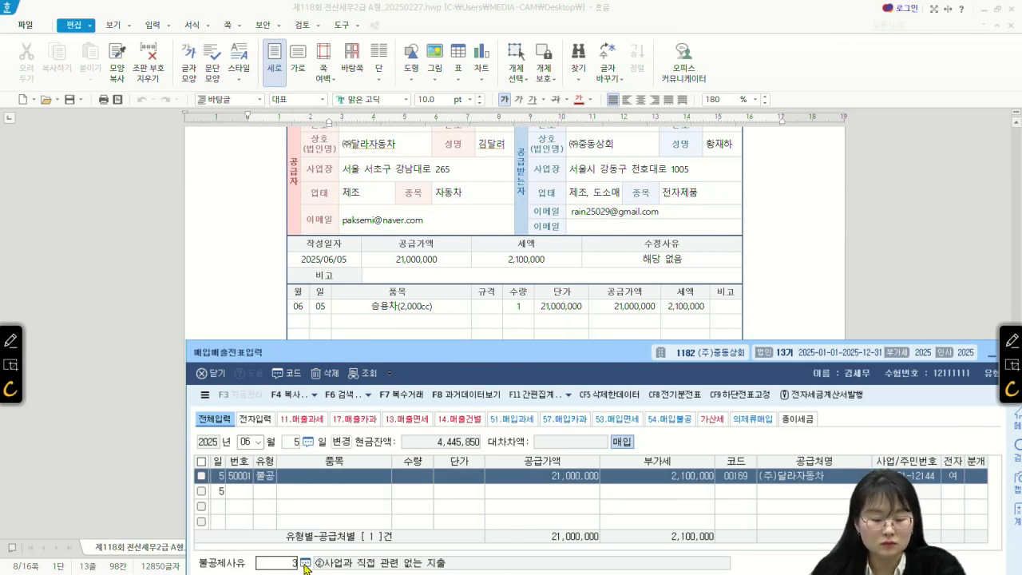
{"action": "left_click", "coordinate": [305, 564]}
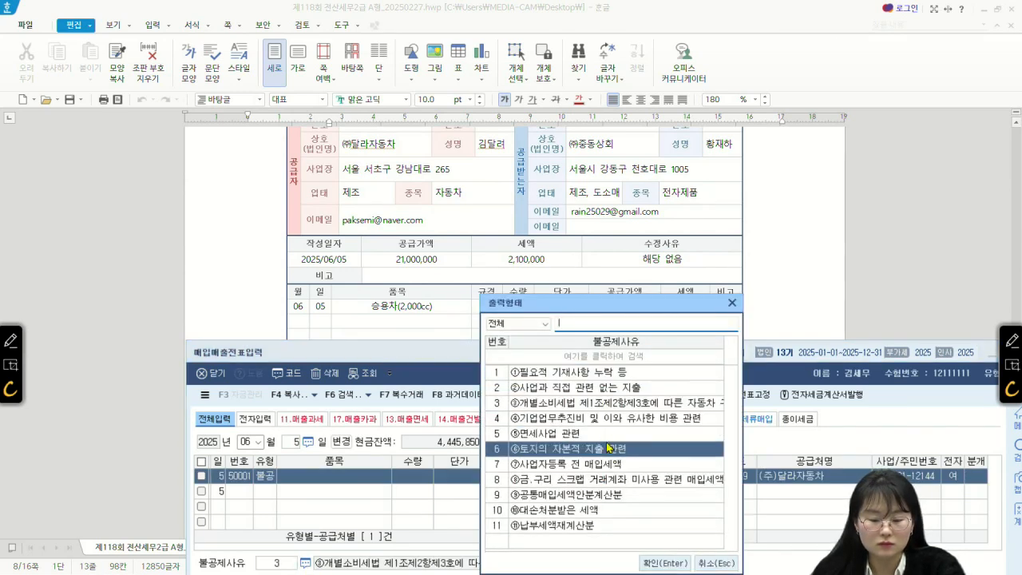
{"action": "double_click", "coordinate": [606, 402]}
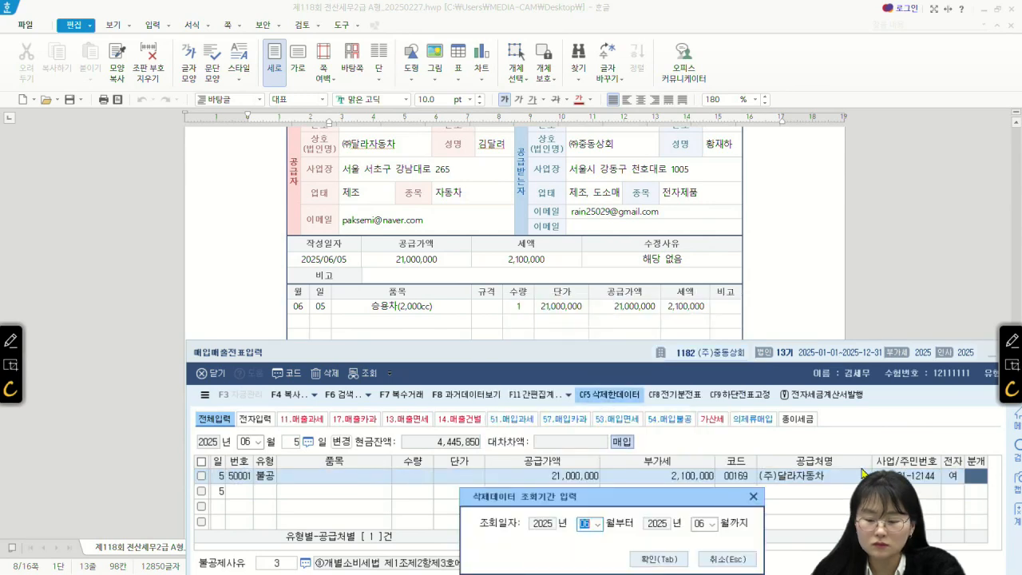
Step: Dismiss the deleted-data period dialog and set the June 5 voucher's journal type to 3 혼합
{"action": "left_click", "coordinate": [752, 496]}
{"action": "type", "text": "3"}
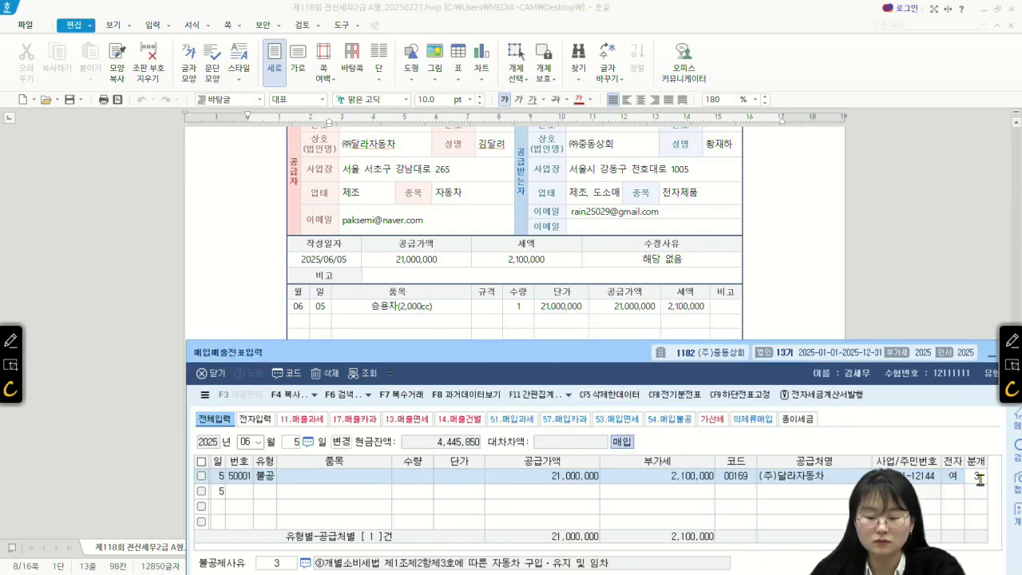
{"action": "key", "text": "Return"}
Step: Change the debit line's account from 원재료 to 0208 차량운반구
{"action": "scroll", "coordinate": [430, 339], "scroll_direction": "up", "scroll_amount": 3}
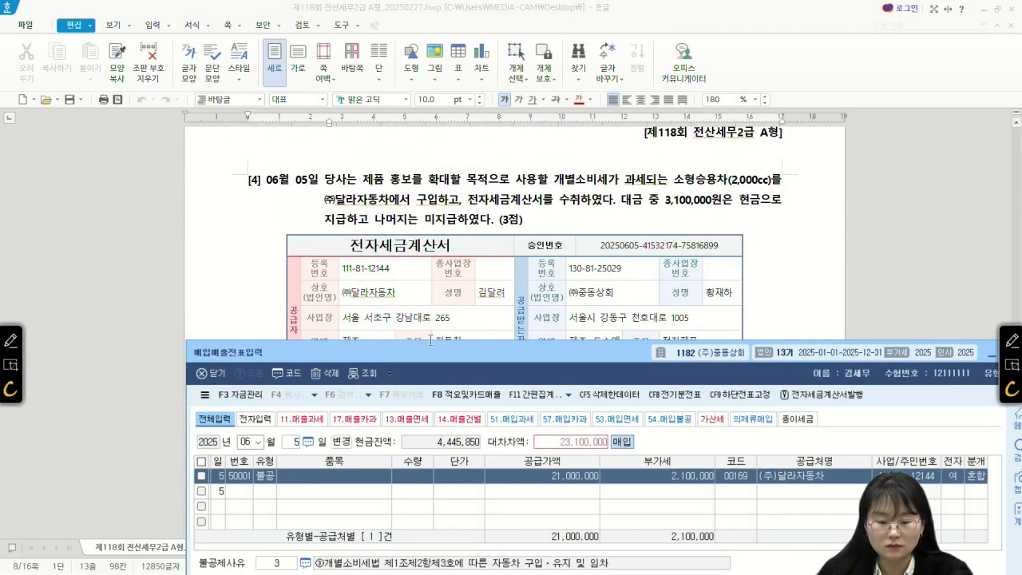
{"action": "left_click_drag", "start_coordinate": [440, 352], "coordinate": [376, 230]}
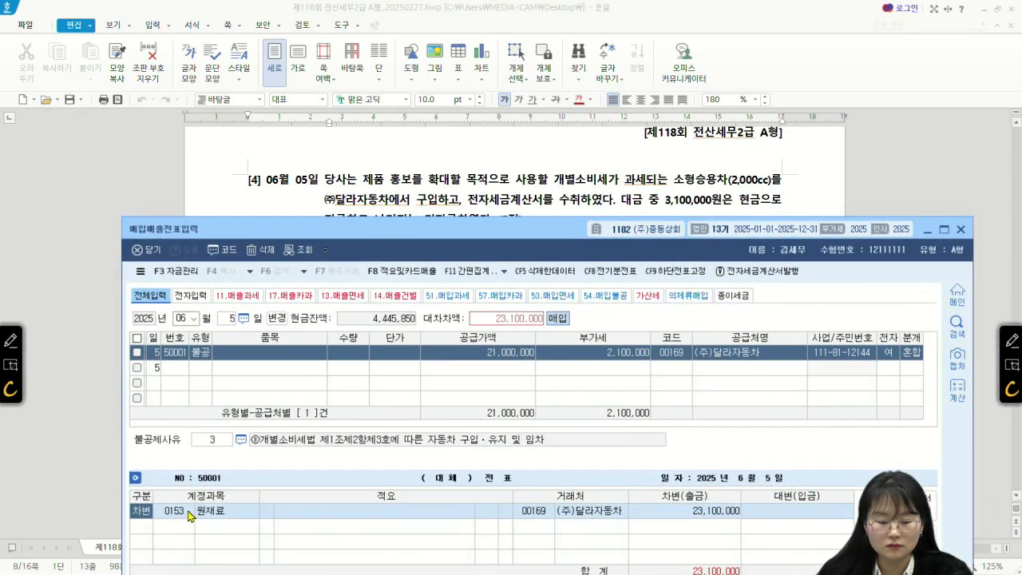
{"action": "left_click", "coordinate": [189, 514]}
{"action": "type", "text": "208"}
{"action": "key", "text": "Return"}
{"action": "key", "text": "Return"}
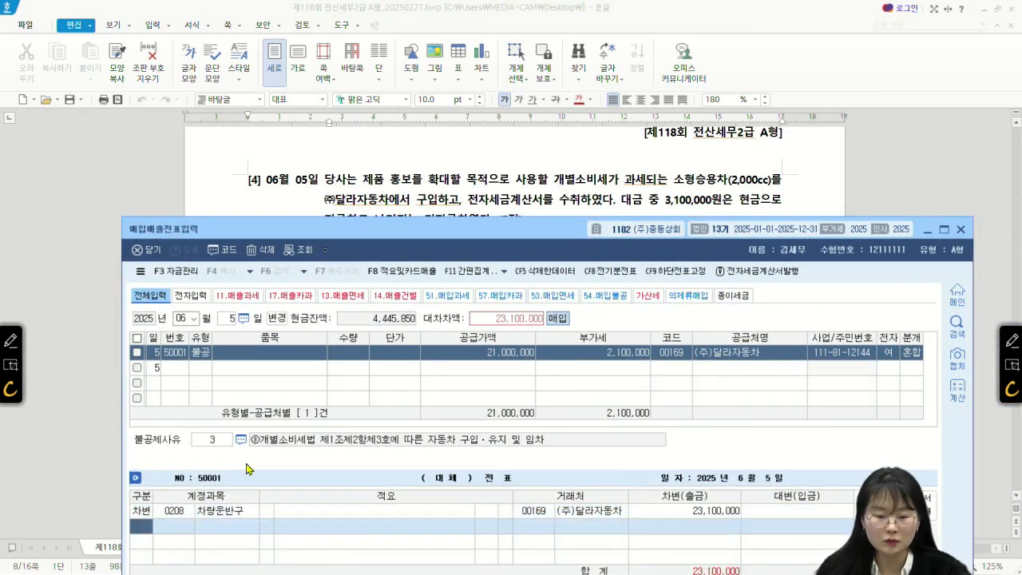
Step: Add a credit line of 3,100,000 to account 0101 현금 in the June 5 journal
{"action": "left_click_drag", "start_coordinate": [535, 241], "coordinate": [539, 250]}
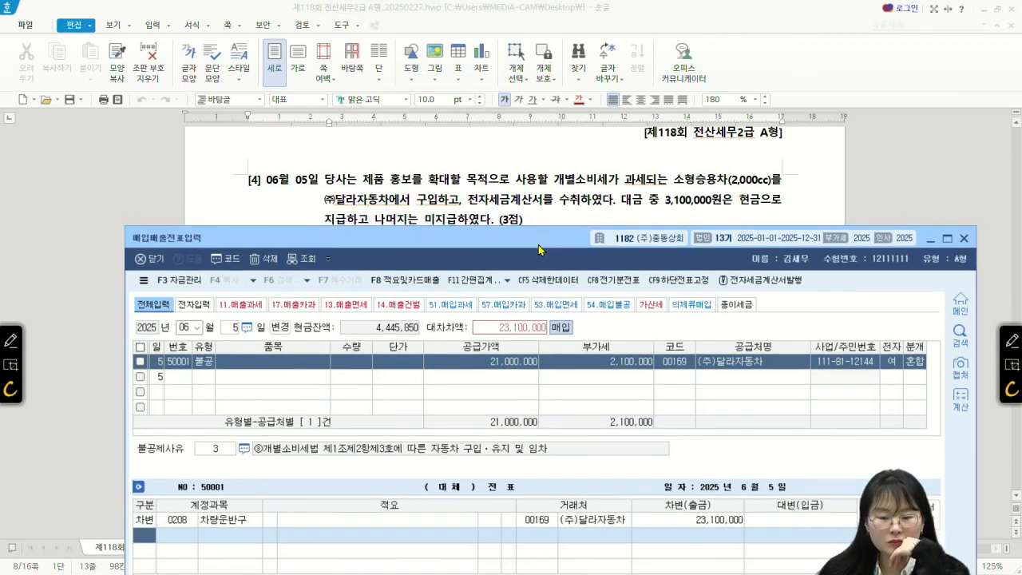
{"action": "type", "text": "3"}
{"action": "key", "text": "Return"}
{"action": "type", "text": "101"}
{"action": "key", "text": "Return"}
{"action": "type", "text": "31"}
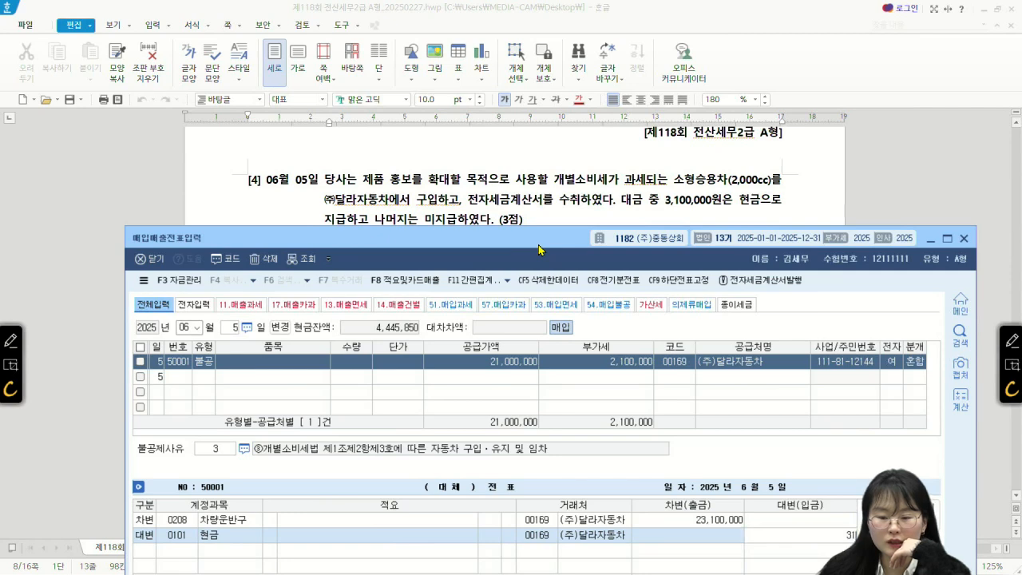
{"action": "key", "text": "Return"}
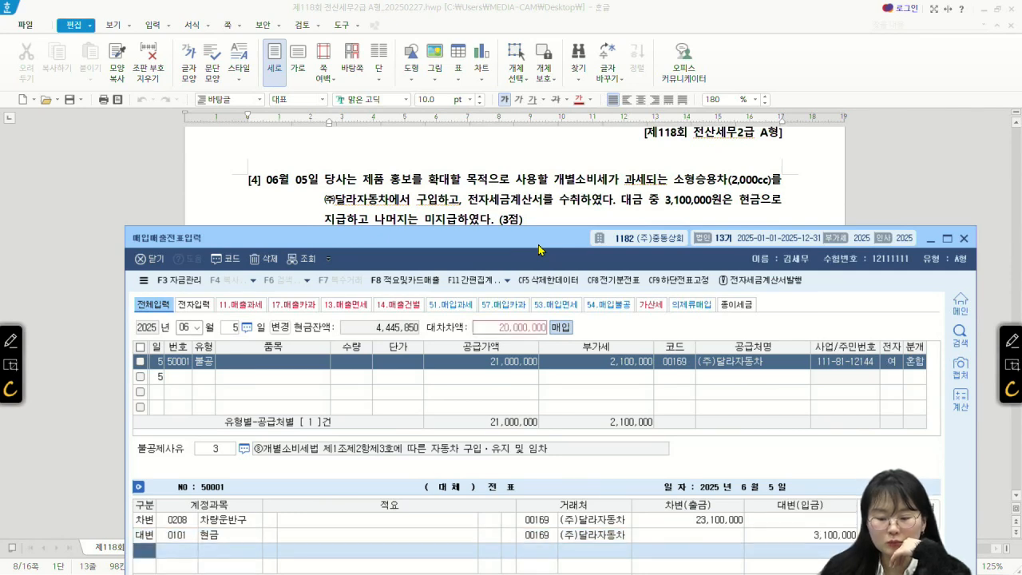
Step: Add a credit line of 20,000,000 to account 0253 미지급금 to balance the June 5 journal
{"action": "left_click_drag", "start_coordinate": [538, 250], "coordinate": [535, 250]}
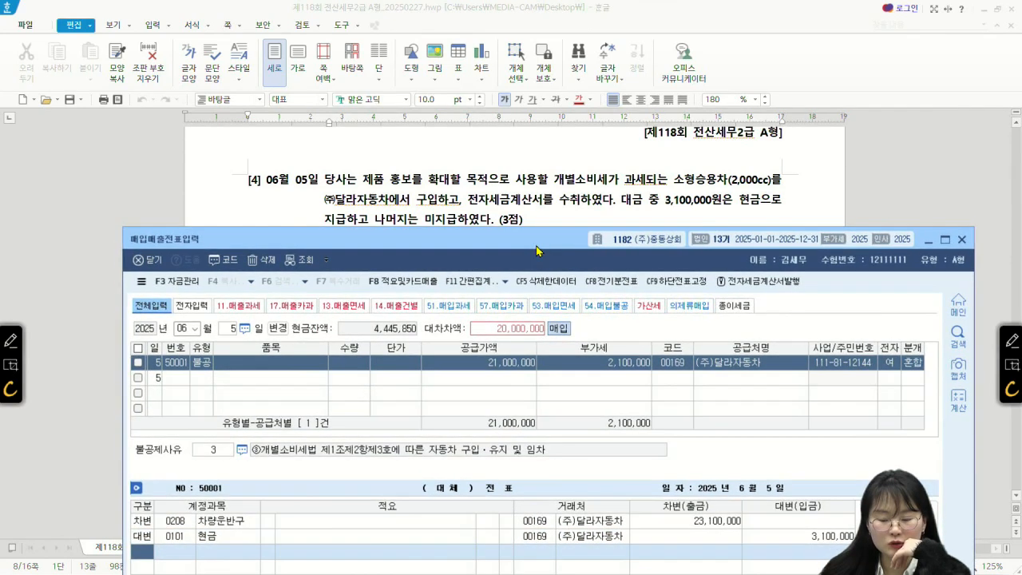
{"action": "type", "text": "4"}
{"action": "key", "text": "Return"}
{"action": "type", "text": "253"}
{"action": "key", "text": "Return"}
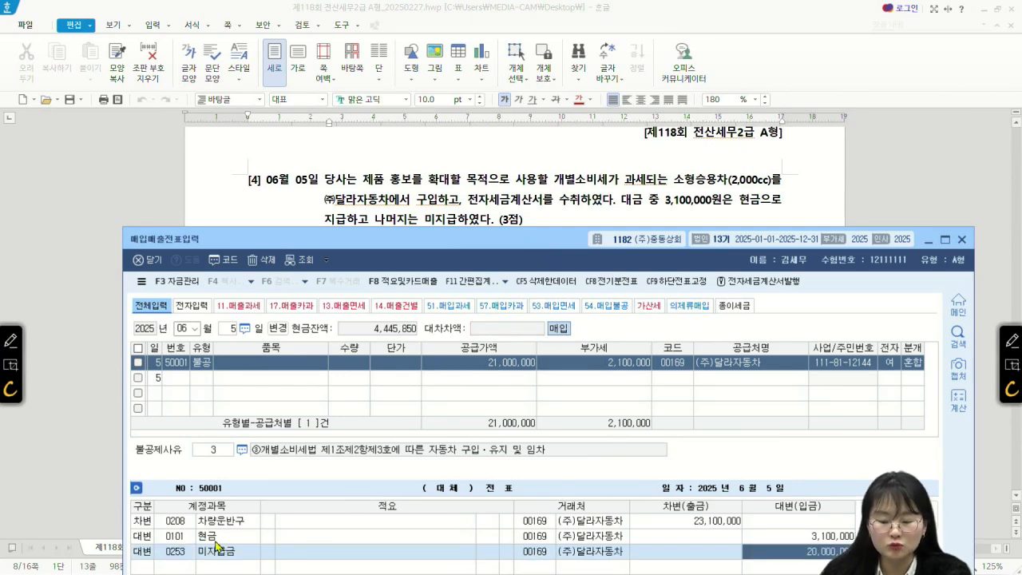
Step: Bring question [5], the June 20 export to 랜드로바, into view in the exam document
{"action": "left_click", "coordinate": [591, 161]}
{"action": "scroll", "coordinate": [430, 247], "scroll_direction": "down", "scroll_amount": 10}
{"action": "mouse_move", "coordinate": [400, 548]}
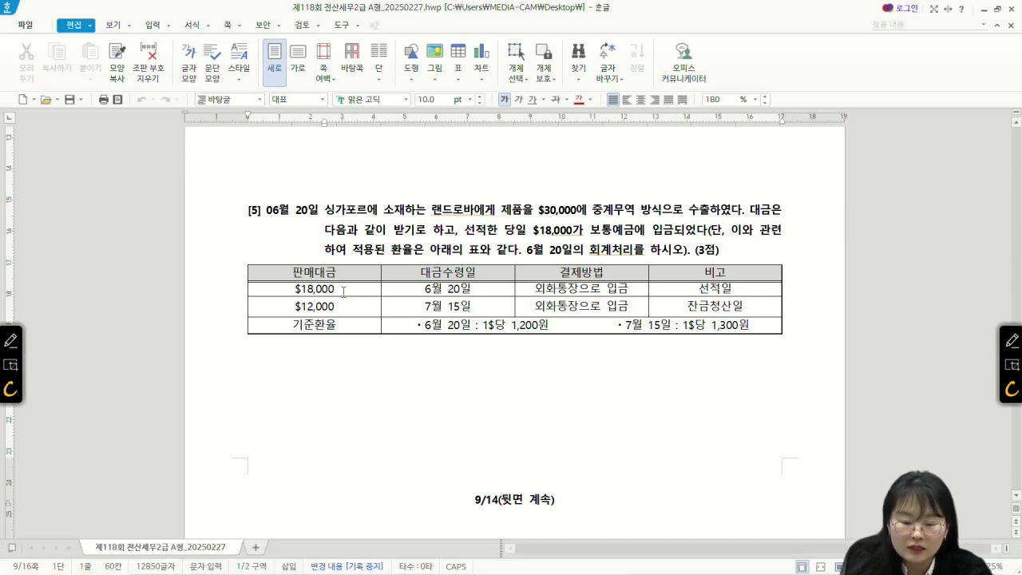
Step: Circle the $18,000 and $12,000 sale amounts and mark the July 15 receipt date and its exchange rate on the question
{"action": "left_click", "coordinate": [1011, 329]}
{"action": "left_click_drag", "start_coordinate": [296, 301], "coordinate": [316, 302]}
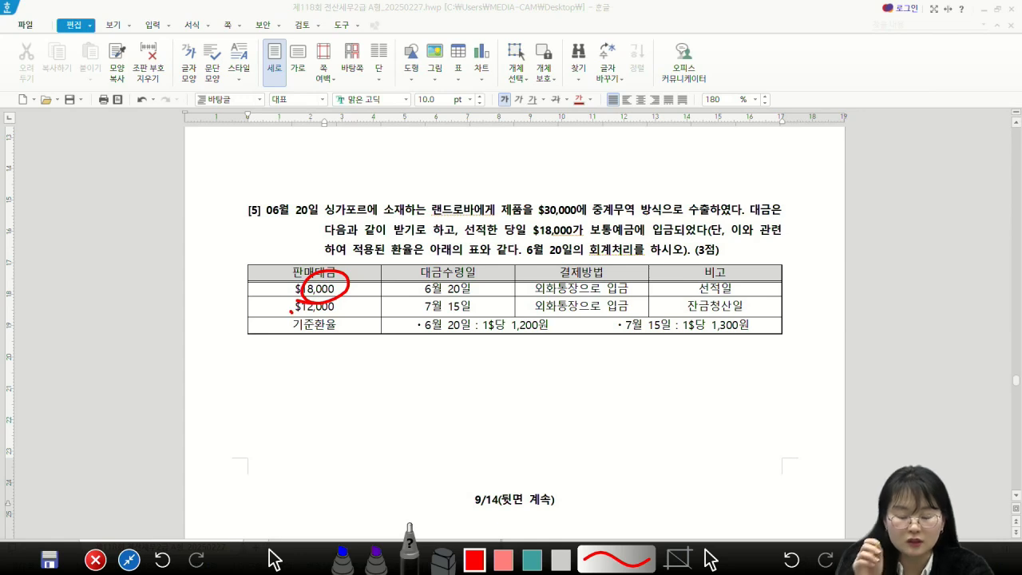
{"action": "left_click_drag", "start_coordinate": [291, 312], "coordinate": [342, 294]}
{"action": "left_click_drag", "start_coordinate": [355, 306], "coordinate": [365, 302]}
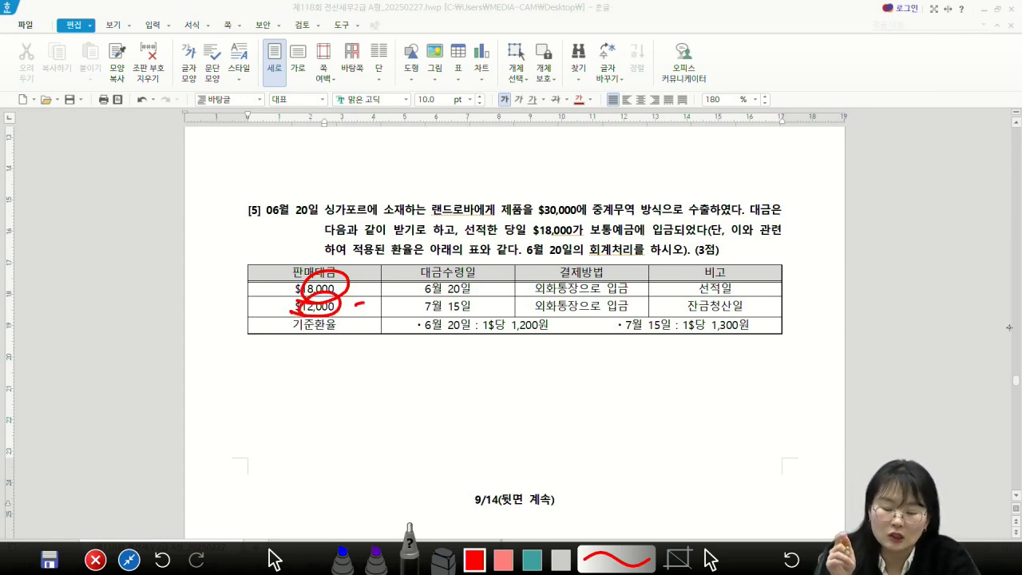
{"action": "left_click_drag", "start_coordinate": [687, 317], "coordinate": [737, 321]}
{"action": "mouse_move", "coordinate": [424, 317]}
{"action": "left_mouse_down"}
{"action": "mouse_move", "coordinate": [471, 316]}
{"action": "mouse_move", "coordinate": [695, 357]}
{"action": "mouse_move", "coordinate": [700, 367]}
{"action": "mouse_move", "coordinate": [758, 344]}
{"action": "left_mouse_up"}
Step: Write the supply value calculation $30,000 × ₩1,200 below the question's table
{"action": "mouse_move", "coordinate": [649, 418]}
{"action": "left_mouse_down"}
{"action": "mouse_move", "coordinate": [710, 450]}
{"action": "mouse_move", "coordinate": [739, 437]}
{"action": "left_mouse_up"}
{"action": "left_click_drag", "start_coordinate": [638, 424], "coordinate": [615, 451]}
{"action": "left_click_drag", "start_coordinate": [629, 411], "coordinate": [631, 461]}
{"action": "left_click_drag", "start_coordinate": [773, 426], "coordinate": [757, 452]}
{"action": "left_click_drag", "start_coordinate": [752, 431], "coordinate": [774, 454]}
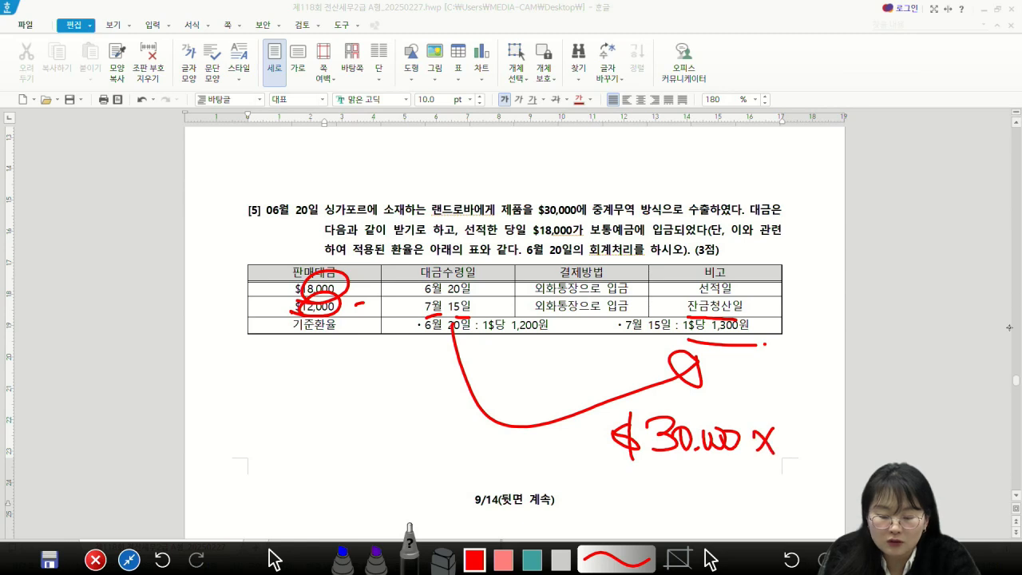
{"action": "mouse_move", "coordinate": [783, 429]}
{"action": "left_mouse_down"}
{"action": "mouse_move", "coordinate": [813, 447]}
{"action": "mouse_move", "coordinate": [807, 431]}
{"action": "left_mouse_up"}
{"action": "mouse_move", "coordinate": [822, 419]}
{"action": "left_mouse_down"}
{"action": "mouse_move", "coordinate": [822, 435]}
{"action": "mouse_move", "coordinate": [889, 433]}
{"action": "left_mouse_up"}
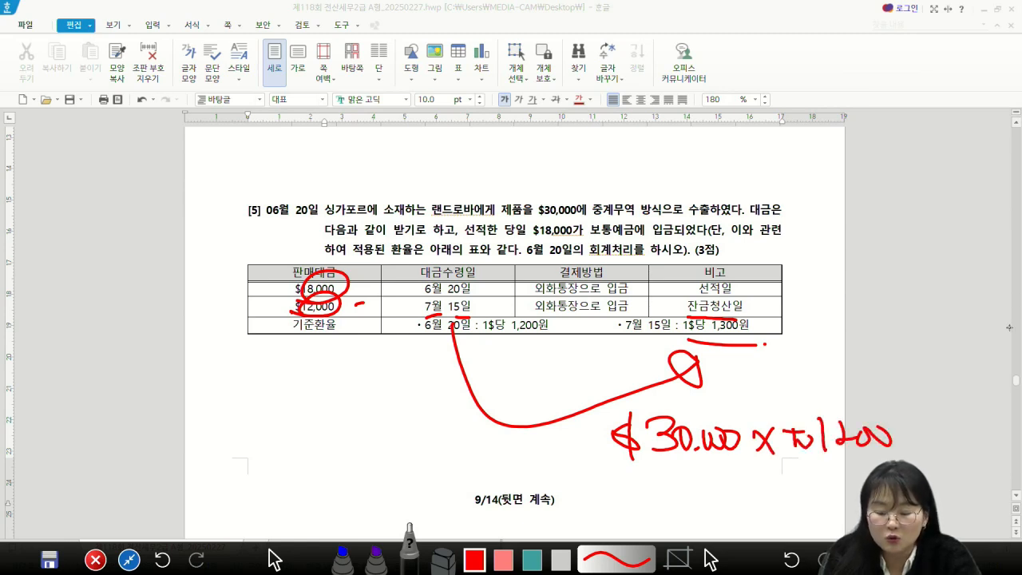
Step: Write the result = 36,000,000 under the calculation and leave annotation mode, discarding the markings
{"action": "left_click_drag", "start_coordinate": [678, 496], "coordinate": [701, 494]}
{"action": "mouse_move", "coordinate": [681, 507]}
{"action": "left_mouse_down"}
{"action": "mouse_move", "coordinate": [736, 509]}
{"action": "mouse_move", "coordinate": [721, 524]}
{"action": "left_mouse_up"}
{"action": "left_click_drag", "start_coordinate": [750, 484], "coordinate": [749, 509]}
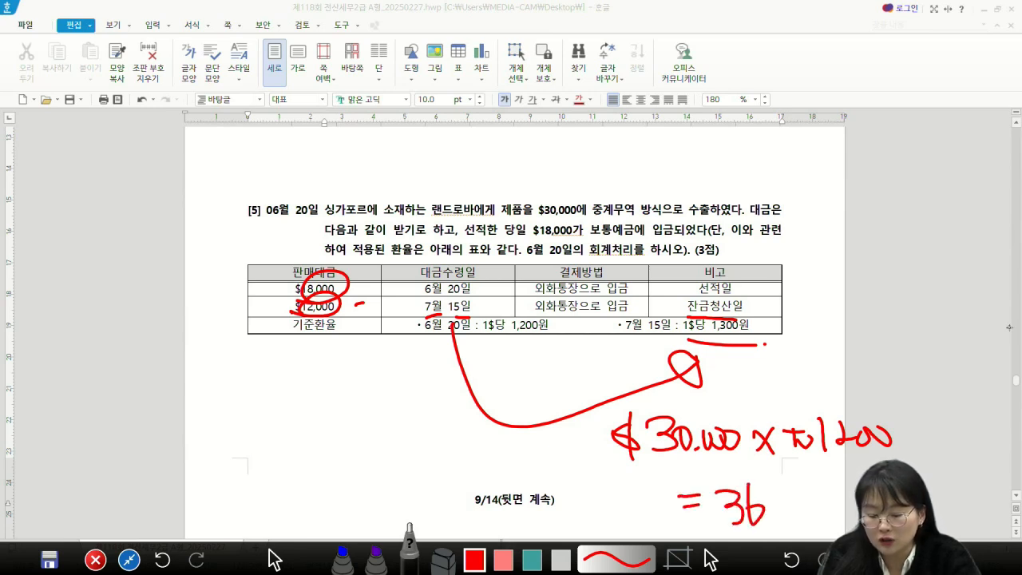
{"action": "left_click_drag", "start_coordinate": [771, 520], "coordinate": [773, 524]}
{"action": "left_click_drag", "start_coordinate": [784, 501], "coordinate": [819, 503]}
{"action": "left_click_drag", "start_coordinate": [824, 501], "coordinate": [843, 501]}
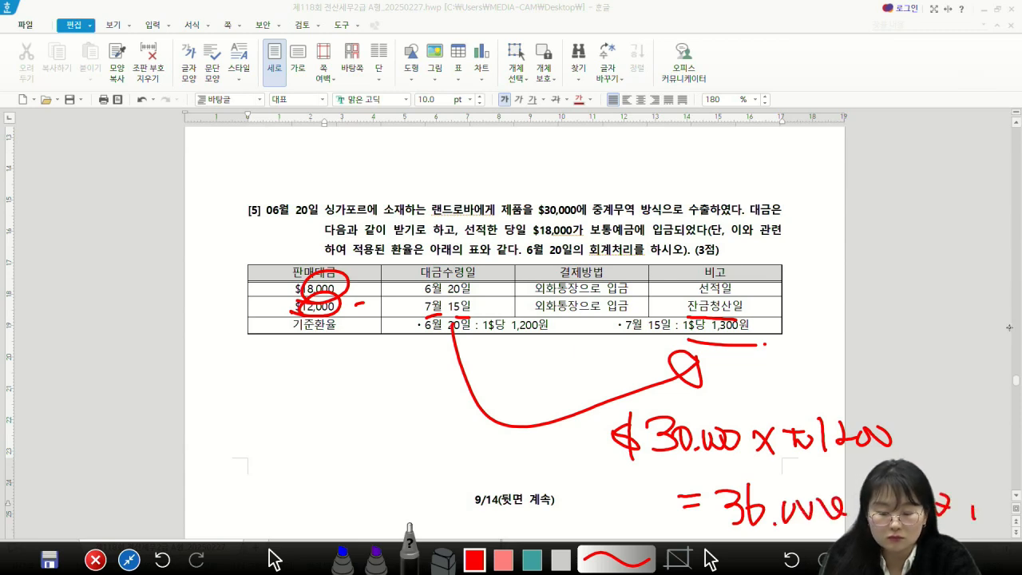
{"action": "left_click", "coordinate": [276, 559]}
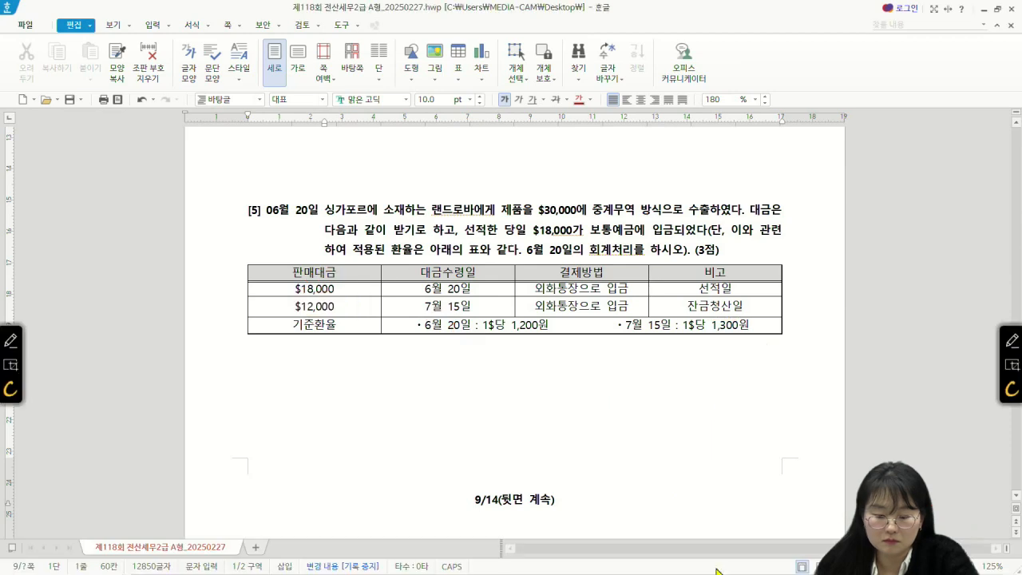
Step: Switch to KcLep's purchase and sales voucher entry and set the voucher day to June 20
{"action": "left_click", "coordinate": [312, 561]}
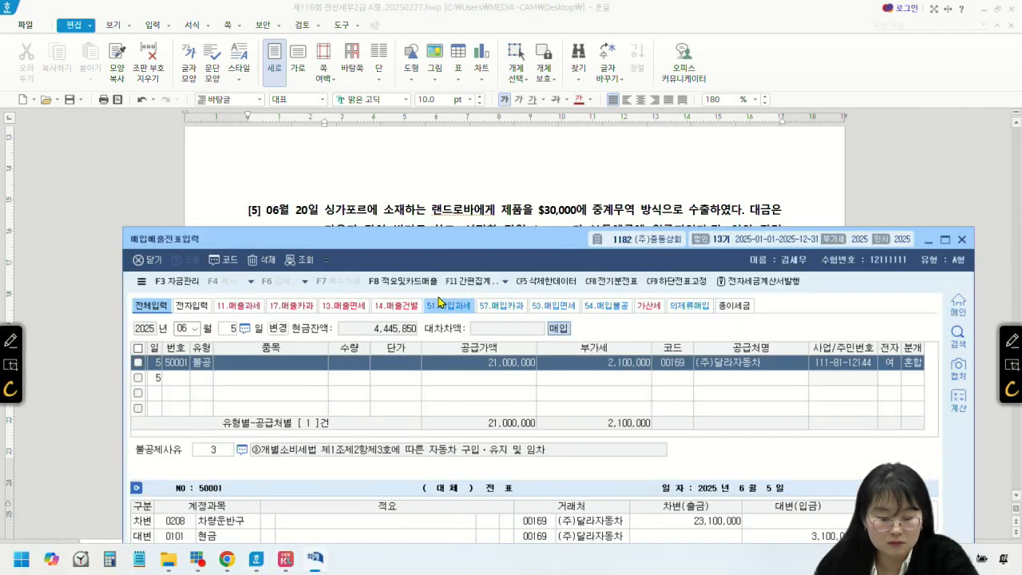
{"action": "left_click_drag", "start_coordinate": [449, 243], "coordinate": [450, 353]}
{"action": "left_click", "coordinate": [235, 439]}
{"action": "type", "text": "20"}
{"action": "key", "text": "Return"}
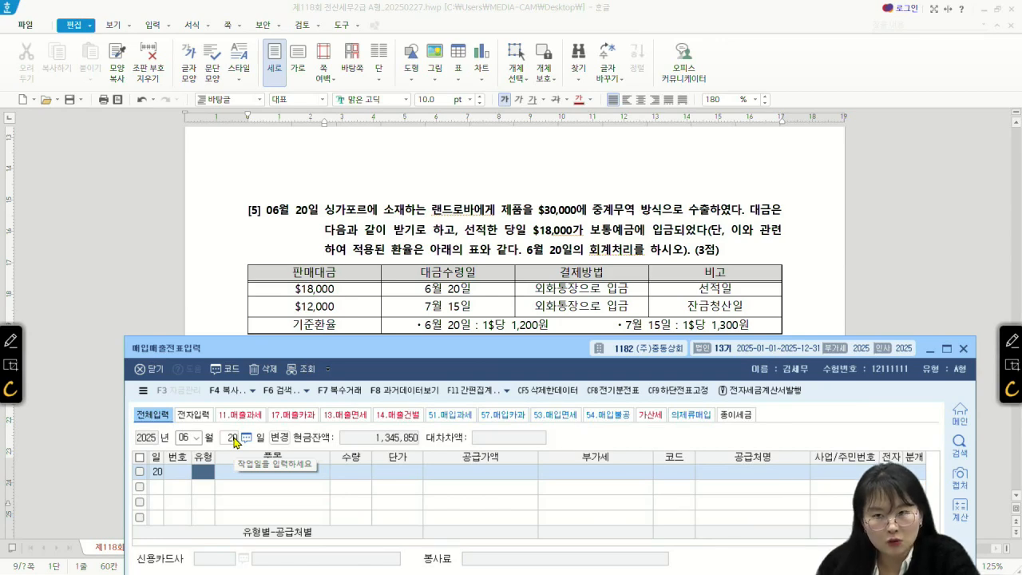
{"action": "left_click_drag", "start_coordinate": [434, 357], "coordinate": [425, 142]}
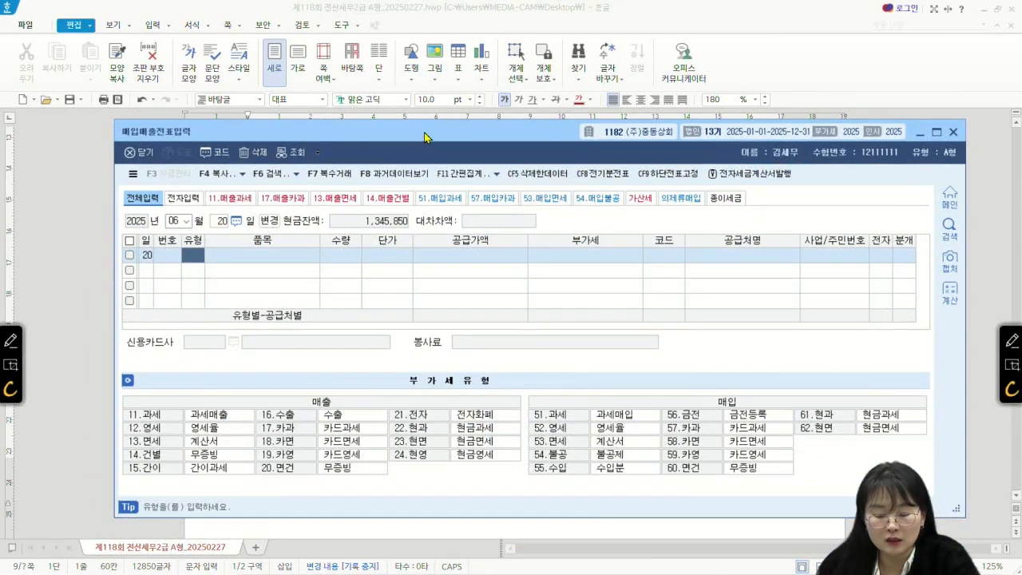
Step: Set the June 20 voucher's VAT type to 16 수출
{"action": "type", "text": "16"}
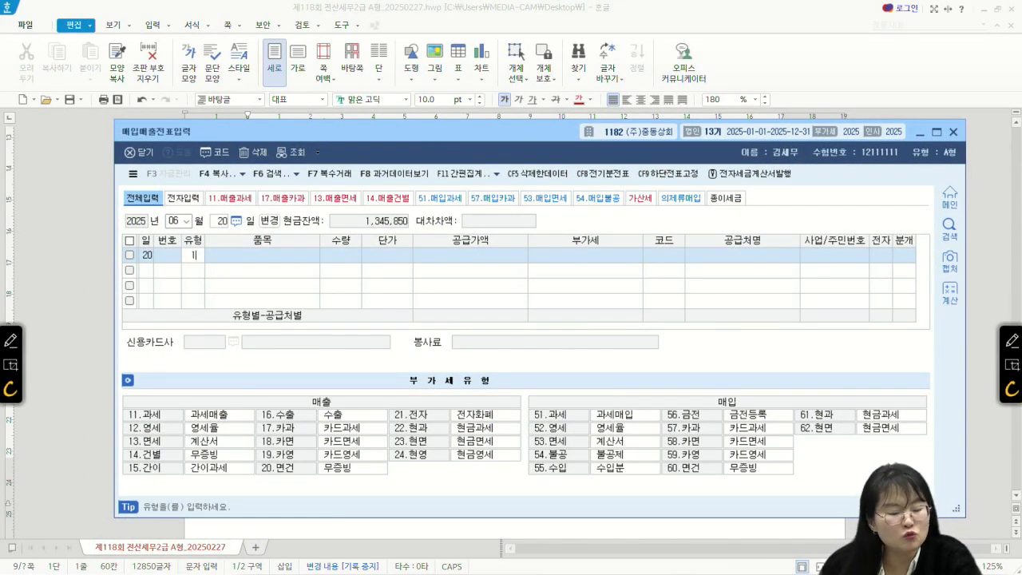
{"action": "key", "text": "Return"}
{"action": "left_click_drag", "start_coordinate": [425, 138], "coordinate": [440, 304]}
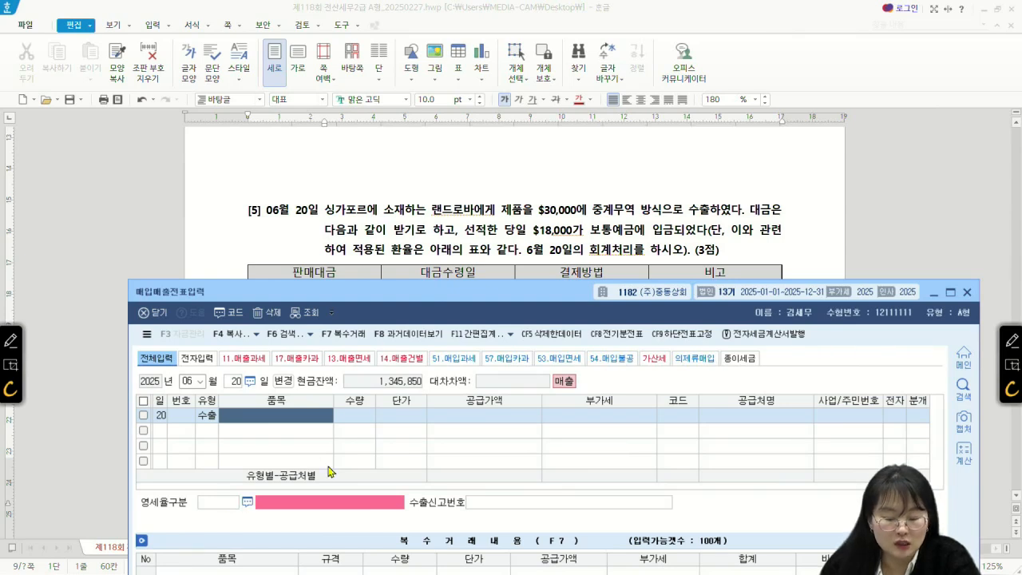
{"action": "left_click", "coordinate": [493, 415]}
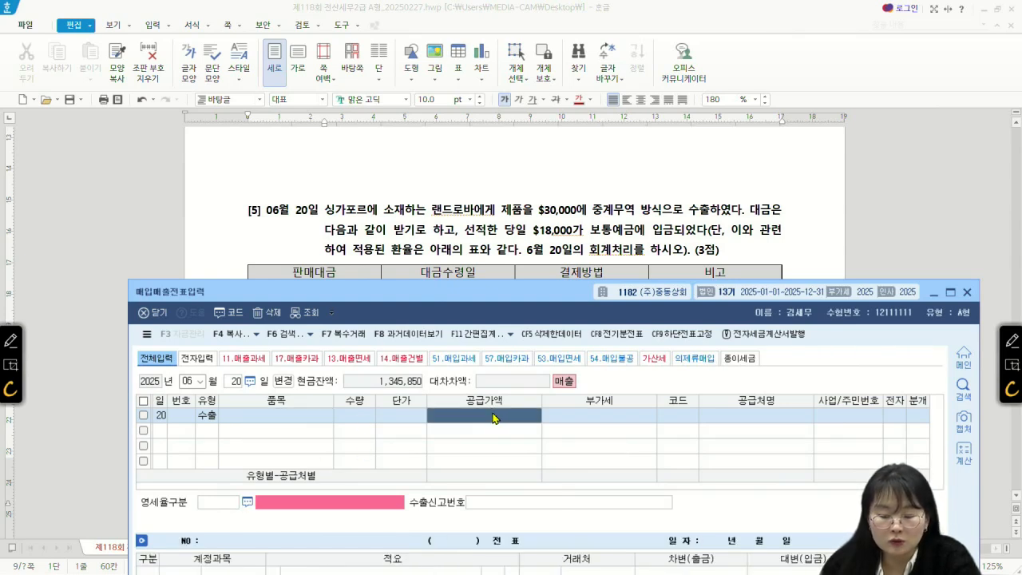
{"action": "type", "text": "36000"}
{"action": "key", "text": "Return"}
{"action": "key", "text": "Return"}
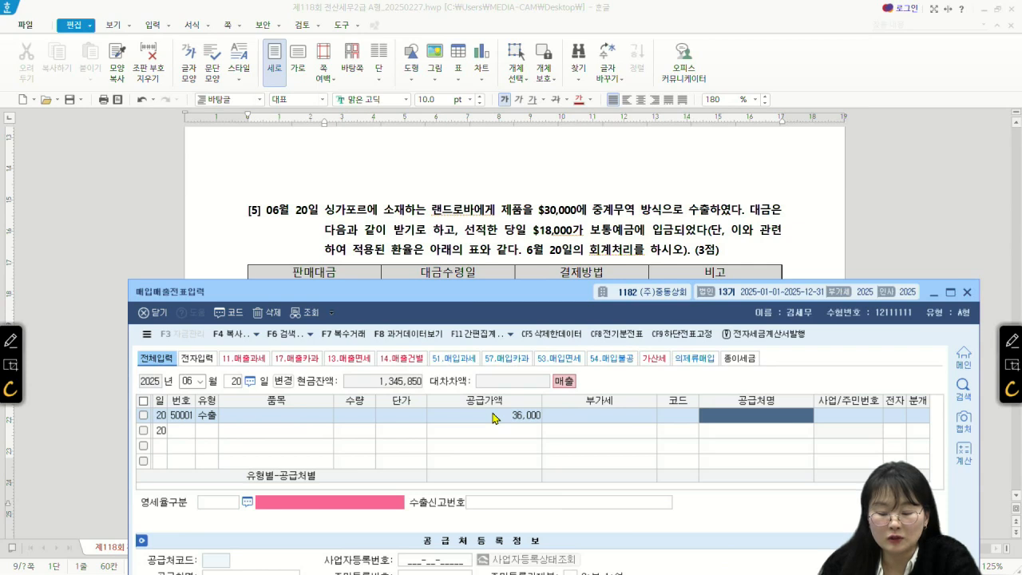
{"action": "key", "text": "Left"}
{"action": "key", "text": "Left"}
{"action": "key", "text": "Left"}
{"action": "key", "text": "Left"}
{"action": "key", "text": "Left"}
{"action": "type", "text": "3"}
{"action": "key", "text": "Left"}
{"action": "key", "text": "BackSpace"}
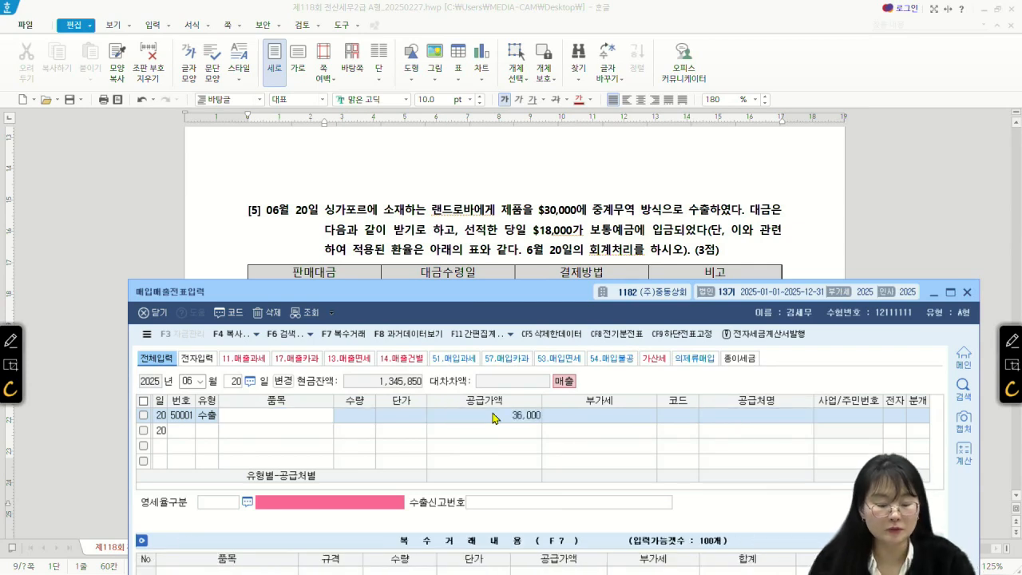
Step: Set the June 20 export voucher's supply value to 36,000,000
{"action": "left_click", "coordinate": [492, 418]}
{"action": "type", "text": "36000000"}
{"action": "key", "text": "Return"}
{"action": "key", "text": "Return"}
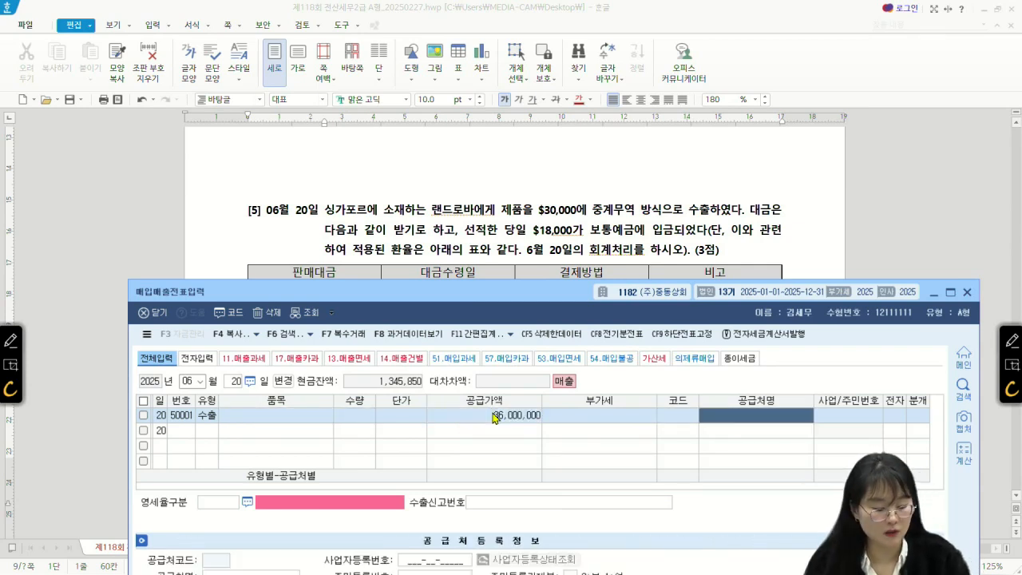
Step: Look up 랜드 in the customer list and assign 00170 랜드로바 as the voucher's customer
{"action": "key", "text": "Left"}
{"action": "key", "text": "F2"}
{"action": "type", "text": "랜"}
{"action": "key", "text": "Return"}
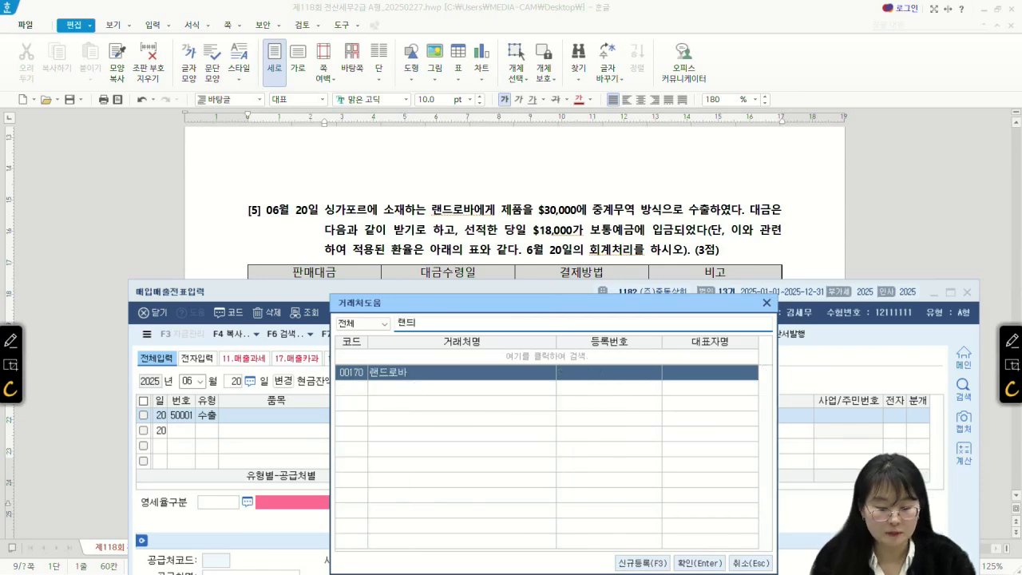
{"action": "key", "text": "Return"}
Step: Set the journal type to 3 혼합 and the zero-rate category to 2 중계무역·위탁판매·외국인도
{"action": "left_click", "coordinate": [919, 417]}
{"action": "type", "text": "3"}
{"action": "key", "text": "Return"}
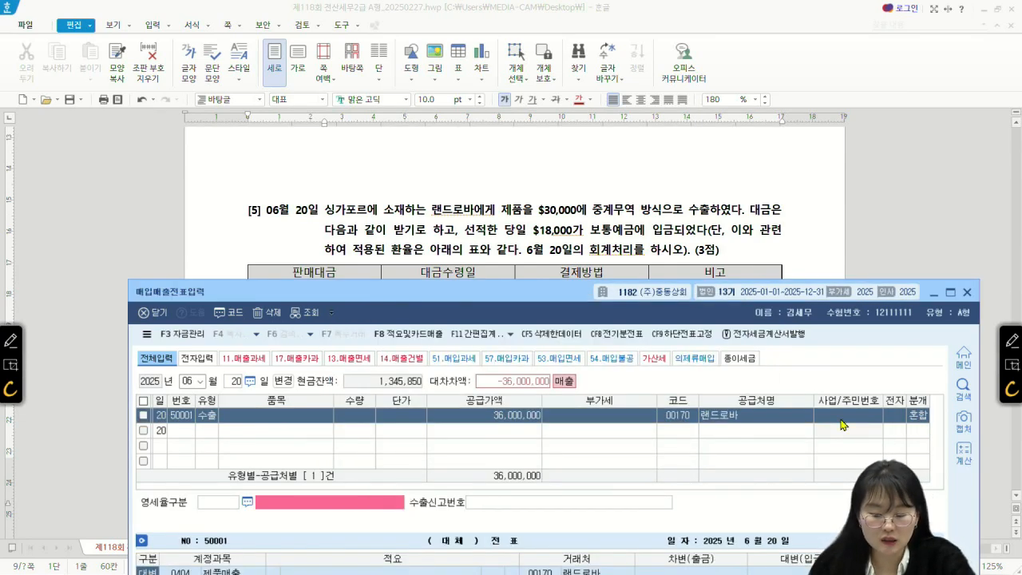
{"action": "left_click", "coordinate": [249, 502]}
{"action": "double_click", "coordinate": [345, 396]}
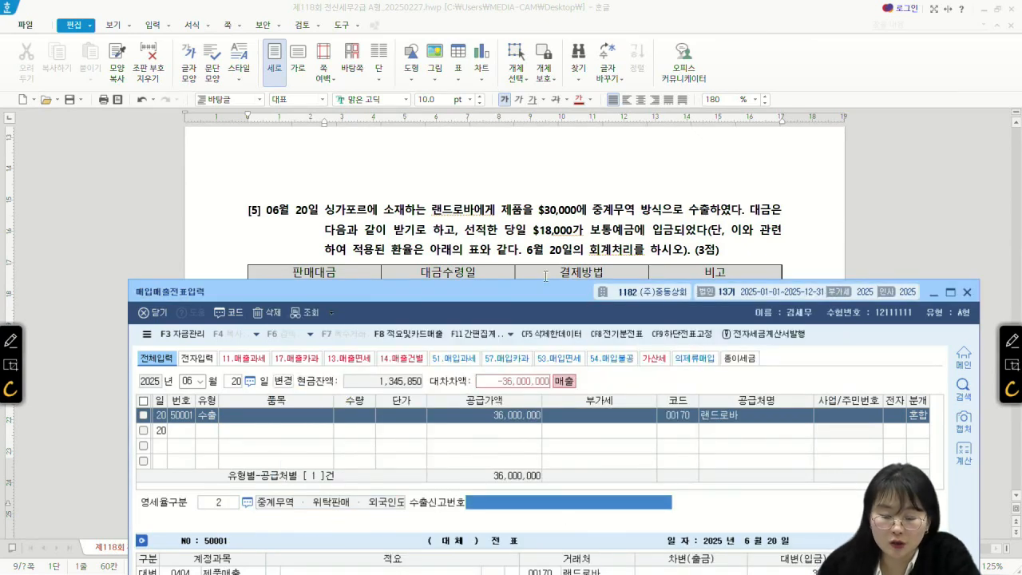
Step: Add a debit line for account 0103 보통예금 to the June 20 journal
{"action": "scroll", "coordinate": [479, 240], "scroll_direction": "down", "scroll_amount": 3}
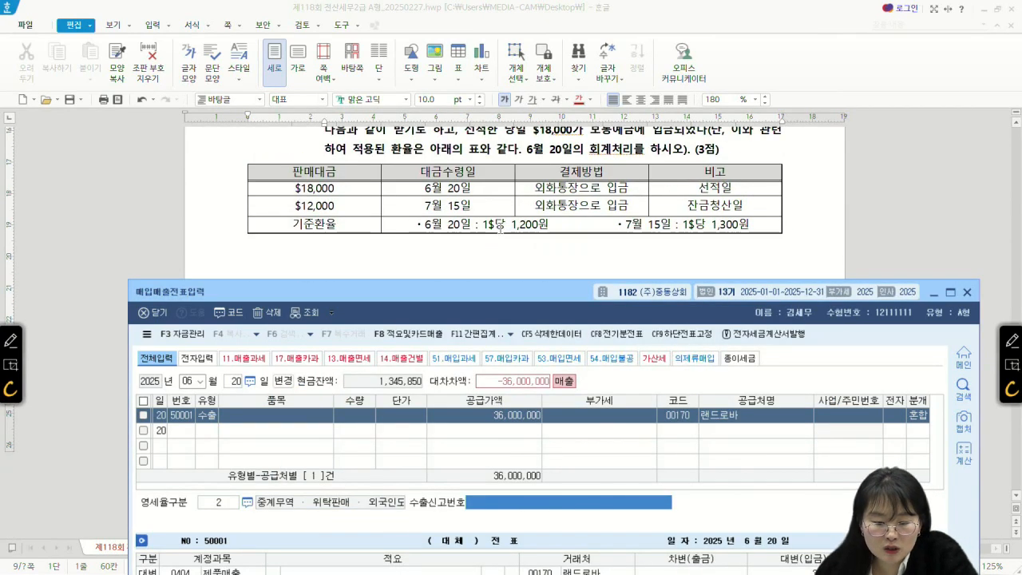
{"action": "scroll", "coordinate": [499, 226], "scroll_direction": "up", "scroll_amount": 2}
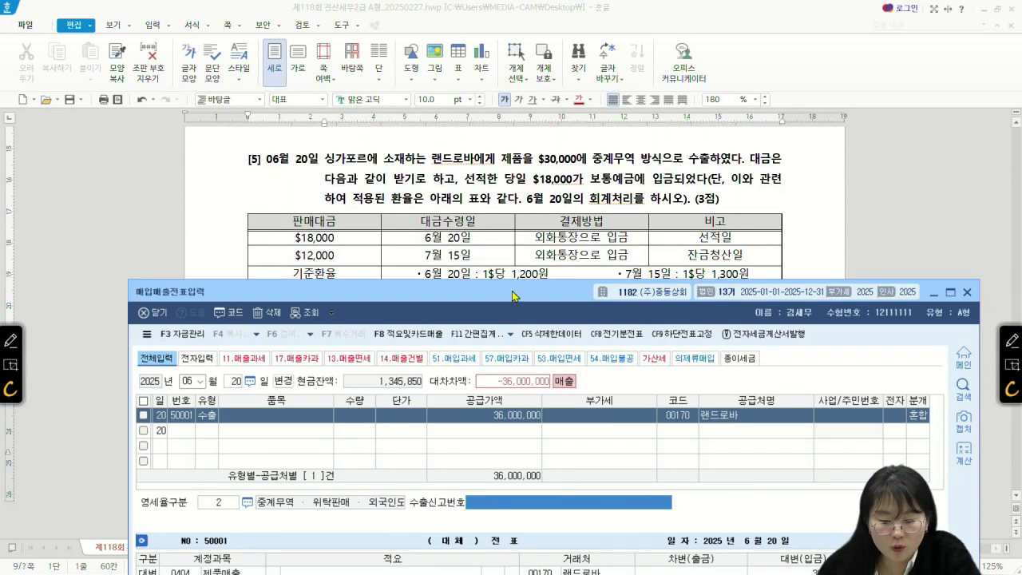
{"action": "left_click_drag", "start_coordinate": [523, 292], "coordinate": [490, 296]}
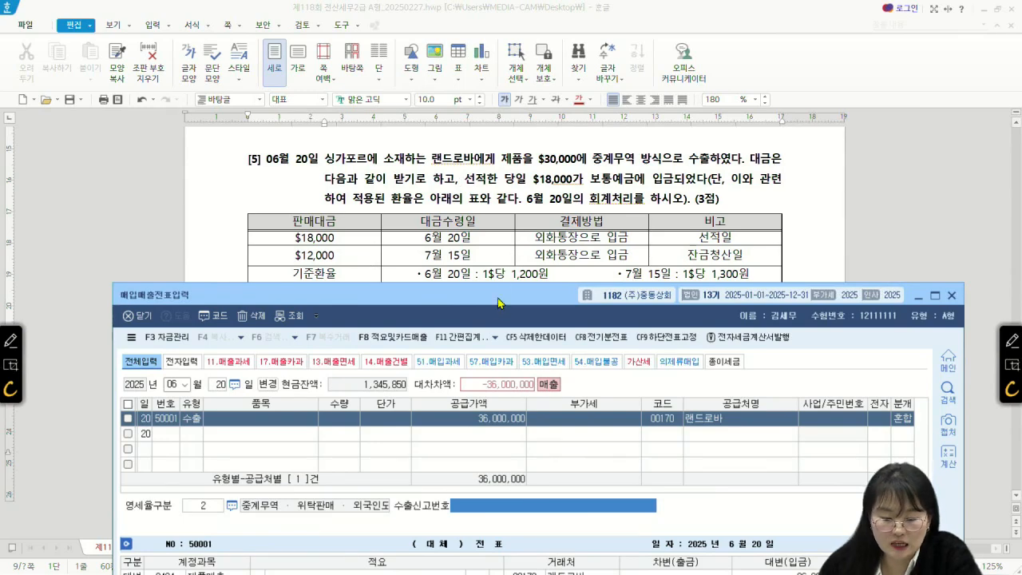
{"action": "left_click_drag", "start_coordinate": [498, 300], "coordinate": [494, 200]}
{"action": "left_click", "coordinate": [134, 481]}
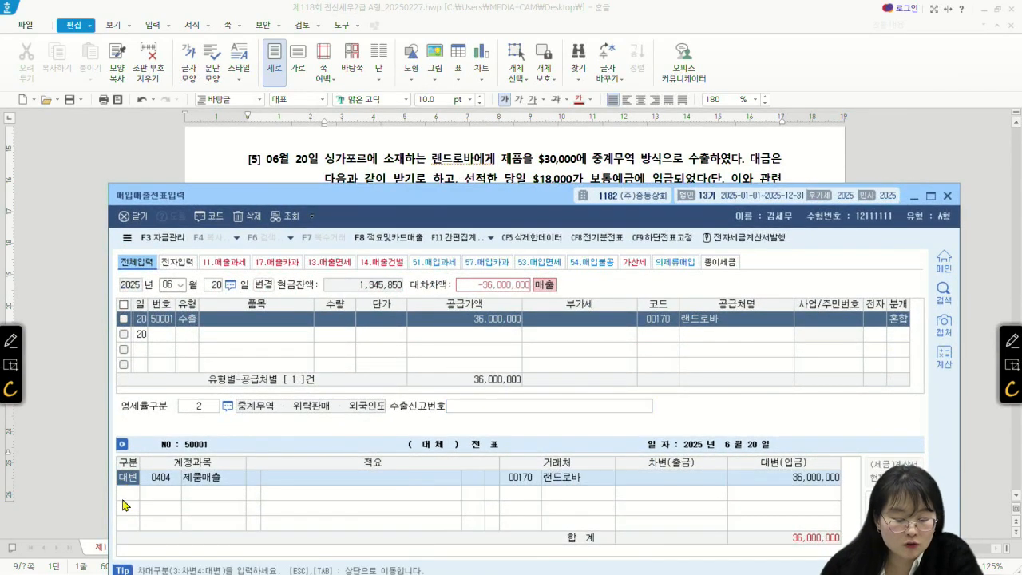
{"action": "left_click", "coordinate": [132, 494]}
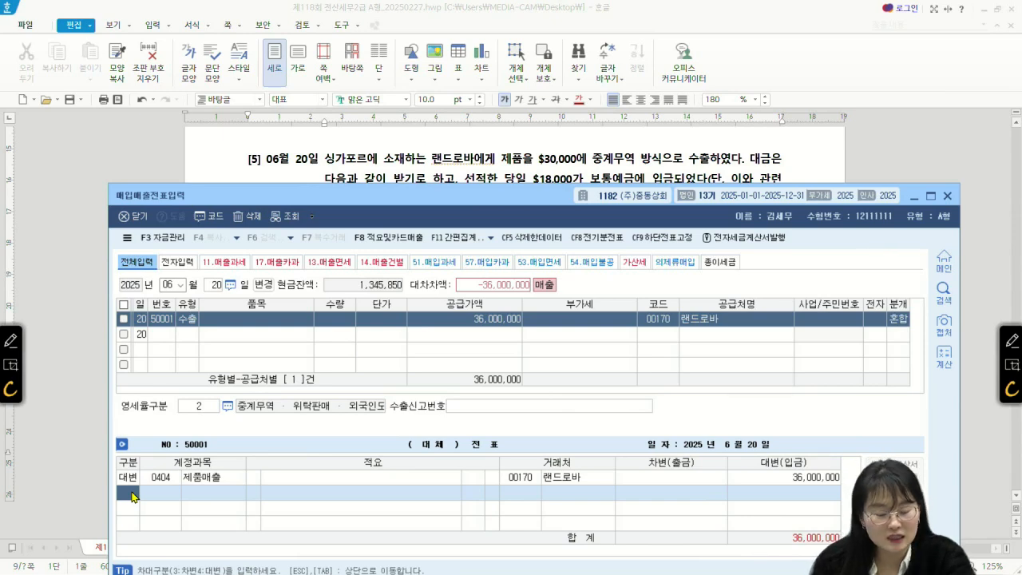
{"action": "type", "text": "3"}
{"action": "key", "text": "Return"}
{"action": "type", "text": "103"}
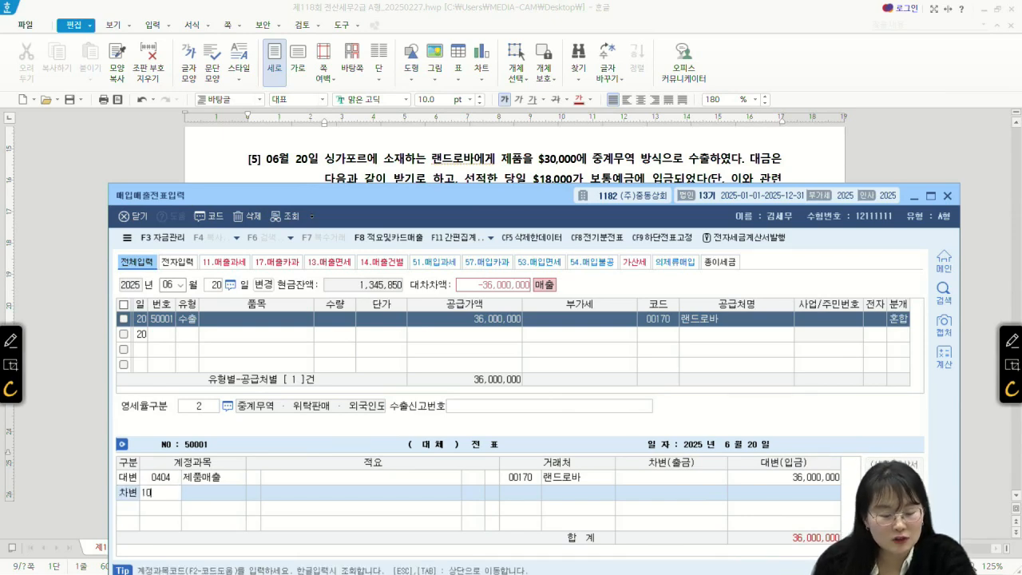
{"action": "key", "text": "Return"}
{"action": "key", "text": "Return"}
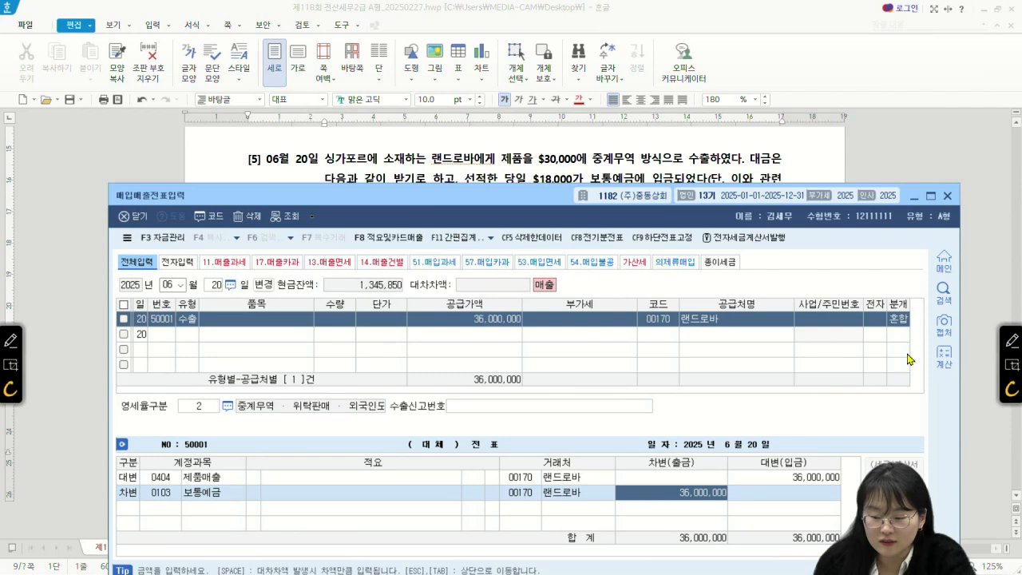
{"action": "left_click", "coordinate": [943, 357]}
{"action": "type", "text": "180000"}
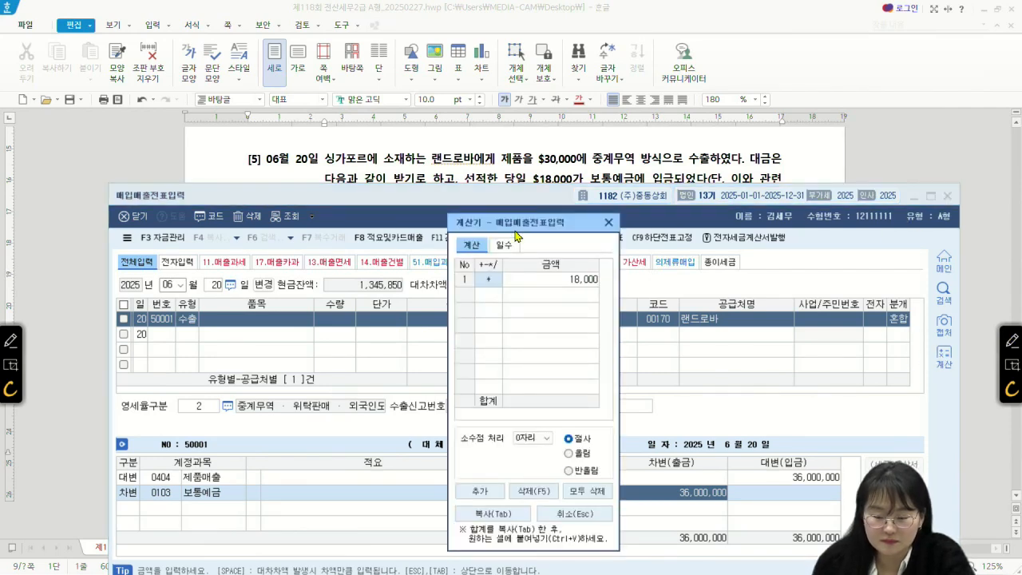
{"action": "left_click_drag", "start_coordinate": [517, 228], "coordinate": [366, 156]}
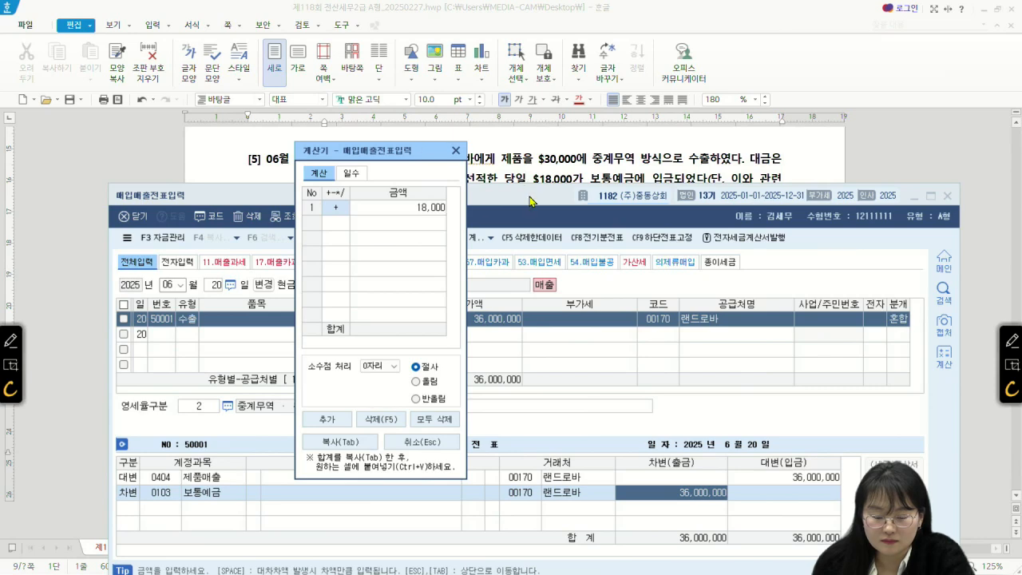
{"action": "double_click", "coordinate": [431, 209]}
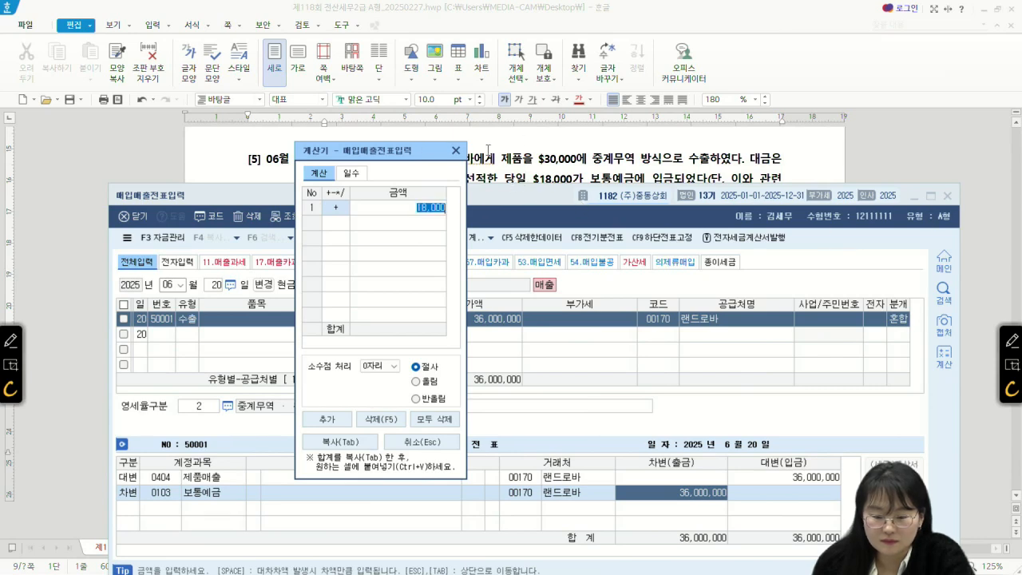
{"action": "left_click", "coordinate": [455, 150]}
Step: Set the 보통예금 line's debit amount to 21,600,000
{"action": "left_click_drag", "start_coordinate": [548, 203], "coordinate": [471, 225]}
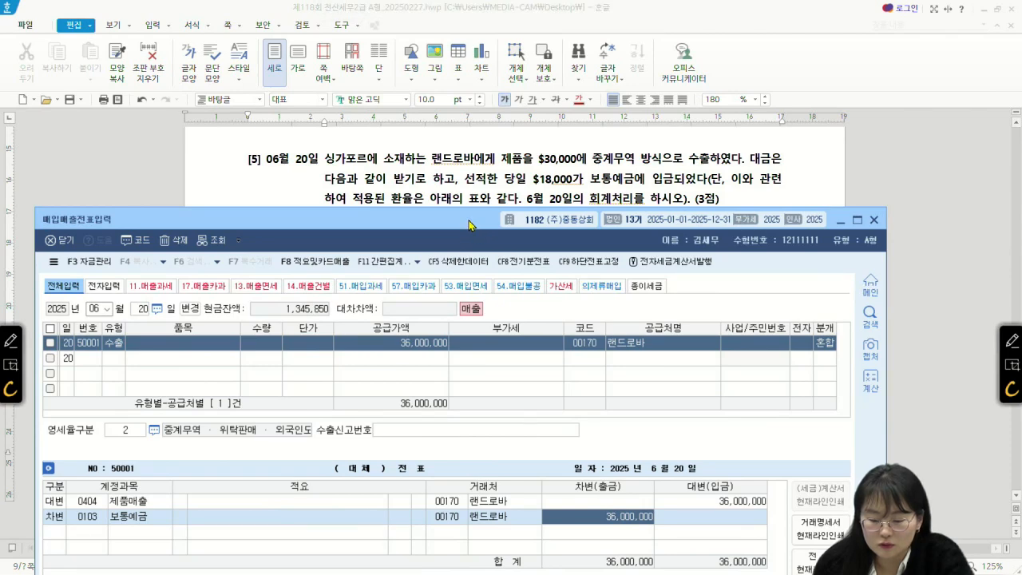
{"action": "left_click", "coordinate": [613, 524]}
{"action": "type", "text": "21,600"}
{"action": "key", "text": "plus"}
{"action": "key", "text": "Return"}
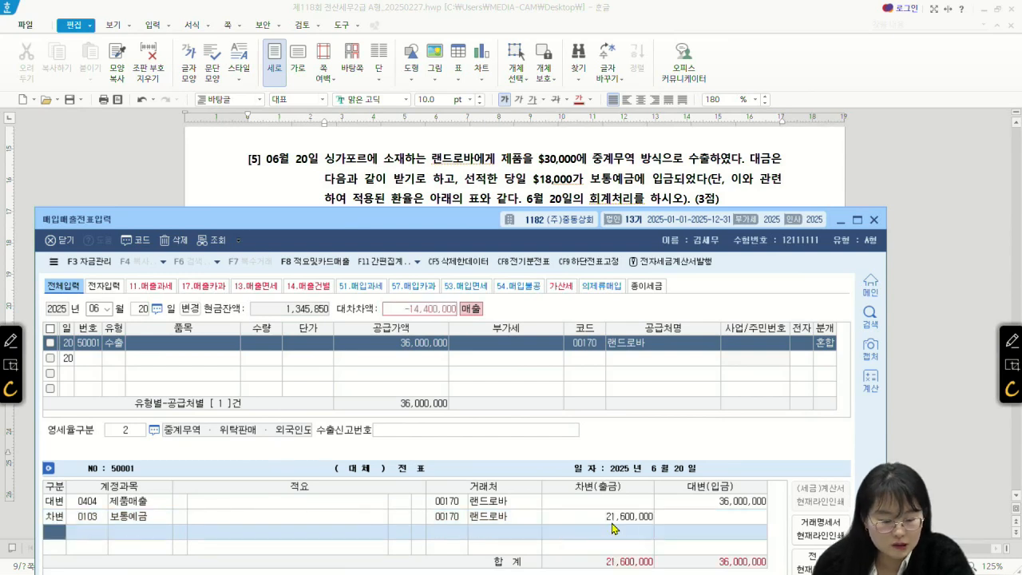
Step: Add a debit line of 14,400,000 to account 0108 외상매출금 to balance the June 20 journal
{"action": "type", "text": "3"}
{"action": "key", "text": "Return"}
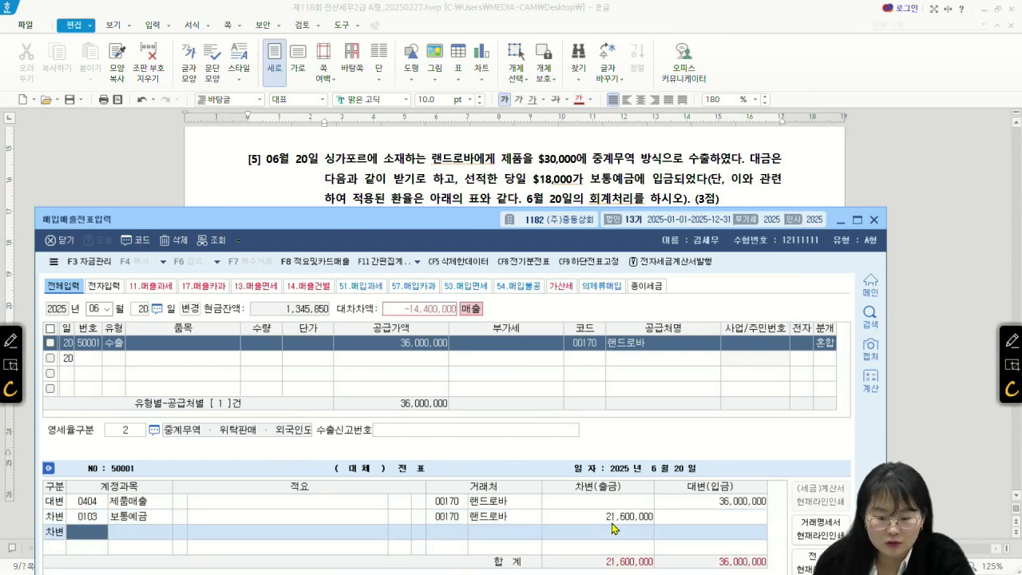
{"action": "type", "text": "108"}
{"action": "key", "text": "Return"}
{"action": "key", "text": "Return"}
{"action": "key", "text": "Return"}
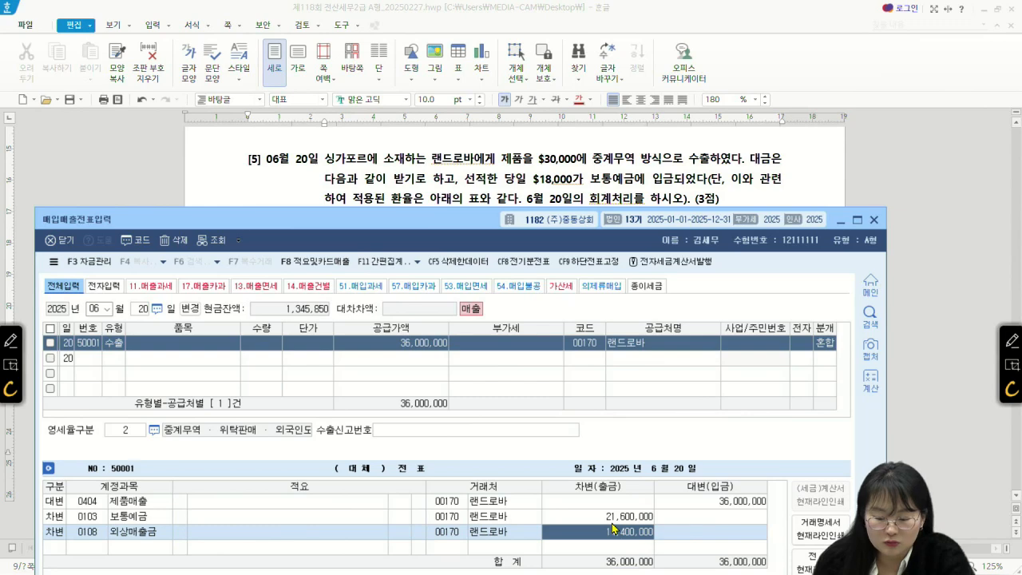
{"action": "left_click", "coordinate": [624, 519]}
{"action": "left_click", "coordinate": [627, 533]}
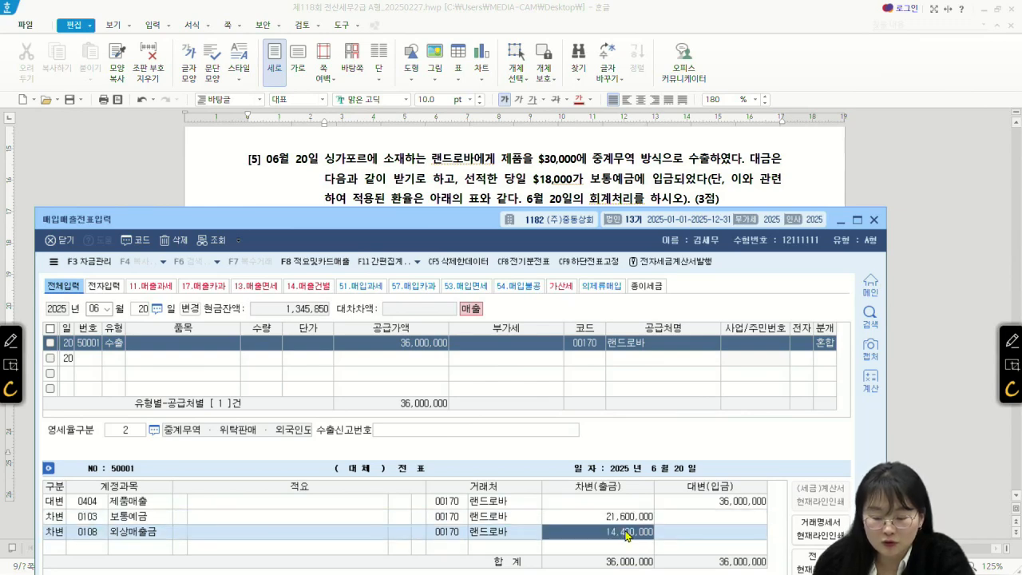
Step: Check the 보통예금 and 외상매출금 debit amounts against the payment and exchange-rate table of question [5]
{"action": "left_click", "coordinate": [630, 520]}
{"action": "left_click", "coordinate": [630, 531]}
{"action": "left_click", "coordinate": [630, 520]}
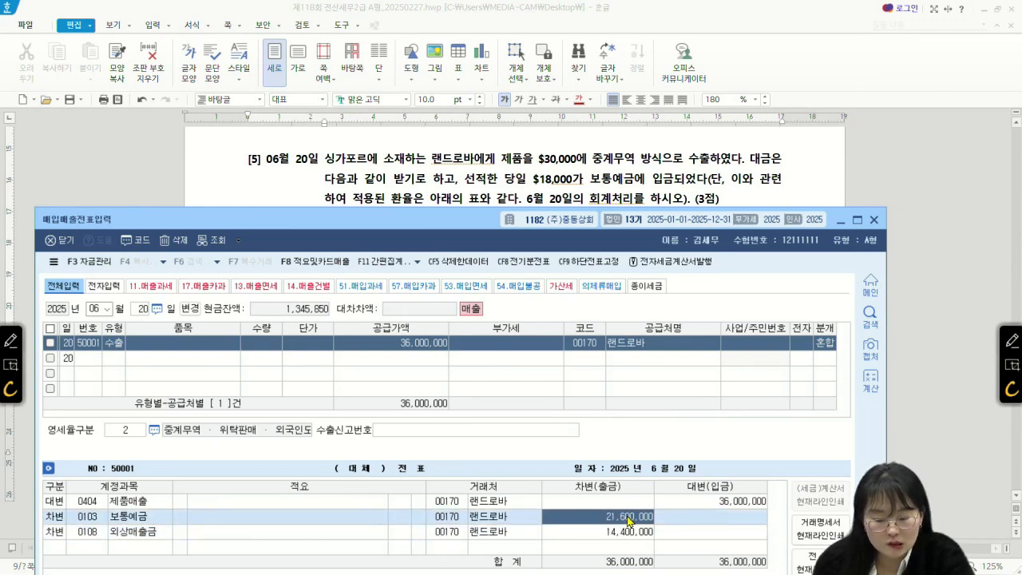
{"action": "left_click", "coordinate": [563, 185]}
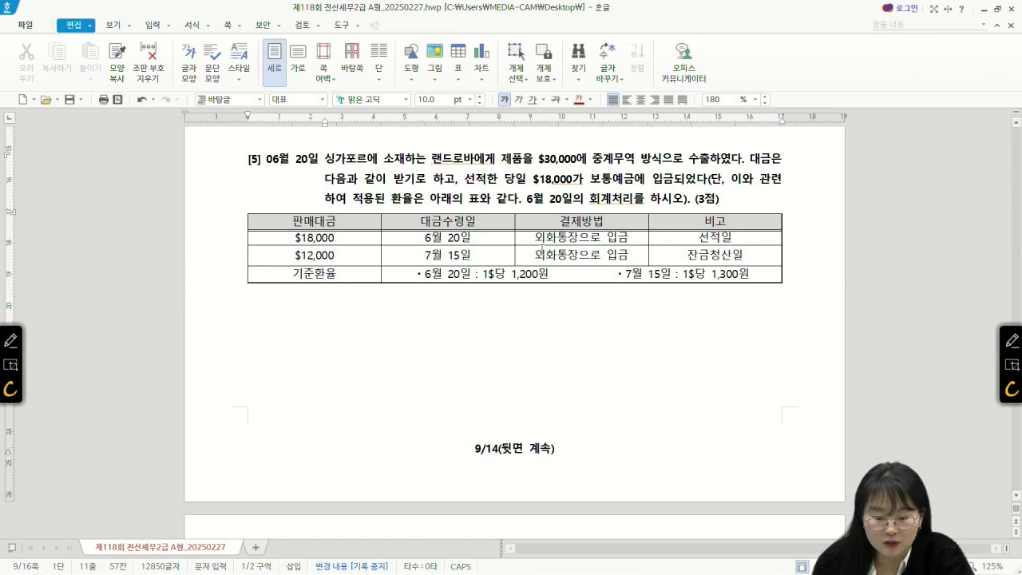
{"action": "left_click", "coordinate": [541, 254]}
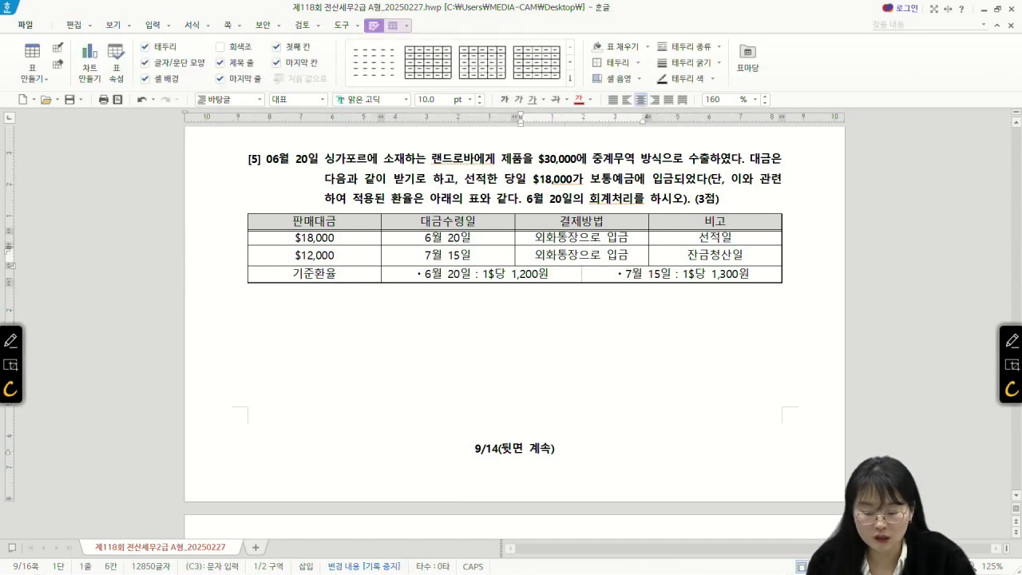
{"action": "left_click", "coordinate": [290, 564]}
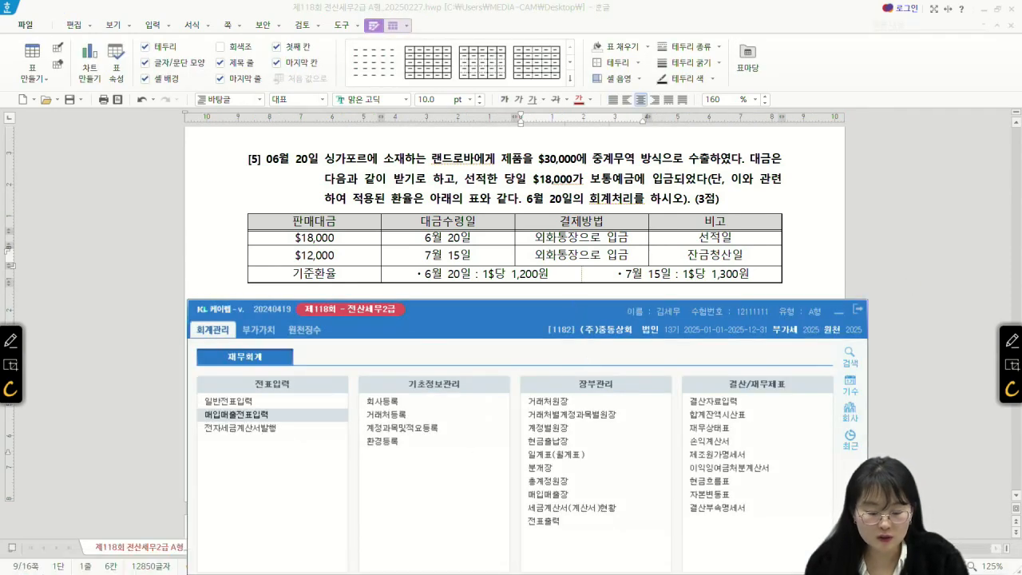
{"action": "left_click", "coordinate": [320, 564]}
{"action": "left_click_drag", "start_coordinate": [449, 221], "coordinate": [392, 284]}
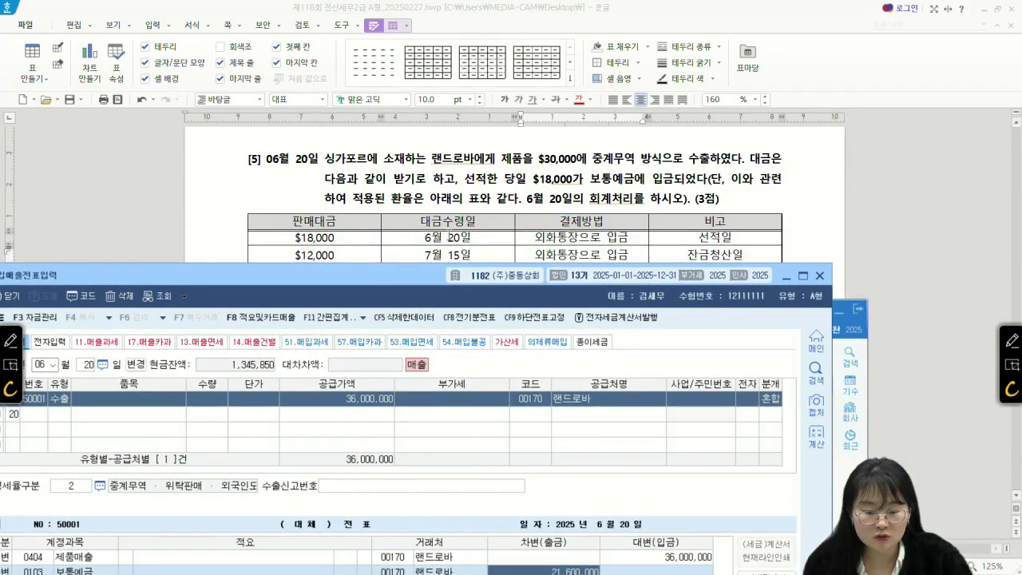
Step: Handwrite the conversion 18,000 × 1,200 → 보통 in red over the voucher window
{"action": "left_click", "coordinate": [1013, 343]}
{"action": "left_click_drag", "start_coordinate": [652, 437], "coordinate": [653, 472]}
{"action": "left_click", "coordinate": [692, 468]}
{"action": "left_click_drag", "start_coordinate": [683, 441], "coordinate": [734, 461]}
{"action": "left_click_drag", "start_coordinate": [736, 447], "coordinate": [780, 467]}
{"action": "mouse_move", "coordinate": [779, 444]}
{"action": "left_mouse_down"}
{"action": "mouse_move", "coordinate": [755, 470]}
{"action": "mouse_move", "coordinate": [796, 472]}
{"action": "mouse_move", "coordinate": [835, 455]}
{"action": "left_mouse_up"}
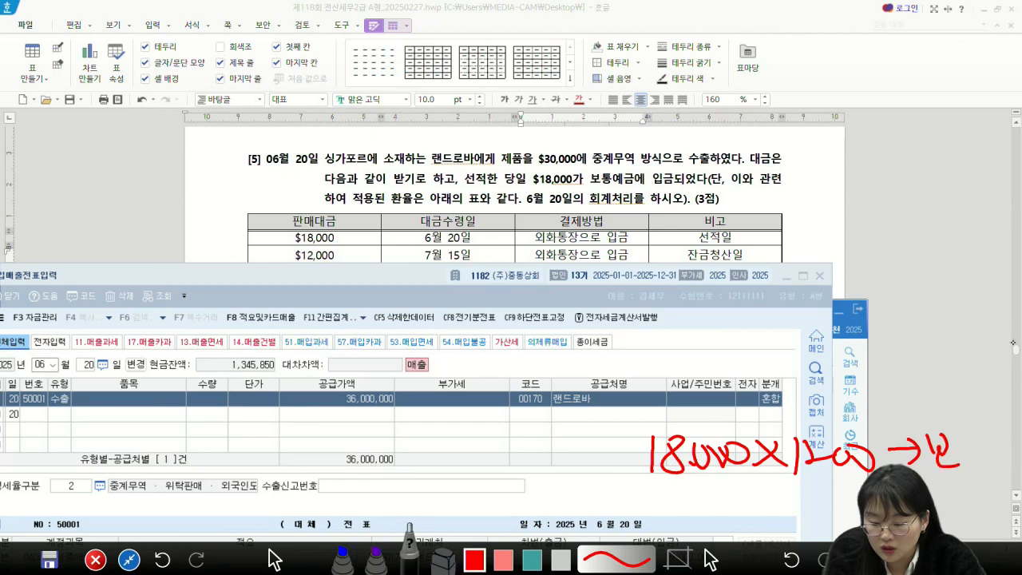
Step: Handwrite 12,000 × 1,200 with 외상 below the first conversion, and clear the red annotations
{"action": "mouse_move", "coordinate": [662, 498]}
{"action": "left_mouse_down"}
{"action": "mouse_move", "coordinate": [662, 534]}
{"action": "mouse_move", "coordinate": [709, 524]}
{"action": "left_mouse_up"}
{"action": "left_click", "coordinate": [691, 523]}
{"action": "mouse_move", "coordinate": [712, 508]}
{"action": "left_mouse_down"}
{"action": "mouse_move", "coordinate": [727, 525]}
{"action": "mouse_move", "coordinate": [743, 521]}
{"action": "left_mouse_up"}
{"action": "left_click_drag", "start_coordinate": [775, 510], "coordinate": [790, 524]}
{"action": "left_click_drag", "start_coordinate": [801, 495], "coordinate": [799, 524]}
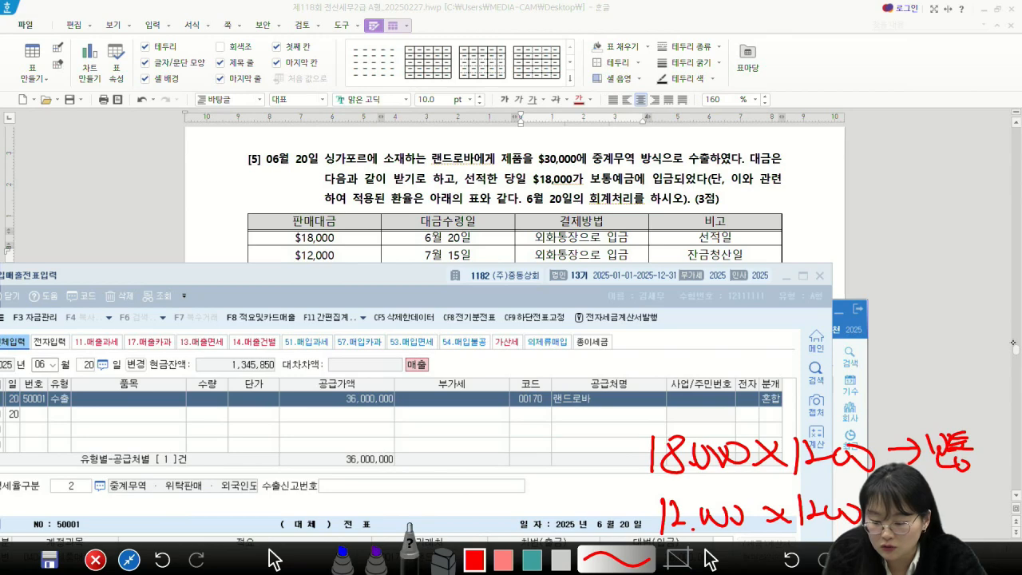
{"action": "left_click_drag", "start_coordinate": [975, 499], "coordinate": [978, 515]}
{"action": "left_click", "coordinate": [1004, 523]}
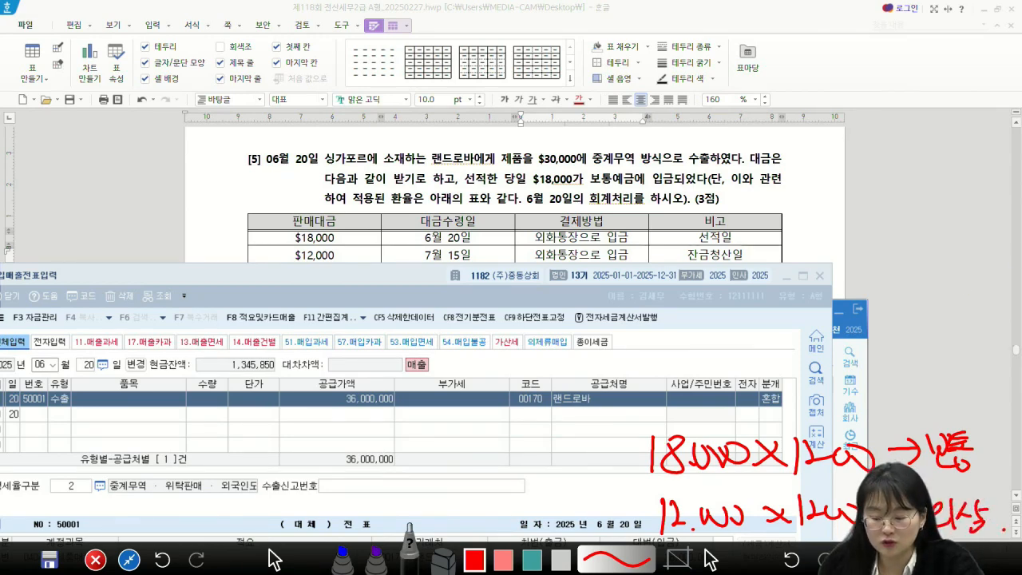
{"action": "key", "text": "Escape"}
Step: Read problem 3 question [1] on the credit card sales and purchases for the 2025 second-term preliminary VAT return
{"action": "mouse_move", "coordinate": [418, 284]}
{"action": "left_mouse_down"}
{"action": "mouse_move", "coordinate": [443, 398]}
{"action": "mouse_move", "coordinate": [495, 252]}
{"action": "mouse_move", "coordinate": [500, 168]}
{"action": "left_mouse_up"}
{"action": "left_click", "coordinate": [968, 414]}
{"action": "scroll", "coordinate": [703, 308], "scroll_direction": "down", "scroll_amount": 6}
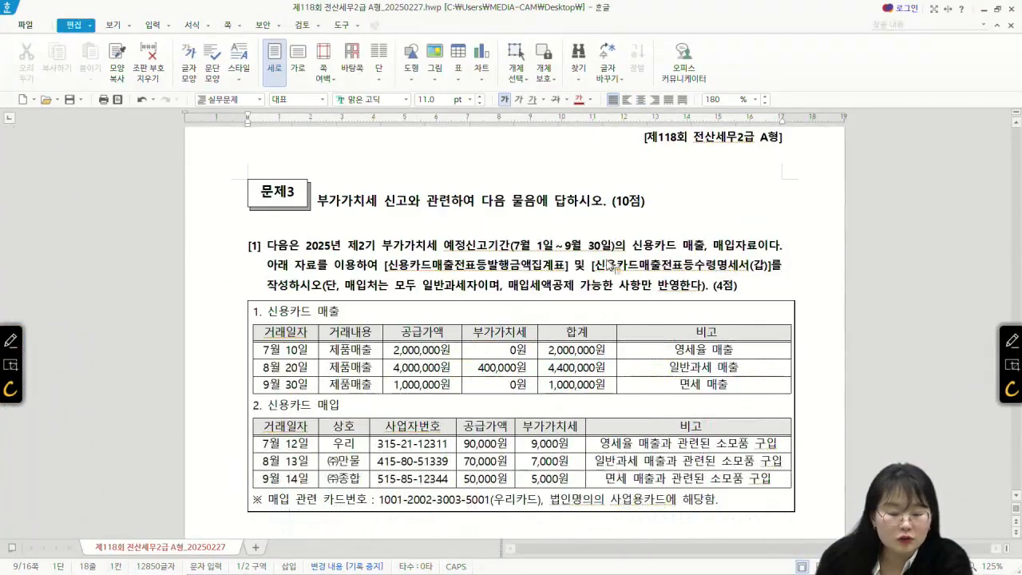
{"action": "scroll", "coordinate": [610, 264], "scroll_direction": "down", "scroll_amount": 2}
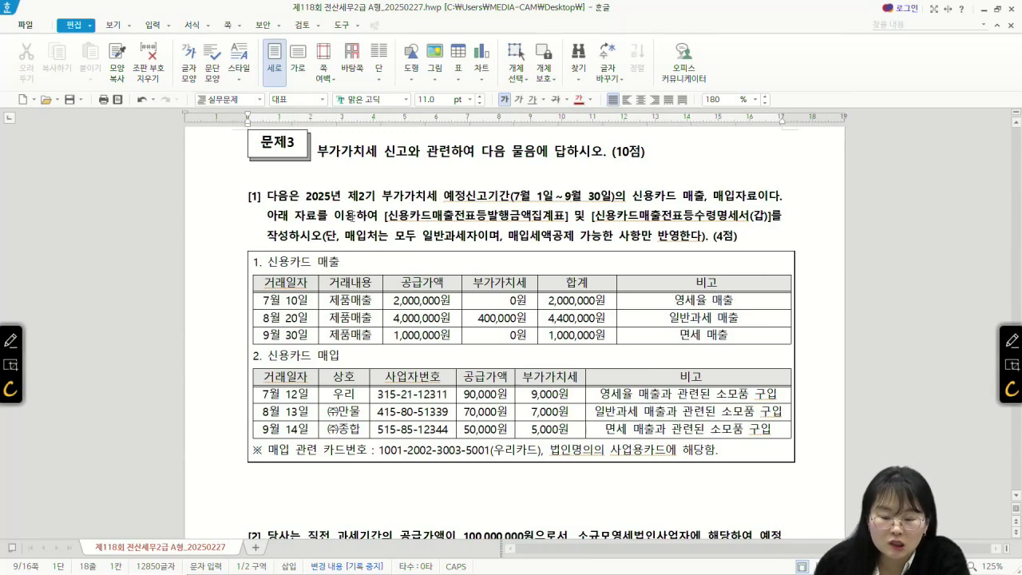
{"action": "left_click_drag", "start_coordinate": [489, 216], "coordinate": [537, 200]}
{"action": "left_click_drag", "start_coordinate": [683, 225], "coordinate": [724, 226]}
{"action": "left_click", "coordinate": [616, 240]}
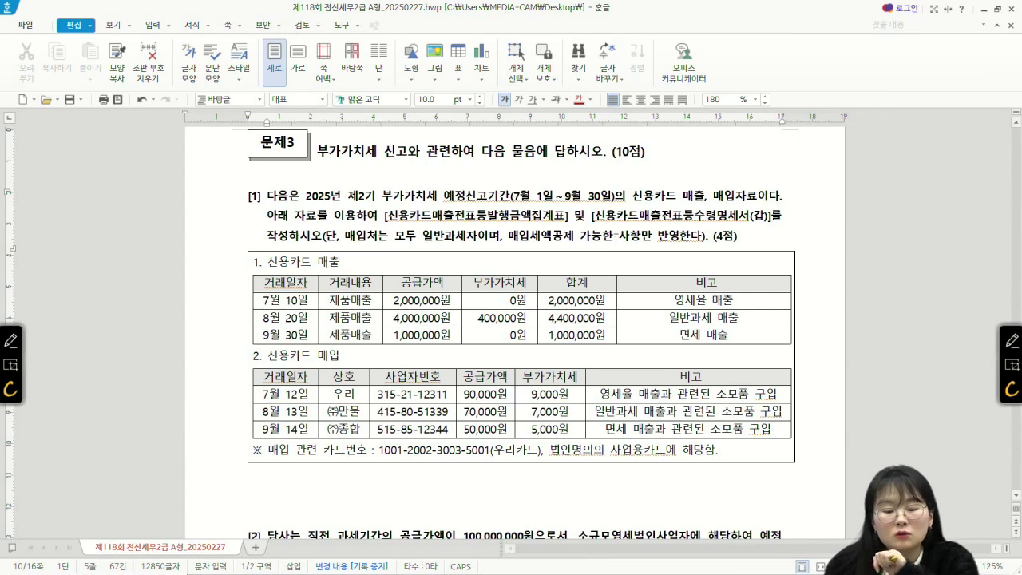
{"action": "left_click_drag", "start_coordinate": [356, 229], "coordinate": [736, 242]}
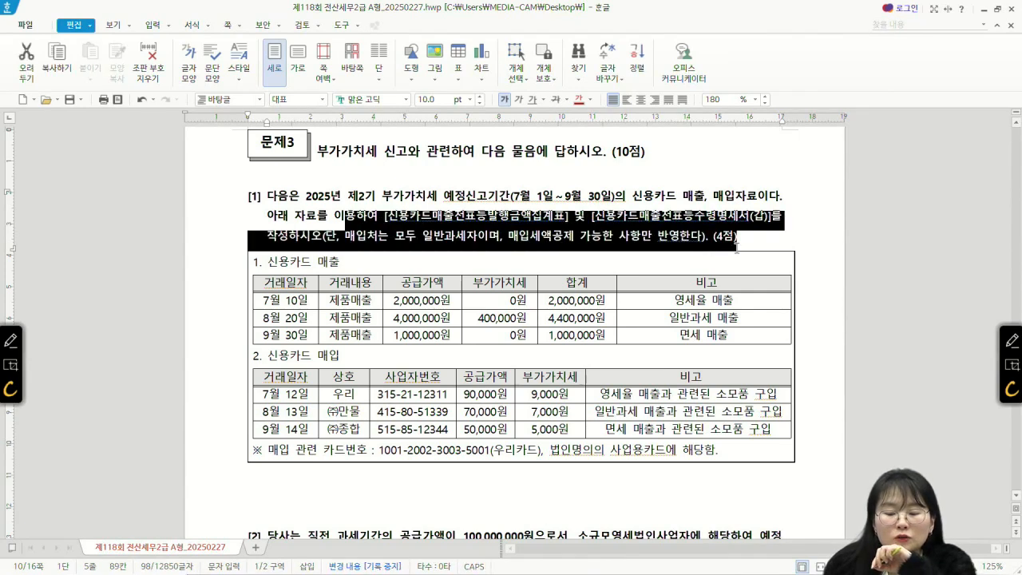
{"action": "left_click", "coordinate": [530, 237]}
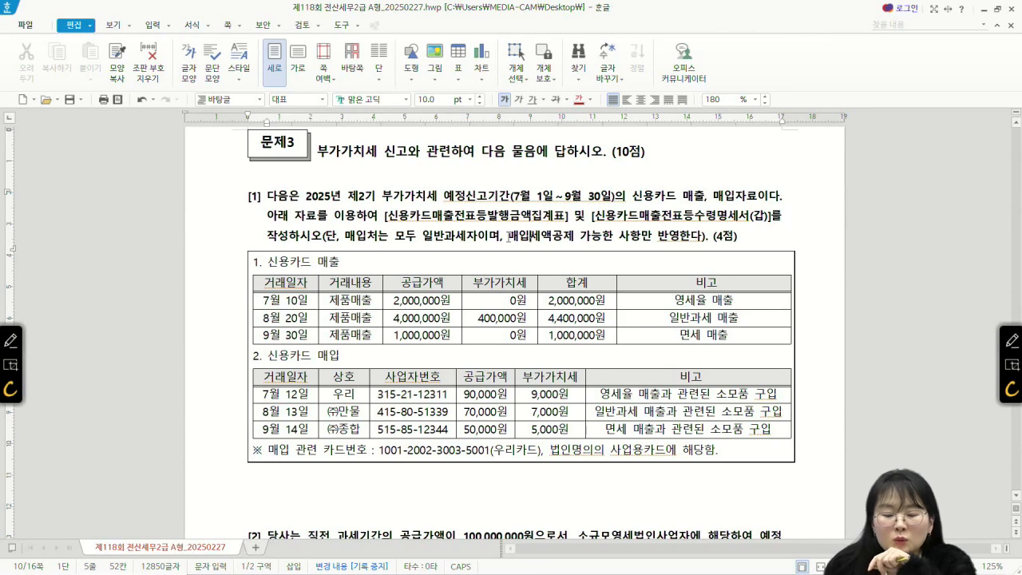
Step: Close the 매입매출전표입력 window and open 신용카드매출전표등발행금액집계표 from the 부가가치 functions in KcLep
{"action": "left_click", "coordinate": [316, 556]}
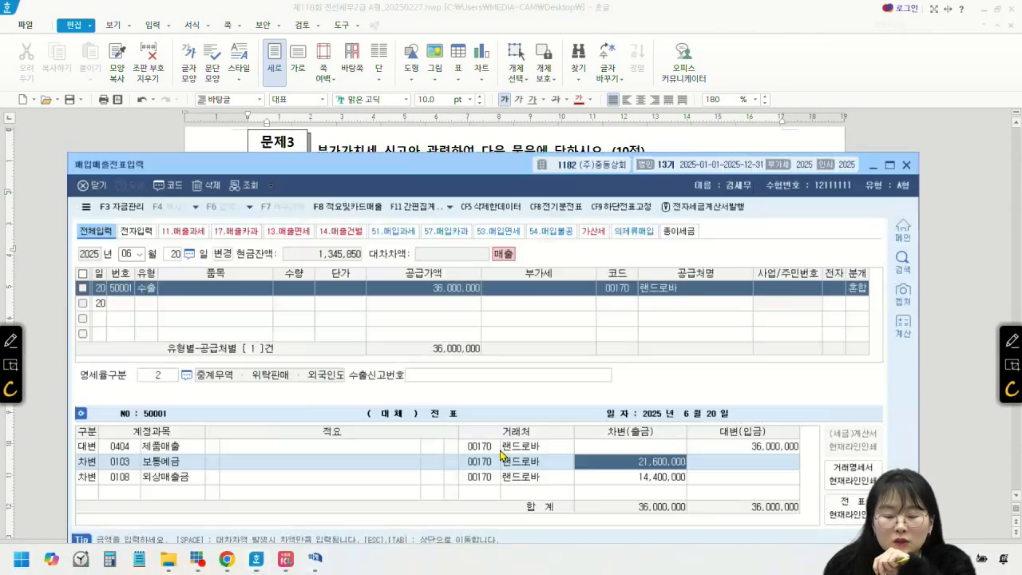
{"action": "left_click", "coordinate": [909, 162]}
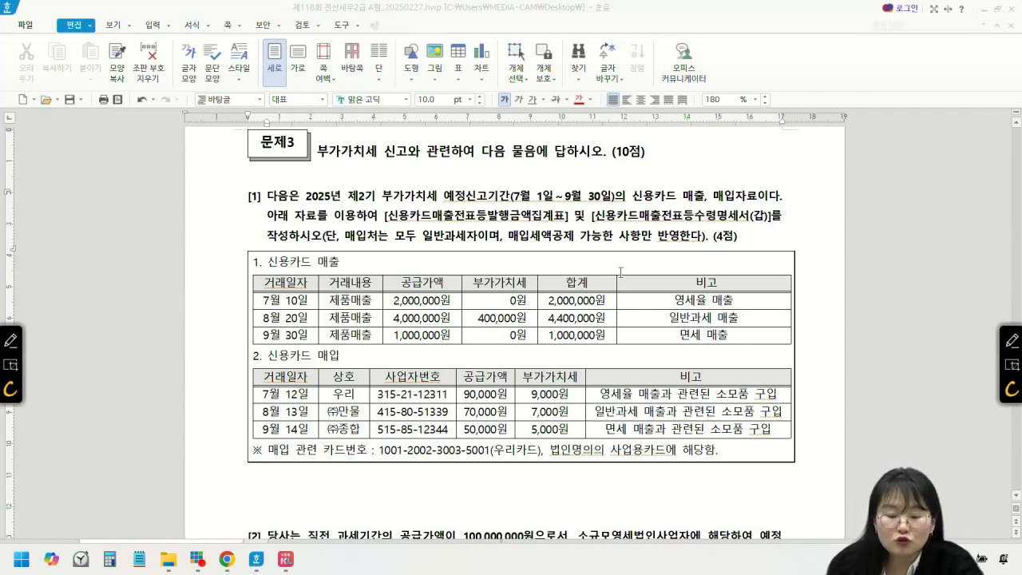
{"action": "left_click", "coordinate": [286, 559]}
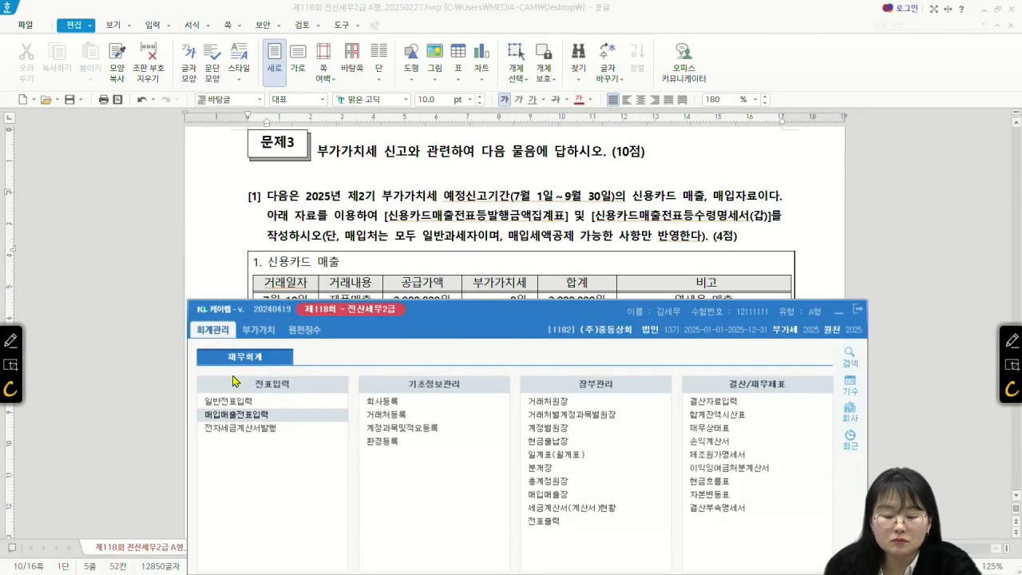
{"action": "left_click", "coordinate": [258, 328]}
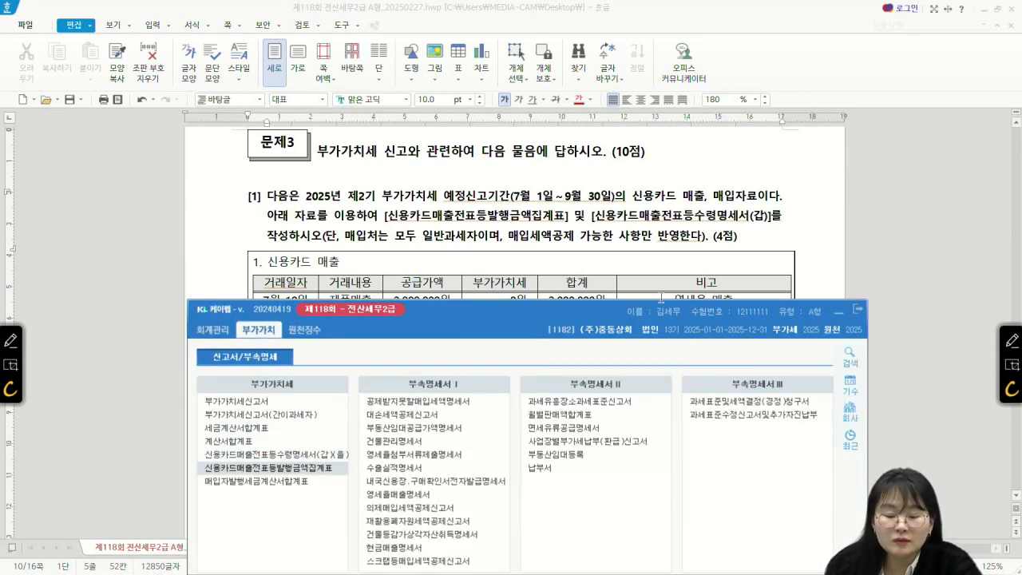
{"action": "left_click", "coordinate": [268, 467]}
{"action": "double_click", "coordinate": [479, 54]}
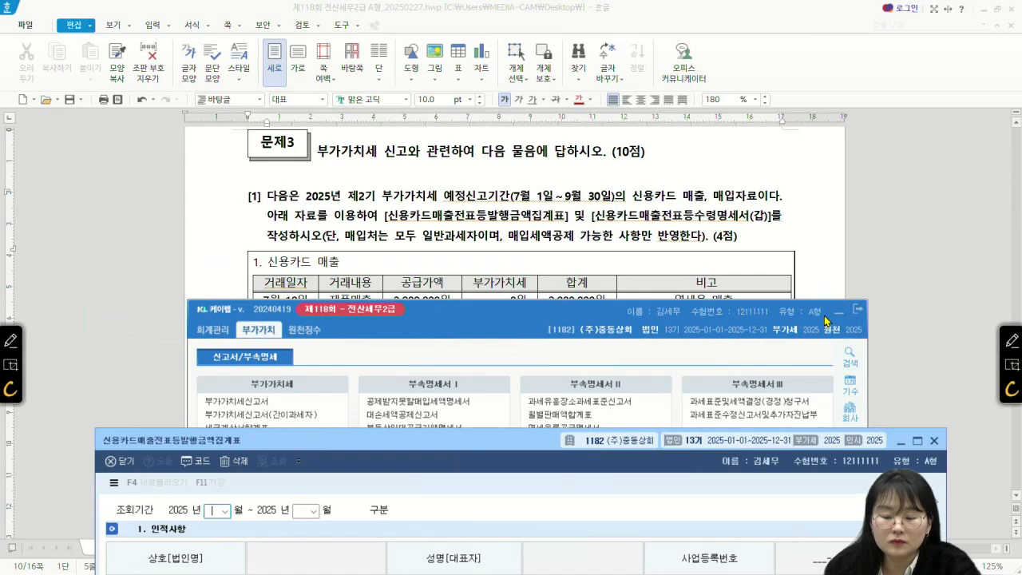
Step: Place the form below the question's credit card sales table and set its inquiry period to July through September 2025
{"action": "left_click", "coordinate": [838, 311]}
{"action": "scroll", "coordinate": [479, 335], "scroll_direction": "down", "scroll_amount": 2}
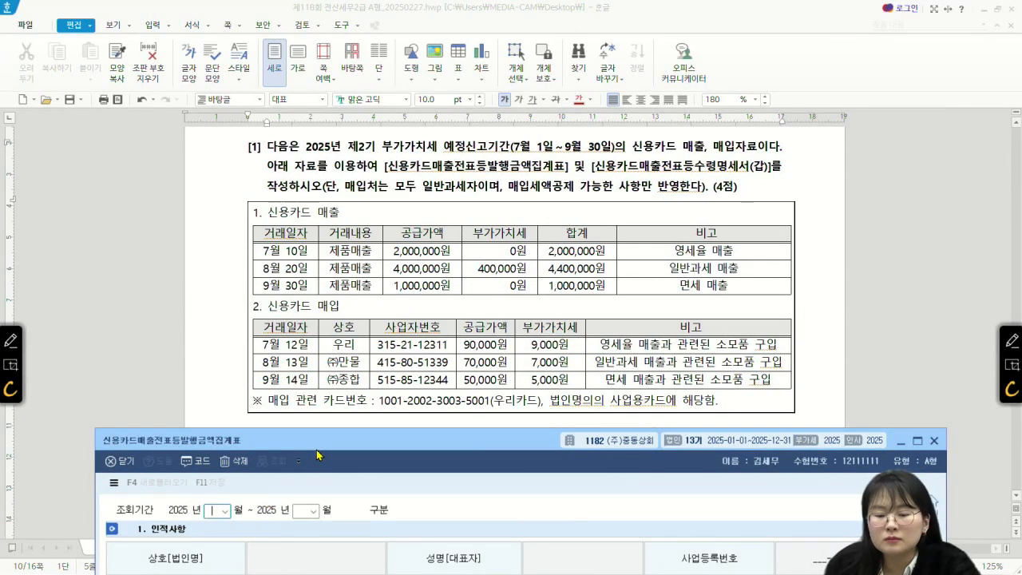
{"action": "left_click_drag", "start_coordinate": [316, 454], "coordinate": [337, 331]}
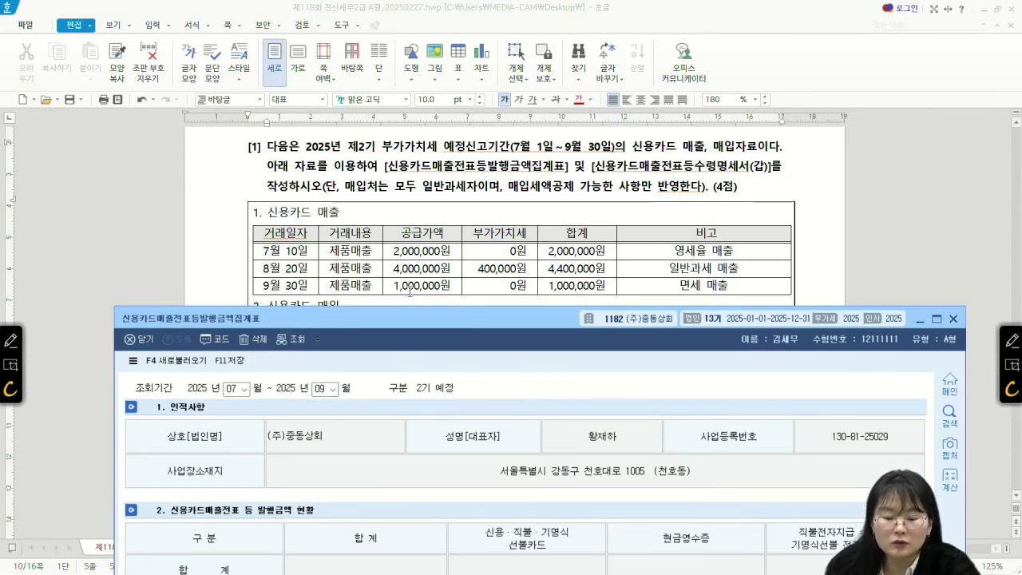
Step: Enter 6,400,000 as the taxable sales (과세 매출분) in the credit/debit/prepaid card column of 신용카드매출전표등발행금액집계표
{"action": "left_click_drag", "start_coordinate": [427, 326], "coordinate": [376, 165]}
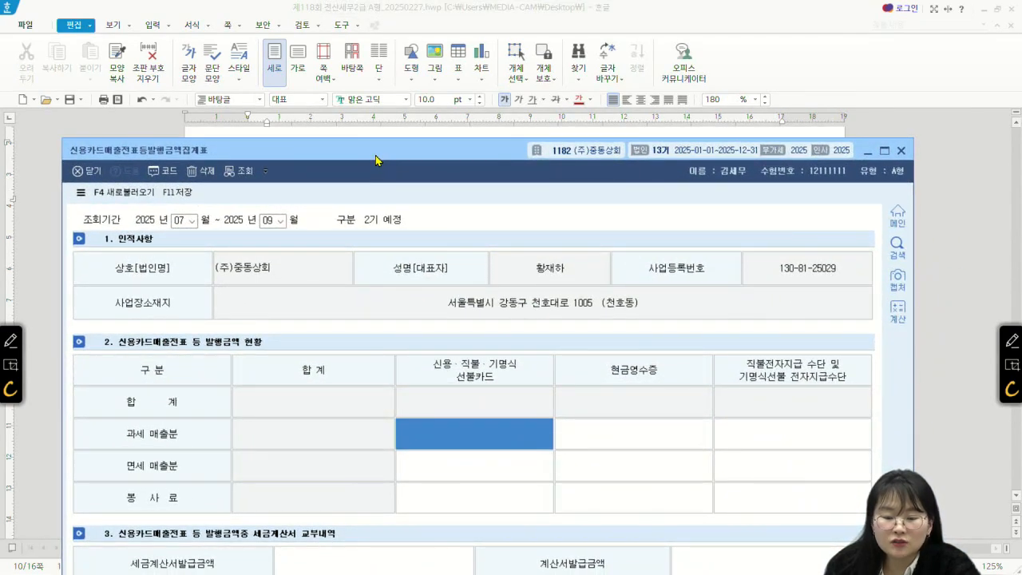
{"action": "left_click_drag", "start_coordinate": [376, 160], "coordinate": [418, 315]}
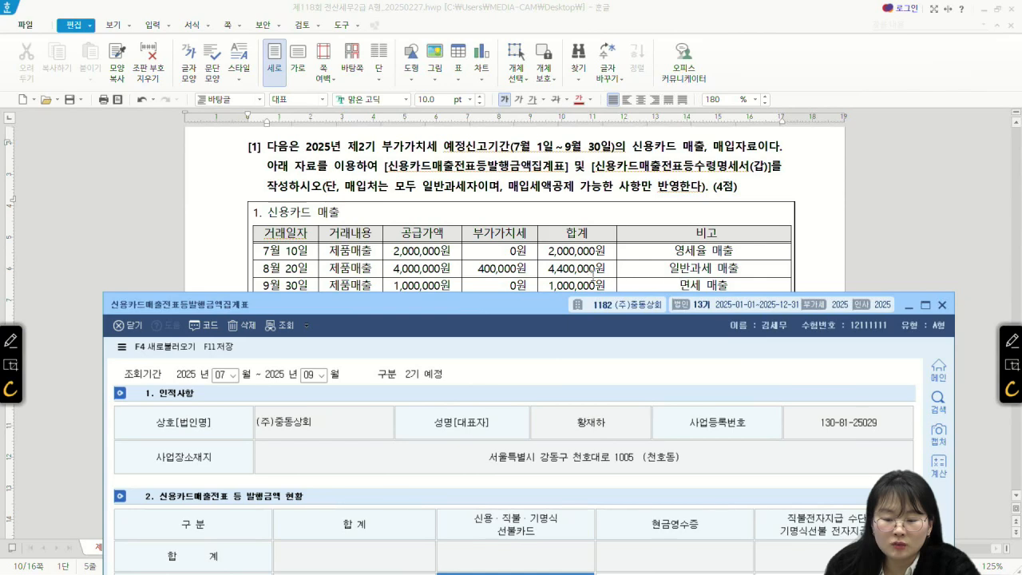
{"action": "mouse_move", "coordinate": [409, 323]}
{"action": "left_mouse_down"}
{"action": "mouse_move", "coordinate": [368, 164]}
{"action": "mouse_move", "coordinate": [408, 328]}
{"action": "left_mouse_up"}
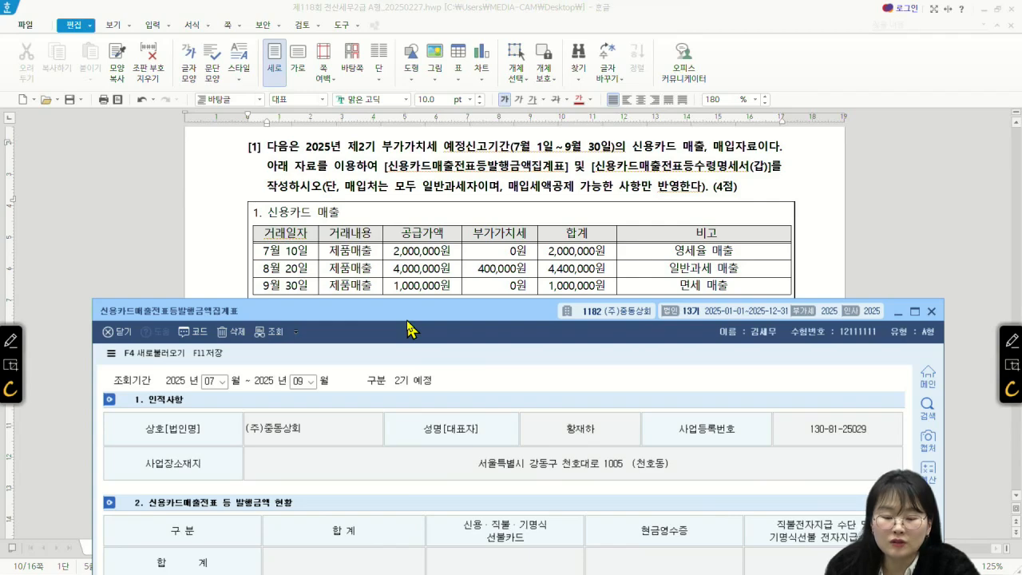
{"action": "left_click_drag", "start_coordinate": [407, 330], "coordinate": [398, 306]}
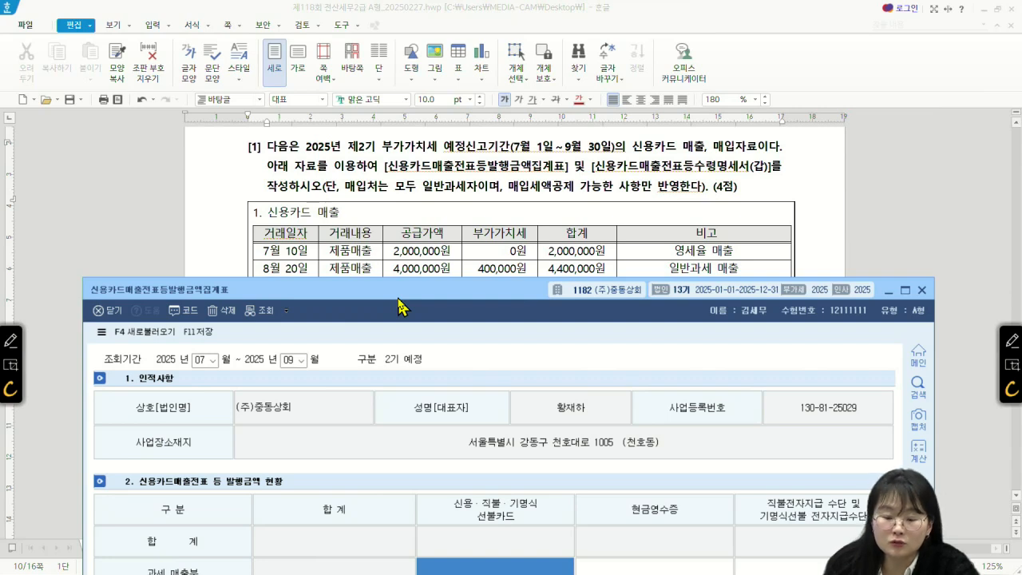
{"action": "left_click_drag", "start_coordinate": [398, 306], "coordinate": [406, 303]}
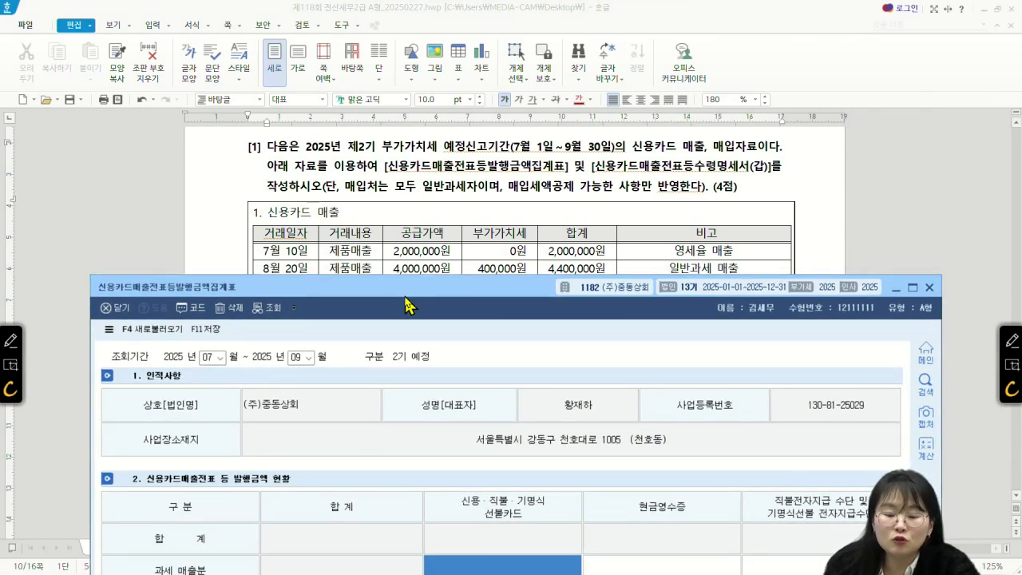
{"action": "left_click_drag", "start_coordinate": [407, 306], "coordinate": [409, 125]}
{"action": "type", "text": "6400000"}
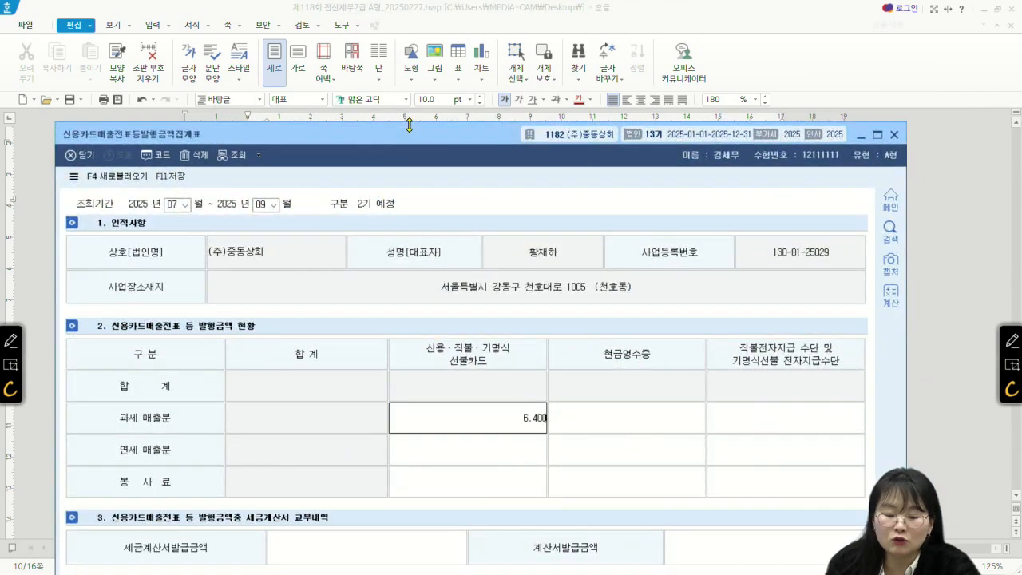
{"action": "key", "text": "Return"}
Step: Enter 1,000,000 as the tax-exempt sales (면세 매출분) in the credit/debit/prepaid card column
{"action": "left_click_drag", "start_coordinate": [463, 143], "coordinate": [440, 123]}
{"action": "left_click", "coordinate": [506, 429]}
{"action": "type", "text": "1000"}
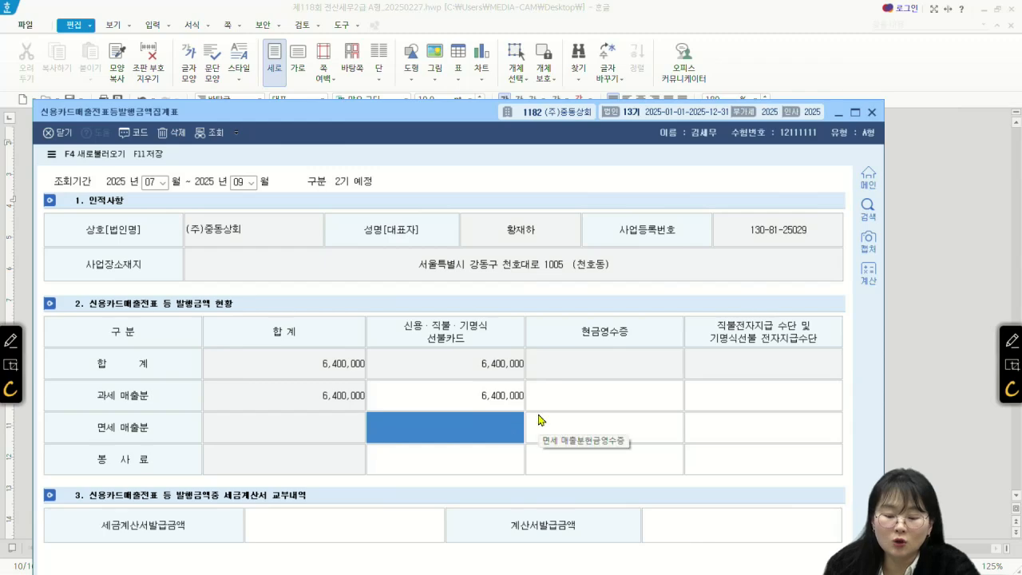
{"action": "type", "text": "000"}
{"action": "key", "text": "Return"}
Step: Close the 신용카드매출전표등발행금액집계표 form without saving its modified data
{"action": "left_click_drag", "start_coordinate": [472, 116], "coordinate": [542, 412]}
{"action": "scroll", "coordinate": [447, 367], "scroll_direction": "down", "scroll_amount": 3}
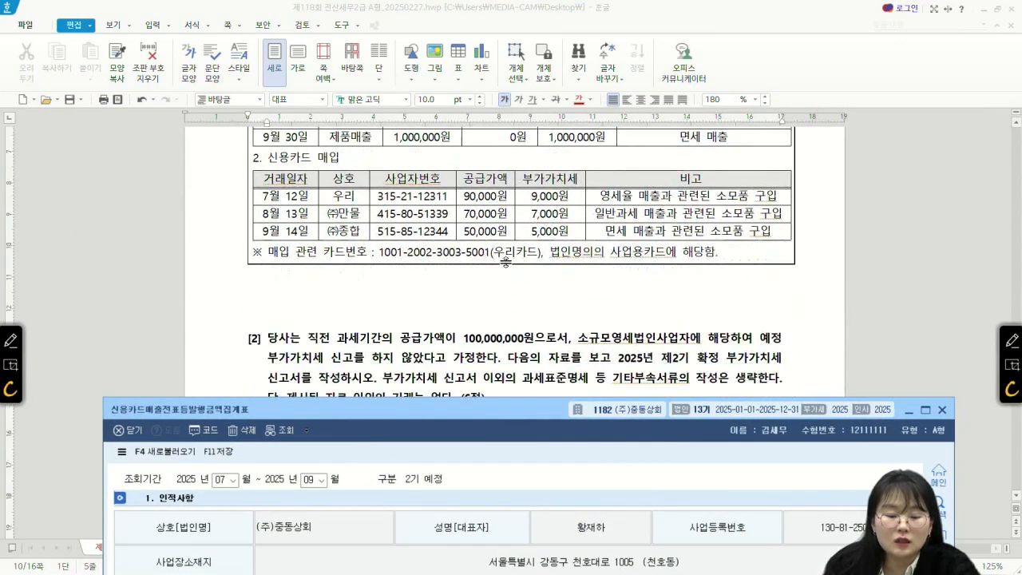
{"action": "left_click_drag", "start_coordinate": [434, 420], "coordinate": [418, 232]}
{"action": "left_click", "coordinate": [925, 220]}
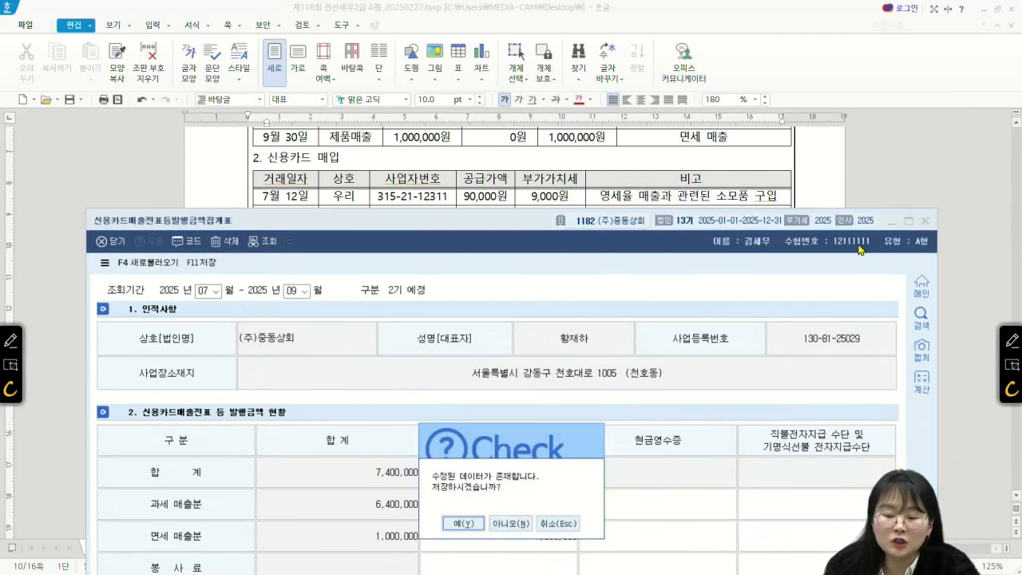
{"action": "left_click", "coordinate": [515, 524]}
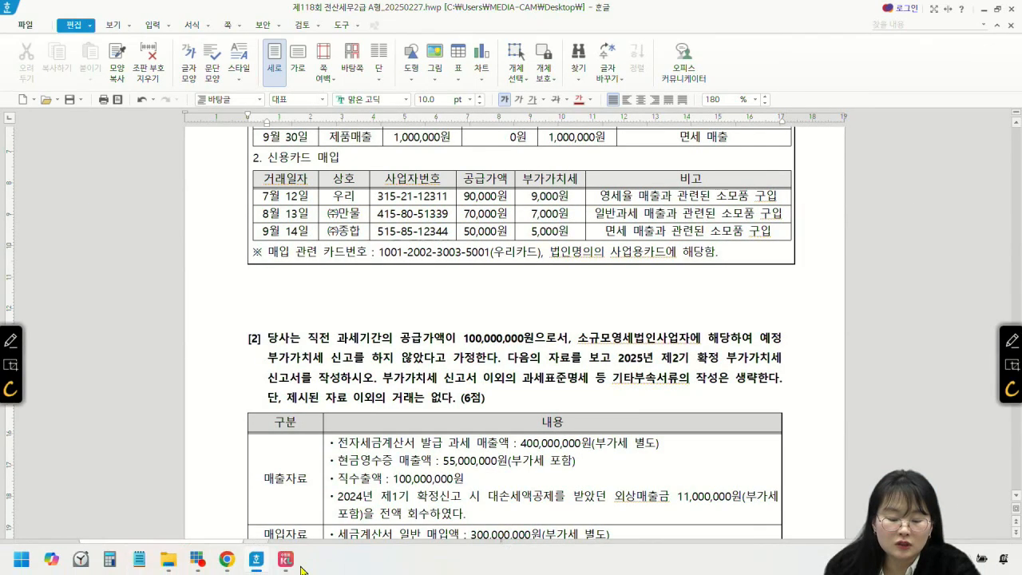
Step: Open the 신용카드매출전표등수령명세서(갑)(을) form in KcLep and set its query period to months 07 through 09 of 2025
{"action": "left_click", "coordinate": [287, 563]}
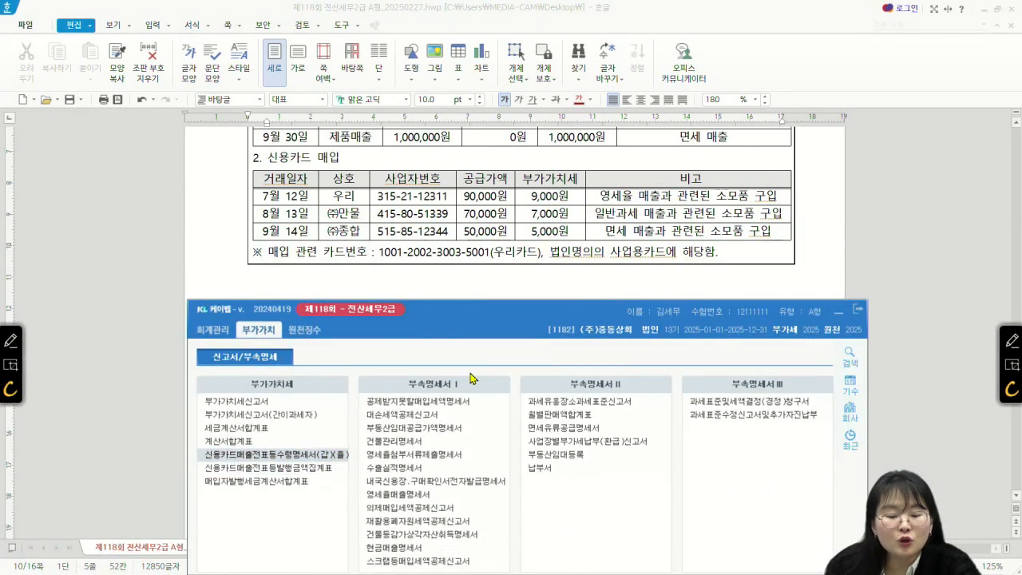
{"action": "left_click", "coordinate": [272, 467]}
{"action": "left_click_drag", "start_coordinate": [354, 28], "coordinate": [424, 263]}
{"action": "type", "text": "07"}
{"action": "key", "text": "Return"}
{"action": "type", "text": "09"}
{"action": "key", "text": "Return"}
Step: Annotate the 9월 14일 exempt-related purchase in the question as non-deductible (공제x) with the red screen pen, then leave annotation mode
{"action": "scroll", "coordinate": [576, 194], "scroll_direction": "up", "scroll_amount": 3}
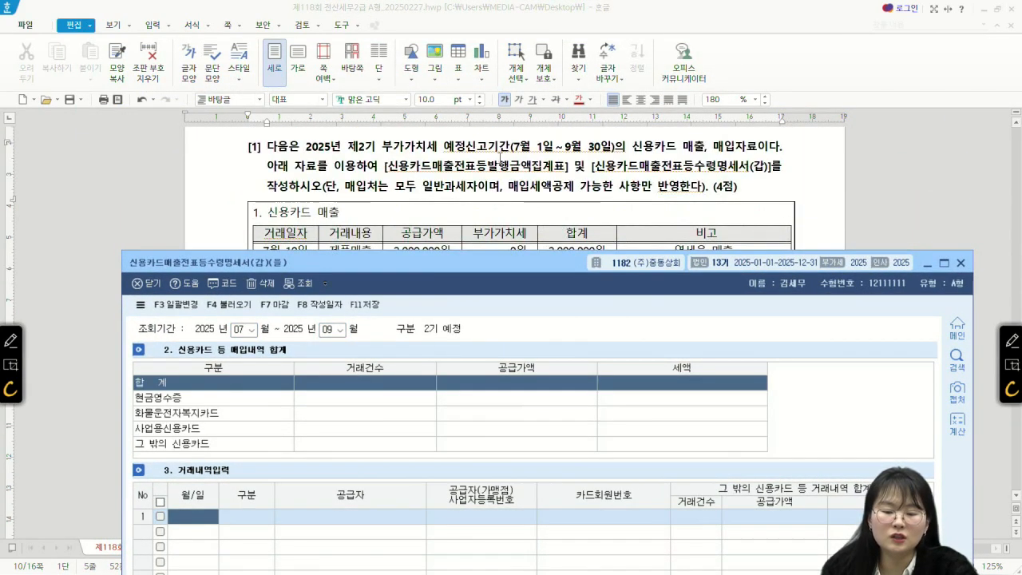
{"action": "scroll", "coordinate": [563, 180], "scroll_direction": "down", "scroll_amount": 6}
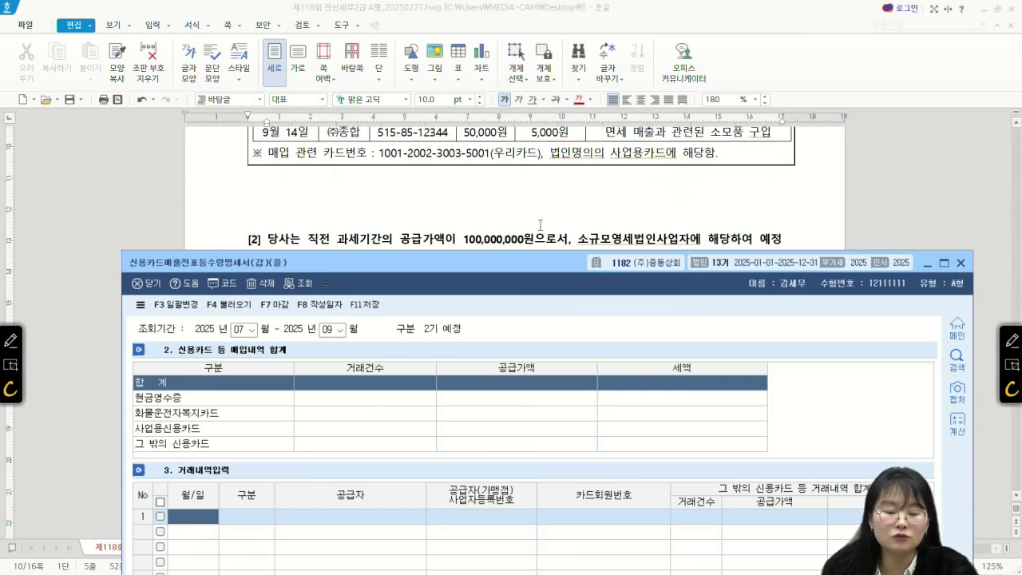
{"action": "scroll", "coordinate": [541, 225], "scroll_direction": "up", "scroll_amount": 1}
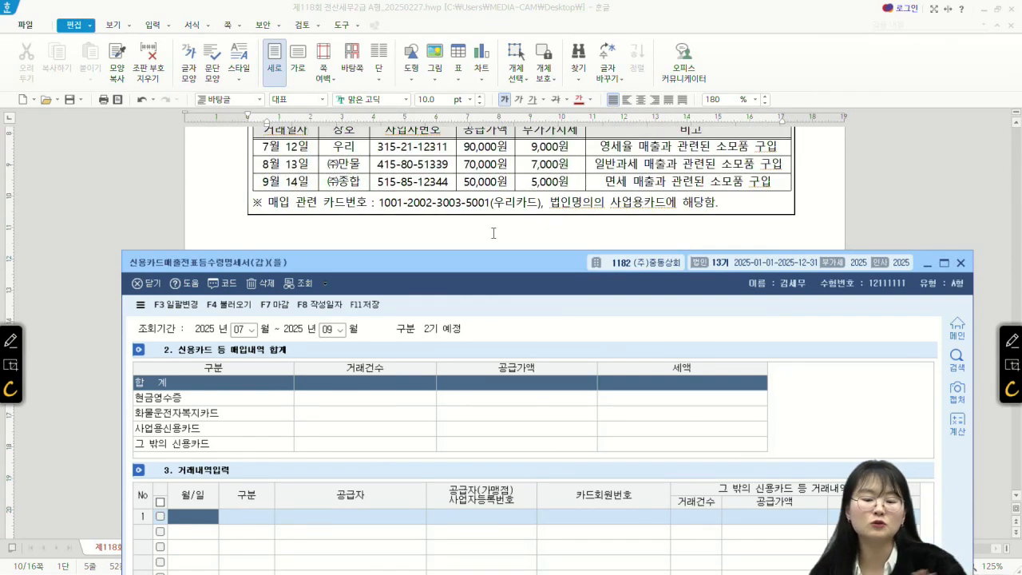
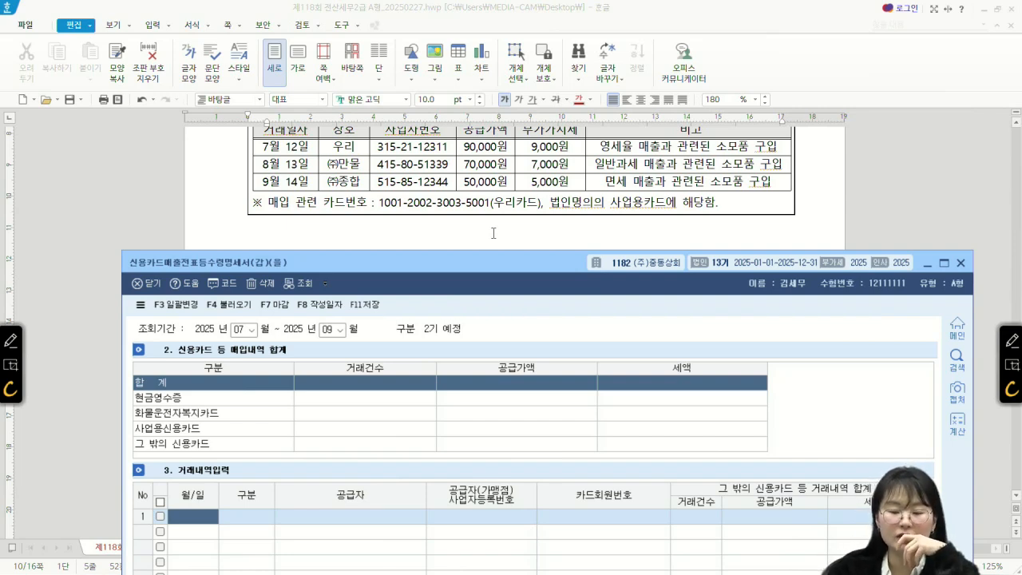
{"action": "left_click", "coordinate": [1012, 334]}
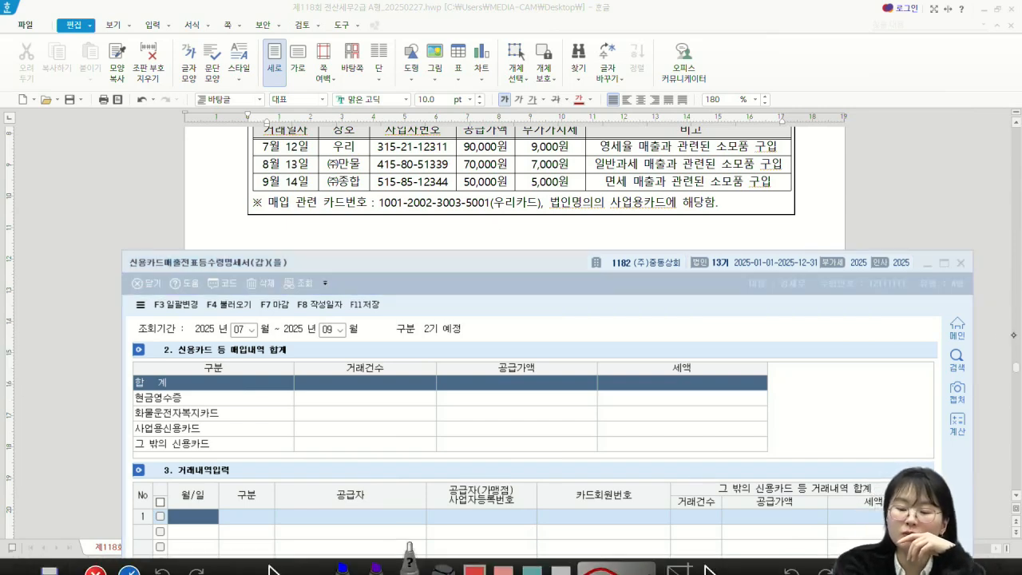
{"action": "left_click_drag", "start_coordinate": [591, 190], "coordinate": [805, 193]}
{"action": "left_click_drag", "start_coordinate": [806, 196], "coordinate": [806, 203]}
{"action": "left_click_drag", "start_coordinate": [604, 173], "coordinate": [627, 174]}
{"action": "mouse_move", "coordinate": [630, 219]}
{"action": "left_mouse_down"}
{"action": "mouse_move", "coordinate": [620, 236]}
{"action": "mouse_move", "coordinate": [645, 249]}
{"action": "mouse_move", "coordinate": [660, 235]}
{"action": "mouse_move", "coordinate": [665, 247]}
{"action": "left_mouse_up"}
{"action": "left_click_drag", "start_coordinate": [674, 229], "coordinate": [695, 249]}
{"action": "left_click_drag", "start_coordinate": [787, 145], "coordinate": [797, 163]}
{"action": "left_click_drag", "start_coordinate": [831, 161], "coordinate": [848, 158]}
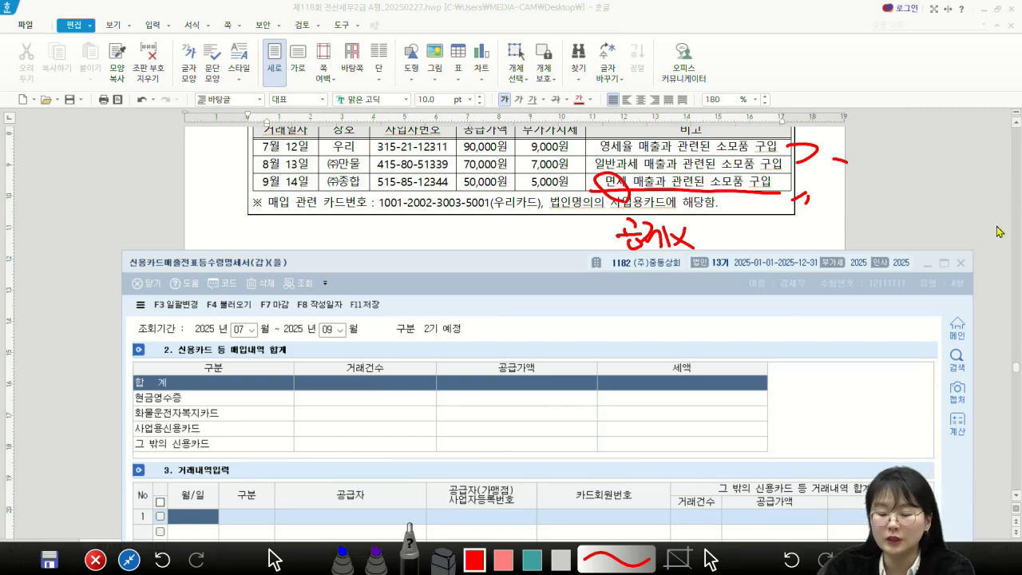
{"action": "left_click", "coordinate": [893, 559]}
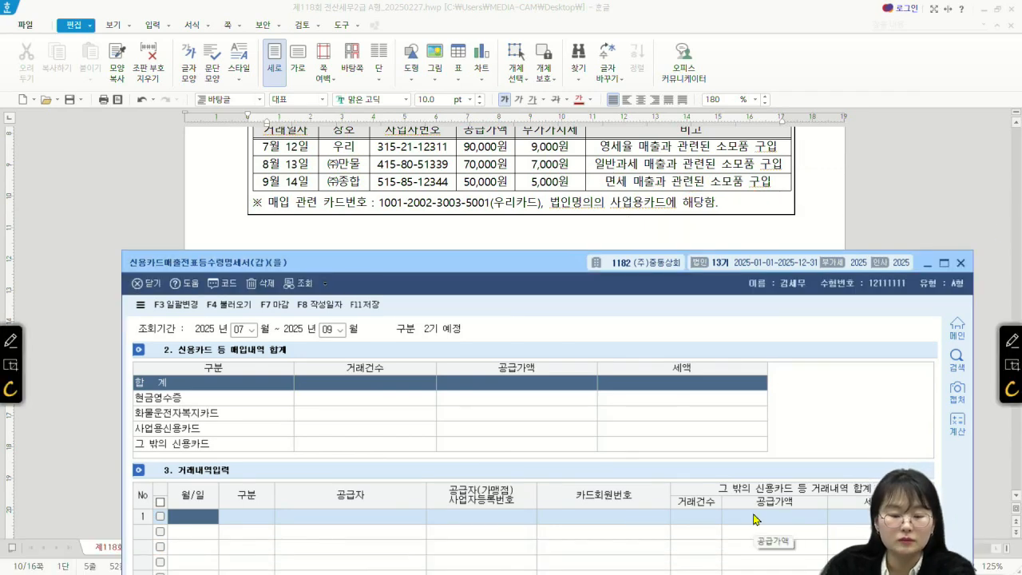
Step: Enter 07-12 as the date of the first transaction row under 거래내역입력
{"action": "type", "text": "0712"}
{"action": "key", "text": "Return"}
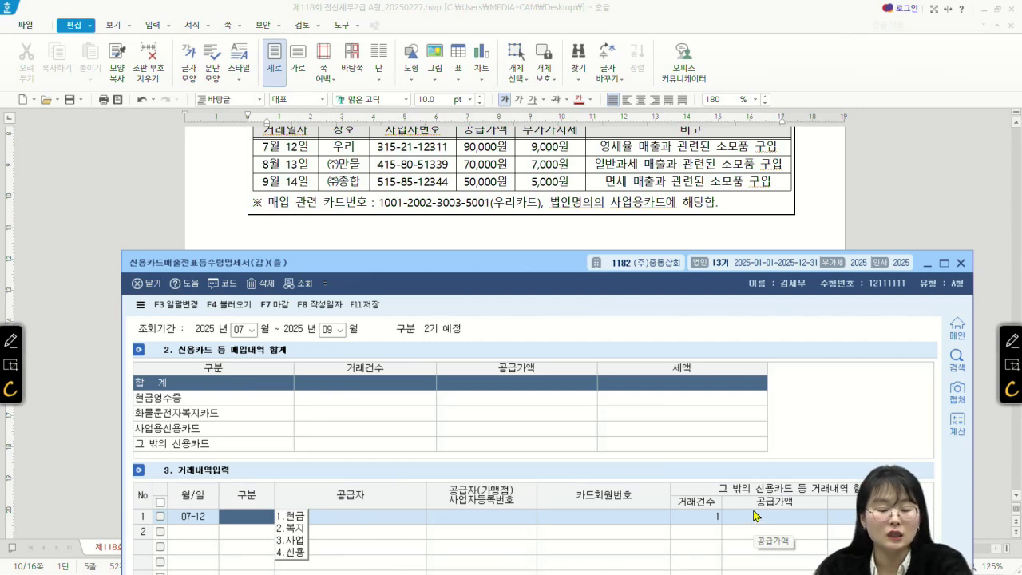
{"action": "scroll", "coordinate": [544, 235], "scroll_direction": "up", "scroll_amount": 1}
{"action": "scroll", "coordinate": [625, 202], "scroll_direction": "down", "scroll_amount": 1}
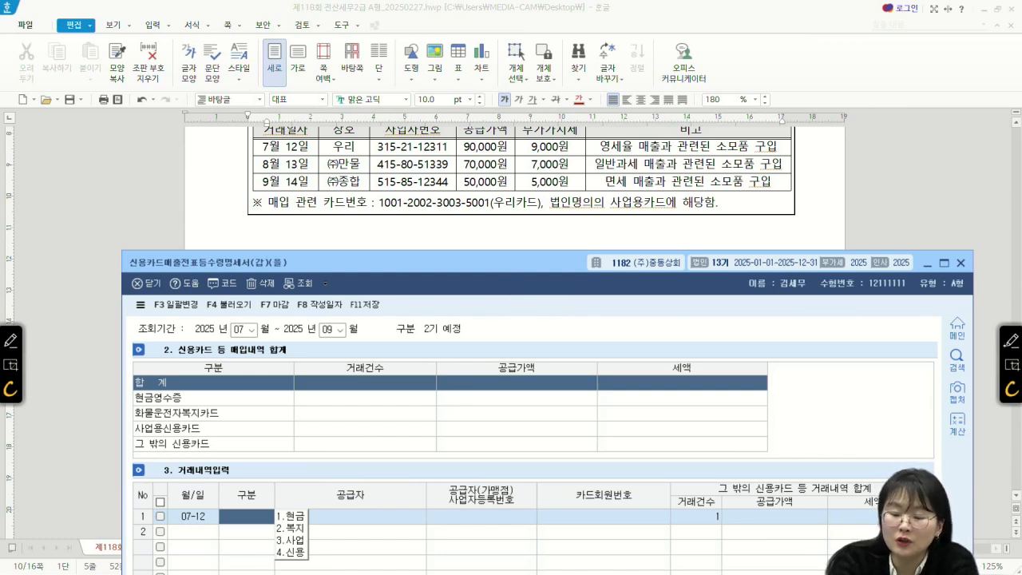
Step: Underline the note about the corporate business card in the question with the screen pen, then leave annotation mode
{"action": "left_click", "coordinate": [1009, 340]}
{"action": "left_click_drag", "start_coordinate": [583, 211], "coordinate": [741, 207]}
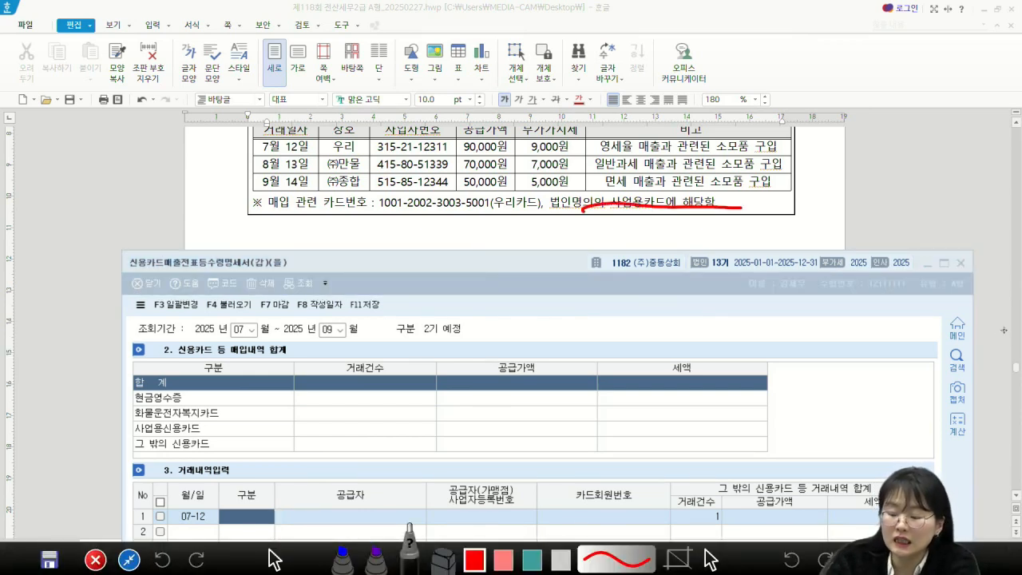
{"action": "key", "text": "Escape"}
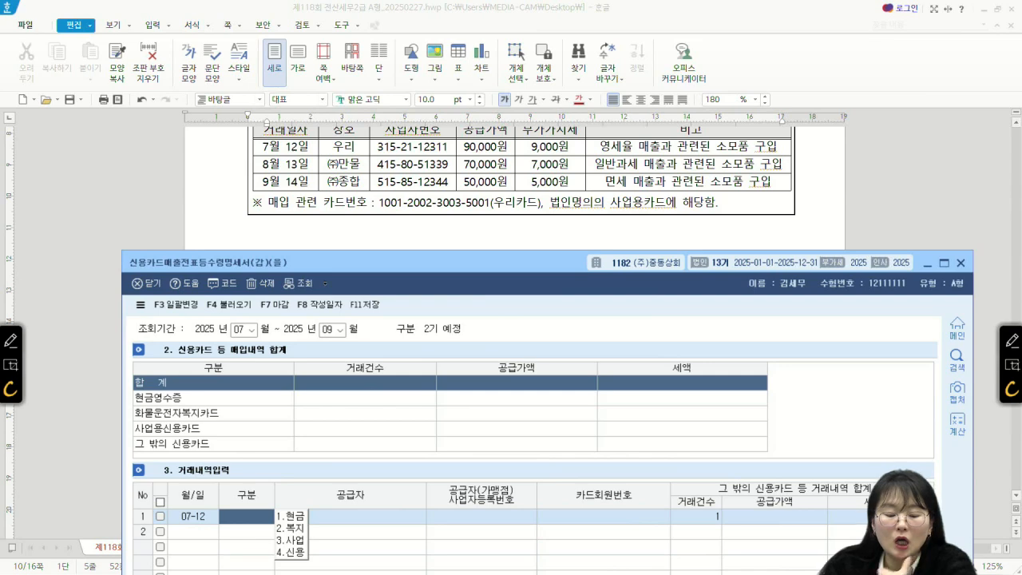
Step: Set the 07-12 transaction's type to 사업 and look up 우리 as its supplier
{"action": "left_click", "coordinate": [287, 541]}
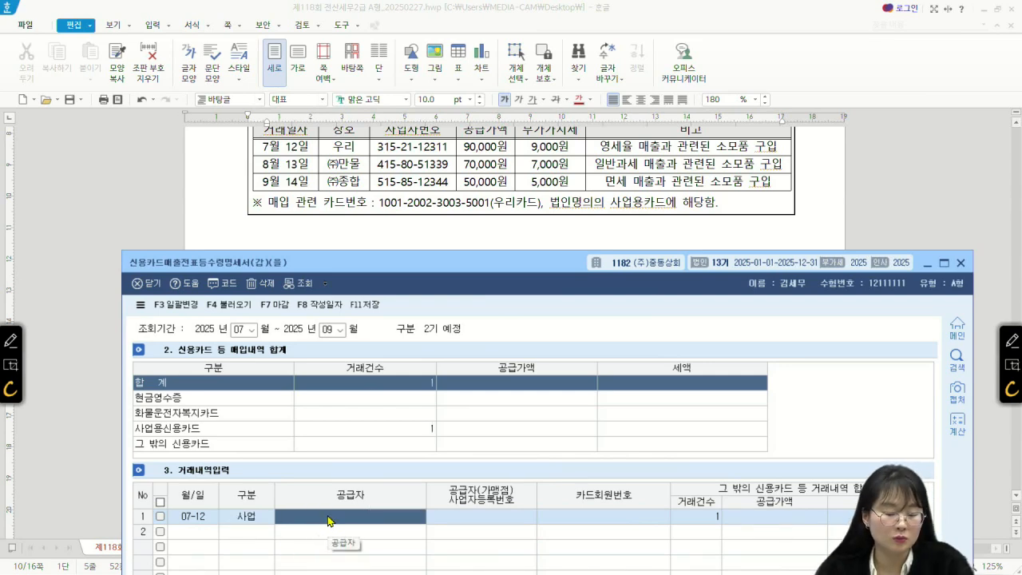
{"action": "key", "text": "F2"}
{"action": "type", "text": "AAKS"}
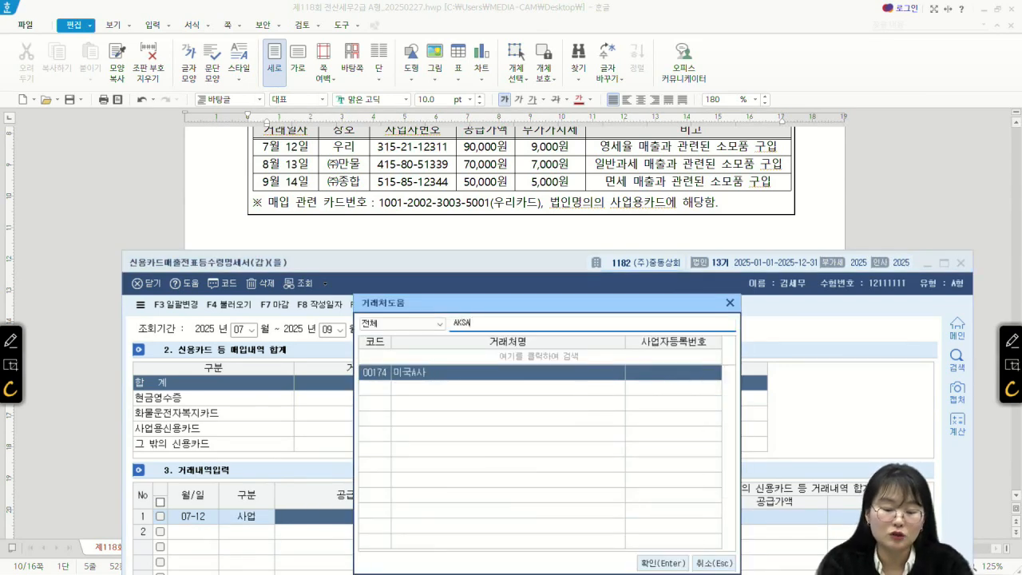
{"action": "key", "text": "BackSpace"}
{"action": "type", "text": "우리"}
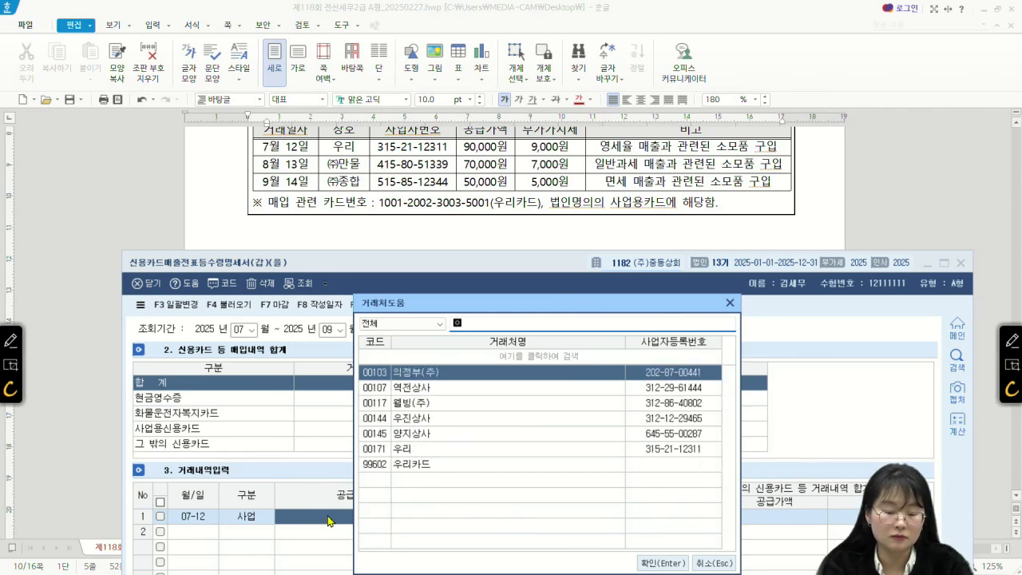
{"action": "key", "text": "Return"}
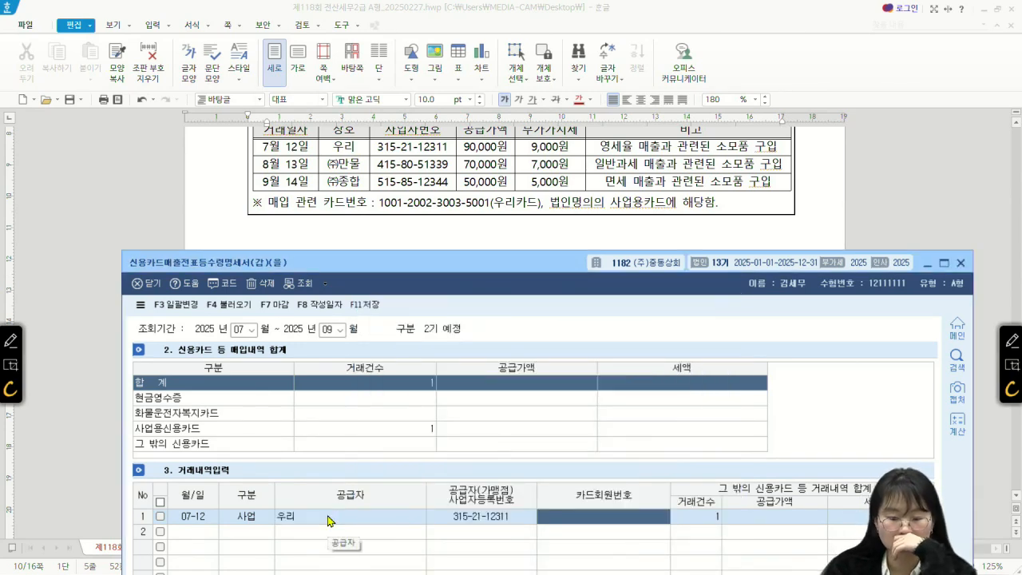
Step: Enter the card member number and a supply amount of 90,000 for the 우리 transaction, completing the row
{"action": "type", "text": "1001-2002-3003-5001"}
{"action": "key", "text": "Return"}
{"action": "type", "text": "90000"}
{"action": "key", "text": "Return"}
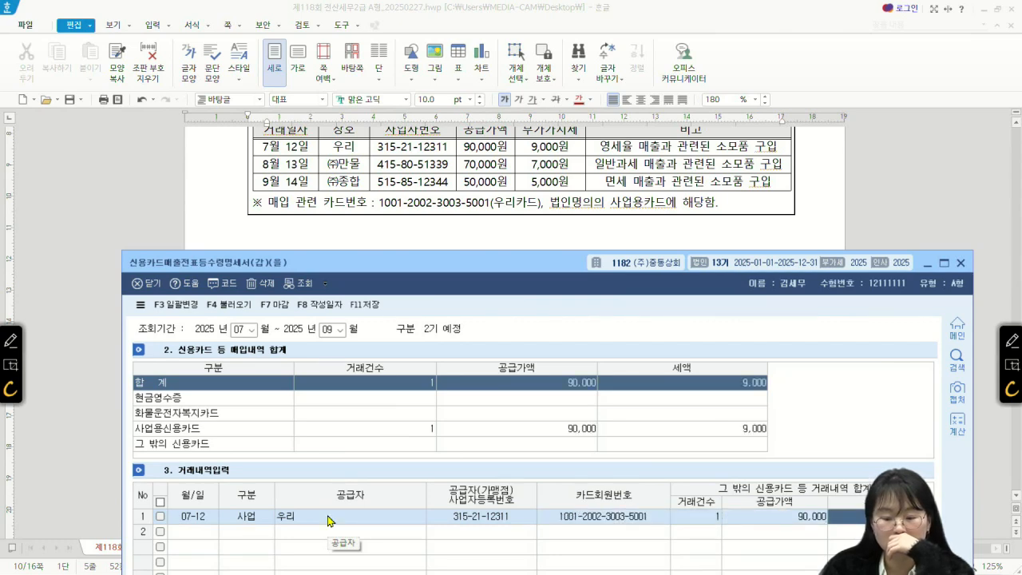
{"action": "key", "text": "Return"}
Step: Add a second transaction dated 08-13 with type 사업 and supplier (주)만물
{"action": "type", "text": "0813"}
{"action": "key", "text": "Return"}
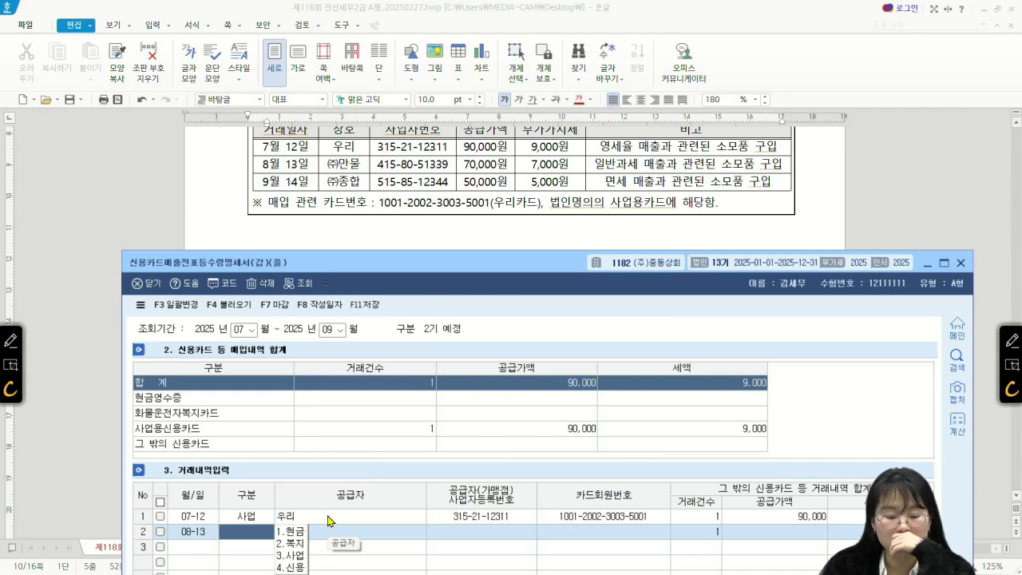
{"action": "key", "text": "3"}
{"action": "key", "text": "Return"}
{"action": "key", "text": "F2"}
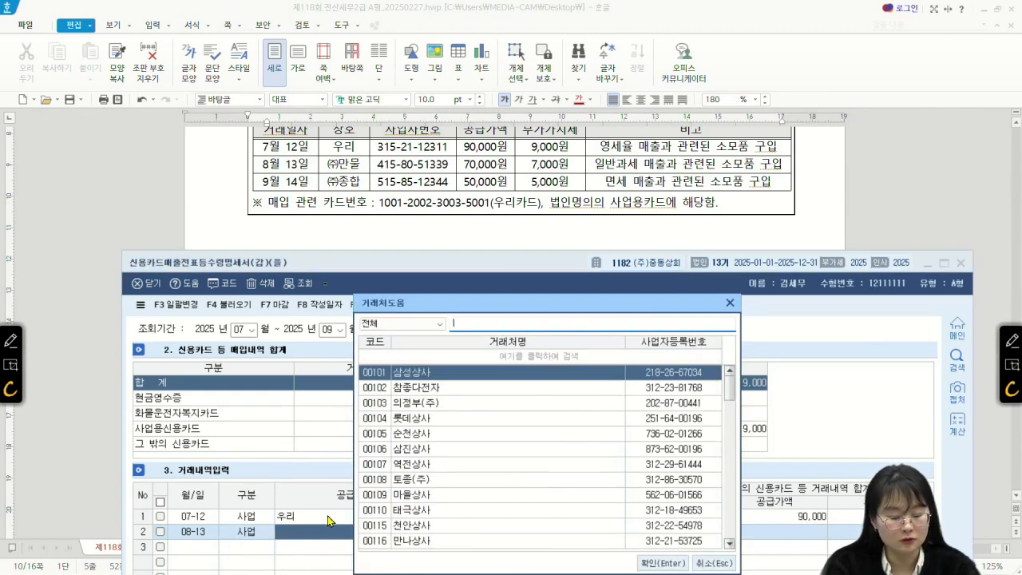
{"action": "type", "text": "만"}
{"action": "key", "text": "Down"}
{"action": "key", "text": "Return"}
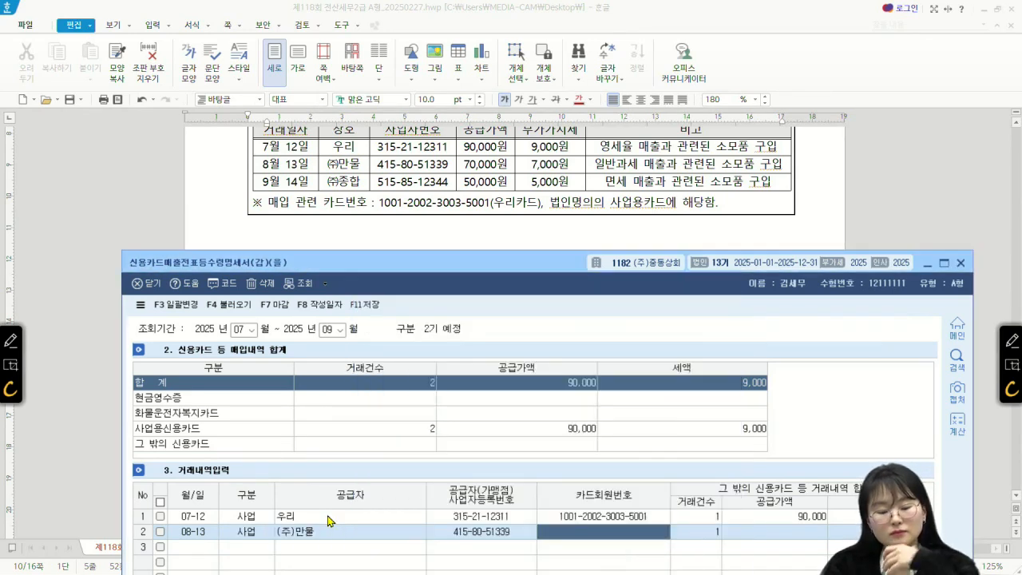
Step: Enter the card member number and a supply amount of 70,000 for the (주)만물 transaction
{"action": "type", "text": "1001-20"}
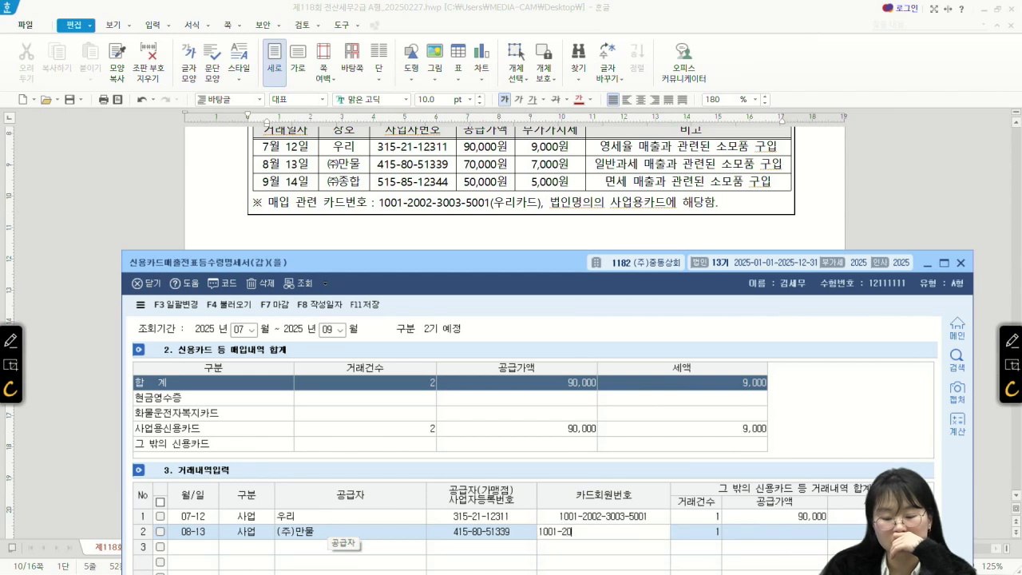
{"action": "type", "text": "02-3003-5001"}
{"action": "key", "text": "Return"}
{"action": "type", "text": "70,000"}
{"action": "key", "text": "Return"}
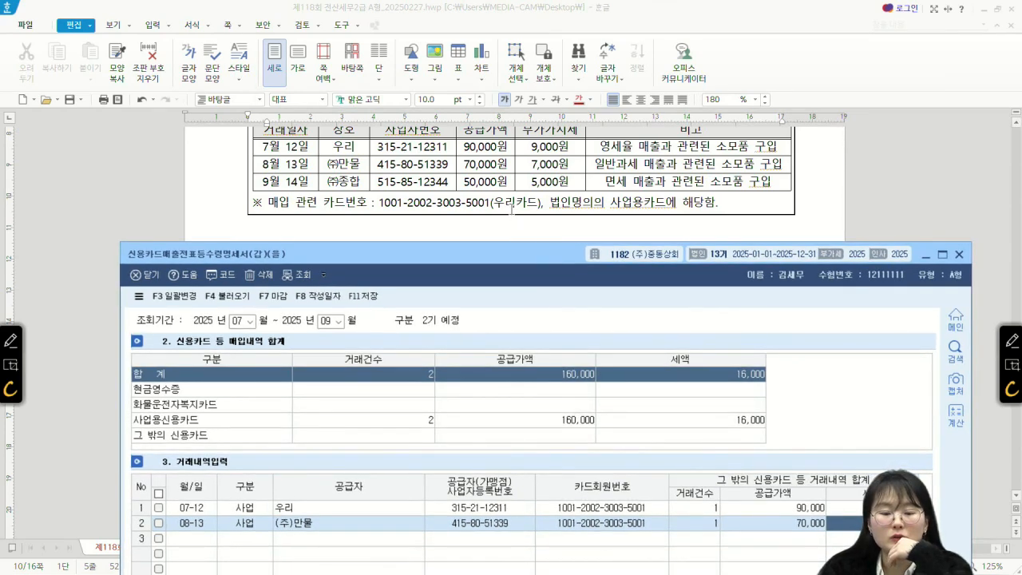
Step: Go back to the exam document and examine question [2] on the 2025 second-period final VAT return
{"action": "left_click", "coordinate": [518, 224]}
{"action": "scroll", "coordinate": [518, 226], "scroll_direction": "up", "scroll_amount": 3}
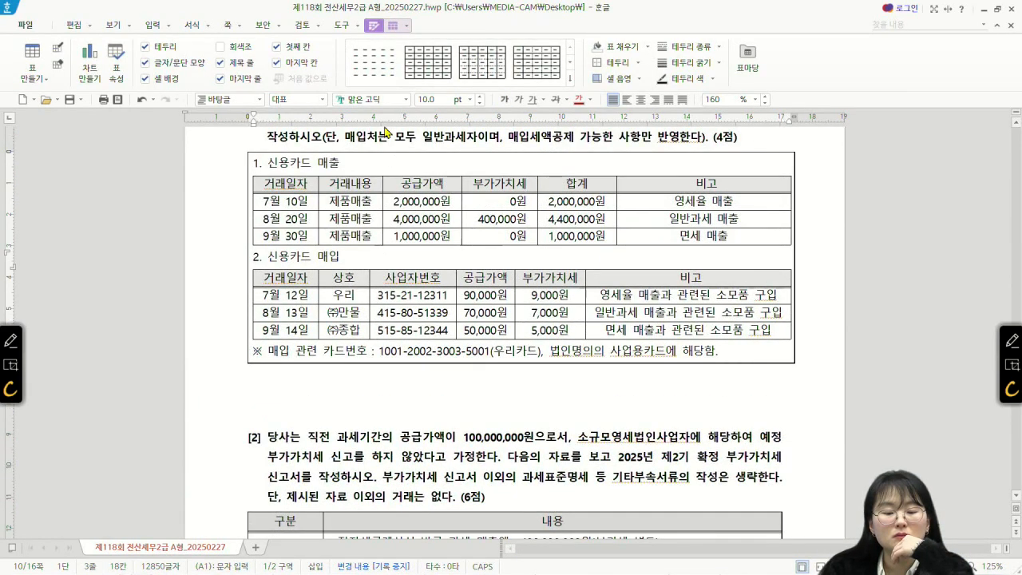
{"action": "left_click", "coordinate": [502, 243]}
{"action": "scroll", "coordinate": [503, 244], "scroll_direction": "up", "scroll_amount": 6}
{"action": "scroll", "coordinate": [358, 284], "scroll_direction": "down", "scroll_amount": 12}
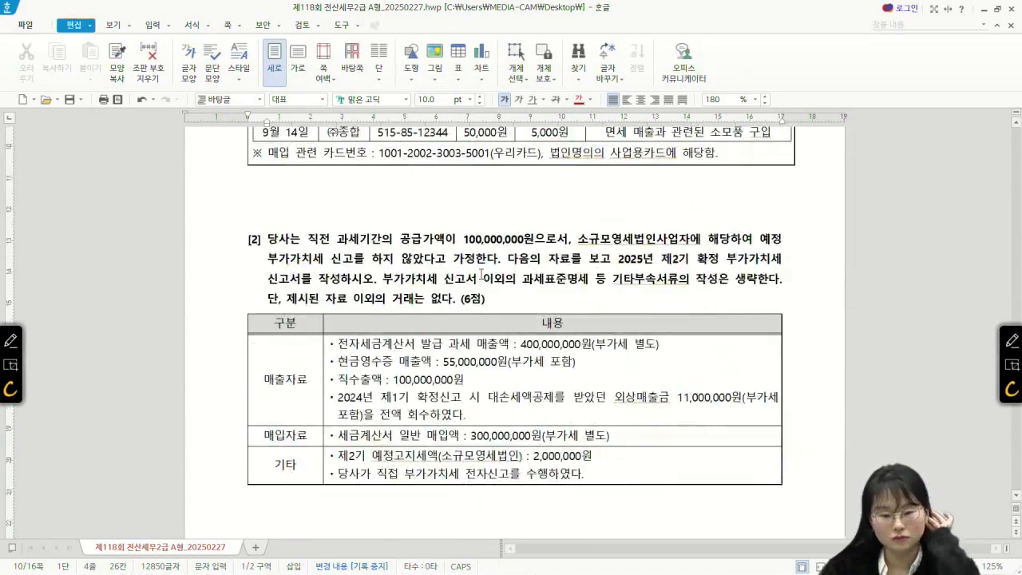
{"action": "scroll", "coordinate": [359, 284], "scroll_direction": "down", "scroll_amount": 2}
{"action": "mouse_move", "coordinate": [485, 548]}
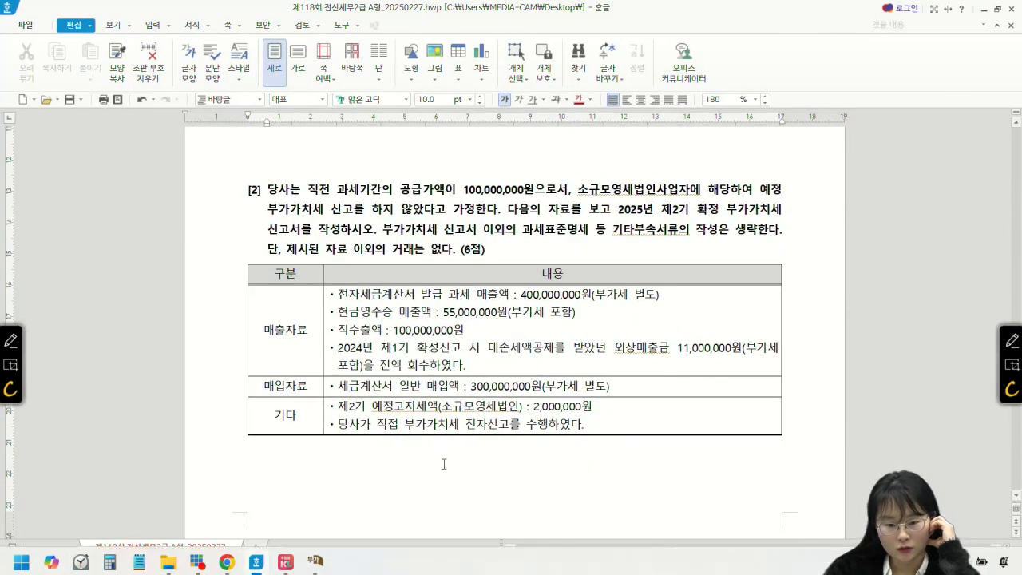
Step: Close the July–September 2025 card purchase form (신용카드매출전표등수령명세서) and return to question [2] in the exam document
{"action": "left_click", "coordinate": [316, 558]}
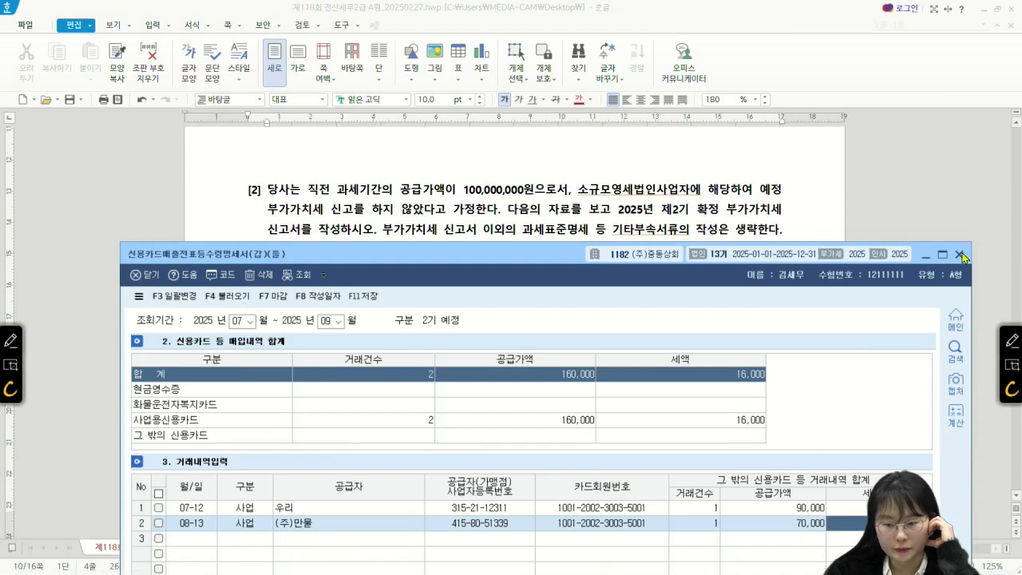
{"action": "left_click", "coordinate": [960, 255]}
{"action": "left_click", "coordinate": [546, 555]}
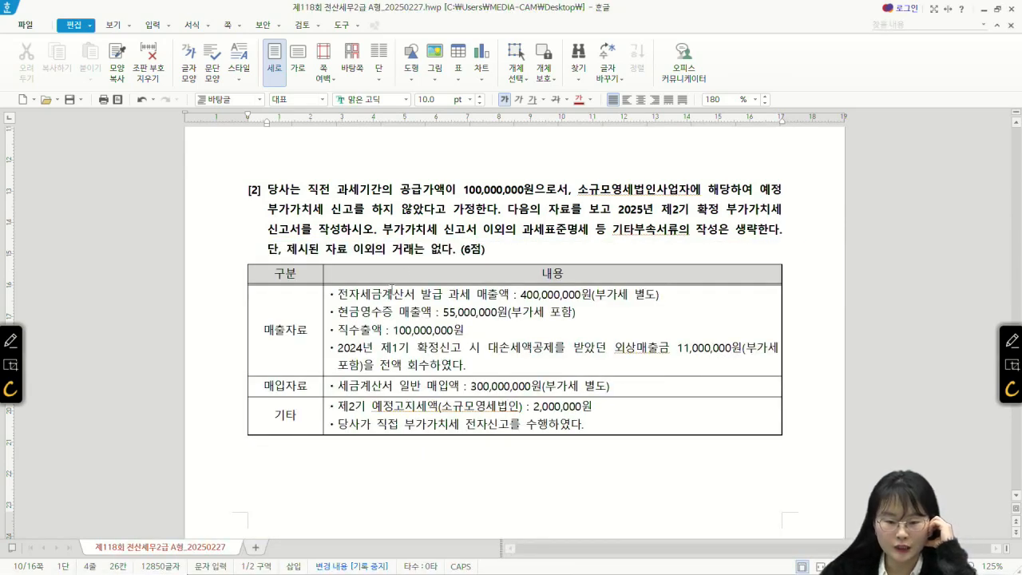
{"action": "left_click_drag", "start_coordinate": [533, 229], "coordinate": [693, 237]}
{"action": "left_click", "coordinate": [690, 230]}
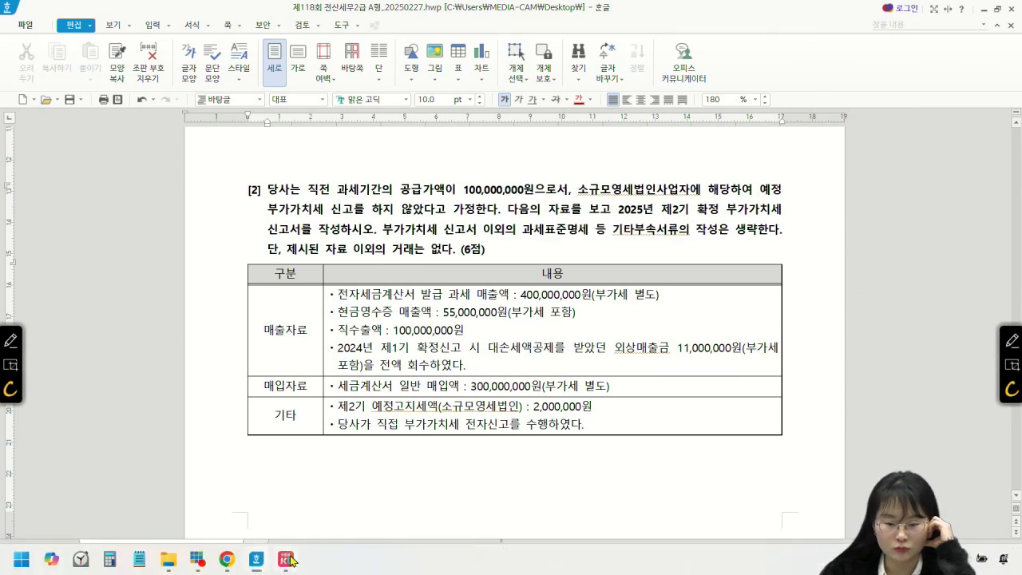
Step: Switch to KcLep, open the VAT return (부가가치세신고서) and set the query period to October 1 – December 31, 2025
{"action": "left_click", "coordinate": [285, 559]}
{"action": "left_click", "coordinate": [237, 401]}
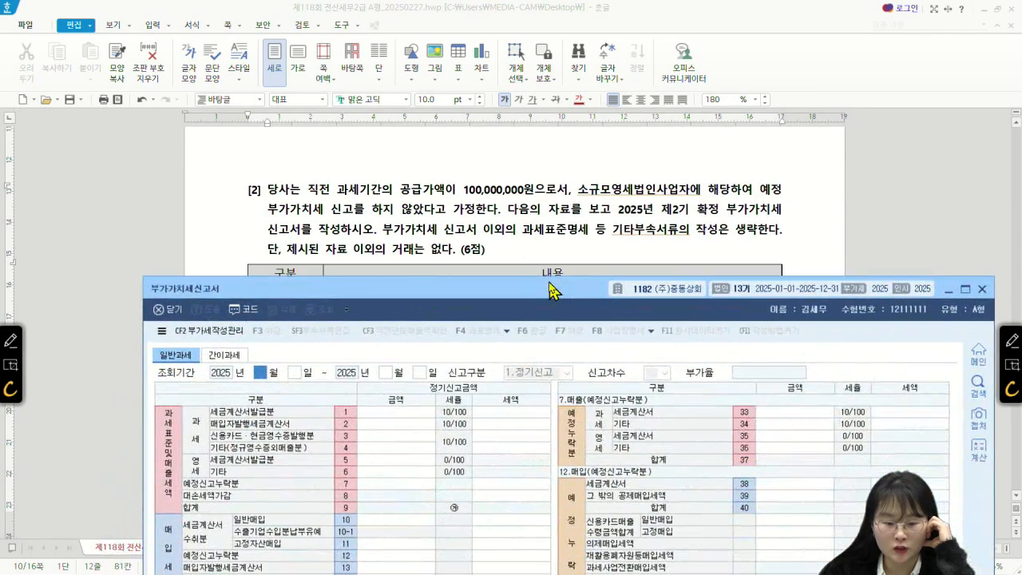
{"action": "type", "text": "101"}
{"action": "key", "text": "Return"}
{"action": "type", "text": "12"}
{"action": "key", "text": "Return"}
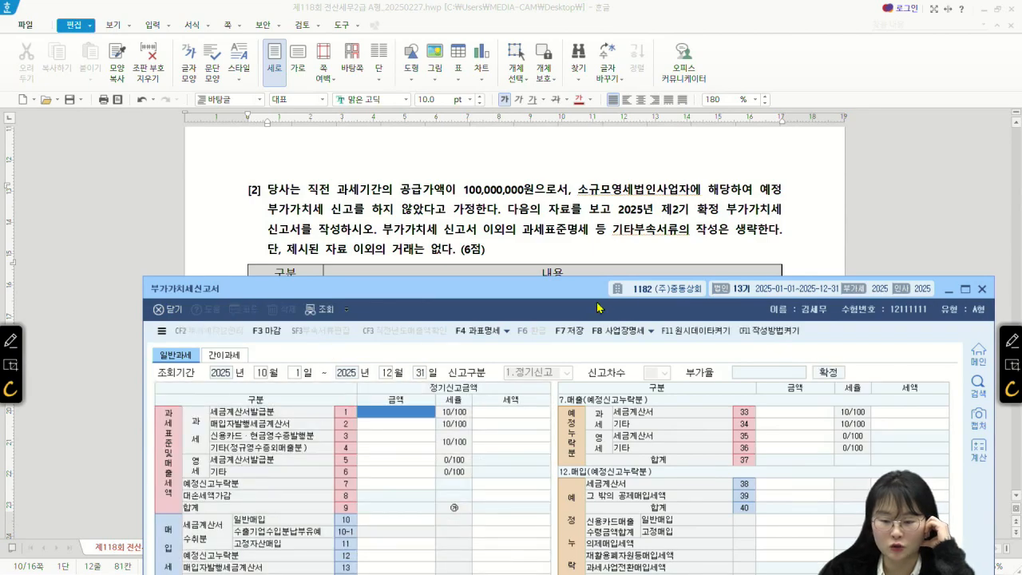
Step: Arrange the return below the question data and enter 400,000,000 as taxable tax-invoice sales on line 1
{"action": "left_click_drag", "start_coordinate": [586, 296], "coordinate": [644, 334]}
{"action": "scroll", "coordinate": [527, 219], "scroll_direction": "down", "scroll_amount": 2}
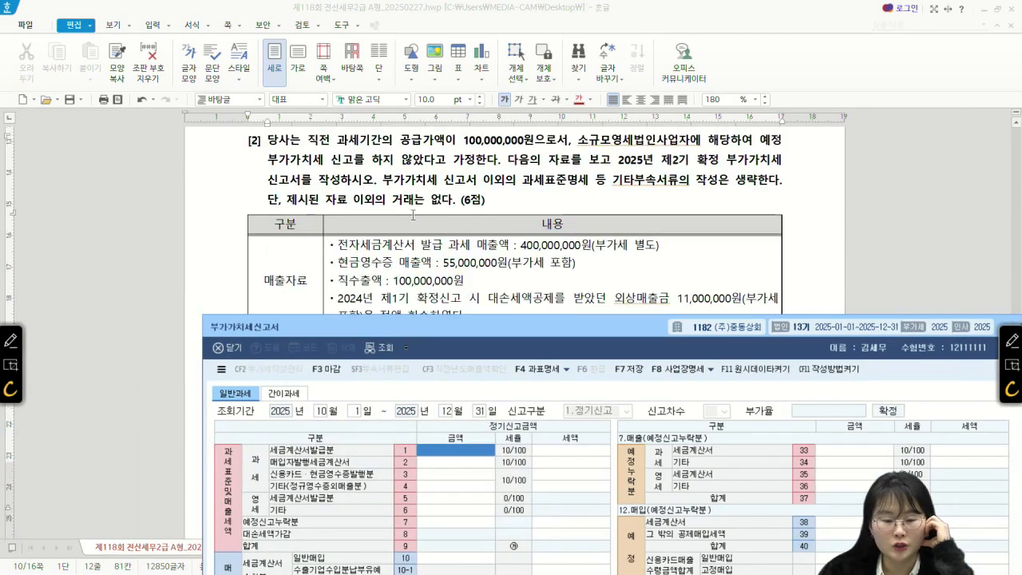
{"action": "left_click_drag", "start_coordinate": [427, 331], "coordinate": [376, 293]}
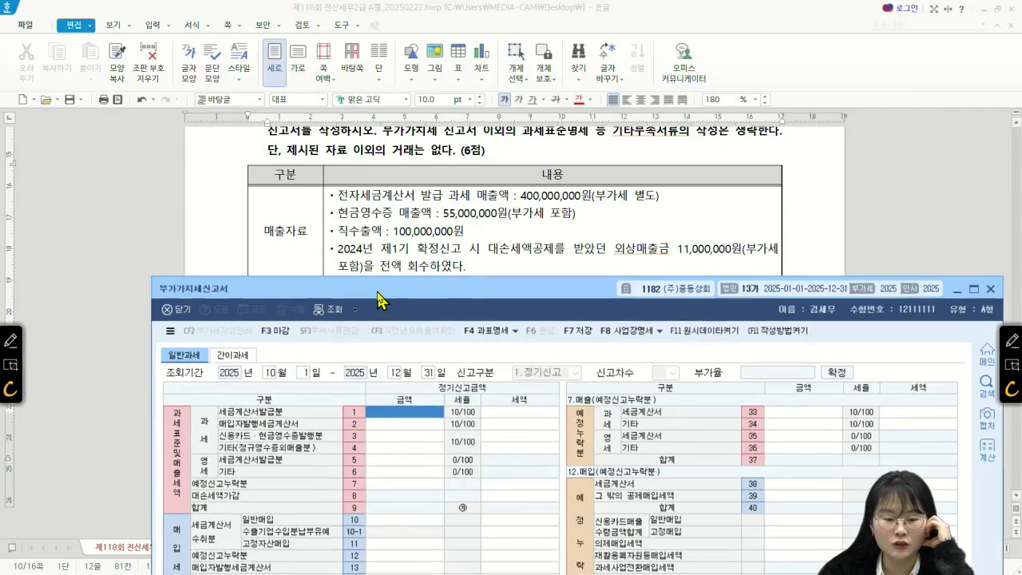
{"action": "type", "text": "40"}
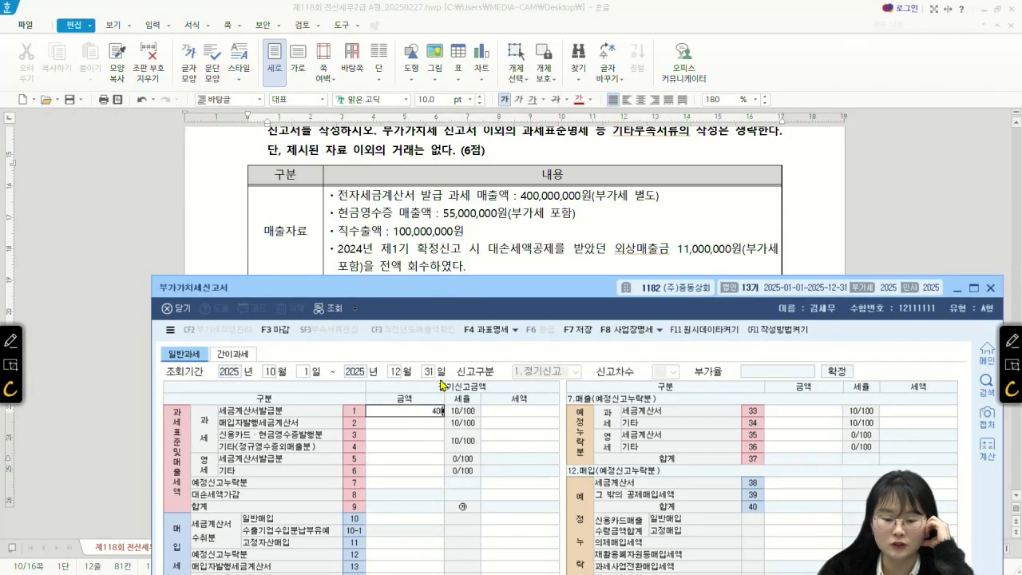
{"action": "type", "text": "0,000,000"}
{"action": "key", "text": "Return"}
{"action": "key", "text": "Down"}
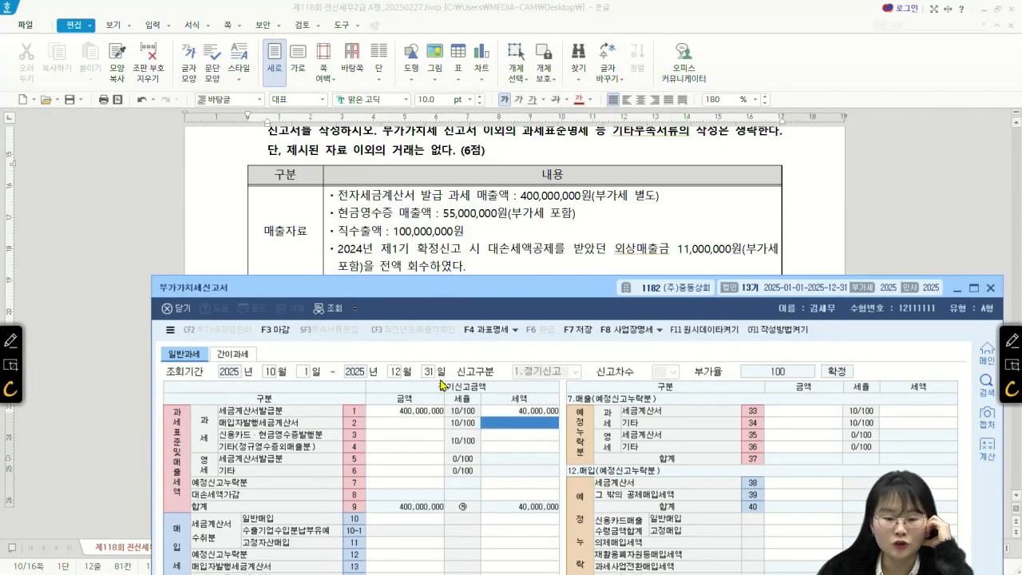
Step: Enter 50,000,000 as taxable card and cash-receipt sales on line 3 of the VAT return
{"action": "key", "text": "Down"}
{"action": "key", "text": "Left"}
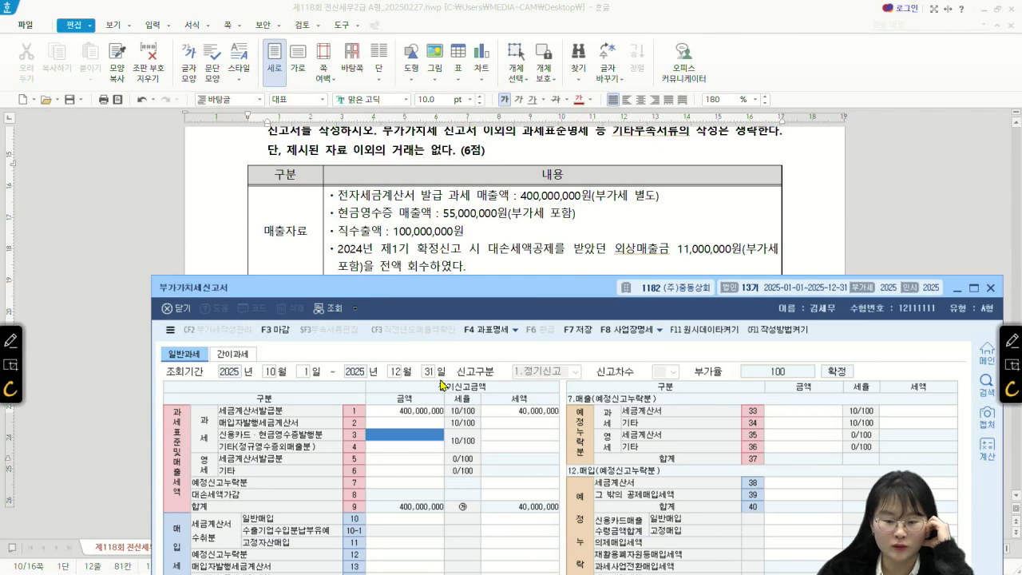
{"action": "type", "text": "50000000"}
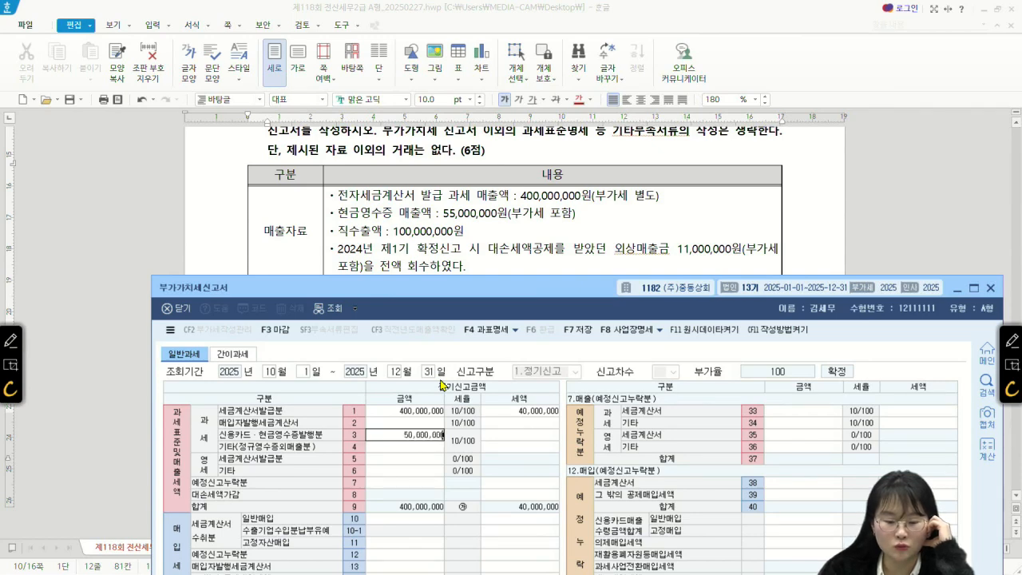
{"action": "key", "text": "Return"}
Step: Enter 100,000,000 as other zero-rated sales (영세 기타) on line 6 for the direct exports
{"action": "key", "text": "Down"}
{"action": "key", "text": "Left"}
{"action": "key", "text": "Down"}
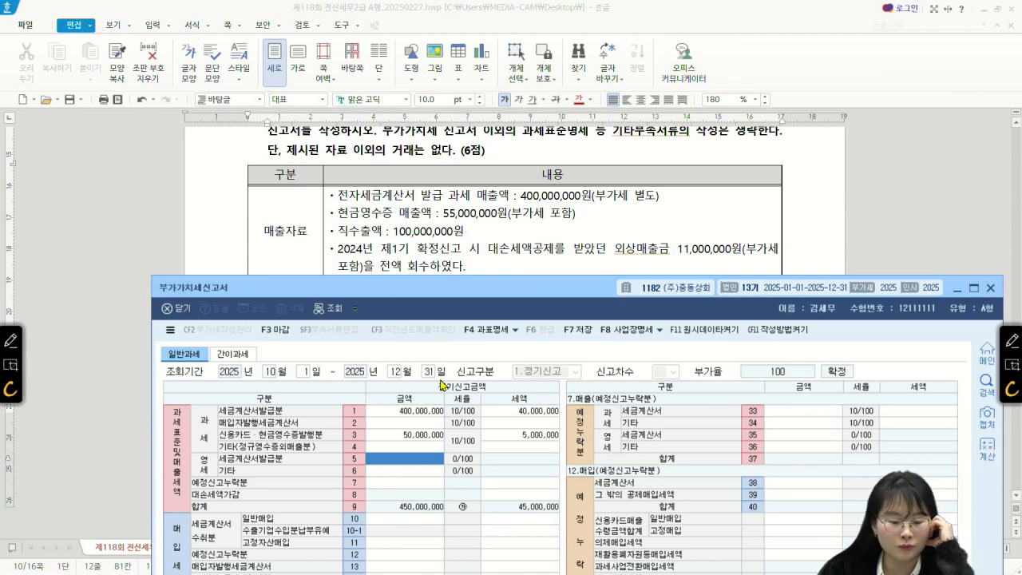
{"action": "key", "text": "Down"}
{"action": "type", "text": "100000000"}
{"action": "key", "text": "Return"}
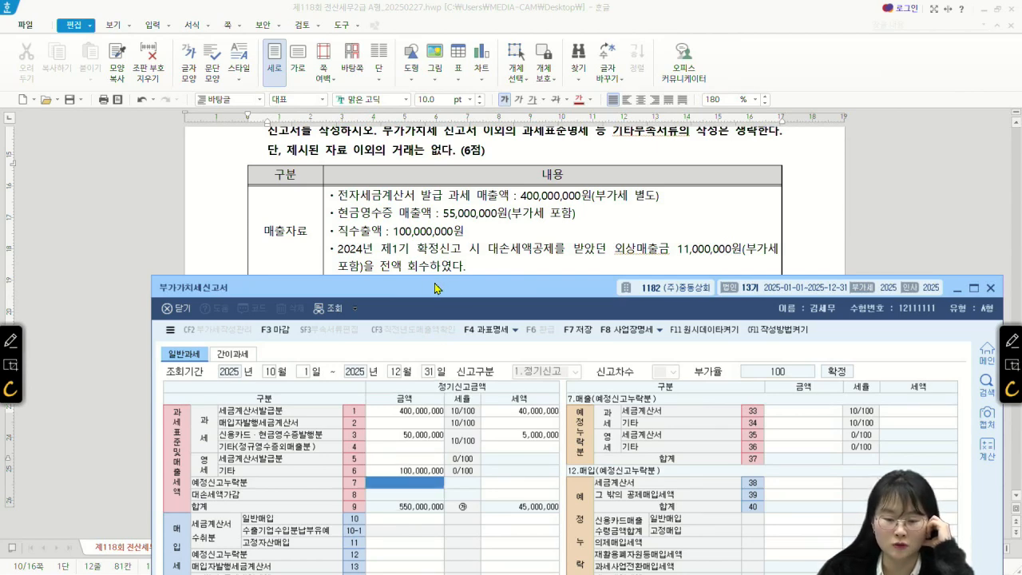
Step: Enter a tax amount of 1,000,000 for the bad debt tax adjustment (대손세액가감) on line 8
{"action": "left_click", "coordinate": [534, 495]}
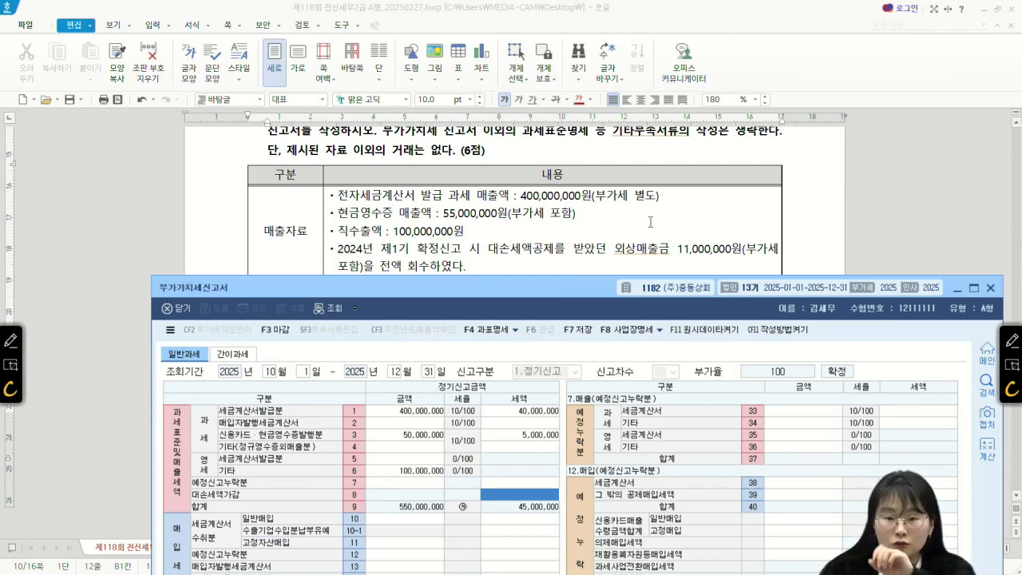
{"action": "type", "text": "1000000"}
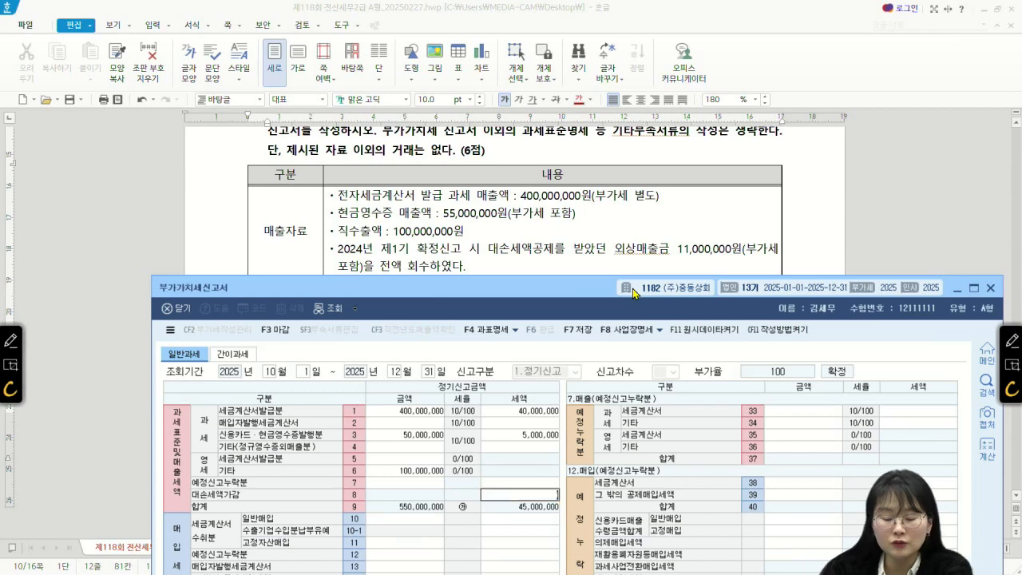
{"action": "key", "text": "Return"}
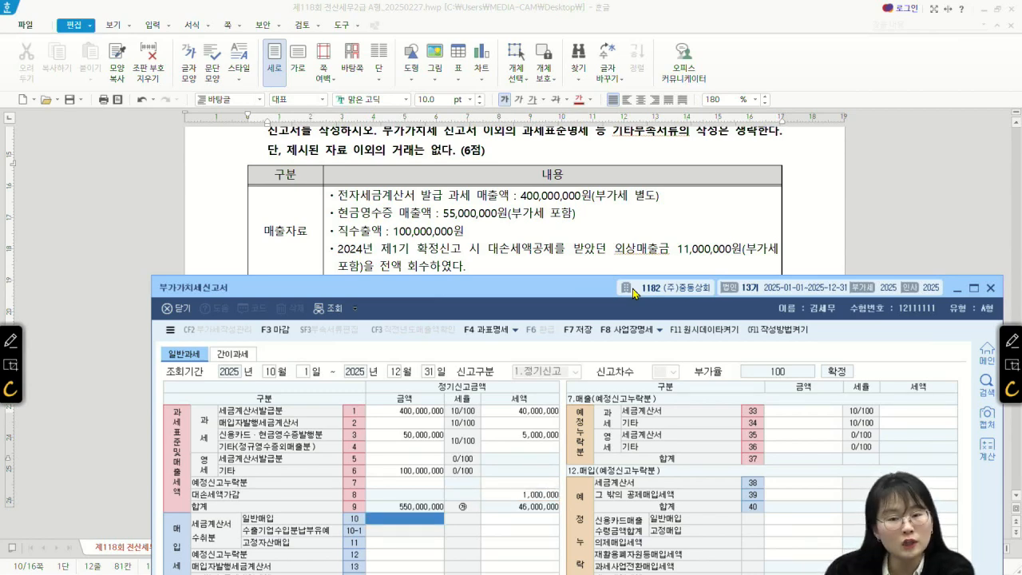
{"action": "left_click", "coordinate": [521, 495]}
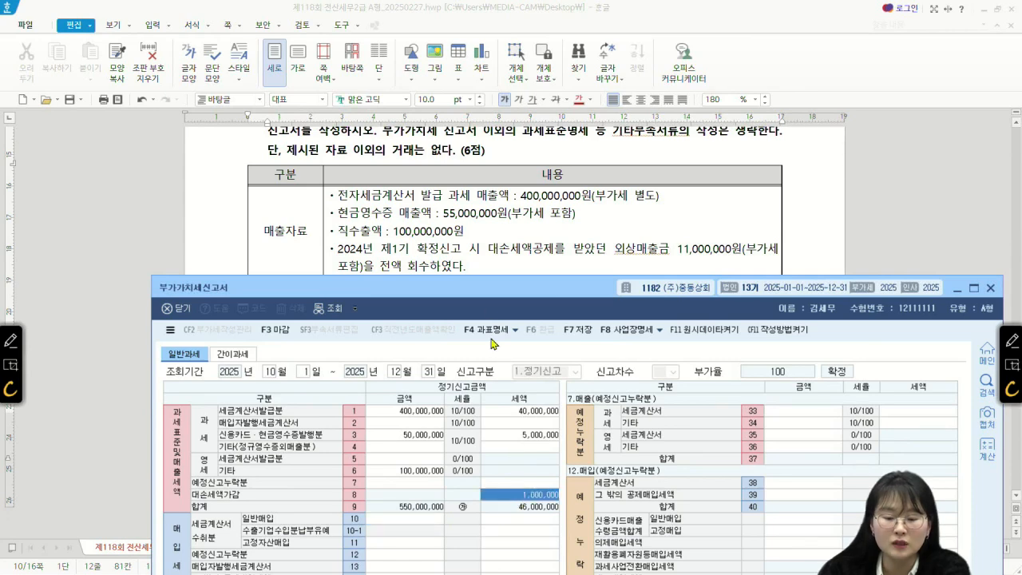
Step: Enter the general tax-invoice purchases on line 10 with an amount of 300,000,000 and tax of 30,000,000
{"action": "scroll", "coordinate": [477, 216], "scroll_direction": "down", "scroll_amount": 3}
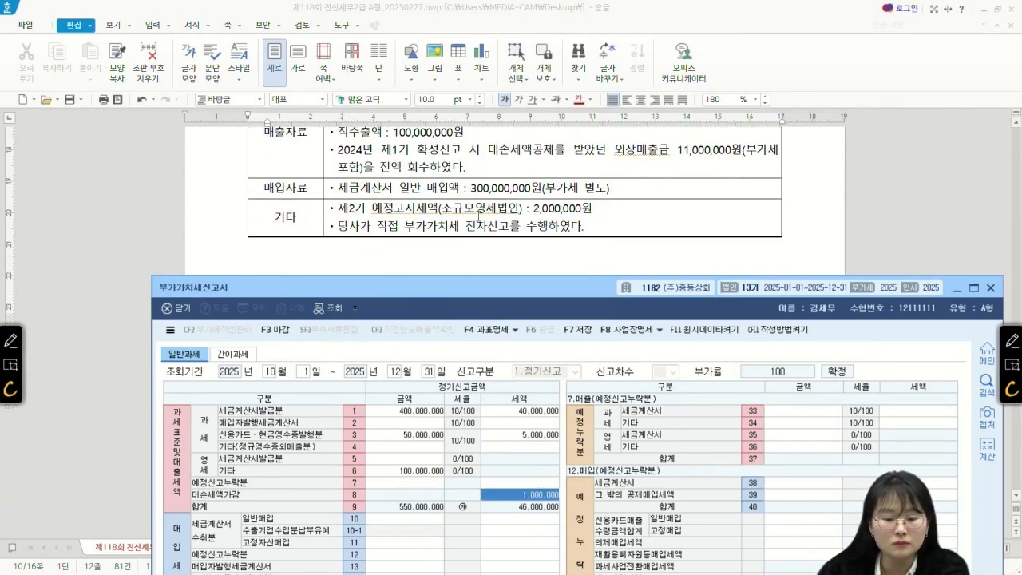
{"action": "left_click_drag", "start_coordinate": [464, 287], "coordinate": [454, 219]}
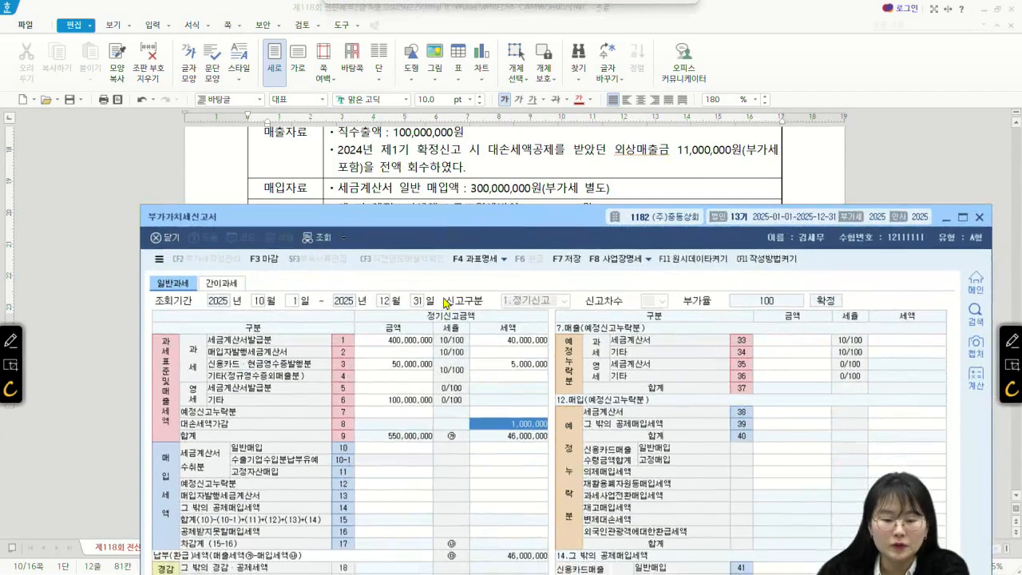
{"action": "left_click", "coordinate": [421, 448]}
{"action": "type", "text": "300000000"}
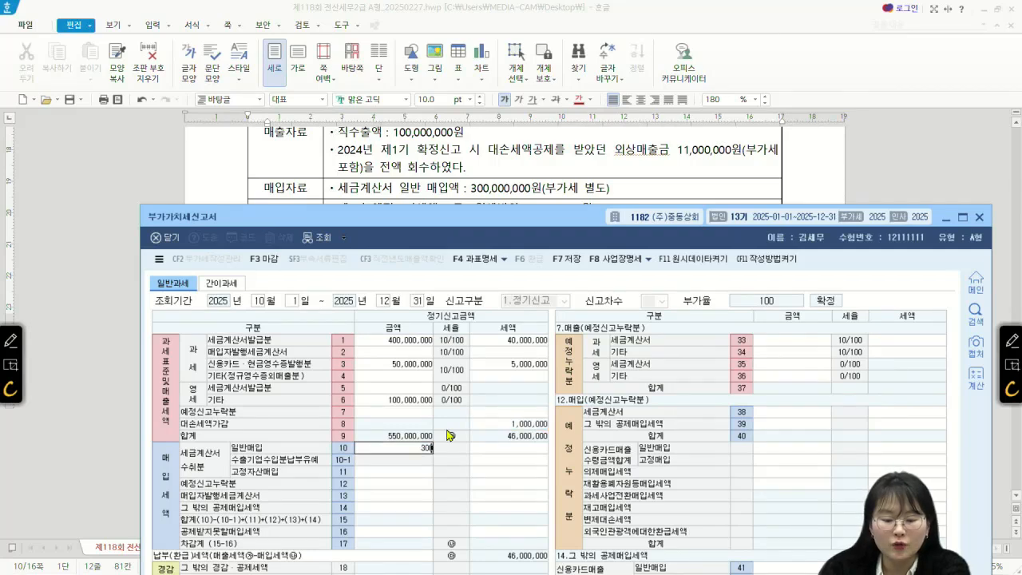
{"action": "key", "text": "Return"}
{"action": "type", "text": "30000000000"}
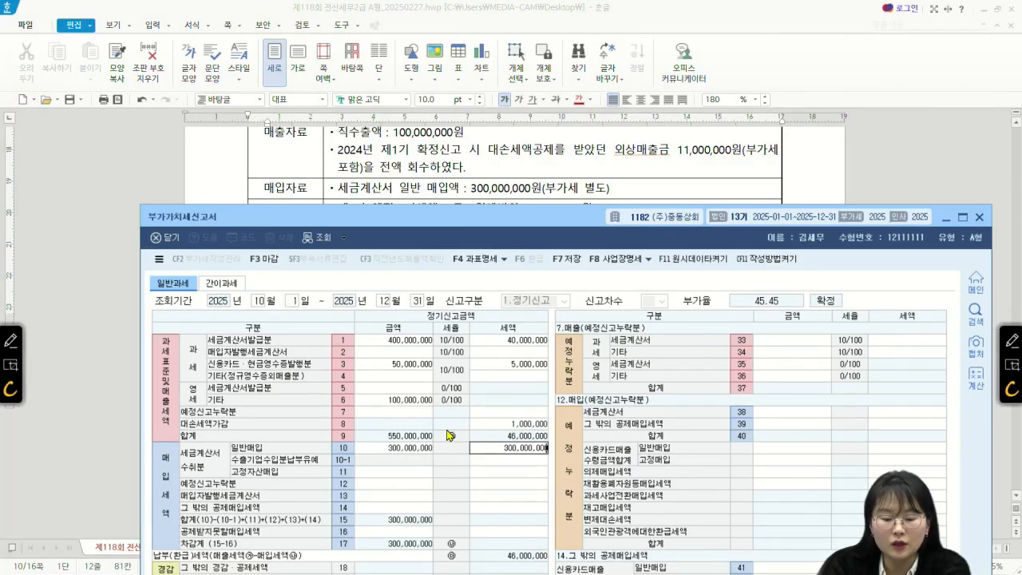
{"action": "key", "text": "Return"}
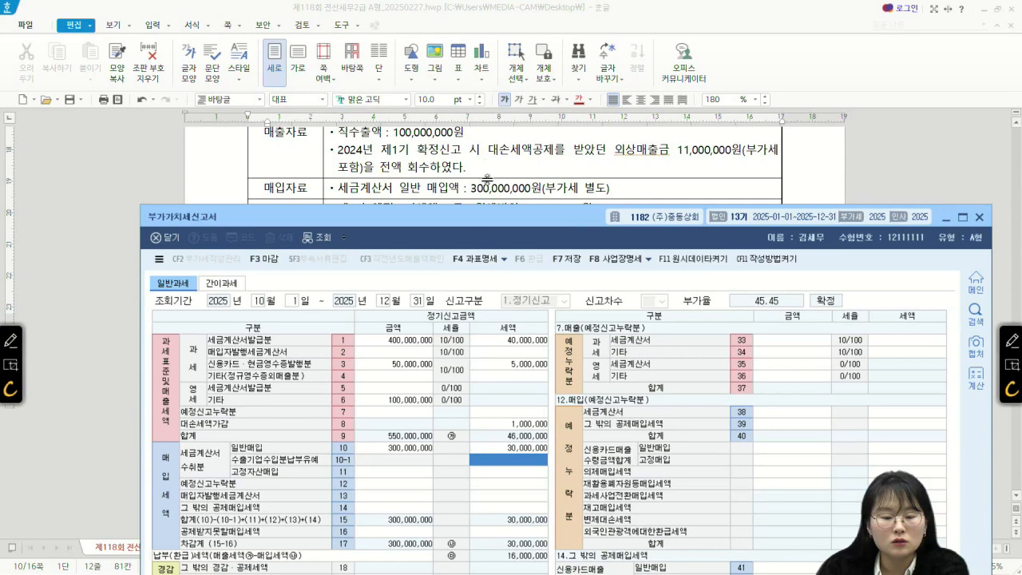
Step: Enter 2,000,000 as the preliminary notified tax (예정고지세액) on line 22
{"action": "left_click_drag", "start_coordinate": [477, 226], "coordinate": [456, 113]}
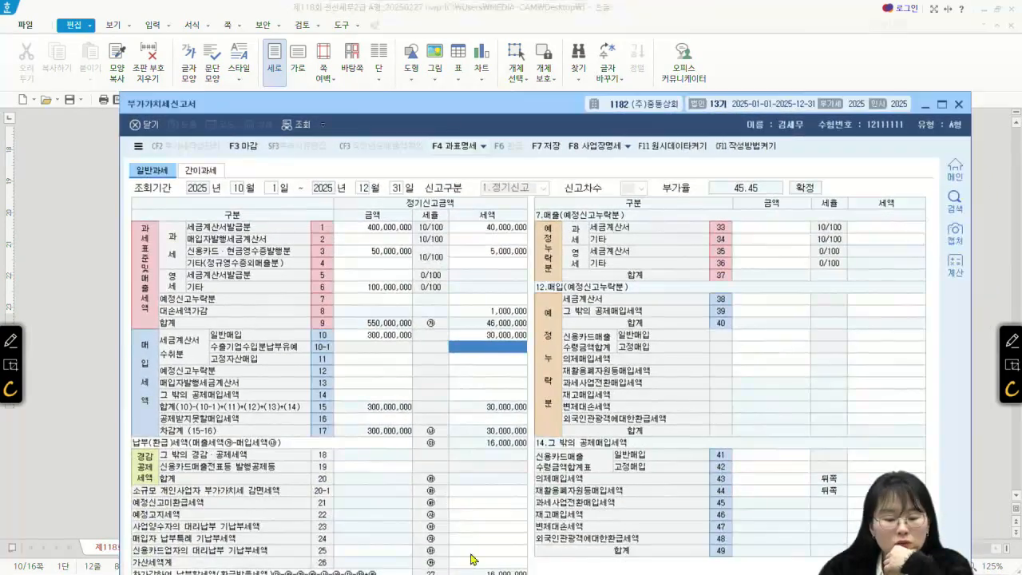
{"action": "left_click", "coordinate": [483, 514]}
{"action": "type", "text": "2000000"}
{"action": "key", "text": "Return"}
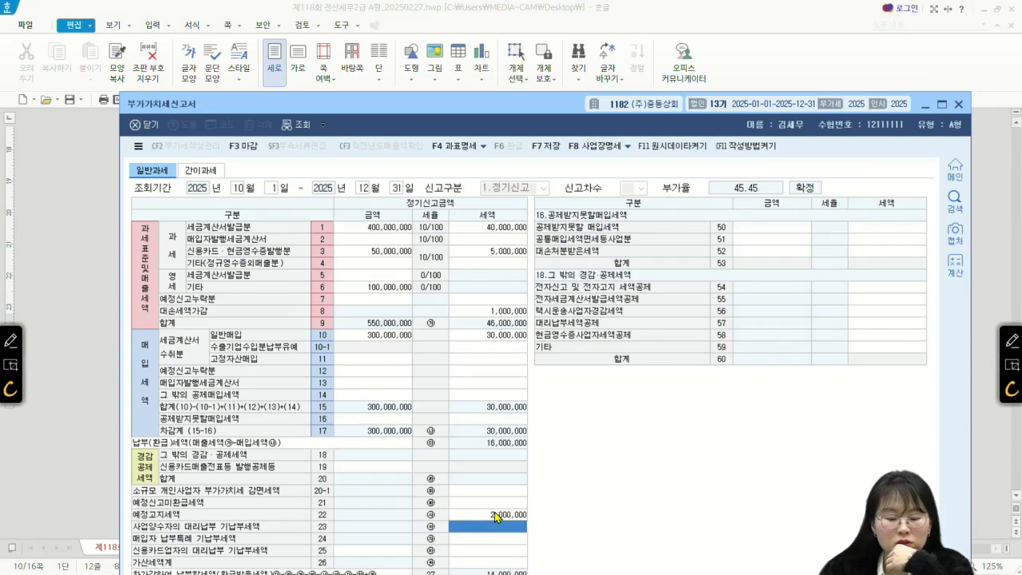
Step: Enter a 10,000 electronic filing tax credit on line 54 of the other reductions and credits (그 밖의 경감·공제세액)
{"action": "left_click_drag", "start_coordinate": [467, 110], "coordinate": [439, 83]}
{"action": "left_click", "coordinate": [344, 433]}
{"action": "left_click", "coordinate": [864, 255]}
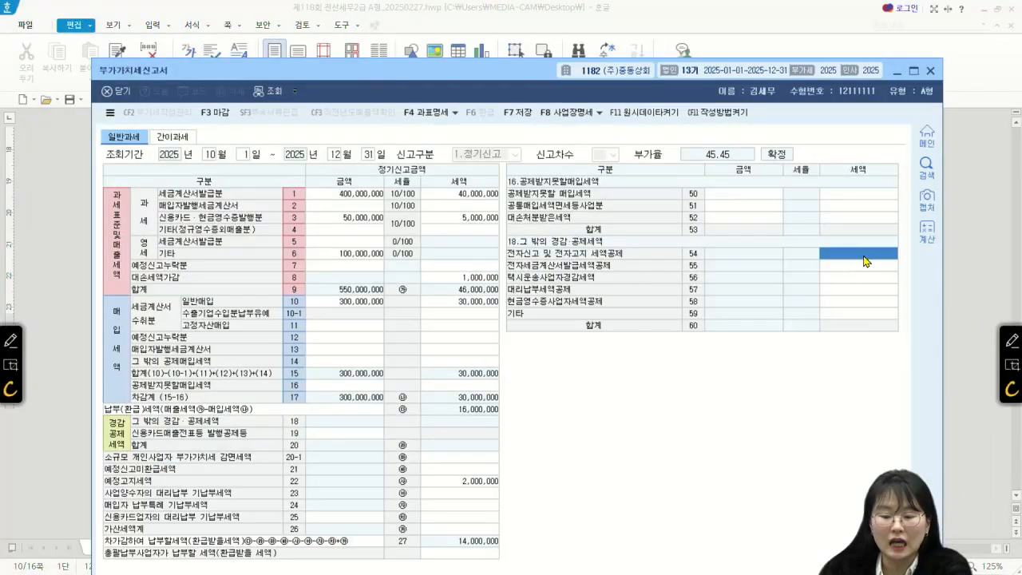
{"action": "type", "text": "100000"}
{"action": "key", "text": "Return"}
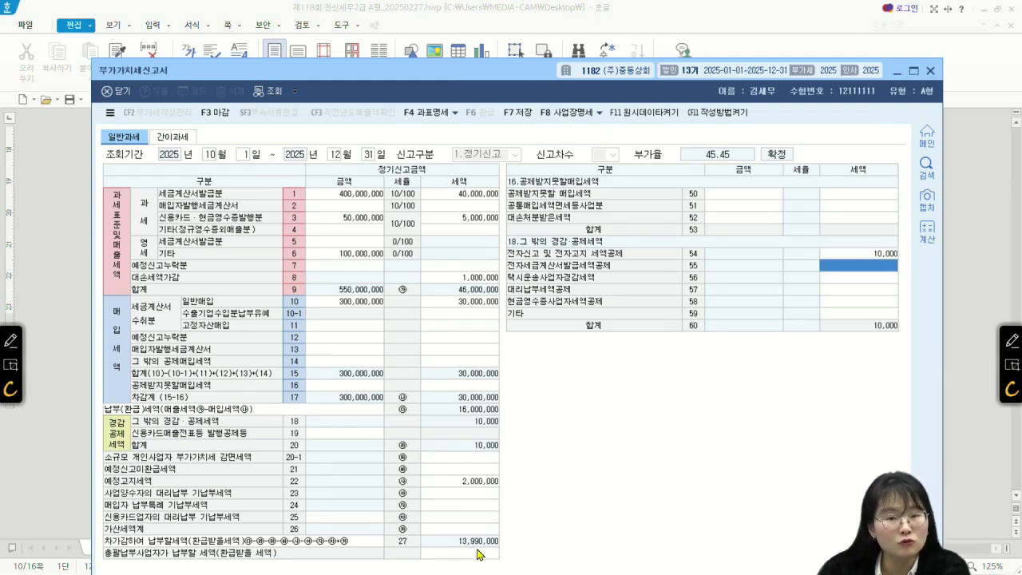
Step: Close the VAT return and go to 문제4 on closing adjustments in the exam document
{"action": "left_click", "coordinate": [957, 316]}
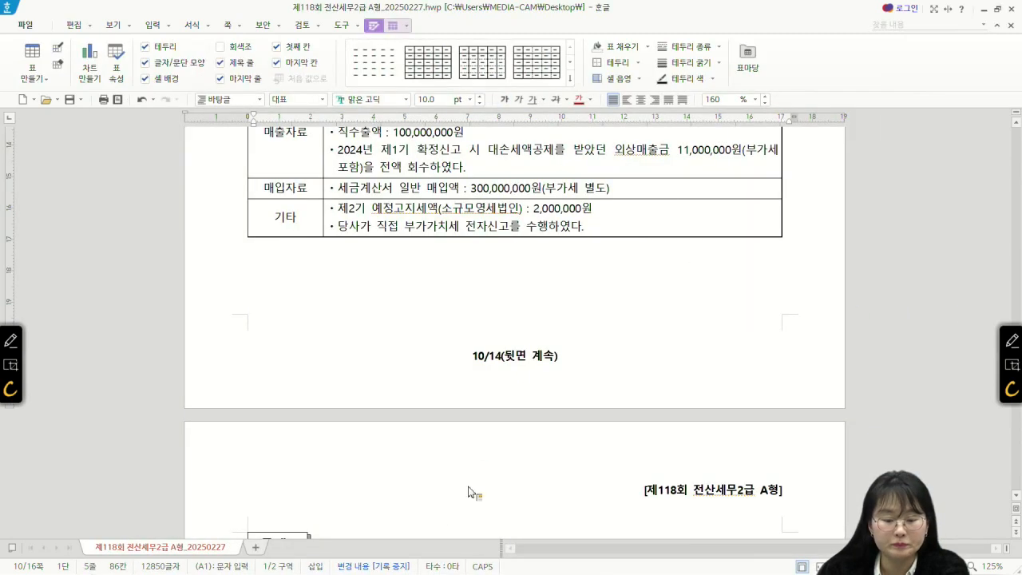
{"action": "left_click", "coordinate": [318, 561]}
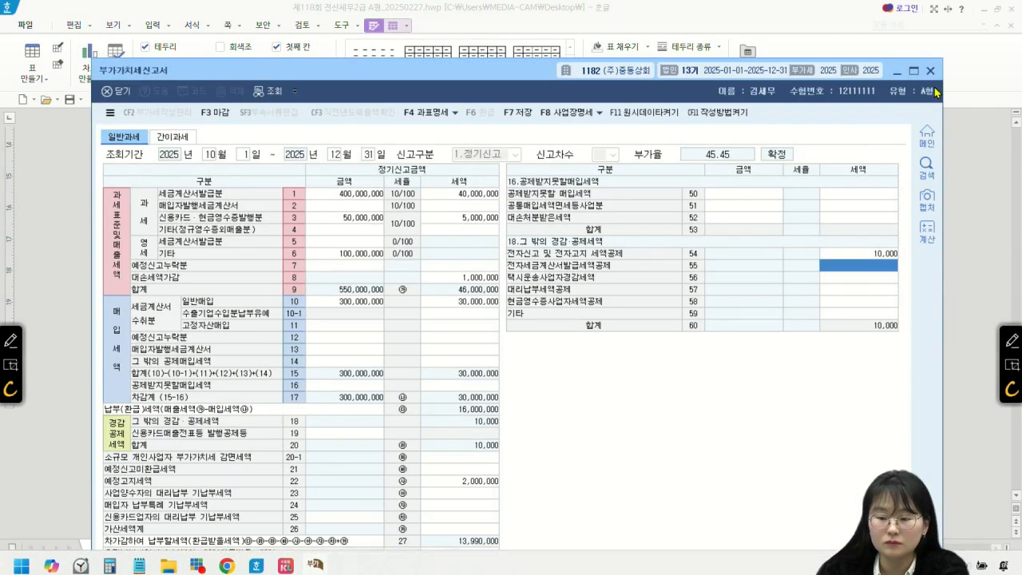
{"action": "key", "text": "Escape"}
{"action": "left_click", "coordinate": [534, 363]}
{"action": "scroll", "coordinate": [742, 388], "scroll_direction": "down", "scroll_amount": 8}
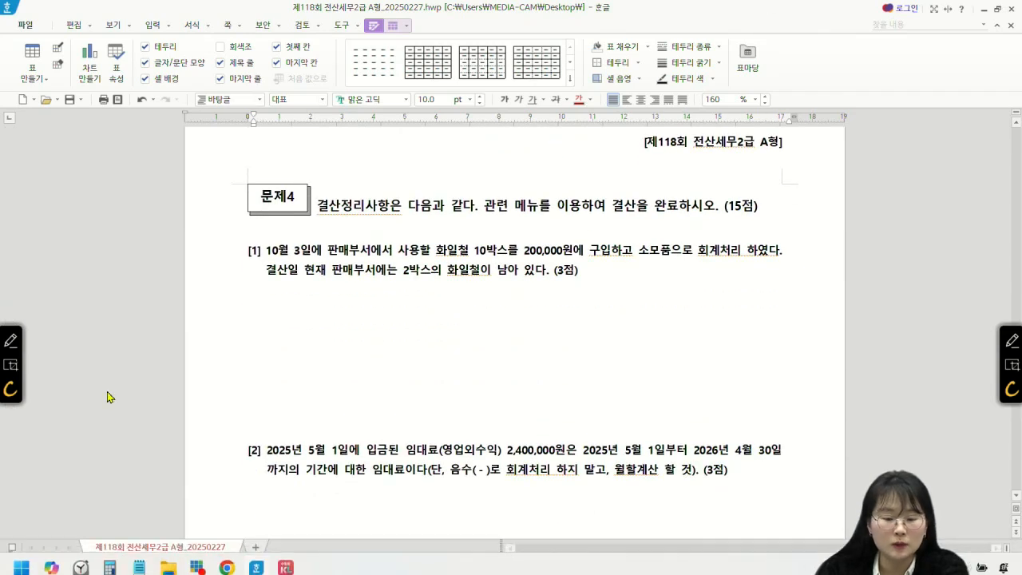
Step: Switch to KcLep, open general voucher entry (일반전표입력) below question [1], and set the date to December 31, 2025
{"action": "left_click", "coordinate": [285, 571]}
{"action": "left_click", "coordinate": [232, 331]}
{"action": "left_click", "coordinate": [227, 402]}
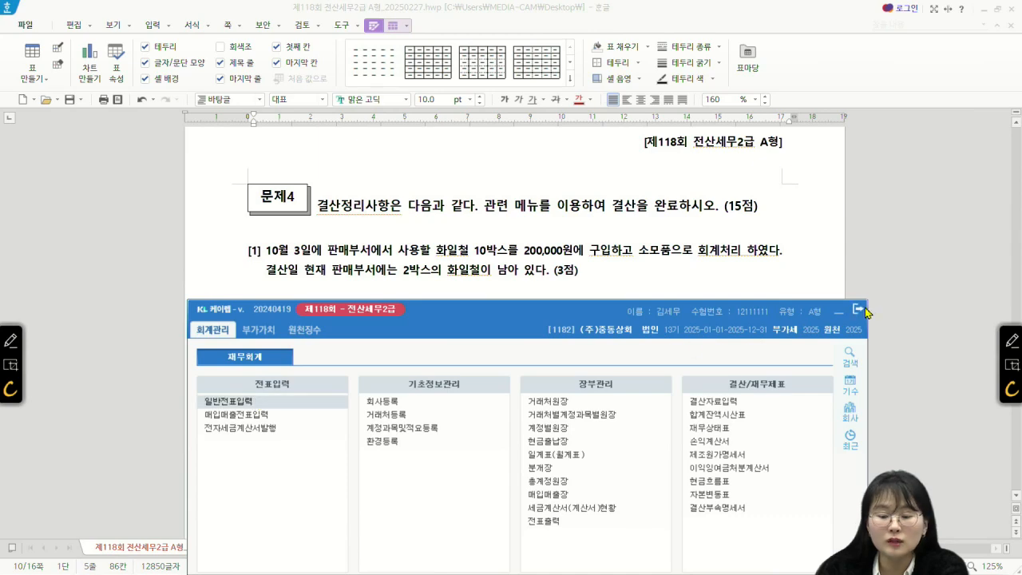
{"action": "left_click_drag", "start_coordinate": [422, 290], "coordinate": [464, 359]}
{"action": "left_click", "coordinate": [834, 313]}
{"action": "type", "text": "12"}
{"action": "key", "text": "Return"}
{"action": "type", "text": "31"}
{"action": "key", "text": "Return"}
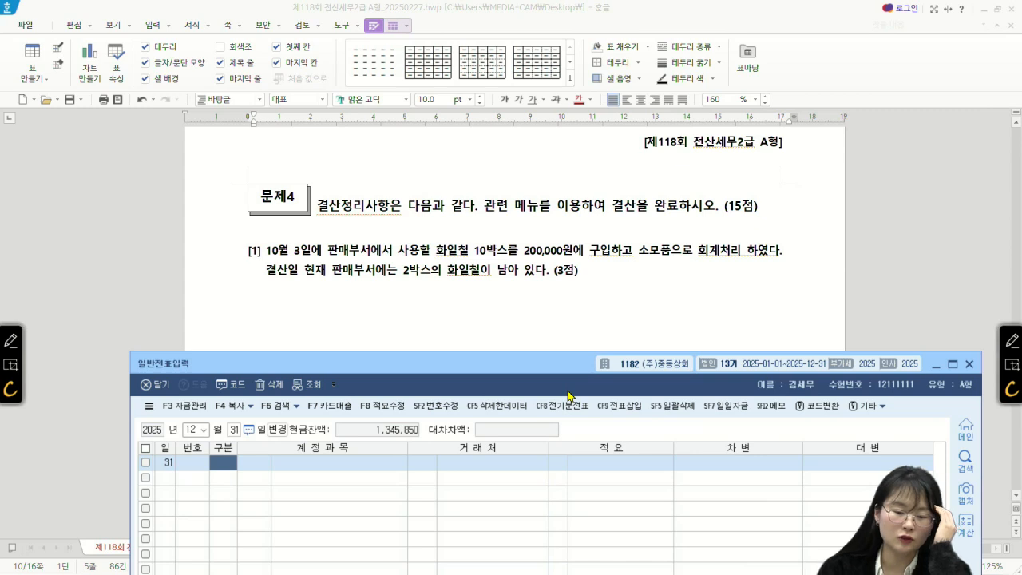
Step: Start a debit (차변) line with account 0830 소모품비 (판매관리비), leaving the trading partner blank
{"action": "type", "text": "3"}
{"action": "key", "text": "Return"}
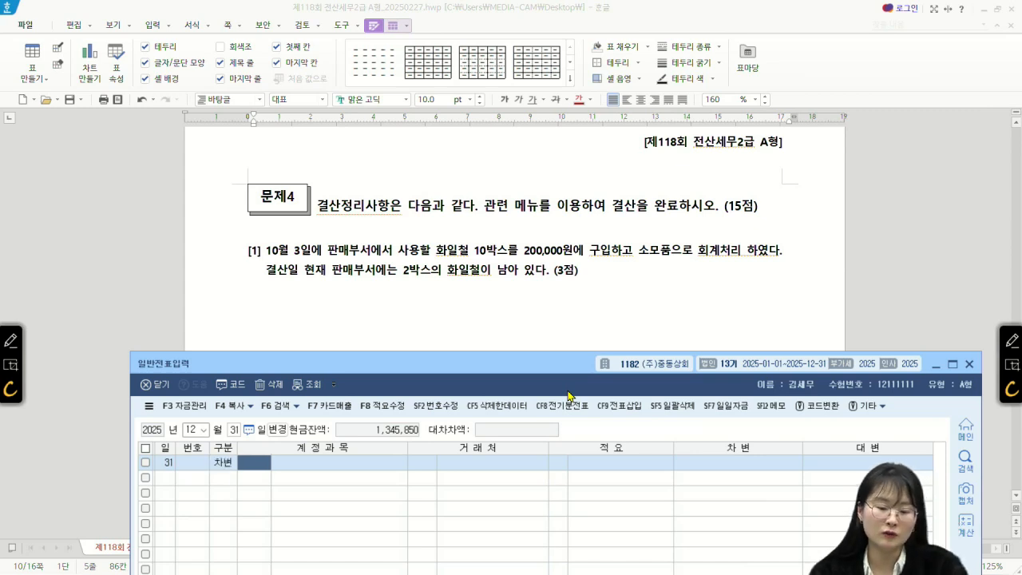
{"action": "type", "text": "THA"}
{"action": "type", "text": "소모품"}
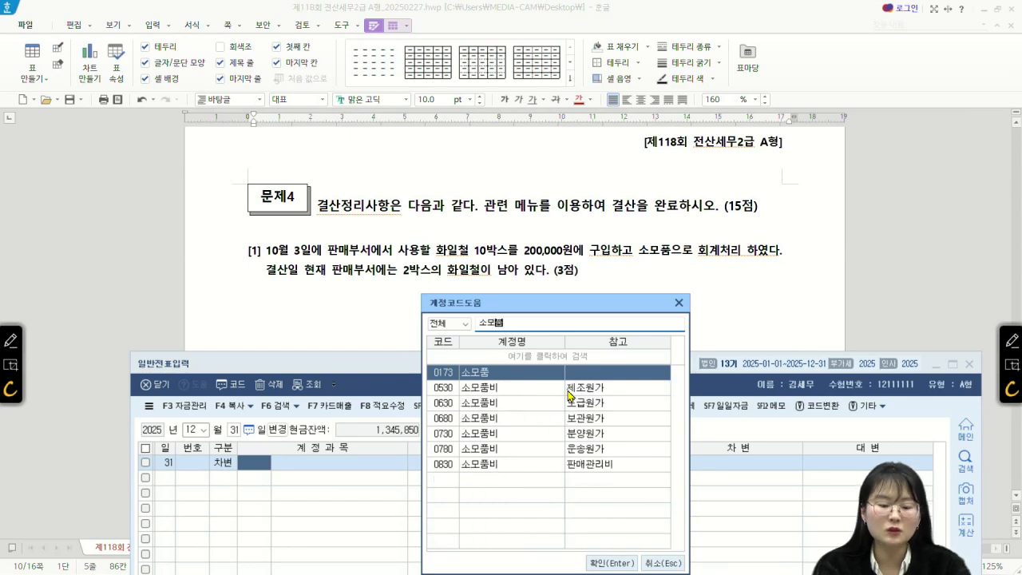
{"action": "type", "text": "비"}
{"action": "key", "text": "Down"}
{"action": "key", "text": "Down"}
{"action": "key", "text": "Down"}
{"action": "key", "text": "Down"}
{"action": "key", "text": "Down"}
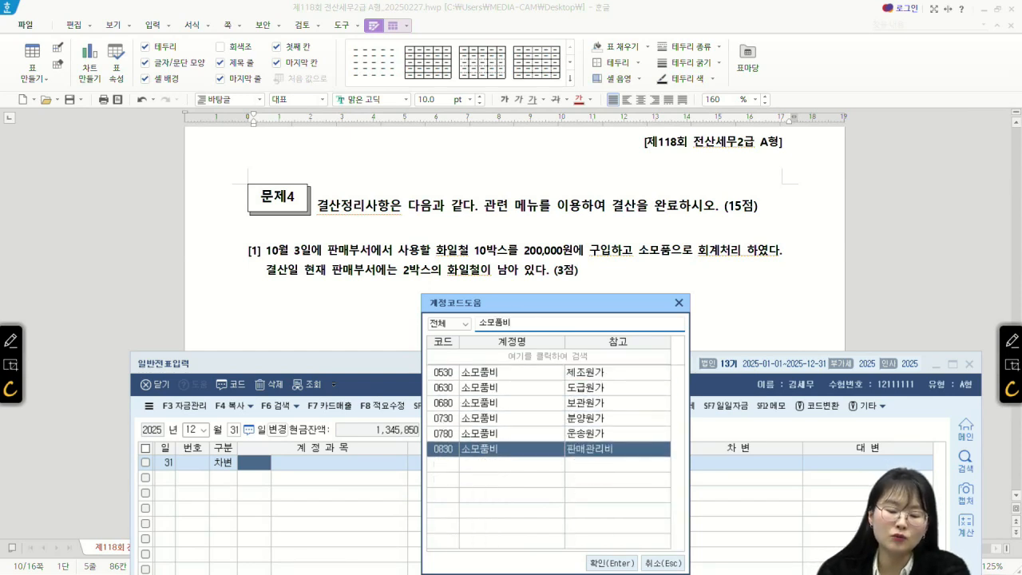
{"action": "key", "text": "Return"}
{"action": "key", "text": "Return"}
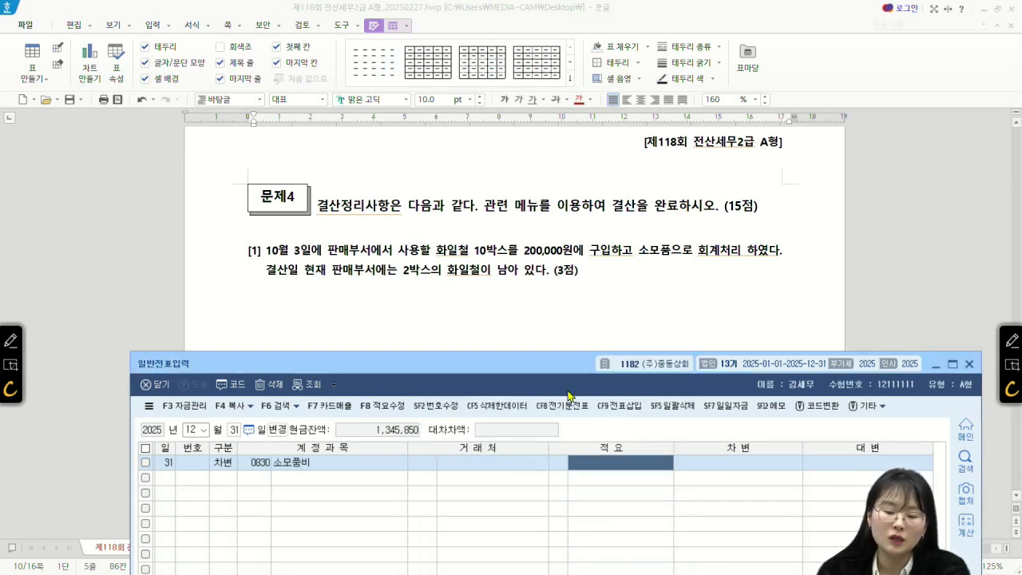
Step: Leave the description blank and enter a debit amount of 160,000 for the 소모품비 line
{"action": "key", "text": "Return"}
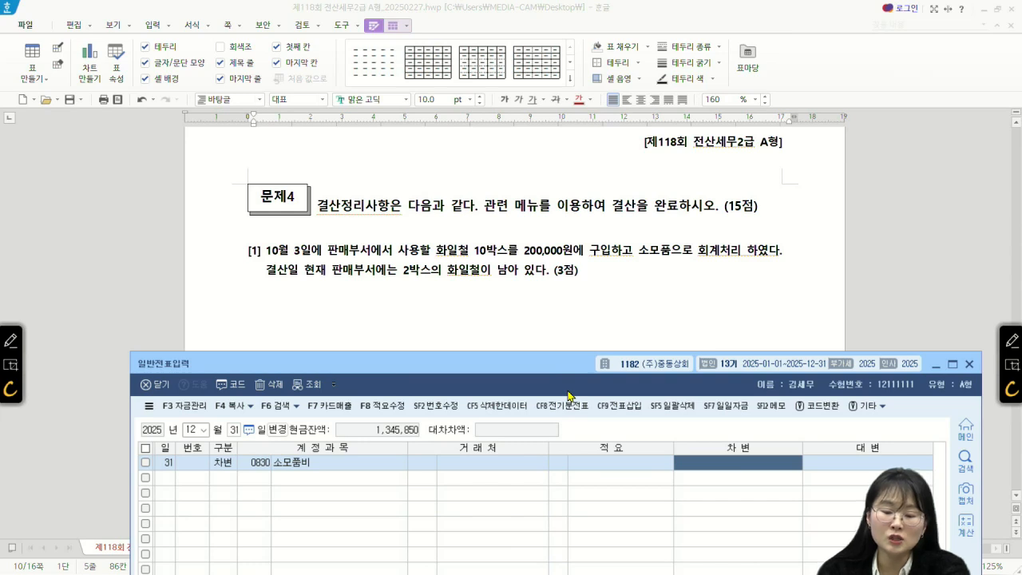
{"action": "type", "text": "160,000"}
{"action": "key", "text": "Return"}
Step: Add a balancing credit (대변) line with account 0173 소모품 to complete the question [1] entry
{"action": "type", "text": "4"}
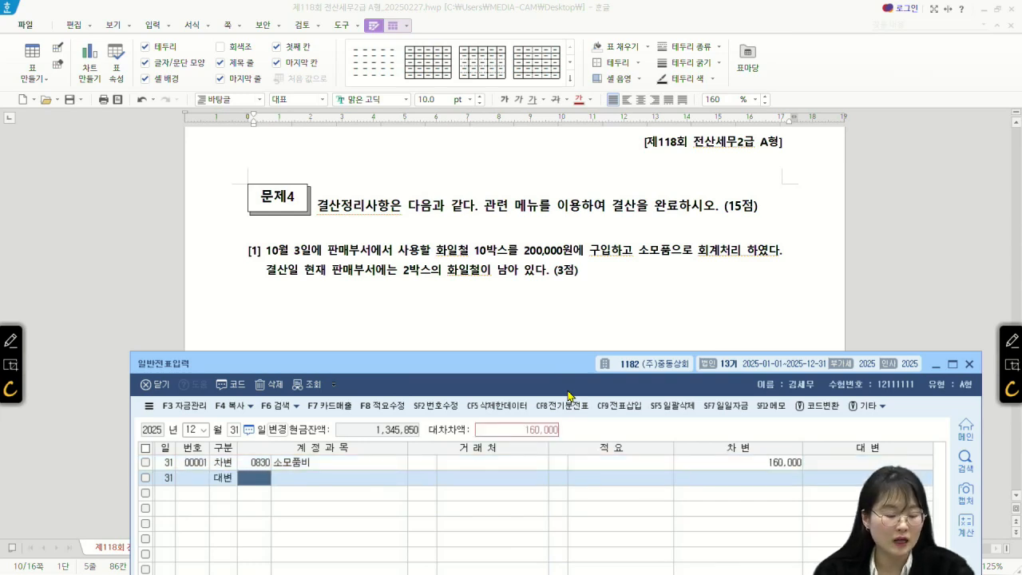
{"action": "type", "text": "소모품"}
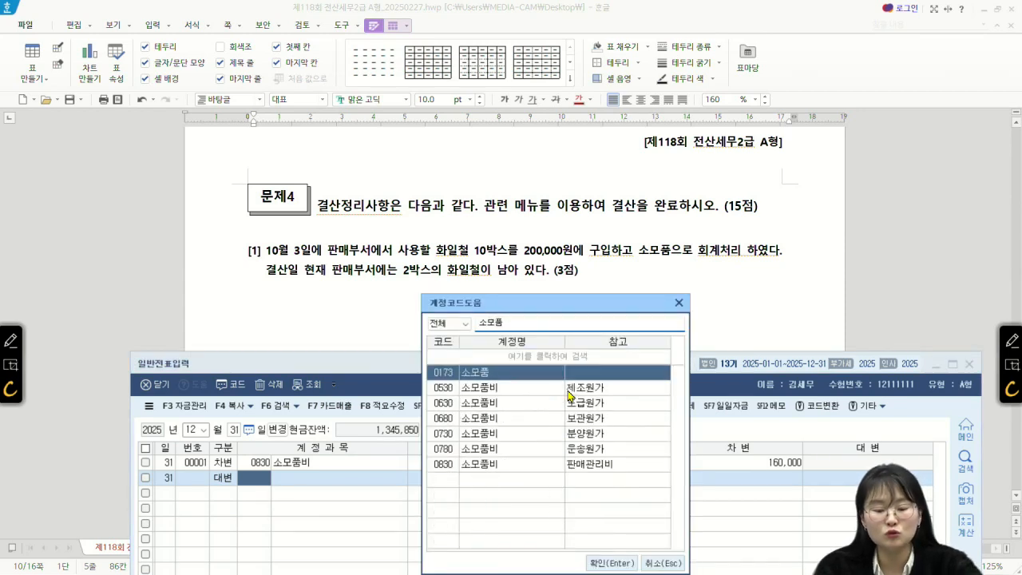
{"action": "key", "text": "Down"}
{"action": "key", "text": "Down"}
{"action": "key", "text": "Up"}
{"action": "key", "text": "Up"}
{"action": "key", "text": "Up"}
{"action": "key", "text": "Return"}
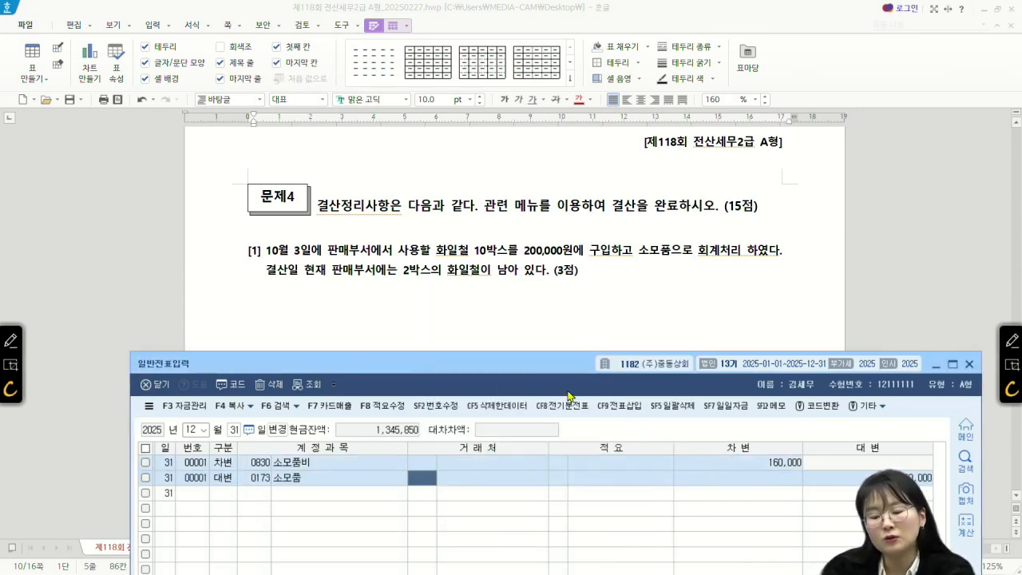
Step: Bring up question [2] in the exam document and delete both question [1] lines from the general voucher entry
{"action": "scroll", "coordinate": [361, 286], "scroll_direction": "down", "scroll_amount": 5}
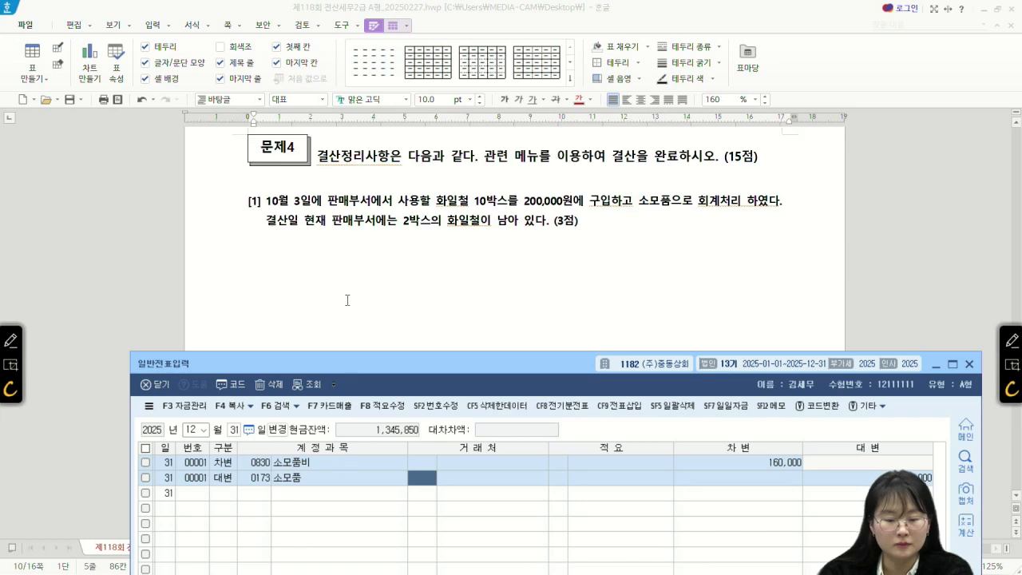
{"action": "scroll", "coordinate": [362, 286], "scroll_direction": "down", "scroll_amount": 2}
{"action": "left_click", "coordinate": [146, 449]}
{"action": "left_click", "coordinate": [266, 386]}
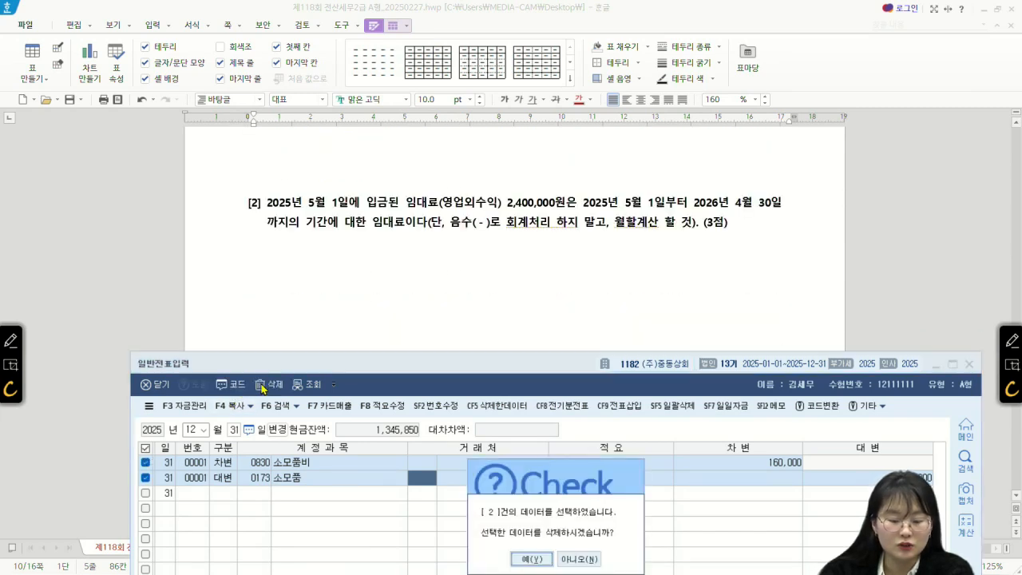
{"action": "left_click", "coordinate": [536, 560]}
{"action": "left_click_drag", "start_coordinate": [440, 363], "coordinate": [429, 264]}
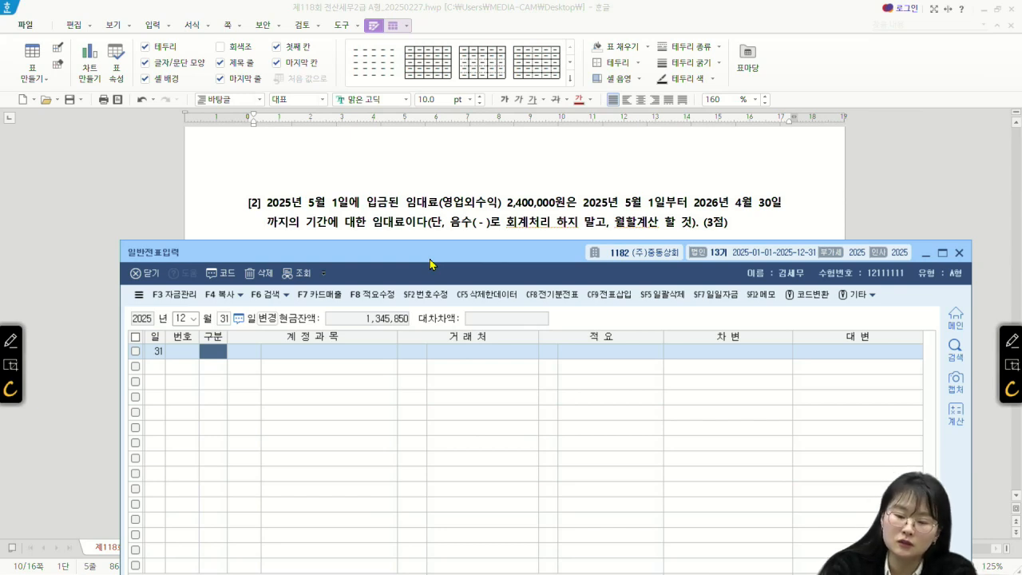
Step: Handwrite the current-year rental period 5.1~12.31 over the voucher grid with the annotation pen
{"action": "left_click", "coordinate": [1011, 341]}
{"action": "mouse_move", "coordinate": [579, 367]}
{"action": "left_mouse_down"}
{"action": "mouse_move", "coordinate": [593, 412]}
{"action": "mouse_move", "coordinate": [599, 388]}
{"action": "left_mouse_up"}
{"action": "left_click_drag", "start_coordinate": [611, 406], "coordinate": [613, 410]}
{"action": "left_click_drag", "start_coordinate": [629, 372], "coordinate": [631, 411]}
{"action": "mouse_move", "coordinate": [643, 395]}
{"action": "left_mouse_down"}
{"action": "mouse_move", "coordinate": [683, 384]}
{"action": "mouse_move", "coordinate": [696, 410]}
{"action": "left_mouse_up"}
{"action": "left_click_drag", "start_coordinate": [705, 377], "coordinate": [731, 422]}
{"action": "mouse_move", "coordinate": [751, 378]}
{"action": "left_mouse_down"}
{"action": "mouse_move", "coordinate": [763, 383]}
{"action": "mouse_move", "coordinate": [748, 415]}
{"action": "left_mouse_up"}
{"action": "left_click_drag", "start_coordinate": [781, 379], "coordinate": [781, 413]}
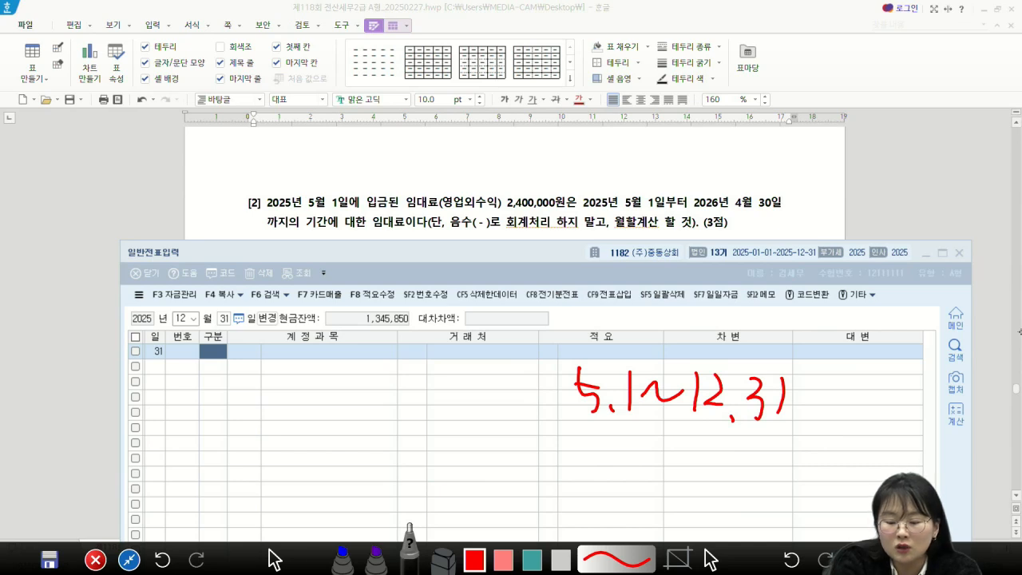
Step: Handwrite the rent calculation 2,400,000 × 8/12, circle its result, and close the annotations
{"action": "left_click_drag", "start_coordinate": [658, 479], "coordinate": [664, 511]}
{"action": "left_click", "coordinate": [677, 515]}
{"action": "mouse_move", "coordinate": [691, 479]}
{"action": "left_mouse_down"}
{"action": "mouse_move", "coordinate": [715, 502]}
{"action": "mouse_move", "coordinate": [706, 514]}
{"action": "left_mouse_up"}
{"action": "mouse_move", "coordinate": [716, 484]}
{"action": "left_mouse_down"}
{"action": "mouse_move", "coordinate": [729, 504]}
{"action": "mouse_move", "coordinate": [744, 483]}
{"action": "mouse_move", "coordinate": [800, 492]}
{"action": "left_mouse_up"}
{"action": "left_click", "coordinate": [752, 506]}
{"action": "left_click_drag", "start_coordinate": [806, 484], "coordinate": [827, 503]}
{"action": "left_click_drag", "start_coordinate": [827, 484], "coordinate": [808, 503]}
{"action": "left_click_drag", "start_coordinate": [835, 498], "coordinate": [875, 495]}
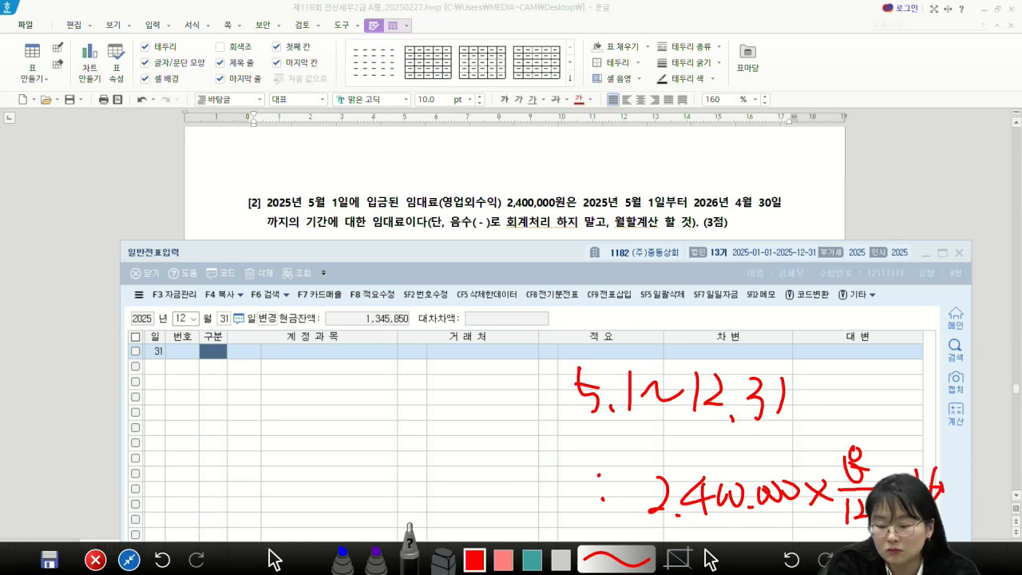
{"action": "left_click_drag", "start_coordinate": [998, 490], "coordinate": [1017, 486]}
{"action": "left_click_drag", "start_coordinate": [925, 466], "coordinate": [918, 470]}
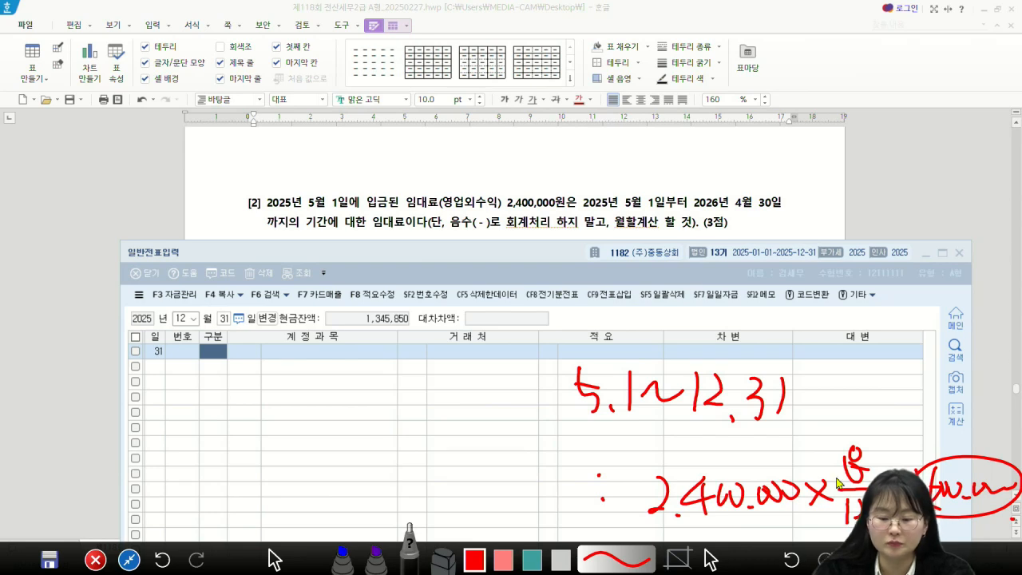
{"action": "left_click", "coordinate": [95, 559]}
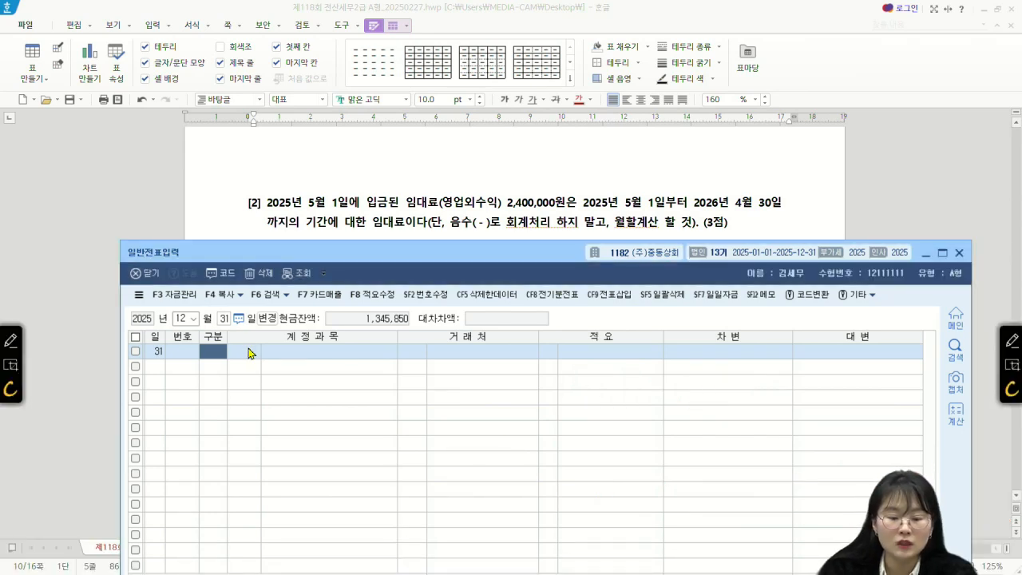
Step: Start a debit (차변) line dated December 31 with account 0263 선수수익
{"action": "type", "text": "3"}
{"action": "key", "text": "Return"}
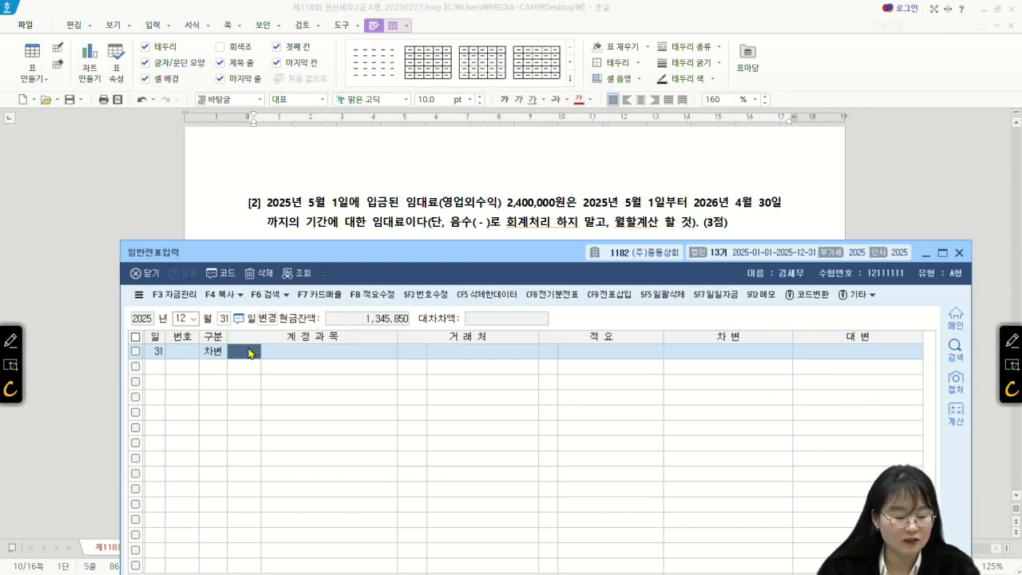
{"action": "key", "text": "F2"}
{"action": "type", "text": "선"}
{"action": "key", "text": "BackSpace"}
{"action": "key", "text": "BackSpace"}
{"action": "key", "text": "BackSpace"}
{"action": "type", "text": "시수수"}
{"action": "key", "text": "Return"}
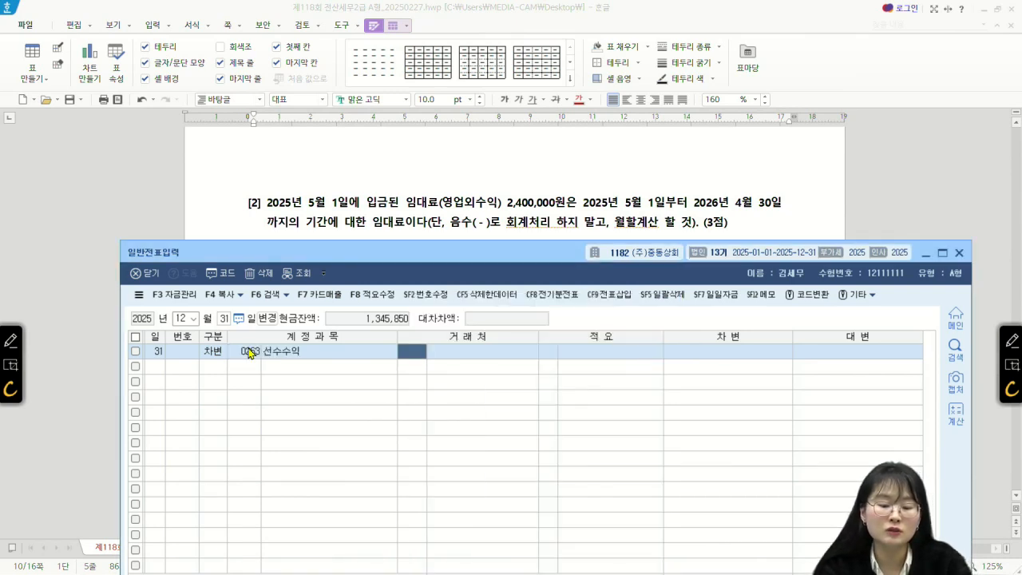
Step: Leave the trading partner and description blank and enter 800,000 as the 선수수익 debit amount
{"action": "key", "text": "Return"}
{"action": "key", "text": "Return"}
{"action": "key", "text": "Return"}
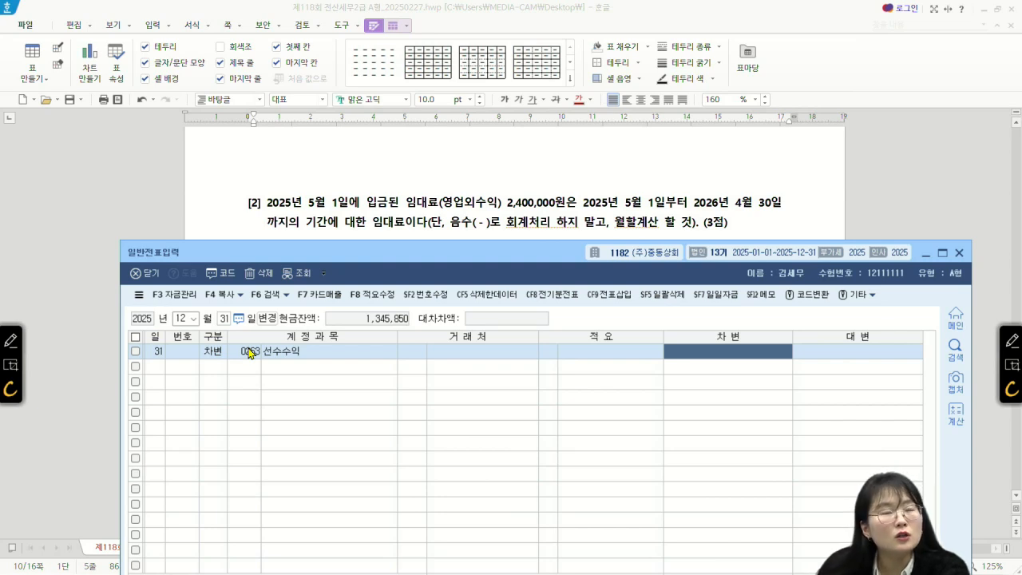
{"action": "type", "text": "8000000"}
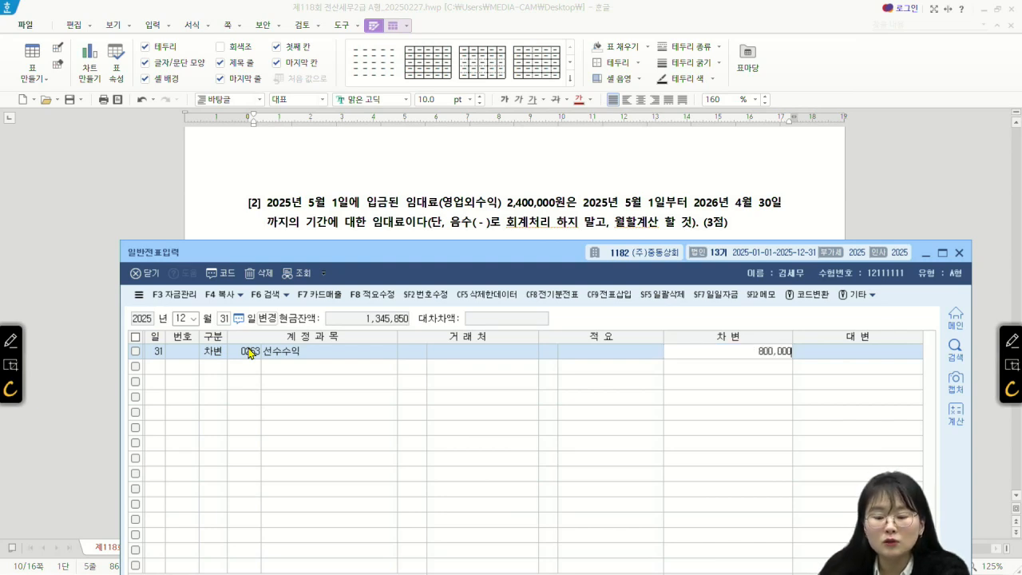
{"action": "key", "text": "Return"}
Step: Add a balancing credit (대변) line of 800,000 with account 0904 임대료
{"action": "key", "text": "4"}
{"action": "key", "text": "Return"}
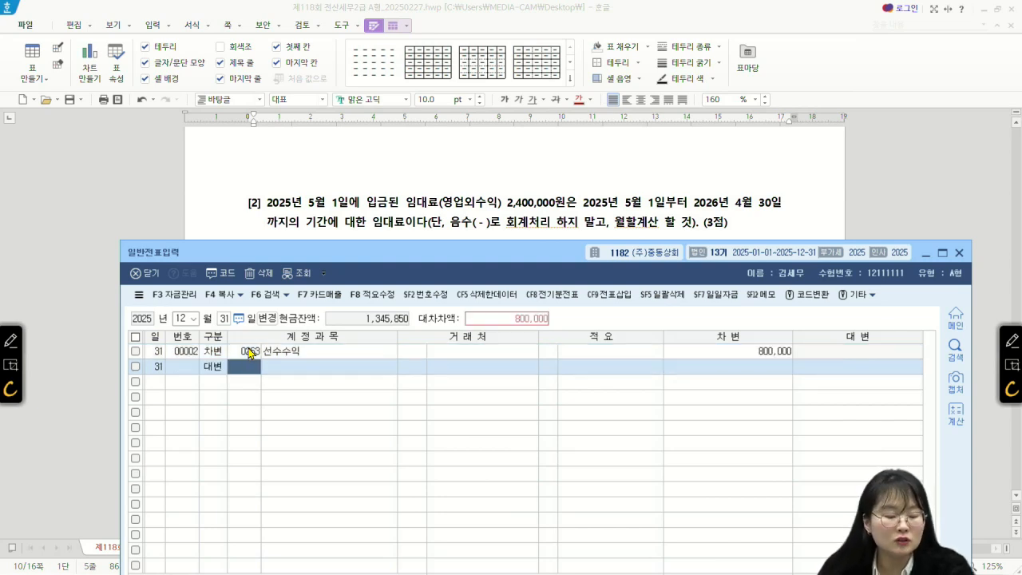
{"action": "type", "text": "임"}
{"action": "key", "text": "Return"}
{"action": "type", "text": "대료"}
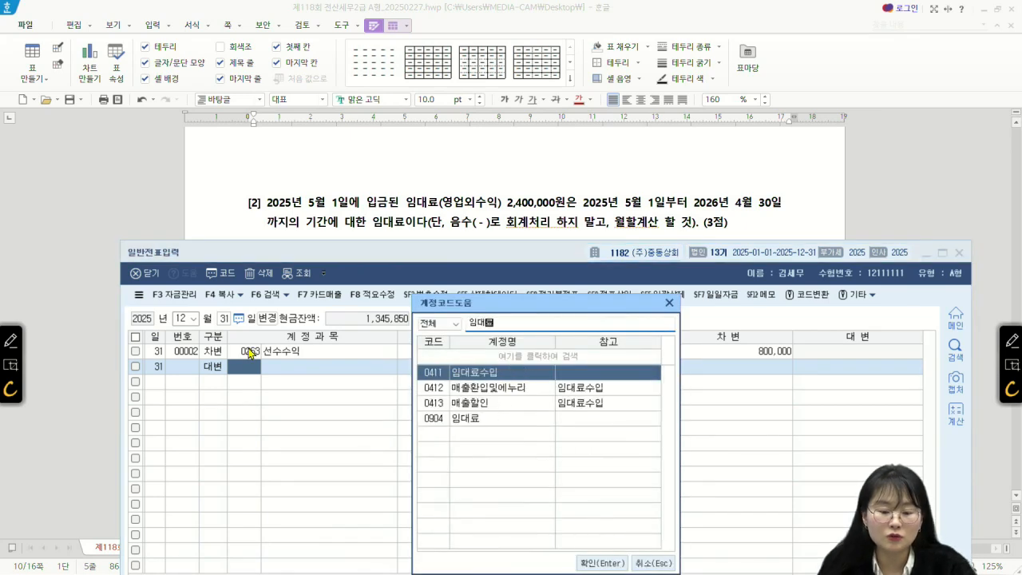
{"action": "key", "text": "Down"}
{"action": "key", "text": "Down"}
{"action": "key", "text": "Down"}
{"action": "key", "text": "Return"}
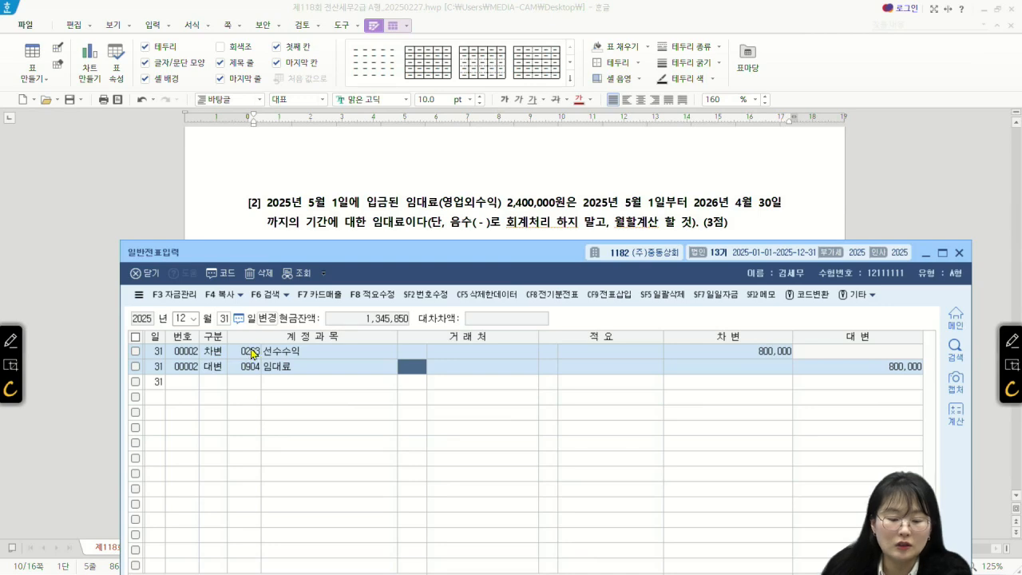
Step: Swap the sides of the question [2] entry, making 선수수익 the credit (대변) and 임대료 the debit (차변)
{"action": "left_click", "coordinate": [470, 216]}
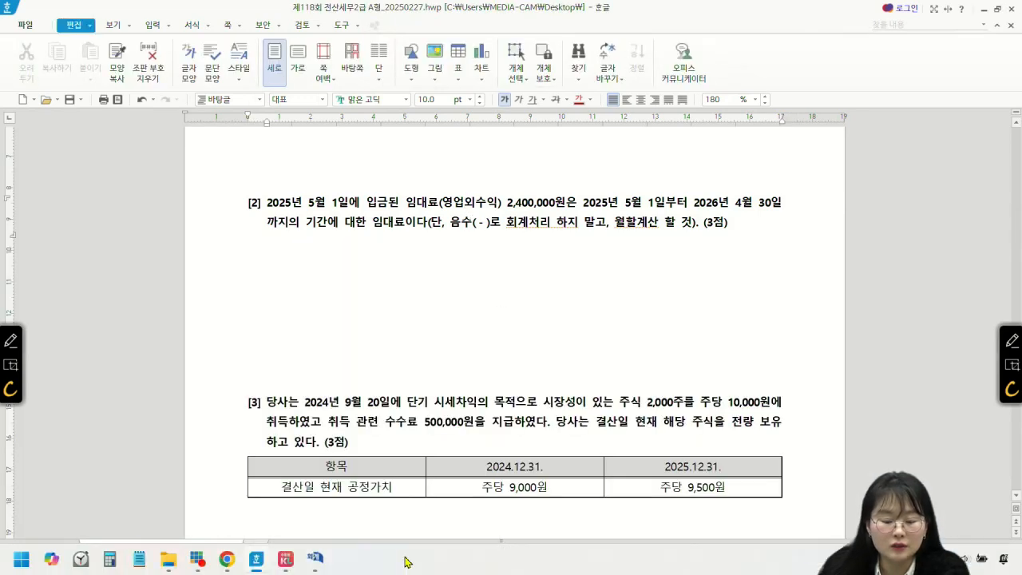
{"action": "left_click", "coordinate": [321, 562]}
{"action": "left_click", "coordinate": [252, 356]}
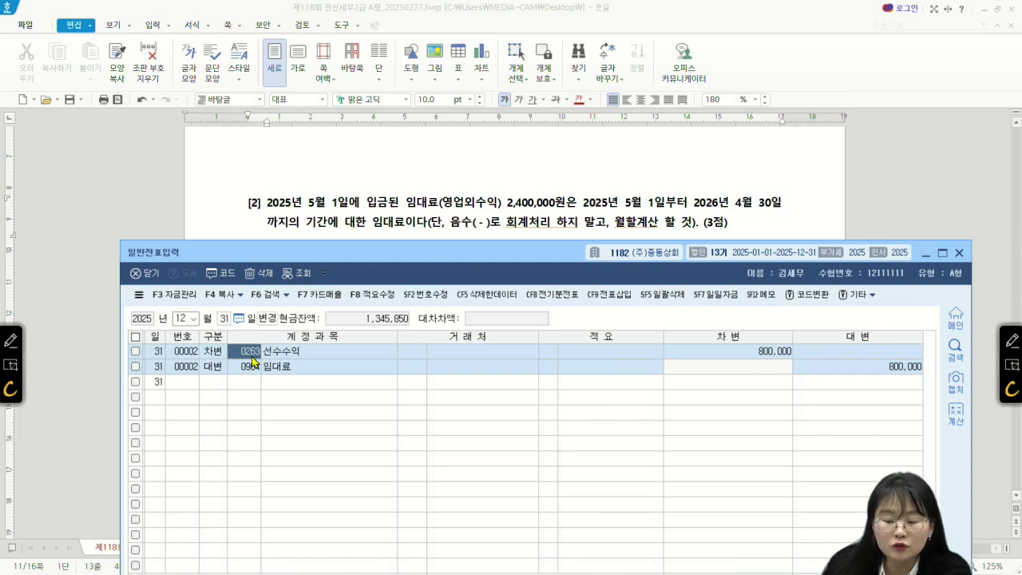
{"action": "key", "text": "Left"}
{"action": "type", "text": "4"}
{"action": "key", "text": "Down"}
{"action": "key", "text": "Left"}
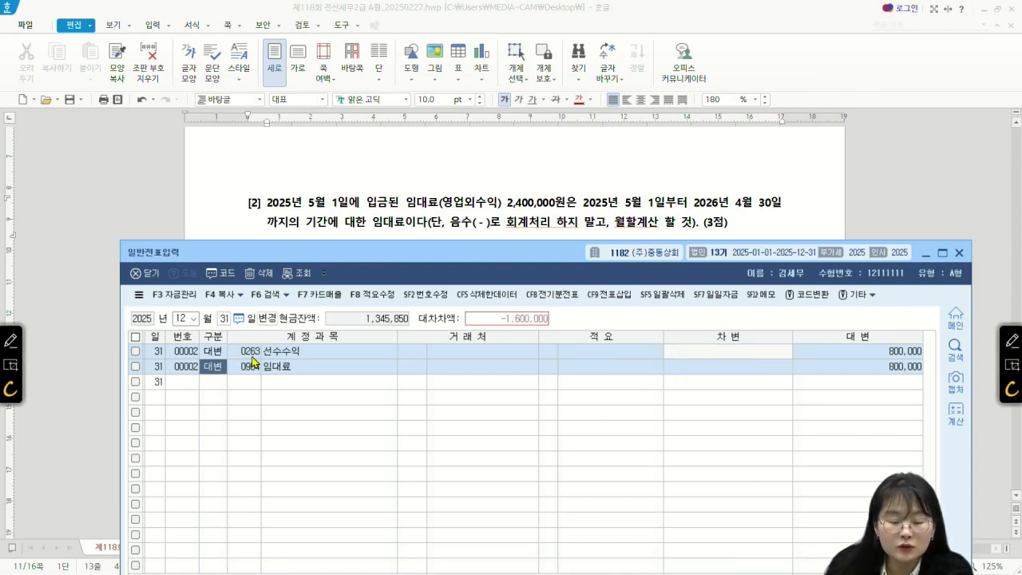
{"action": "type", "text": "3"}
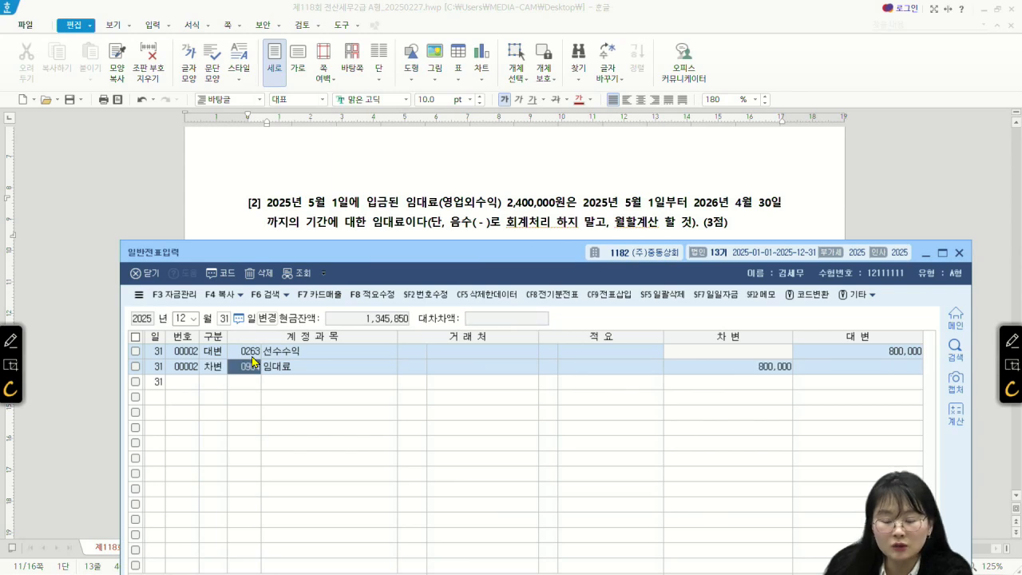
Step: Bring up question [3] in the exam document and delete both question [2] lines from the general voucher entry
{"action": "left_click", "coordinate": [441, 220]}
{"action": "scroll", "coordinate": [440, 217], "scroll_direction": "down", "scroll_amount": 3}
{"action": "scroll", "coordinate": [440, 217], "scroll_direction": "down", "scroll_amount": 1}
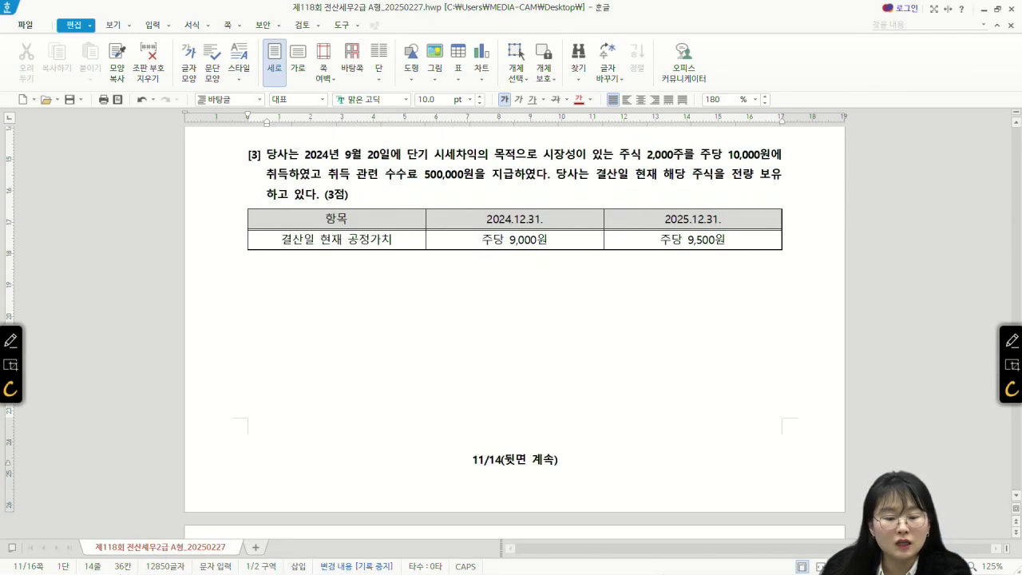
{"action": "left_click", "coordinate": [314, 564]}
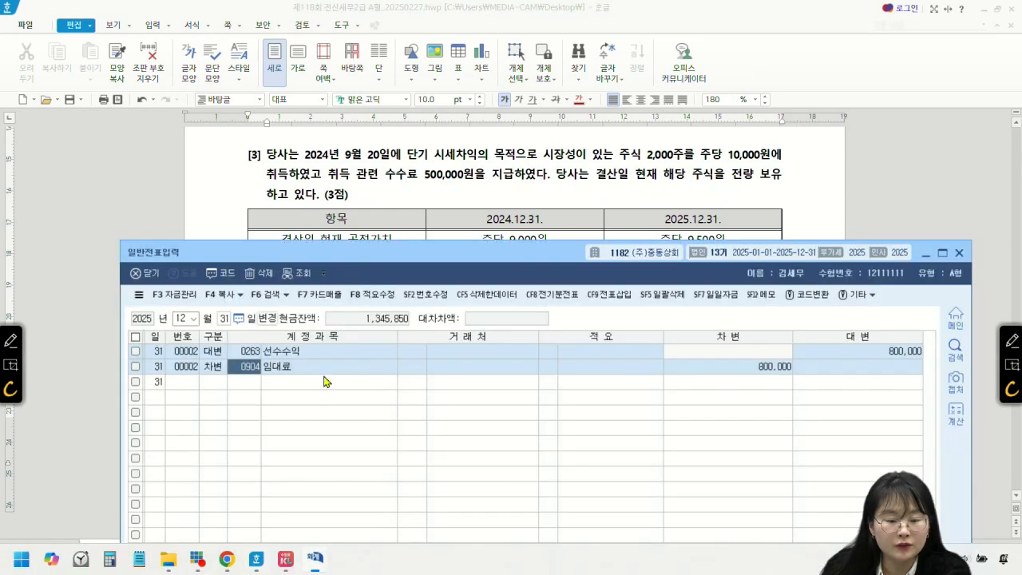
{"action": "left_click", "coordinate": [260, 272]}
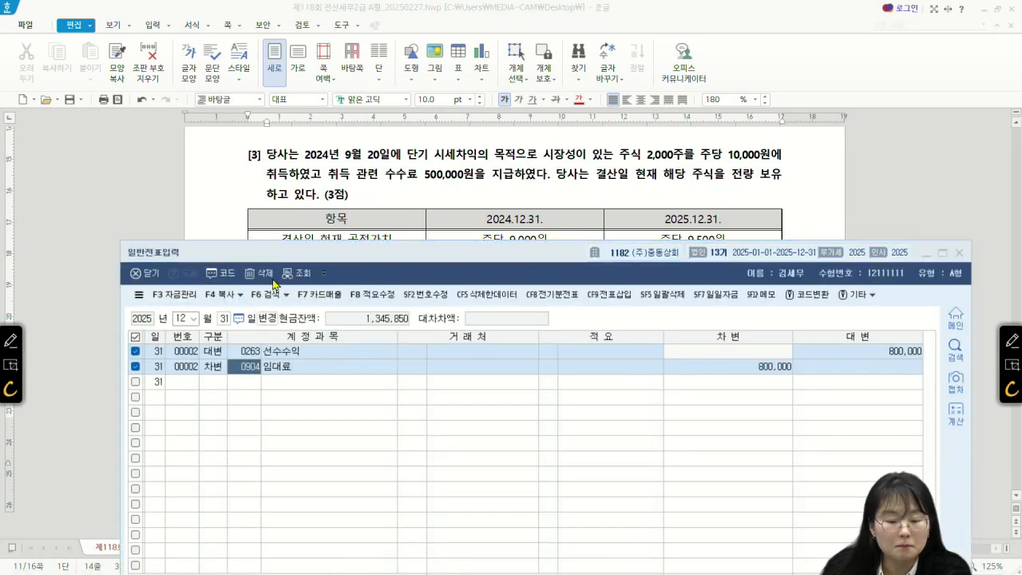
{"action": "left_click", "coordinate": [523, 553]}
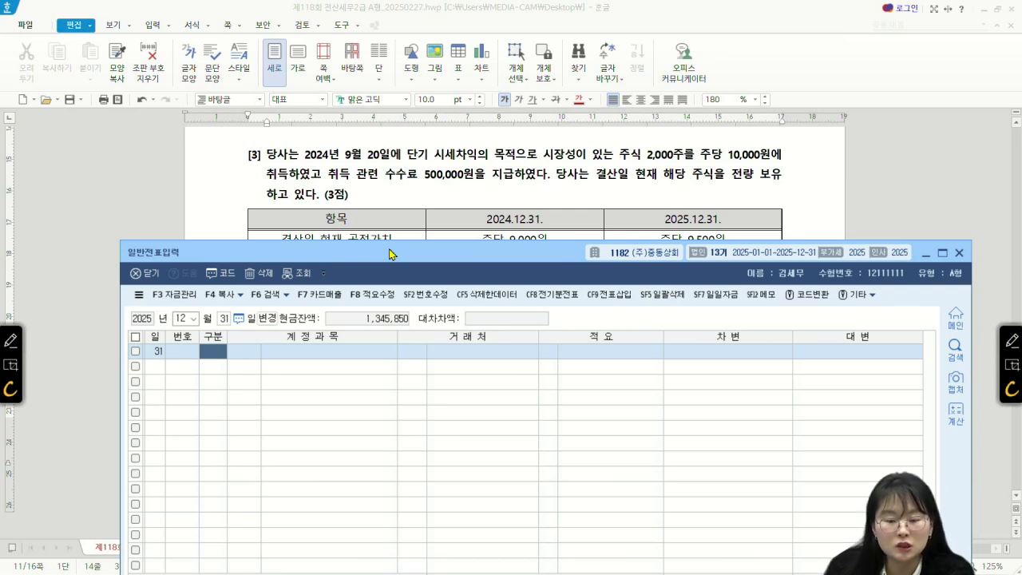
{"action": "left_click_drag", "start_coordinate": [389, 253], "coordinate": [343, 277]}
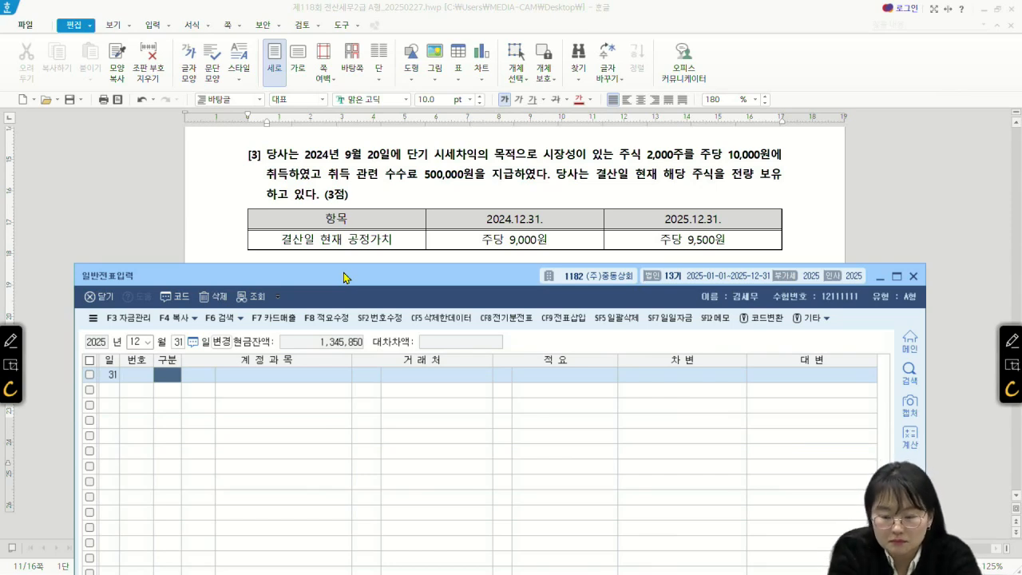
Step: Handwrite the 2024 9/20 acquisition cost as 2,000주 × 10,000 = 20,000,000 with the annotation pen
{"action": "left_click", "coordinate": [1009, 339]}
{"action": "mouse_move", "coordinate": [525, 370]}
{"action": "left_mouse_down"}
{"action": "mouse_move", "coordinate": [526, 390]}
{"action": "mouse_move", "coordinate": [594, 384]}
{"action": "mouse_move", "coordinate": [619, 371]}
{"action": "mouse_move", "coordinate": [612, 407]}
{"action": "mouse_move", "coordinate": [703, 382]}
{"action": "mouse_move", "coordinate": [730, 388]}
{"action": "mouse_move", "coordinate": [729, 374]}
{"action": "left_mouse_up"}
{"action": "left_click_drag", "start_coordinate": [343, 377], "coordinate": [372, 395]}
{"action": "left_click_drag", "start_coordinate": [389, 371], "coordinate": [403, 392]}
{"action": "left_click_drag", "start_coordinate": [397, 373], "coordinate": [399, 412]}
{"action": "left_click_drag", "start_coordinate": [440, 377], "coordinate": [440, 406]}
{"action": "left_click_drag", "start_coordinate": [451, 361], "coordinate": [451, 415]}
{"action": "mouse_move", "coordinate": [458, 384]}
{"action": "left_mouse_down"}
{"action": "mouse_move", "coordinate": [473, 401]}
{"action": "mouse_move", "coordinate": [489, 396]}
{"action": "left_mouse_up"}
{"action": "left_click_drag", "start_coordinate": [495, 383], "coordinate": [496, 384]}
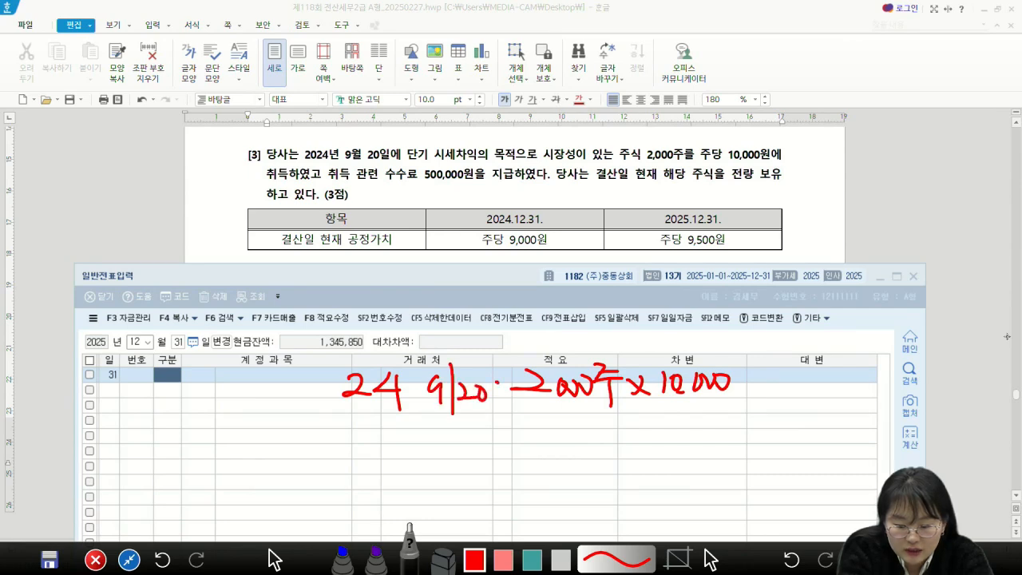
{"action": "mouse_move", "coordinate": [744, 377]}
{"action": "left_mouse_down"}
{"action": "mouse_move", "coordinate": [805, 389]}
{"action": "mouse_move", "coordinate": [811, 371]}
{"action": "mouse_move", "coordinate": [830, 389]}
{"action": "left_mouse_up"}
{"action": "left_click_drag", "start_coordinate": [834, 380], "coordinate": [939, 372]}
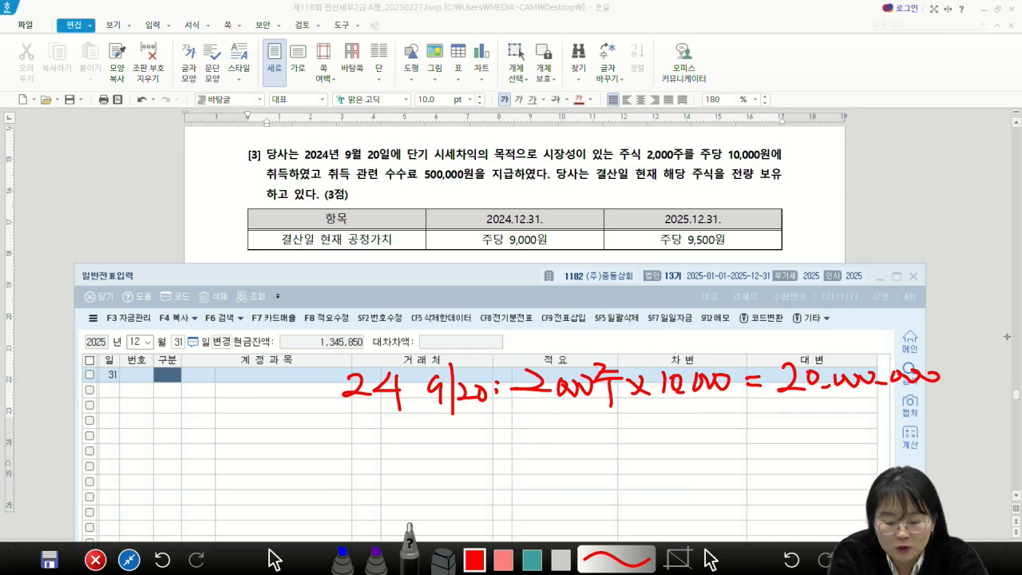
Step: Handwrite the 2024 12/31 valuation as 2,000주 × 9,000 = 18,000,000 and note the 200만원 decrease beside it
{"action": "left_click_drag", "start_coordinate": [345, 436], "coordinate": [375, 455]}
{"action": "mouse_move", "coordinate": [381, 427]}
{"action": "left_mouse_down"}
{"action": "mouse_move", "coordinate": [370, 445]}
{"action": "mouse_move", "coordinate": [402, 443]}
{"action": "left_mouse_up"}
{"action": "left_click_drag", "start_coordinate": [396, 429], "coordinate": [397, 463]}
{"action": "left_click_drag", "start_coordinate": [431, 429], "coordinate": [433, 459]}
{"action": "mouse_move", "coordinate": [441, 436]}
{"action": "left_mouse_down"}
{"action": "mouse_move", "coordinate": [444, 452]}
{"action": "mouse_move", "coordinate": [460, 455]}
{"action": "left_mouse_up"}
{"action": "left_click_drag", "start_coordinate": [467, 420], "coordinate": [456, 474]}
{"action": "left_click_drag", "start_coordinate": [471, 439], "coordinate": [477, 463]}
{"action": "mouse_move", "coordinate": [493, 435]}
{"action": "left_mouse_down"}
{"action": "mouse_move", "coordinate": [495, 452]}
{"action": "mouse_move", "coordinate": [504, 441]}
{"action": "left_mouse_up"}
{"action": "mouse_move", "coordinate": [504, 452]}
{"action": "left_mouse_down"}
{"action": "mouse_move", "coordinate": [584, 455]}
{"action": "mouse_move", "coordinate": [613, 437]}
{"action": "mouse_move", "coordinate": [634, 452]}
{"action": "mouse_move", "coordinate": [624, 471]}
{"action": "left_mouse_up"}
{"action": "mouse_move", "coordinate": [642, 455]}
{"action": "left_mouse_down"}
{"action": "mouse_move", "coordinate": [653, 443]}
{"action": "mouse_move", "coordinate": [656, 466]}
{"action": "mouse_move", "coordinate": [683, 449]}
{"action": "mouse_move", "coordinate": [682, 469]}
{"action": "left_mouse_up"}
{"action": "left_click_drag", "start_coordinate": [693, 452], "coordinate": [771, 447]}
{"action": "mouse_move", "coordinate": [756, 456]}
{"action": "left_mouse_down"}
{"action": "mouse_move", "coordinate": [788, 460]}
{"action": "mouse_move", "coordinate": [802, 441]}
{"action": "mouse_move", "coordinate": [813, 456]}
{"action": "left_mouse_up"}
{"action": "left_click_drag", "start_coordinate": [819, 444], "coordinate": [856, 456]}
{"action": "left_click_drag", "start_coordinate": [859, 447], "coordinate": [900, 449]}
{"action": "left_click_drag", "start_coordinate": [905, 444], "coordinate": [915, 444]}
{"action": "mouse_move", "coordinate": [937, 389]}
{"action": "left_mouse_down"}
{"action": "mouse_move", "coordinate": [946, 400]}
{"action": "mouse_move", "coordinate": [941, 427]}
{"action": "mouse_move", "coordinate": [918, 407]}
{"action": "left_mouse_up"}
{"action": "mouse_move", "coordinate": [902, 404]}
{"action": "left_mouse_down"}
{"action": "mouse_move", "coordinate": [920, 415]}
{"action": "mouse_move", "coordinate": [903, 400]}
{"action": "left_mouse_up"}
{"action": "left_click_drag", "start_coordinate": [930, 401], "coordinate": [946, 412]}
{"action": "mouse_move", "coordinate": [948, 404]}
{"action": "left_mouse_down"}
{"action": "mouse_move", "coordinate": [962, 409]}
{"action": "mouse_move", "coordinate": [971, 398]}
{"action": "mouse_move", "coordinate": [988, 407]}
{"action": "mouse_move", "coordinate": [998, 395]}
{"action": "mouse_move", "coordinate": [1009, 416]}
{"action": "left_mouse_up"}
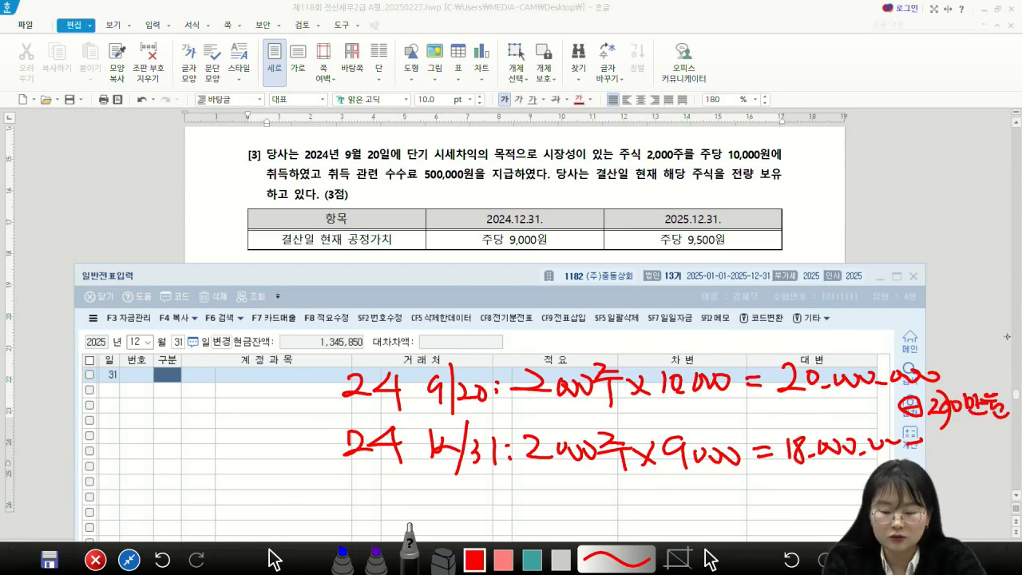
Step: Handwrite the 2025 12/31 valuation as 2,000주 × 9,500 = 19,000,000 and note the 100만원 difference beside it
{"action": "left_click_drag", "start_coordinate": [359, 498], "coordinate": [398, 520]}
{"action": "mouse_move", "coordinate": [396, 495]}
{"action": "left_mouse_down"}
{"action": "mouse_move", "coordinate": [420, 493]}
{"action": "mouse_move", "coordinate": [453, 519]}
{"action": "left_mouse_up"}
{"action": "left_click_drag", "start_coordinate": [460, 502], "coordinate": [471, 516]}
{"action": "left_click_drag", "start_coordinate": [485, 481], "coordinate": [474, 540]}
{"action": "left_click_drag", "start_coordinate": [491, 503], "coordinate": [491, 520]}
{"action": "mouse_move", "coordinate": [506, 498]}
{"action": "left_mouse_down"}
{"action": "mouse_move", "coordinate": [506, 531]}
{"action": "mouse_move", "coordinate": [520, 514]}
{"action": "mouse_move", "coordinate": [563, 521]}
{"action": "mouse_move", "coordinate": [615, 503]}
{"action": "left_mouse_up"}
{"action": "left_click_drag", "start_coordinate": [618, 492], "coordinate": [645, 506]}
{"action": "mouse_move", "coordinate": [622, 511]}
{"action": "left_mouse_down"}
{"action": "mouse_move", "coordinate": [658, 507]}
{"action": "mouse_move", "coordinate": [643, 538]}
{"action": "left_mouse_up"}
{"action": "mouse_move", "coordinate": [663, 506]}
{"action": "left_mouse_down"}
{"action": "mouse_move", "coordinate": [677, 529]}
{"action": "mouse_move", "coordinate": [662, 521]}
{"action": "left_mouse_up"}
{"action": "mouse_move", "coordinate": [702, 508]}
{"action": "left_mouse_down"}
{"action": "mouse_move", "coordinate": [691, 516]}
{"action": "mouse_move", "coordinate": [703, 530]}
{"action": "left_mouse_up"}
{"action": "mouse_move", "coordinate": [715, 507]}
{"action": "left_mouse_down"}
{"action": "mouse_move", "coordinate": [709, 534]}
{"action": "mouse_move", "coordinate": [722, 506]}
{"action": "left_mouse_up"}
{"action": "mouse_move", "coordinate": [725, 508]}
{"action": "left_mouse_down"}
{"action": "mouse_move", "coordinate": [723, 529]}
{"action": "mouse_move", "coordinate": [733, 513]}
{"action": "left_mouse_up"}
{"action": "left_click_drag", "start_coordinate": [752, 506], "coordinate": [772, 516]}
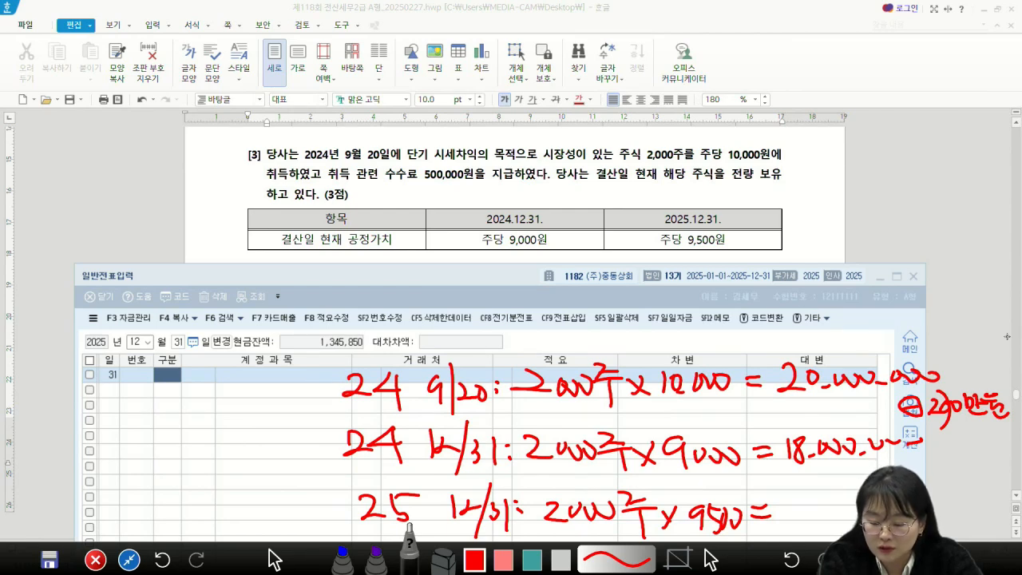
{"action": "mouse_move", "coordinate": [793, 500]}
{"action": "left_mouse_down"}
{"action": "mouse_move", "coordinate": [792, 519]}
{"action": "mouse_move", "coordinate": [808, 530]}
{"action": "left_mouse_up"}
{"action": "left_click", "coordinate": [822, 522]}
{"action": "left_click_drag", "start_coordinate": [834, 510], "coordinate": [858, 512]}
{"action": "mouse_move", "coordinate": [918, 468]}
{"action": "left_mouse_down"}
{"action": "mouse_move", "coordinate": [916, 491]}
{"action": "mouse_move", "coordinate": [924, 479]}
{"action": "mouse_move", "coordinate": [934, 490]}
{"action": "mouse_move", "coordinate": [950, 472]}
{"action": "mouse_move", "coordinate": [974, 481]}
{"action": "mouse_move", "coordinate": [996, 470]}
{"action": "mouse_move", "coordinate": [1004, 490]}
{"action": "left_mouse_up"}
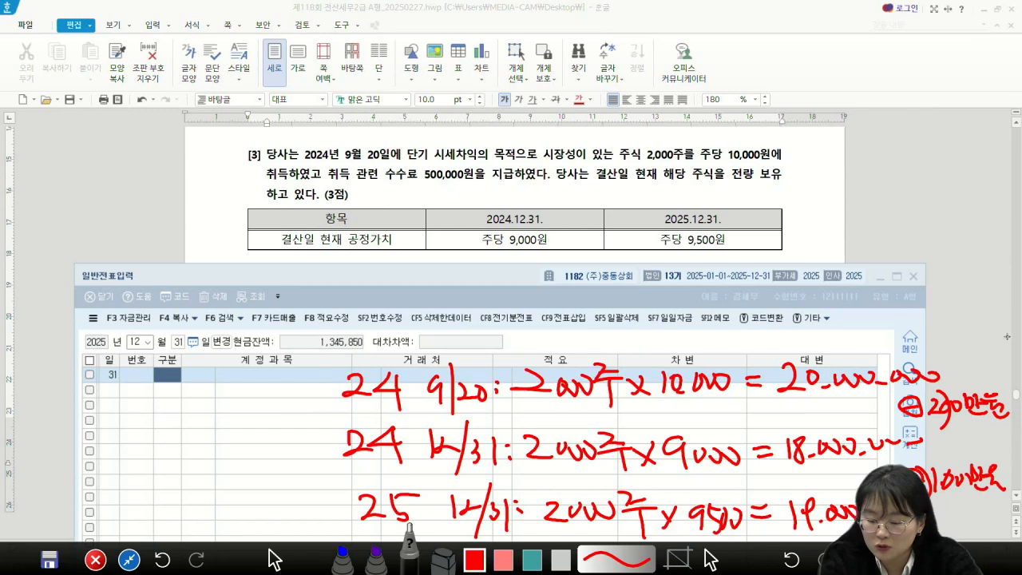
Step: Mark the compared amounts in pink, draw an arrow from the 2024 to the 2025 year-end line, and close the annotations
{"action": "left_click", "coordinate": [503, 559]}
{"action": "left_click_drag", "start_coordinate": [761, 415], "coordinate": [945, 413]}
{"action": "left_click_drag", "start_coordinate": [765, 527], "coordinate": [862, 525]}
{"action": "left_click_drag", "start_coordinate": [926, 409], "coordinate": [926, 471]}
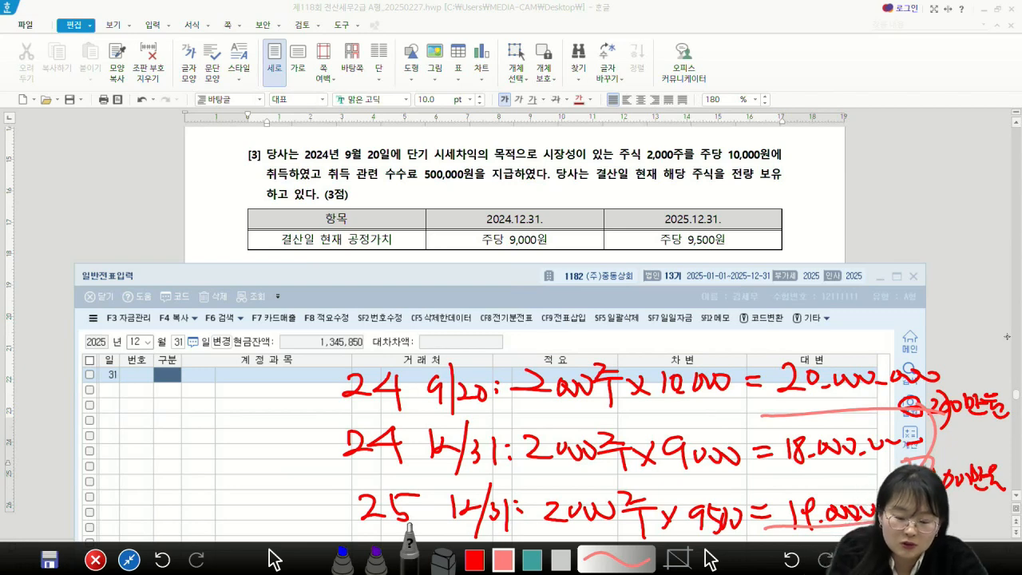
{"action": "mouse_move", "coordinate": [330, 450]}
{"action": "left_mouse_down"}
{"action": "mouse_move", "coordinate": [327, 508]}
{"action": "mouse_move", "coordinate": [331, 488]}
{"action": "left_mouse_up"}
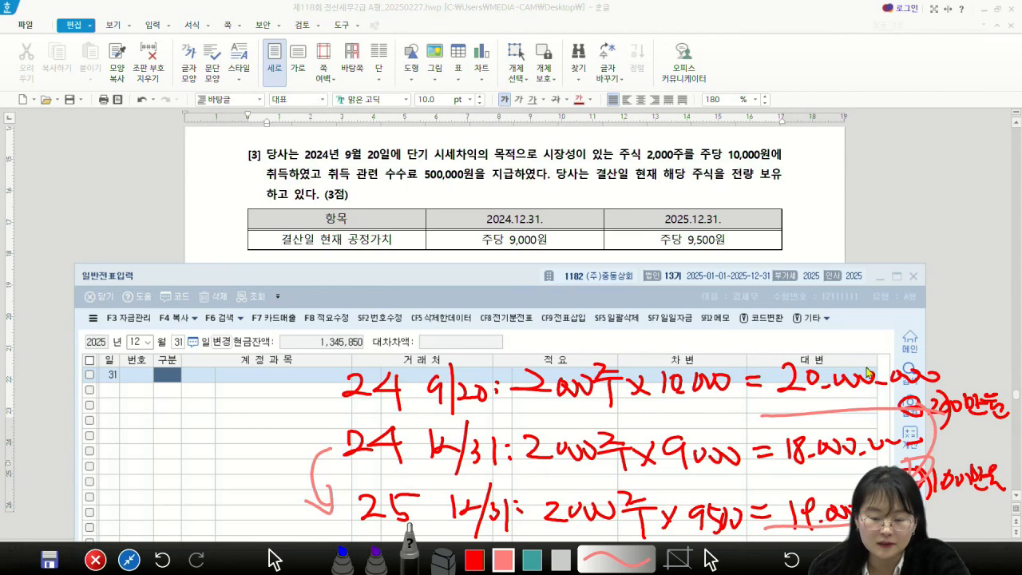
{"action": "key", "text": "Escape"}
Step: Enter a December 31 debit line for 단기매매증권 (0107) with an amount of 1,000,000
{"action": "type", "text": "3"}
{"action": "key", "text": "Return"}
{"action": "key", "text": "F2"}
{"action": "type", "text": "단기매매증권"}
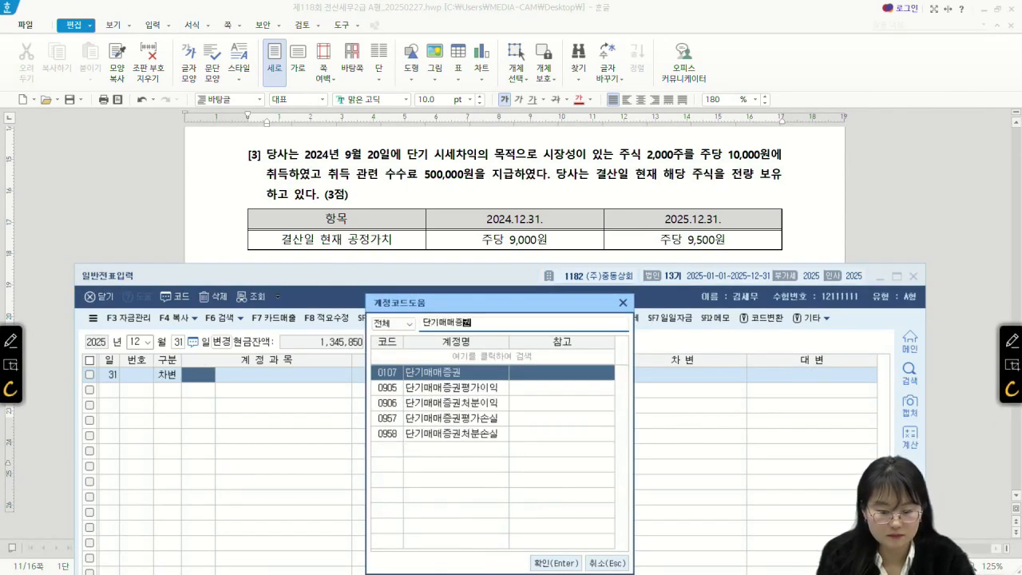
{"action": "key", "text": "Return"}
{"action": "key", "text": "Return"}
{"action": "type", "text": "1000000"}
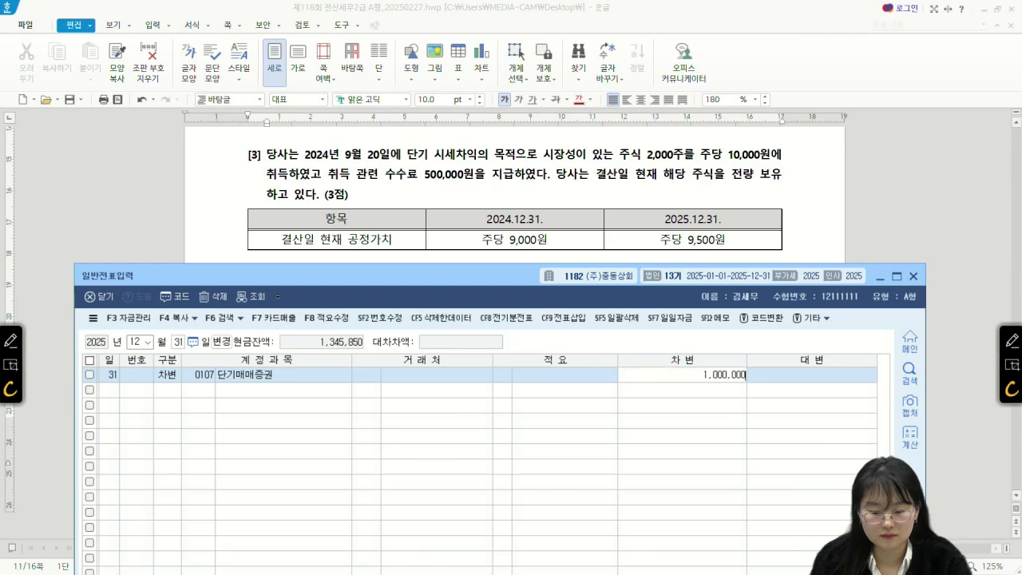
{"action": "key", "text": "Return"}
Step: Add the matching credit line for 단기매매증권평가이익 (0905) with an amount of 1,000,000
{"action": "type", "text": "4"}
{"action": "key", "text": "Return"}
{"action": "key", "text": "F2"}
{"action": "type", "text": "단기매매증권"}
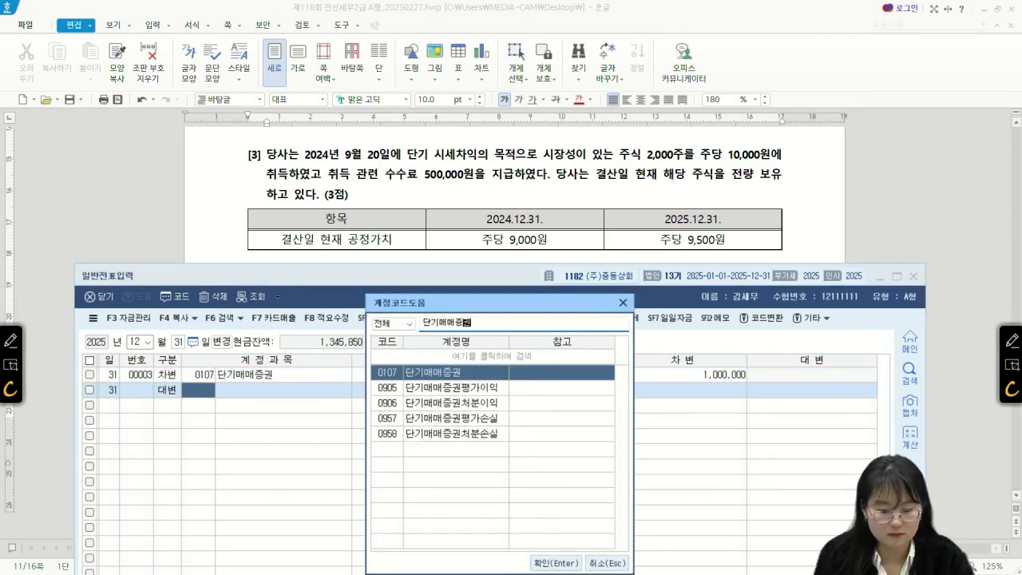
{"action": "key", "text": "Down"}
{"action": "key", "text": "Return"}
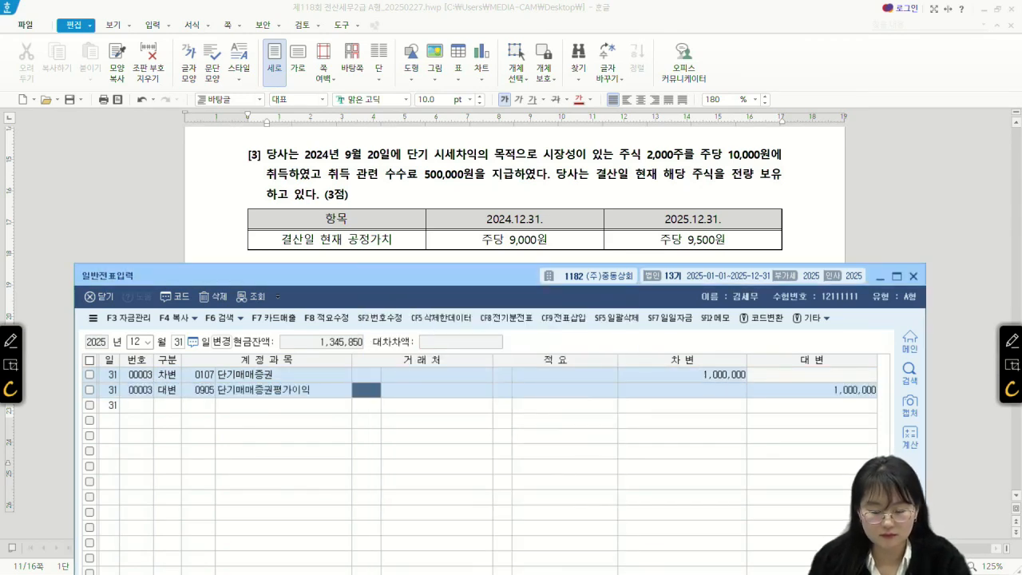
Step: Bring up question [4] in the exam document, delete both 단기매매증권 voucher lines, and place the voucher window below the exchange rate table
{"action": "left_click", "coordinate": [439, 193]}
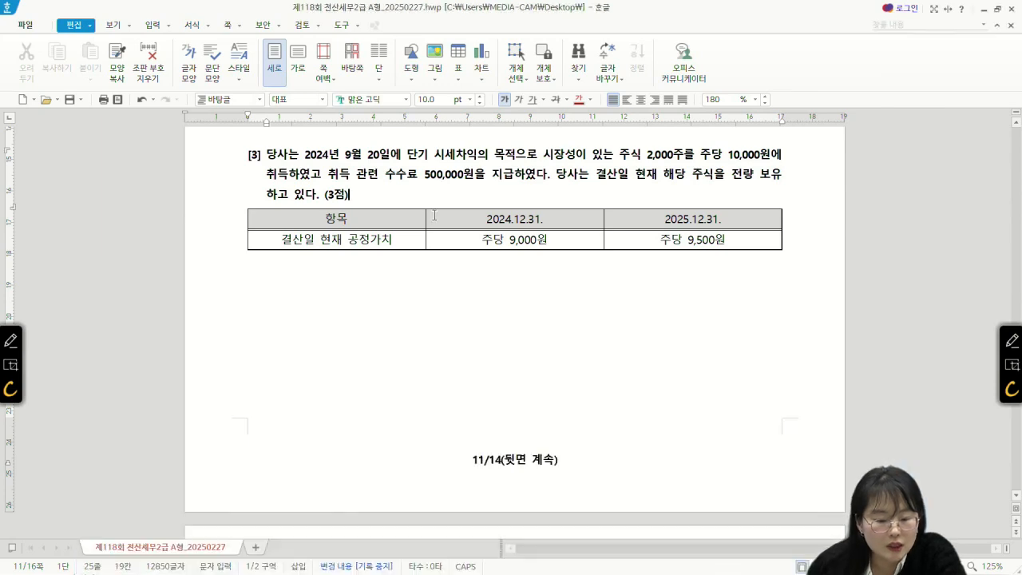
{"action": "scroll", "coordinate": [439, 193], "scroll_direction": "down", "scroll_amount": 10}
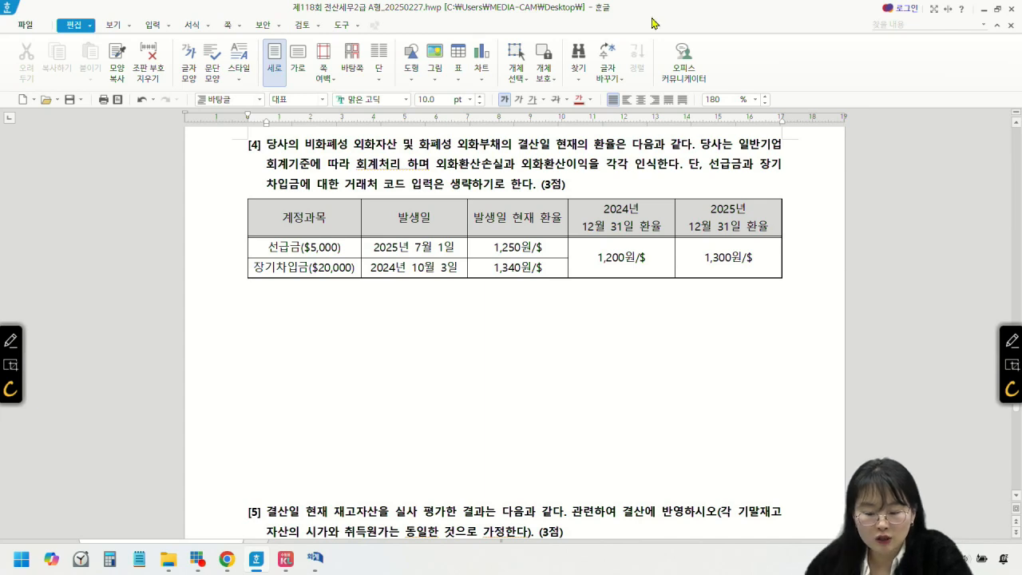
{"action": "left_click", "coordinate": [317, 562]}
{"action": "left_click", "coordinate": [89, 360]}
{"action": "left_click", "coordinate": [214, 296]}
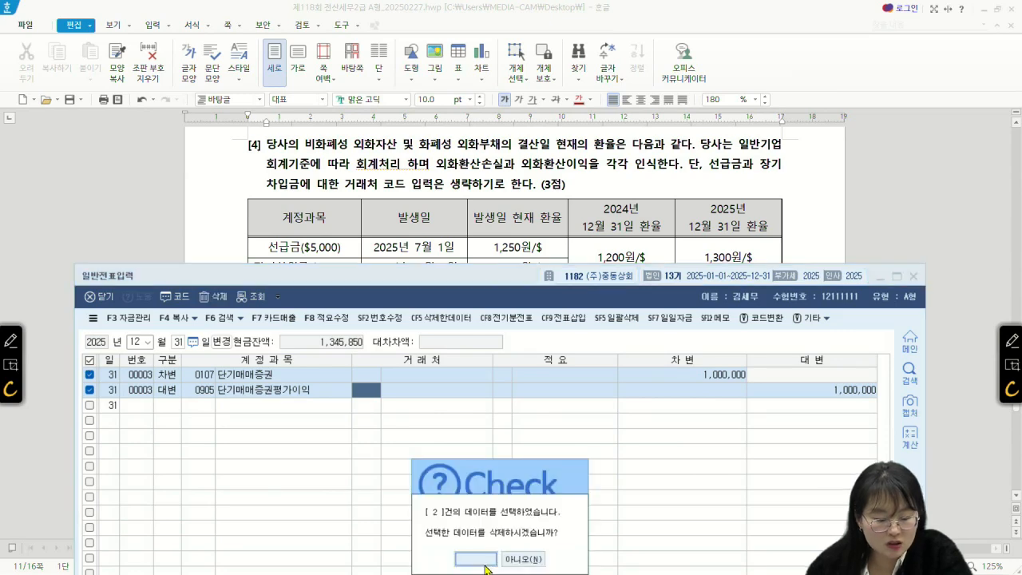
{"action": "left_click", "coordinate": [489, 563]}
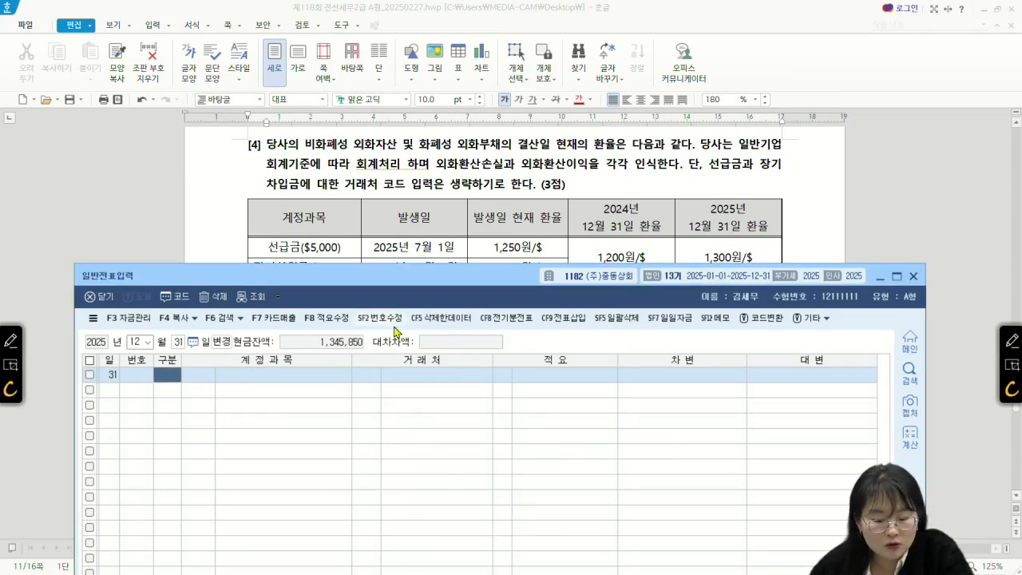
{"action": "left_click_drag", "start_coordinate": [430, 283], "coordinate": [427, 320]}
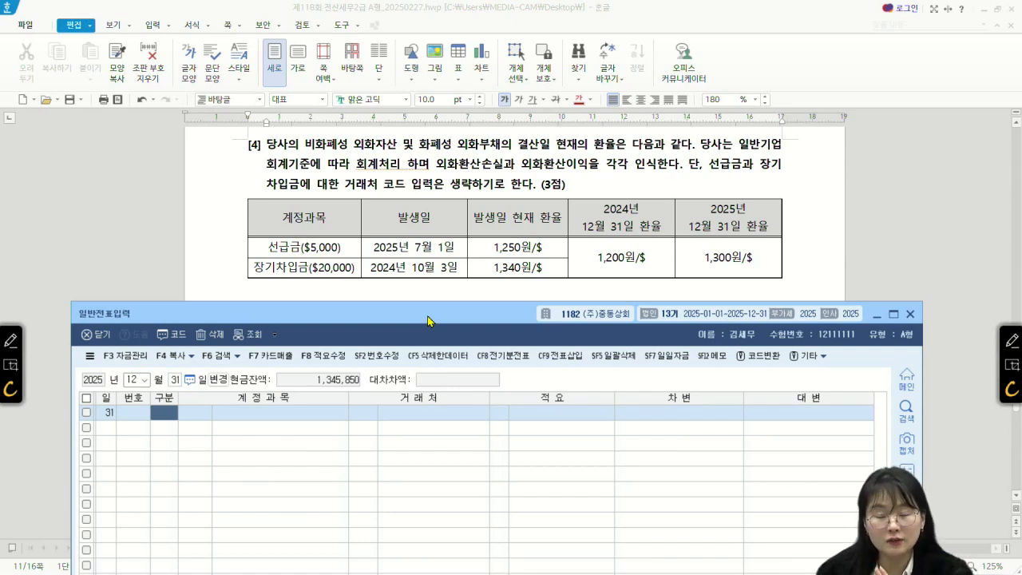
Step: Start a December 31 debit line for 선급금 (0131), leaving its 거래처 and 적요 blank
{"action": "type", "text": "3"}
{"action": "key", "text": "Return"}
{"action": "type", "text": "선"}
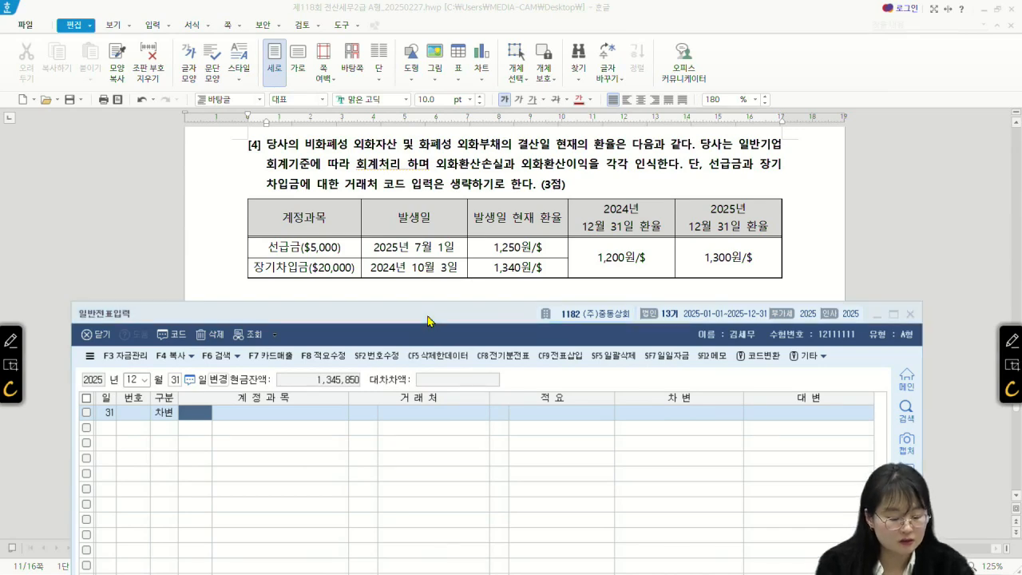
{"action": "key", "text": "Return"}
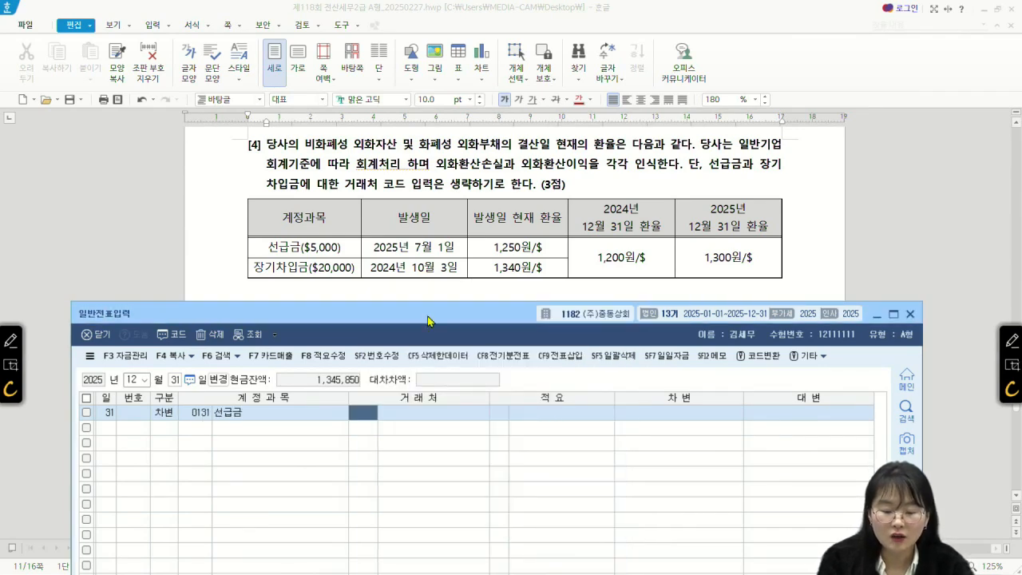
{"action": "key", "text": "Return"}
{"action": "key", "text": "Return"}
{"action": "key", "text": "Return"}
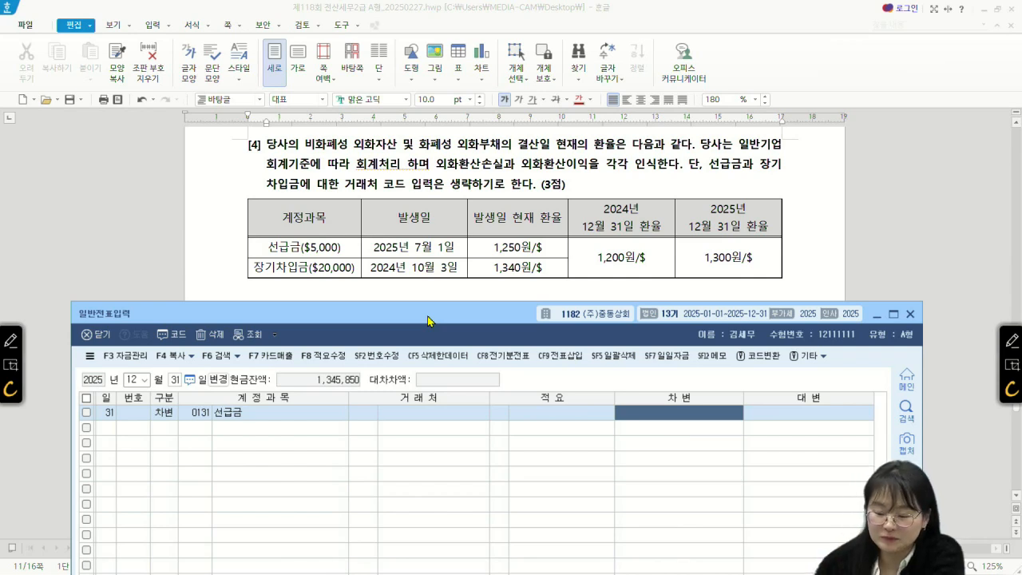
Step: Calculate 5,000 × 50 with the built-in calculator and enter 250,000 as the 선급금 debit amount
{"action": "key", "text": "Home"}
{"action": "type", "text": "5000"}
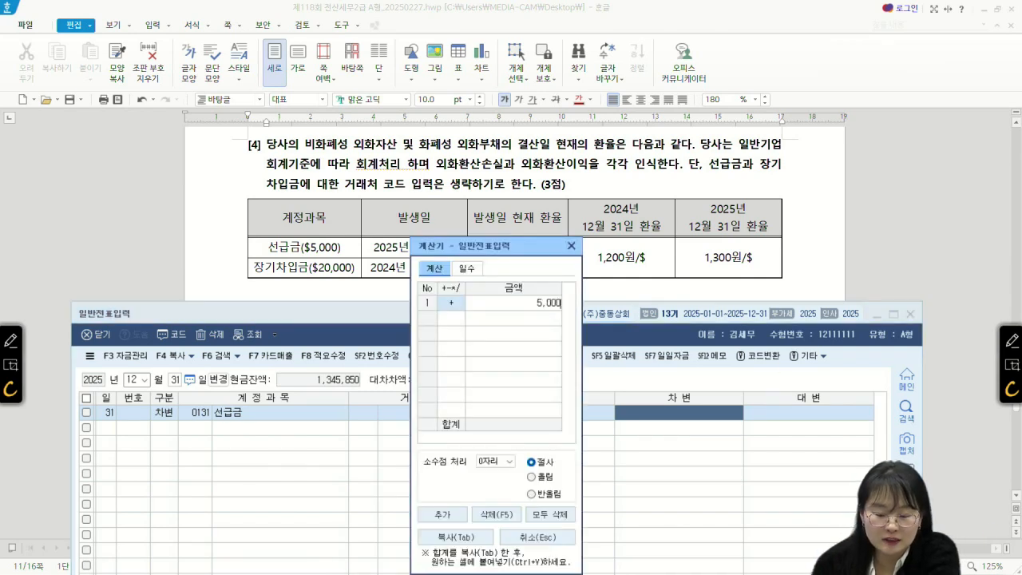
{"action": "key", "text": "Return"}
{"action": "type", "text": "*"}
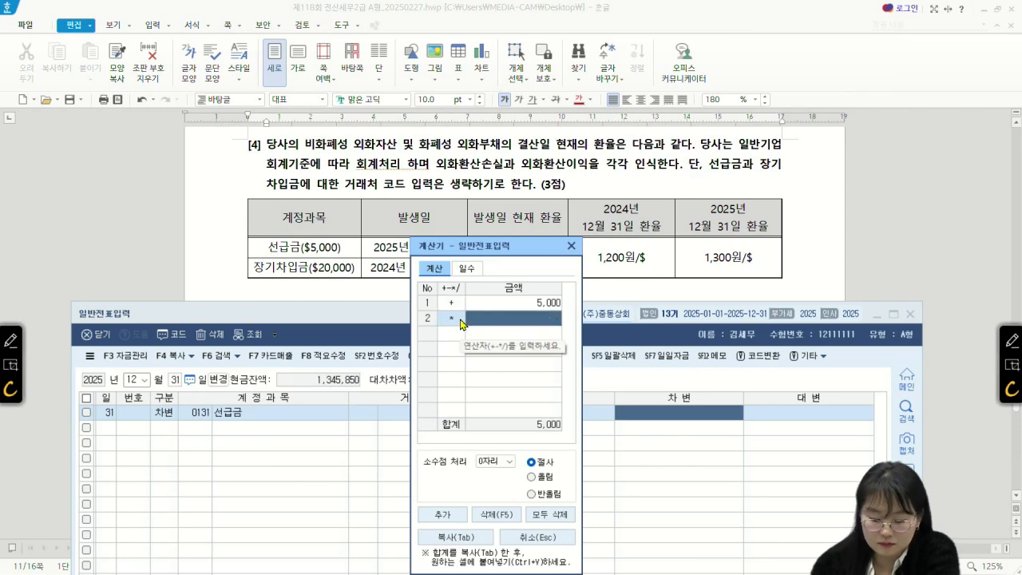
{"action": "type", "text": "50"}
{"action": "key", "text": "Return"}
{"action": "left_click", "coordinate": [657, 415]}
{"action": "type", "text": "250000"}
{"action": "key", "text": "Return"}
{"action": "left_click_drag", "start_coordinate": [500, 247], "coordinate": [919, 314]}
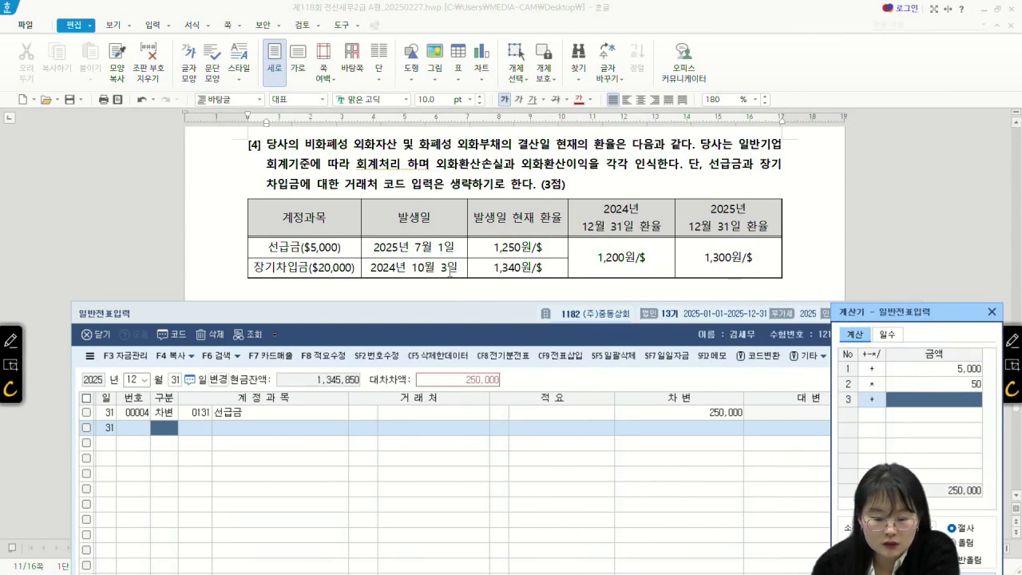
Step: Examine the 장기차입금 occurrence date and the 2024 and 2025 year-end exchange rates in question [4], then close the calculator
{"action": "left_click", "coordinate": [375, 263]}
{"action": "left_click_drag", "start_coordinate": [374, 266], "coordinate": [651, 257]}
{"action": "left_click", "coordinate": [553, 264]}
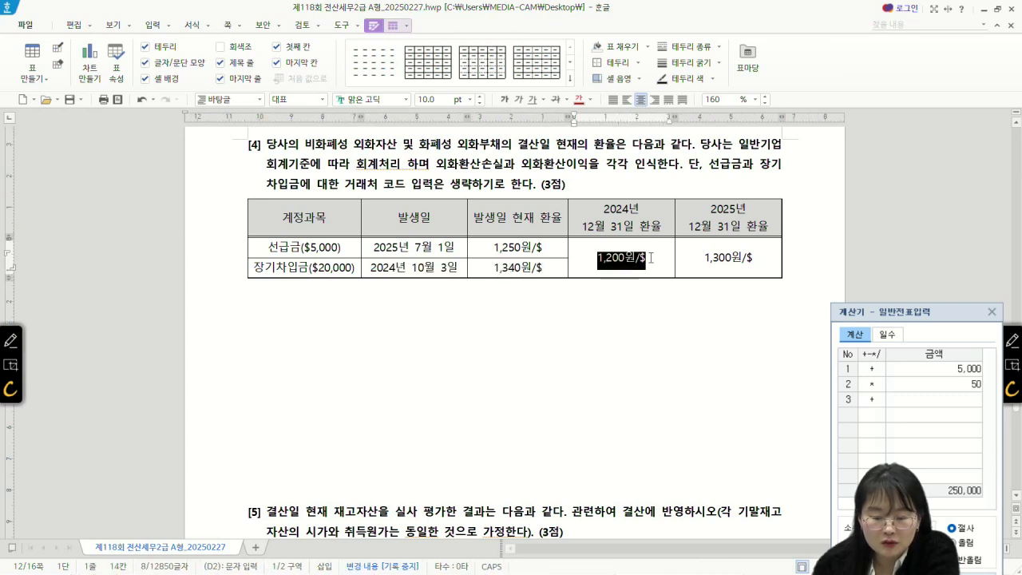
{"action": "left_click", "coordinate": [651, 257]}
{"action": "left_click_drag", "start_coordinate": [714, 258], "coordinate": [753, 260]}
{"action": "left_click", "coordinate": [753, 261]}
{"action": "left_click_drag", "start_coordinate": [902, 315], "coordinate": [920, 194]}
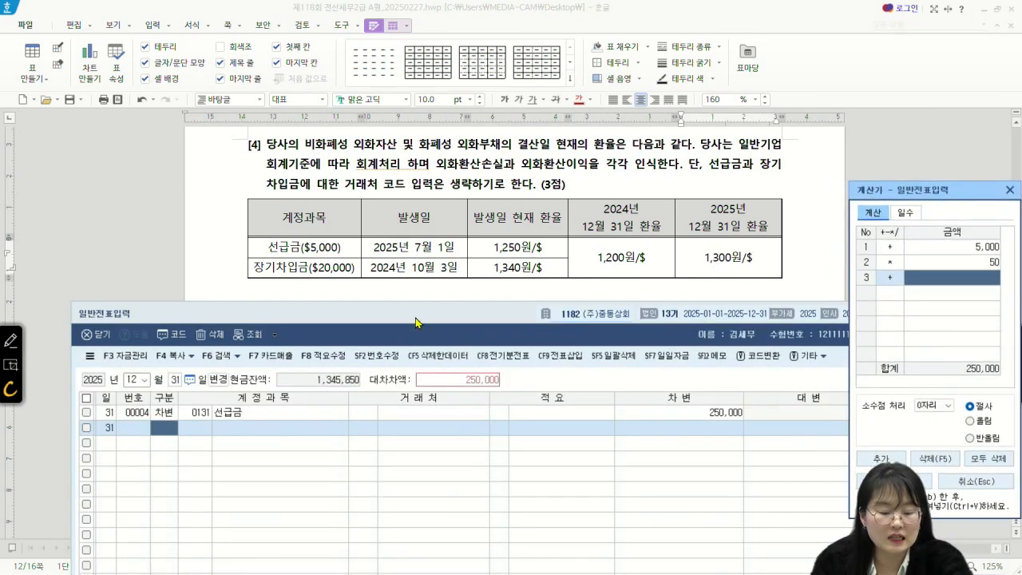
{"action": "key", "text": "Escape"}
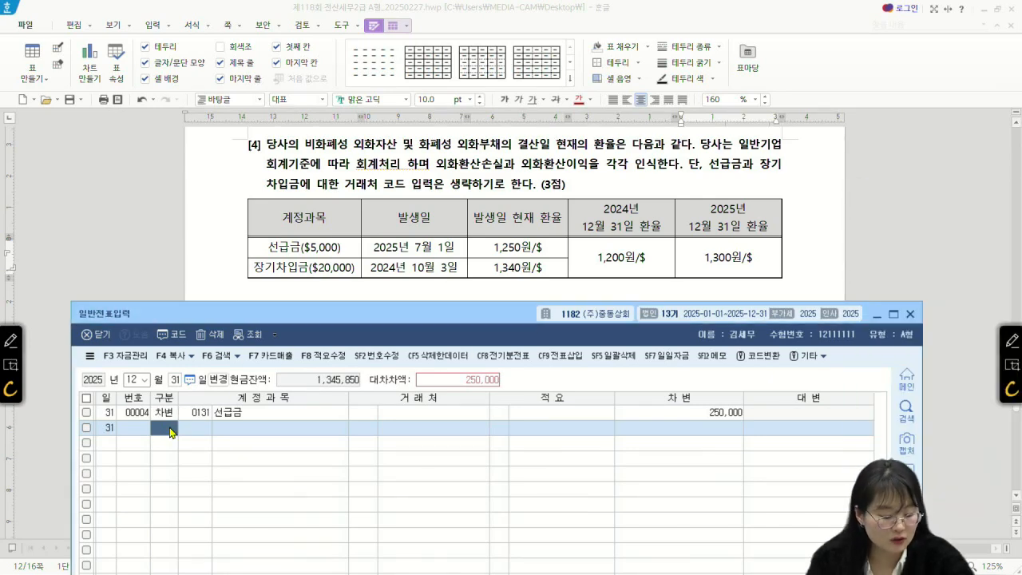
Step: Add the matching credit line for 외화환산이익 (0910) with an amount of 250,000
{"action": "type", "text": "4"}
{"action": "key", "text": "F2"}
{"action": "type", "text": "외화"}
{"action": "key", "text": "Down"}
{"action": "key", "text": "Down"}
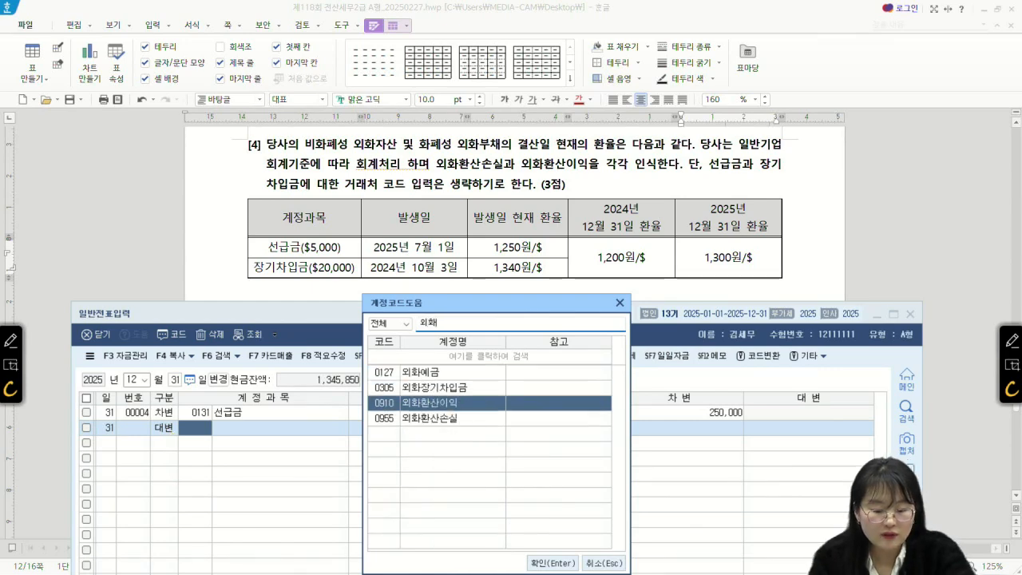
{"action": "key", "text": "Return"}
{"action": "key", "text": "Return"}
{"action": "key", "text": "Return"}
{"action": "key", "text": "Return"}
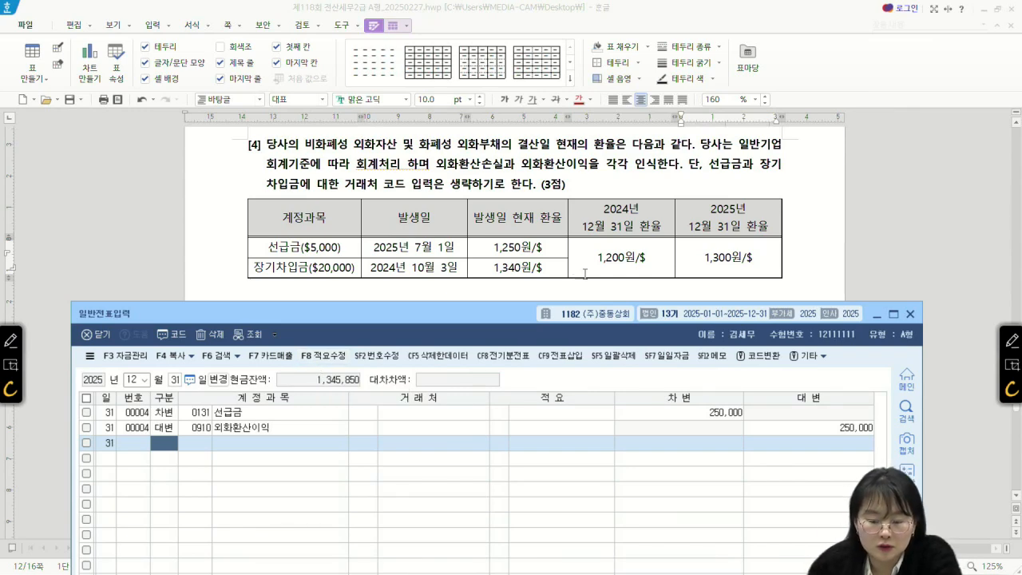
Step: Compare the 2024 and 2025 year-end exchange rates and start a credit line for 장기차입금 (0293) with blank 거래처 and 적요
{"action": "left_click_drag", "start_coordinate": [606, 257], "coordinate": [642, 255]}
{"action": "left_click_drag", "start_coordinate": [720, 259], "coordinate": [753, 260]}
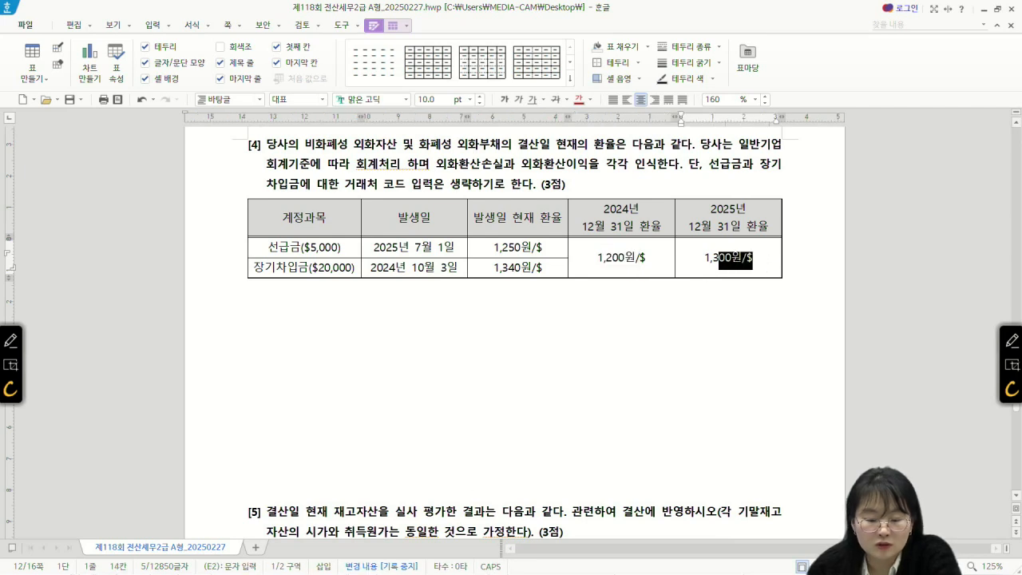
{"action": "mouse_move", "coordinate": [378, 571]}
{"action": "left_click", "coordinate": [316, 560]}
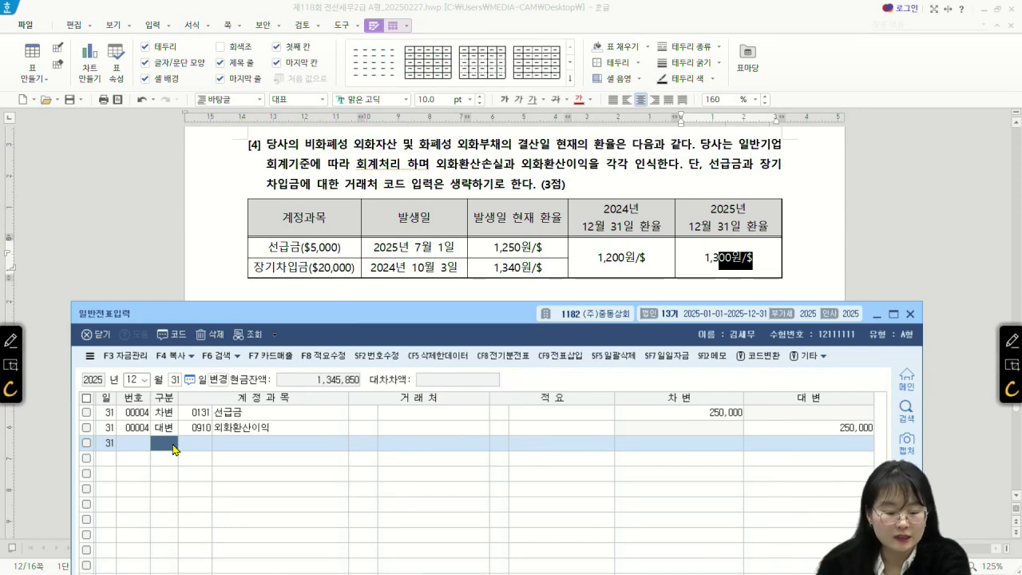
{"action": "key", "text": "3"}
{"action": "left_click", "coordinate": [173, 447]}
{"action": "key", "text": "4"}
{"action": "key", "text": "F2"}
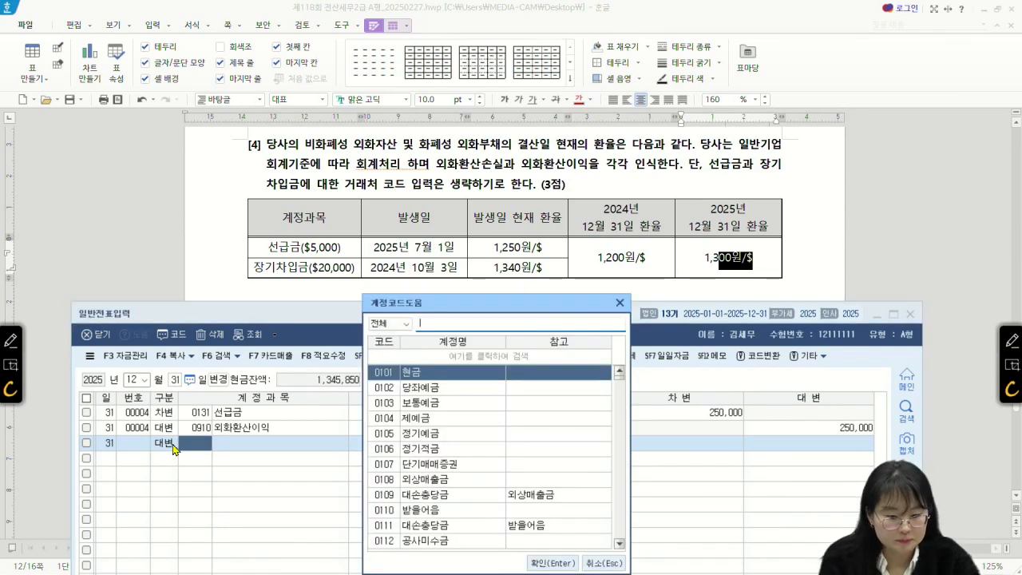
{"action": "type", "text": "장기차입ㄱ"}
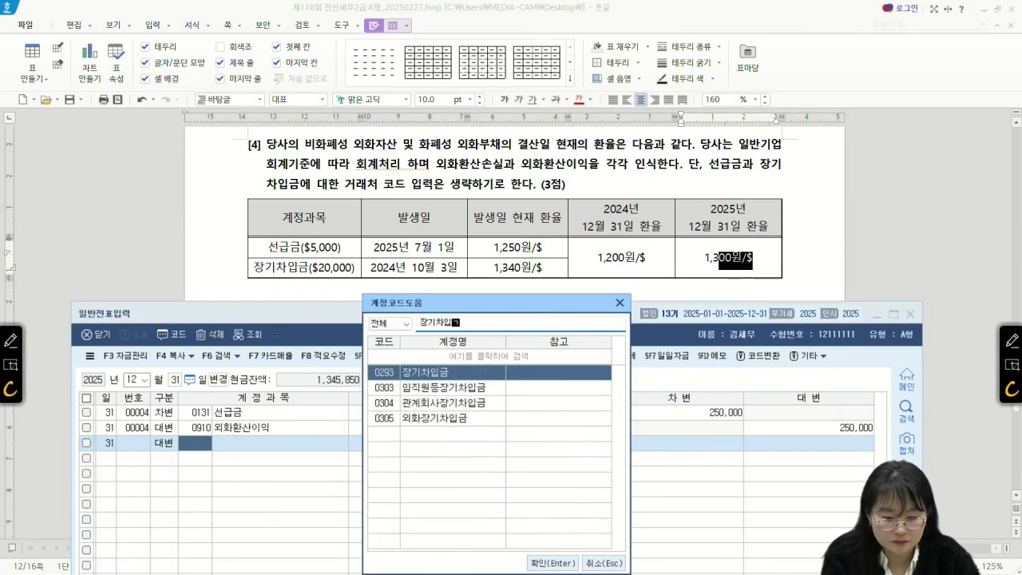
{"action": "key", "text": "Return"}
{"action": "key", "text": "Return"}
{"action": "key", "text": "Return"}
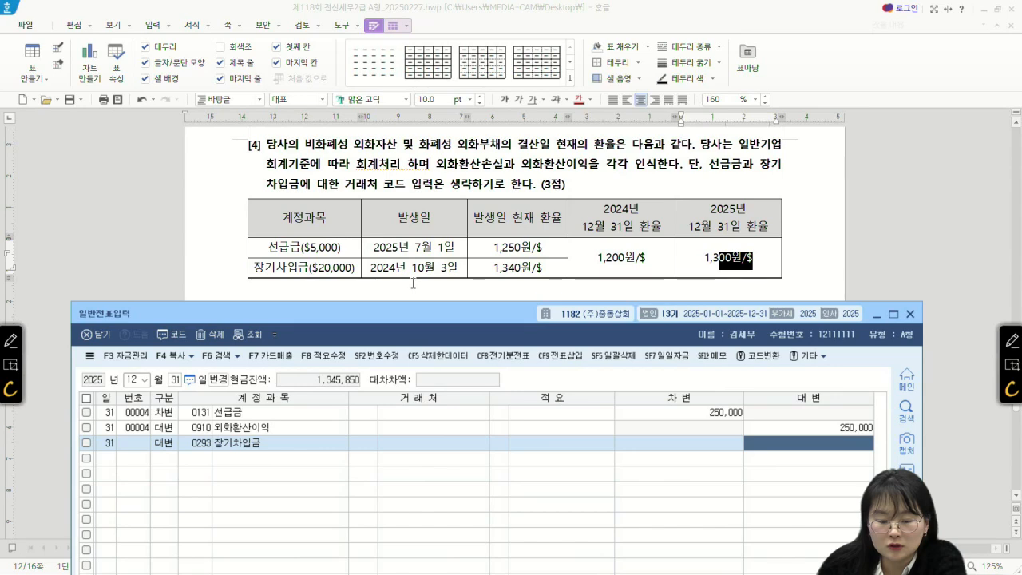
Step: Calculate 20,000 × 100 with the built-in calculator and enter 2,000,000 as the 장기차입금 credit amount
{"action": "left_click", "coordinate": [907, 467]}
{"action": "type", "text": "20,000"}
{"action": "left_click", "coordinate": [899, 261]}
{"action": "type", "text": "*100"}
{"action": "key", "text": "Return"}
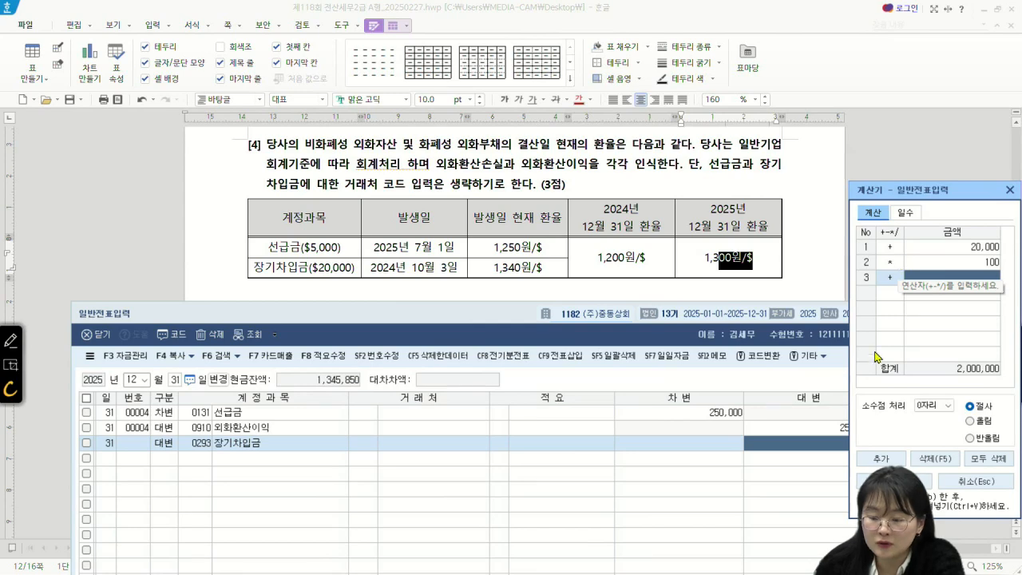
{"action": "left_click", "coordinate": [815, 453]}
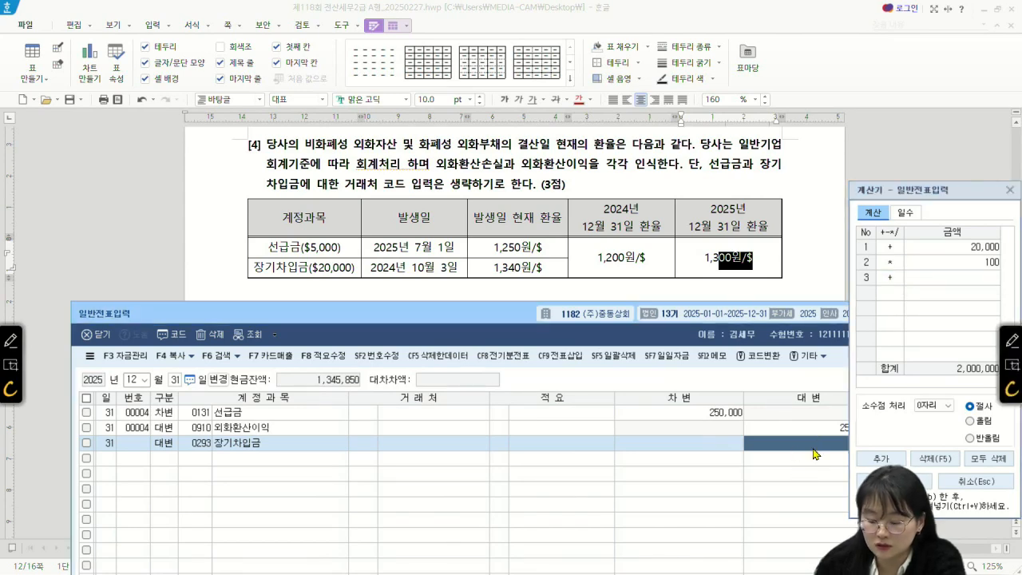
{"action": "type", "text": "2,000,000"}
{"action": "key", "text": "Return"}
{"action": "left_click_drag", "start_coordinate": [958, 192], "coordinate": [913, 26]}
{"action": "left_click", "coordinate": [163, 462]}
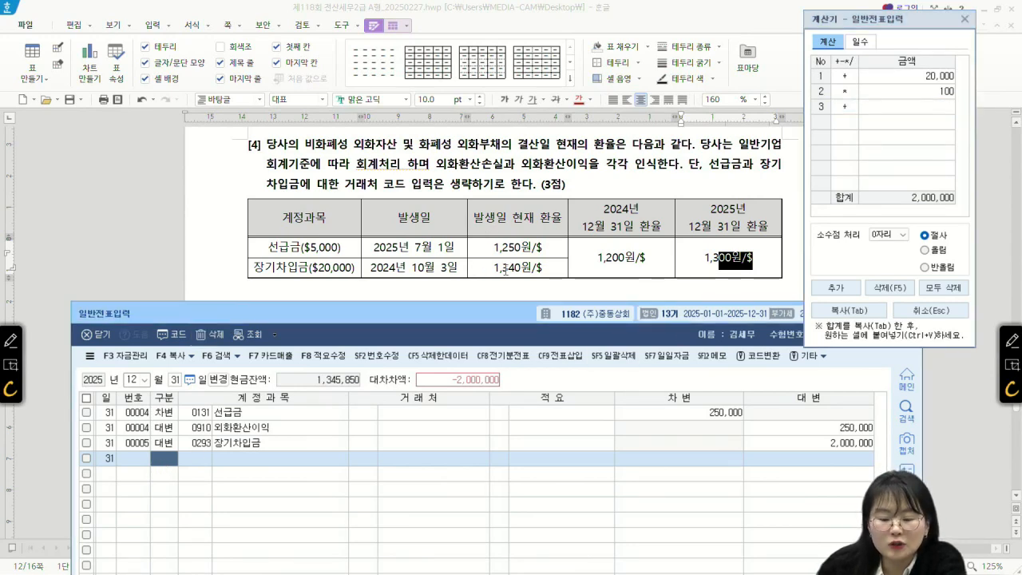
Step: Check the exchange rates for 장기차입금 and add the matching debit line for 외화환산손실 (0955) with an amount of 2,000,000
{"action": "left_click_drag", "start_coordinate": [497, 270], "coordinate": [547, 261]}
{"action": "left_click", "coordinate": [573, 264]}
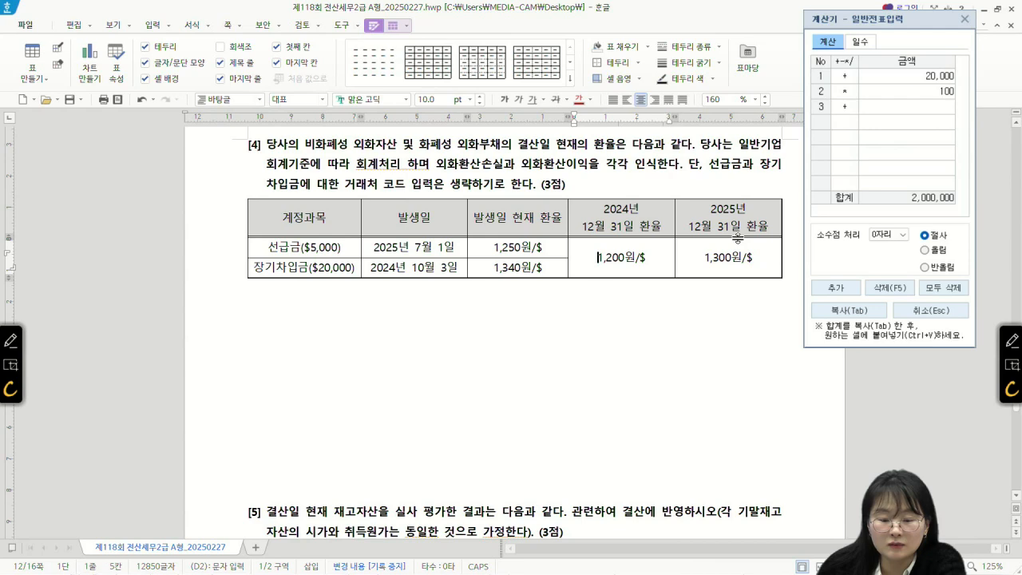
{"action": "left_click", "coordinate": [307, 558]}
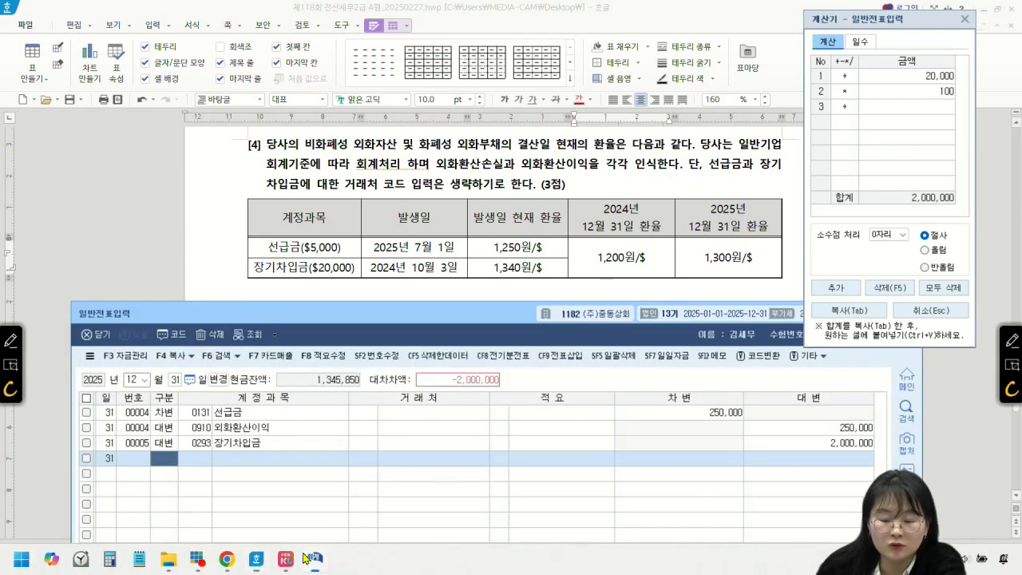
{"action": "key", "text": "3"}
{"action": "key", "text": "Return"}
{"action": "key", "text": "F2"}
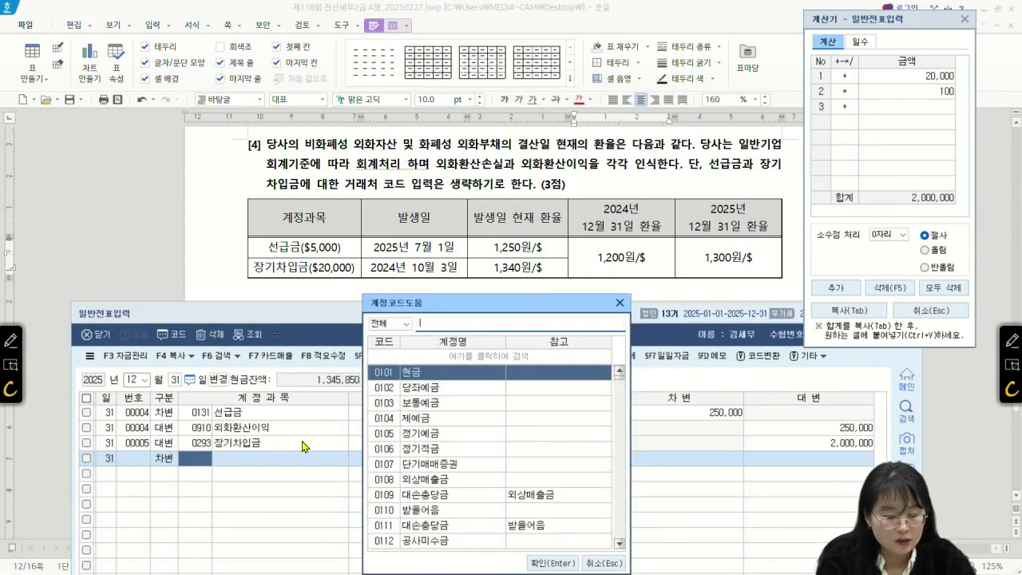
{"action": "type", "text": "화"}
{"action": "key", "text": "BackSpace"}
{"action": "key", "text": "BackSpace"}
{"action": "key", "text": "BackSpace"}
{"action": "type", "text": "외화"}
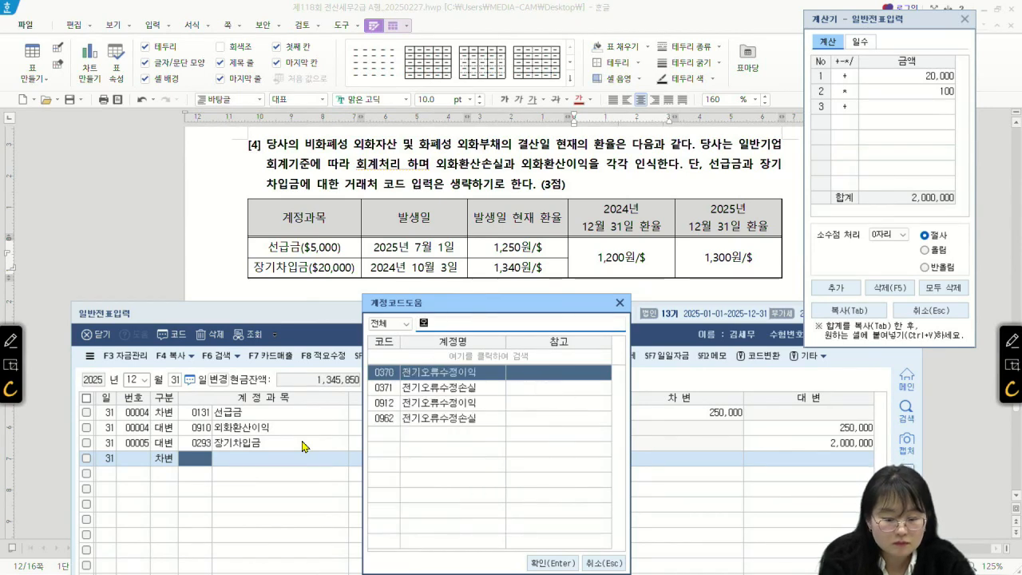
{"action": "key", "text": "Down"}
{"action": "key", "text": "Down"}
{"action": "key", "text": "Down"}
{"action": "key", "text": "Return"}
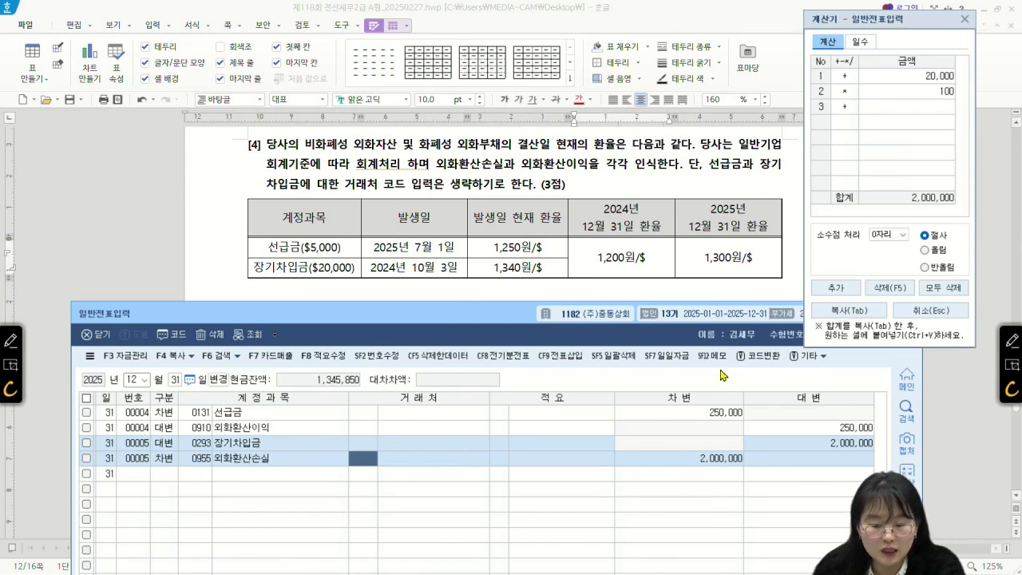
Step: Examine the 장기차입금 occurrence rate, both year-end rates, and question [4]'s instruction on recognising 외화환산손실 and 외화환산이익 separately
{"action": "left_click_drag", "start_coordinate": [495, 314], "coordinate": [511, 309]}
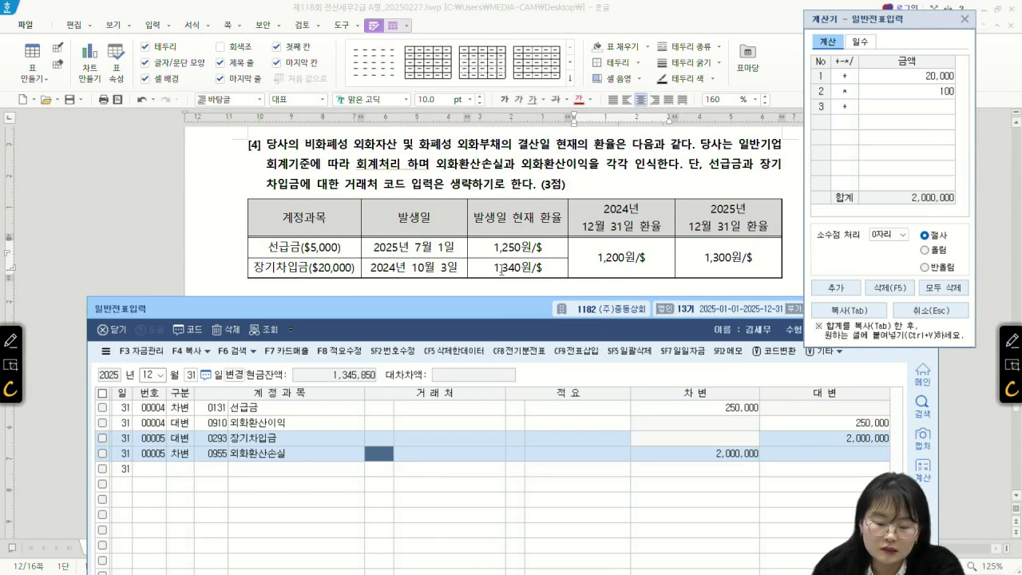
{"action": "left_click_drag", "start_coordinate": [502, 269], "coordinate": [536, 268]}
{"action": "left_click_drag", "start_coordinate": [612, 254], "coordinate": [637, 252]}
{"action": "left_click_drag", "start_coordinate": [727, 262], "coordinate": [752, 263]}
{"action": "left_click", "coordinate": [598, 268]}
{"action": "left_click_drag", "start_coordinate": [598, 268], "coordinate": [635, 266]}
{"action": "left_click_drag", "start_coordinate": [490, 270], "coordinate": [548, 270]}
{"action": "left_click_drag", "start_coordinate": [612, 261], "coordinate": [650, 259]}
{"action": "left_click_drag", "start_coordinate": [481, 167], "coordinate": [534, 170]}
{"action": "left_click", "coordinate": [534, 169]}
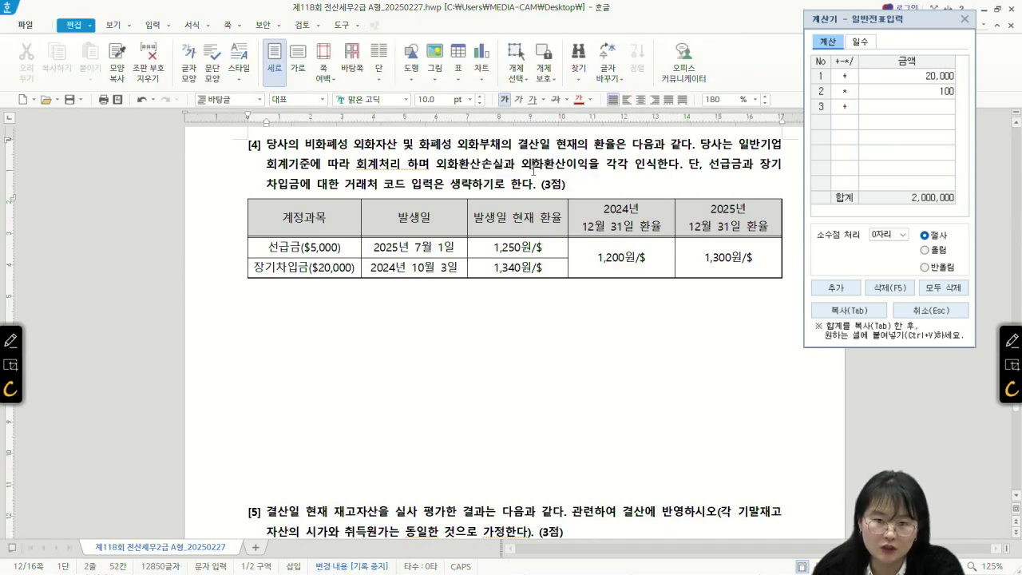
Step: Review question [4]'s note on omitting 거래처 codes for 선급금 and 장기차입금, and close the calculator
{"action": "left_click", "coordinate": [601, 338]}
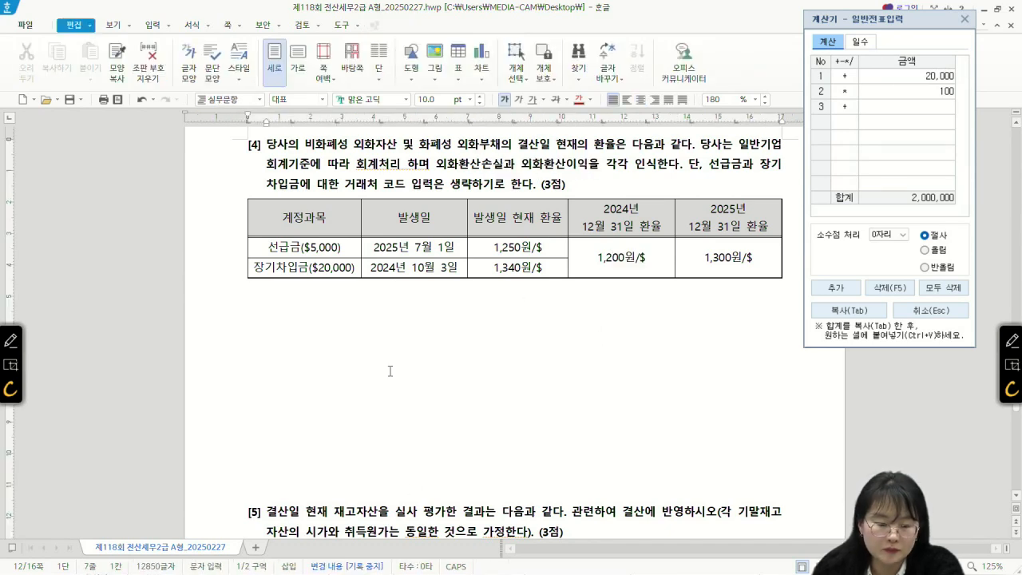
{"action": "left_click_drag", "start_coordinate": [276, 171], "coordinate": [435, 184]}
{"action": "left_click", "coordinate": [435, 184]}
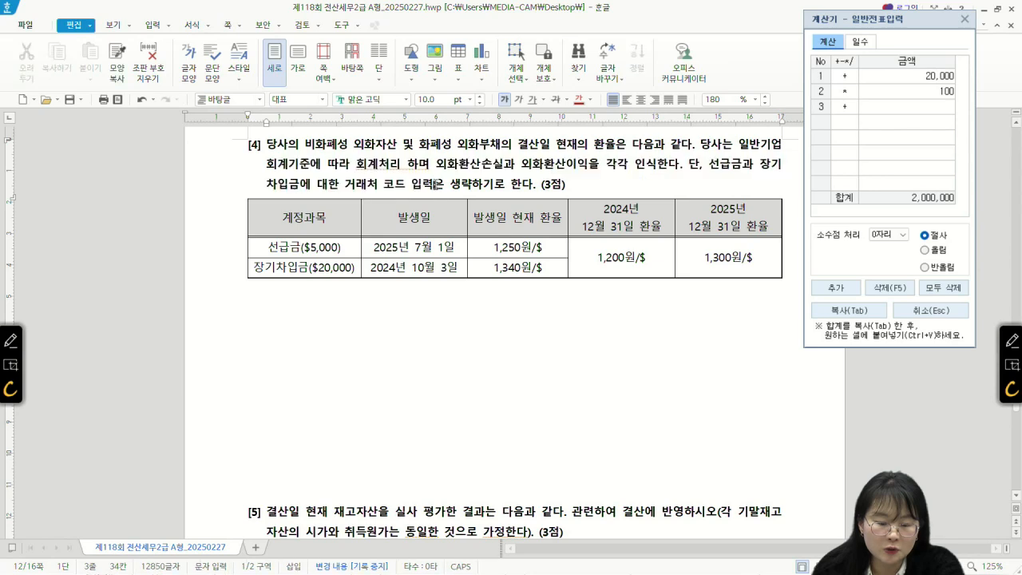
{"action": "left_click", "coordinate": [964, 18]}
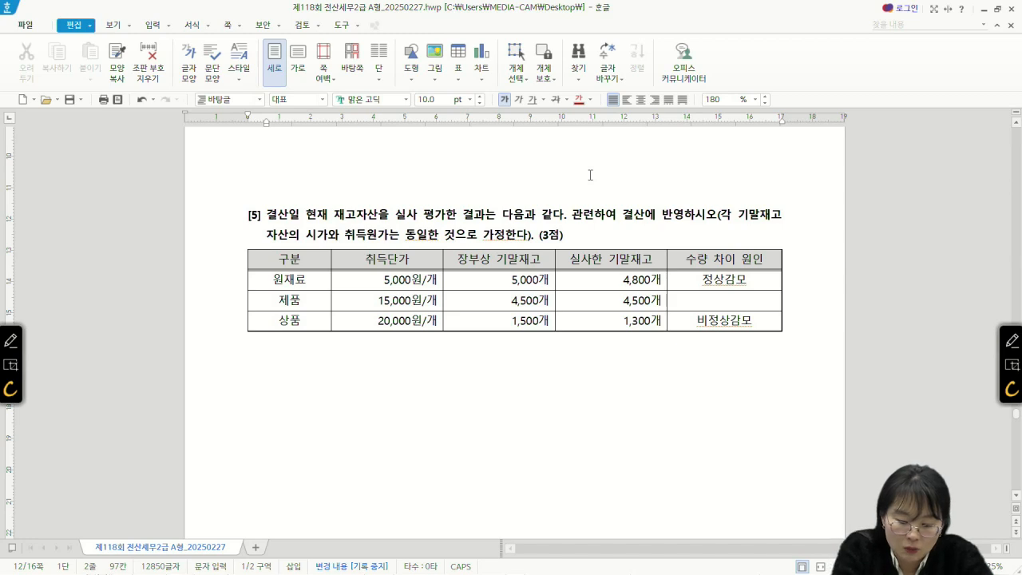
Step: Start annotating question [5] by circling 취득단가 and 장부상 기말재고 with a multiplication sign between them
{"action": "left_click", "coordinate": [1011, 340]}
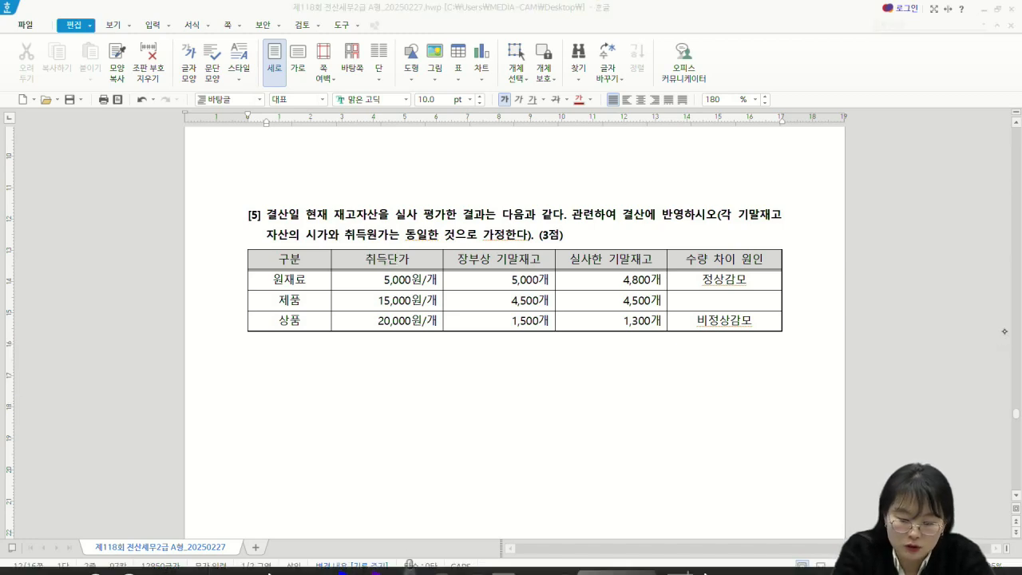
{"action": "left_click_drag", "start_coordinate": [406, 260], "coordinate": [406, 264]}
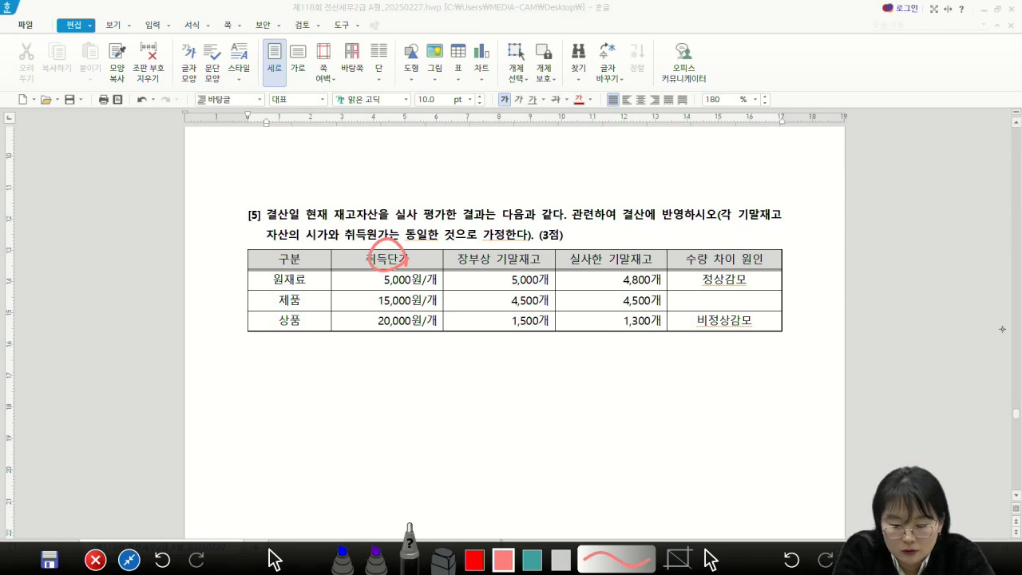
{"action": "left_click_drag", "start_coordinate": [431, 238], "coordinate": [452, 254]}
{"action": "left_click_drag", "start_coordinate": [489, 264], "coordinate": [523, 265]}
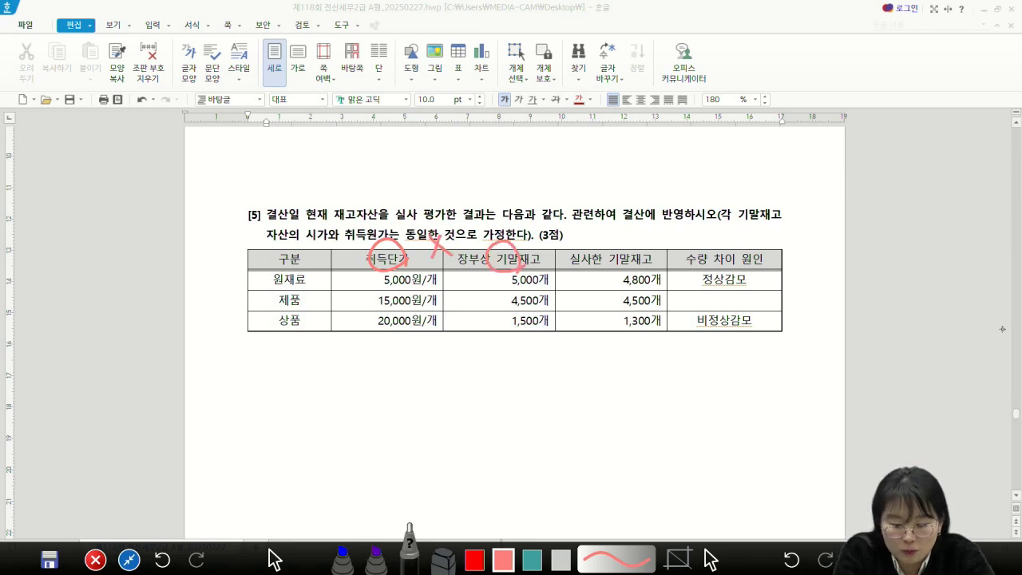
Step: Handwrite "= 장부상 재고금액" above question [5] as the result of unit cost times book quantity
{"action": "left_click_drag", "start_coordinate": [349, 184], "coordinate": [368, 191]}
{"action": "left_click_drag", "start_coordinate": [377, 178], "coordinate": [394, 192]}
{"action": "mouse_move", "coordinate": [403, 178]}
{"action": "left_mouse_down"}
{"action": "mouse_move", "coordinate": [398, 199]}
{"action": "mouse_move", "coordinate": [420, 189]}
{"action": "mouse_move", "coordinate": [430, 196]}
{"action": "left_mouse_up"}
{"action": "left_click_drag", "start_coordinate": [425, 197], "coordinate": [426, 210]}
{"action": "left_click_drag", "start_coordinate": [431, 174], "coordinate": [430, 193]}
{"action": "left_click_drag", "start_coordinate": [434, 184], "coordinate": [447, 192]}
{"action": "left_click_drag", "start_coordinate": [439, 200], "coordinate": [444, 209]}
{"action": "left_click_drag", "start_coordinate": [473, 180], "coordinate": [489, 198]}
{"action": "mouse_move", "coordinate": [490, 179]}
{"action": "left_mouse_down"}
{"action": "mouse_move", "coordinate": [492, 198]}
{"action": "mouse_move", "coordinate": [500, 192]}
{"action": "left_mouse_up"}
{"action": "mouse_move", "coordinate": [502, 177]}
{"action": "left_mouse_down"}
{"action": "mouse_move", "coordinate": [505, 206]}
{"action": "mouse_move", "coordinate": [519, 193]}
{"action": "left_mouse_up"}
{"action": "mouse_move", "coordinate": [504, 198]}
{"action": "left_mouse_down"}
{"action": "mouse_move", "coordinate": [528, 184]}
{"action": "mouse_move", "coordinate": [531, 200]}
{"action": "mouse_move", "coordinate": [548, 190]}
{"action": "left_mouse_up"}
{"action": "left_click_drag", "start_coordinate": [538, 193], "coordinate": [551, 203]}
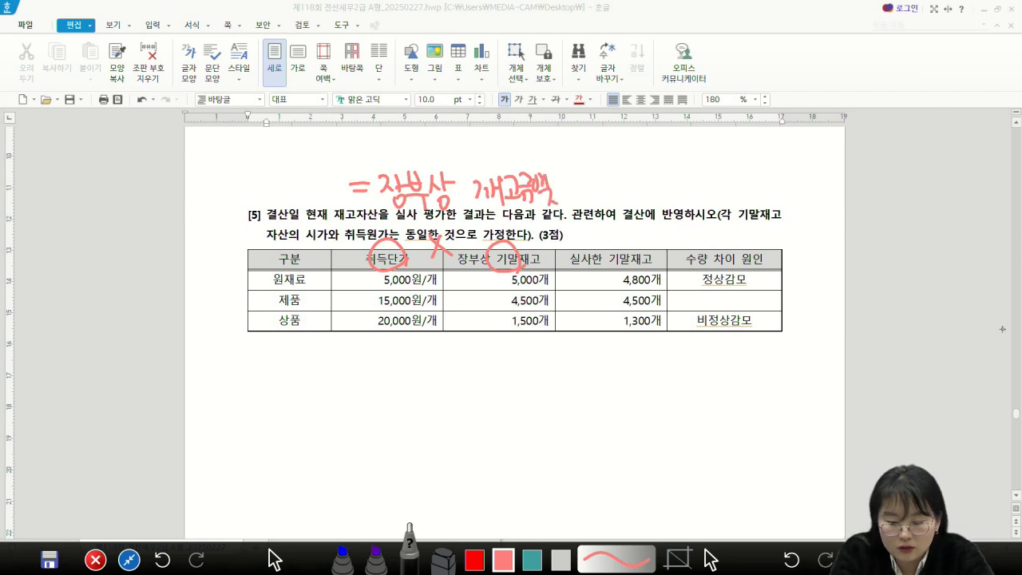
Step: Circle 실사한 기말재고, mark the 원재료 and 상품 counts with arrows, and write a 200개 shortage beside each row
{"action": "left_click_drag", "start_coordinate": [616, 233], "coordinate": [638, 264]}
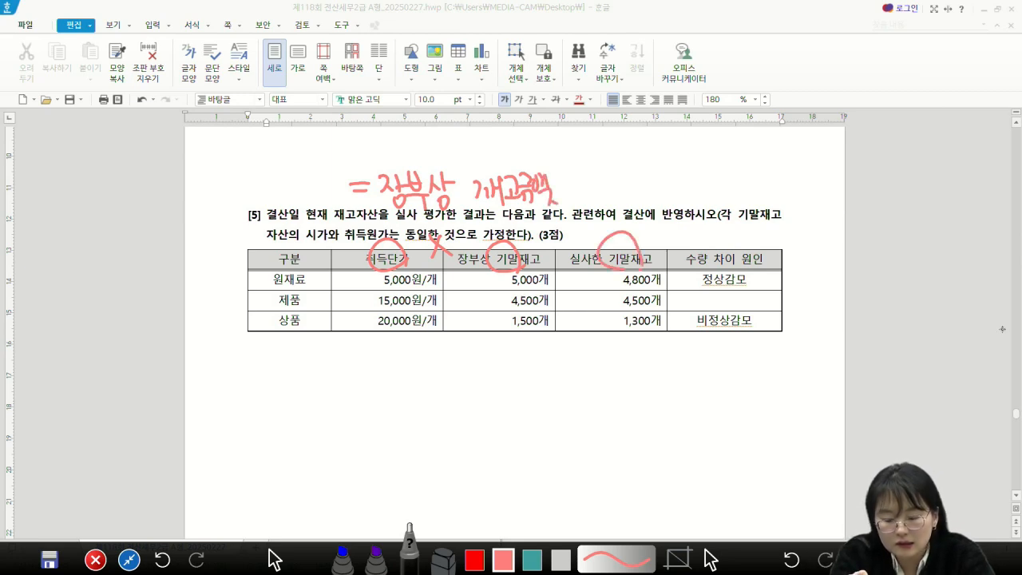
{"action": "mouse_move", "coordinate": [569, 281]}
{"action": "left_mouse_down"}
{"action": "mouse_move", "coordinate": [593, 282]}
{"action": "mouse_move", "coordinate": [589, 292]}
{"action": "left_mouse_up"}
{"action": "mouse_move", "coordinate": [571, 326]}
{"action": "left_mouse_down"}
{"action": "mouse_move", "coordinate": [596, 324]}
{"action": "mouse_move", "coordinate": [589, 338]}
{"action": "left_mouse_up"}
{"action": "left_click_drag", "start_coordinate": [772, 276], "coordinate": [824, 293]}
{"action": "left_click_drag", "start_coordinate": [773, 317], "coordinate": [789, 332]}
{"action": "left_click_drag", "start_coordinate": [793, 324], "coordinate": [801, 328]}
{"action": "left_click_drag", "start_coordinate": [806, 321], "coordinate": [814, 334]}
{"action": "left_click_drag", "start_coordinate": [818, 321], "coordinate": [826, 339]}
{"action": "mouse_move", "coordinate": [834, 273]}
{"action": "left_mouse_down"}
{"action": "mouse_move", "coordinate": [843, 287]}
{"action": "mouse_move", "coordinate": [832, 289]}
{"action": "left_mouse_up"}
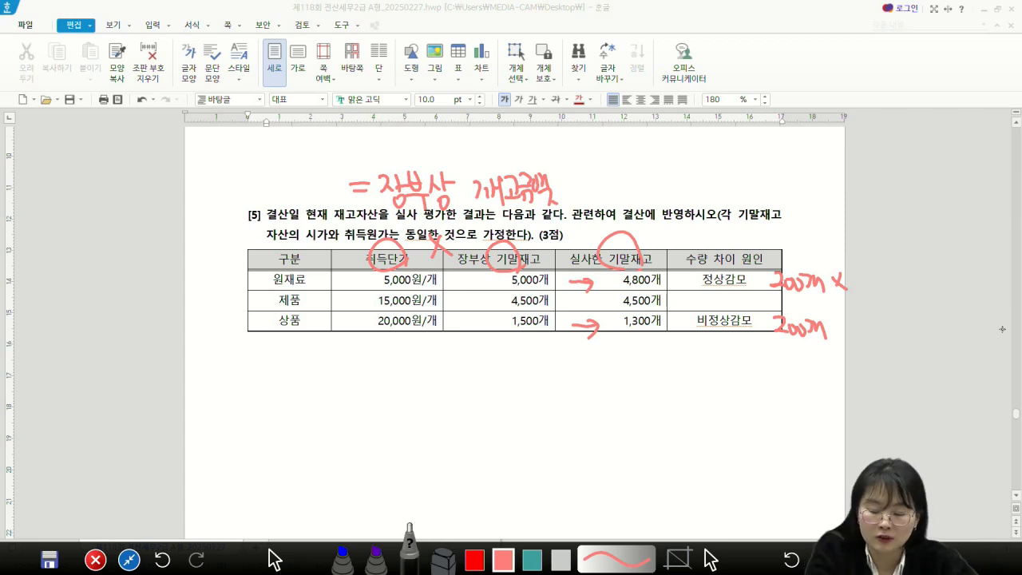
Step: Write the unit costs under an underlined 원가 heading, giving × 5,000원 = for 원재료 and × 20,000 = for 상품
{"action": "left_click_drag", "start_coordinate": [852, 266], "coordinate": [927, 262]}
{"action": "left_click_drag", "start_coordinate": [875, 237], "coordinate": [875, 238]}
{"action": "left_click_drag", "start_coordinate": [861, 246], "coordinate": [902, 258]}
{"action": "left_click_drag", "start_coordinate": [903, 247], "coordinate": [913, 246]}
{"action": "mouse_move", "coordinate": [856, 280]}
{"action": "left_mouse_down"}
{"action": "mouse_move", "coordinate": [867, 297]}
{"action": "mouse_move", "coordinate": [909, 276]}
{"action": "mouse_move", "coordinate": [921, 293]}
{"action": "left_mouse_up"}
{"action": "left_click_drag", "start_coordinate": [909, 295], "coordinate": [925, 296]}
{"action": "mouse_move", "coordinate": [838, 324]}
{"action": "left_mouse_down"}
{"action": "mouse_move", "coordinate": [851, 338]}
{"action": "mouse_move", "coordinate": [927, 326]}
{"action": "left_mouse_up"}
{"action": "left_click_drag", "start_coordinate": [919, 333], "coordinate": [929, 332]}
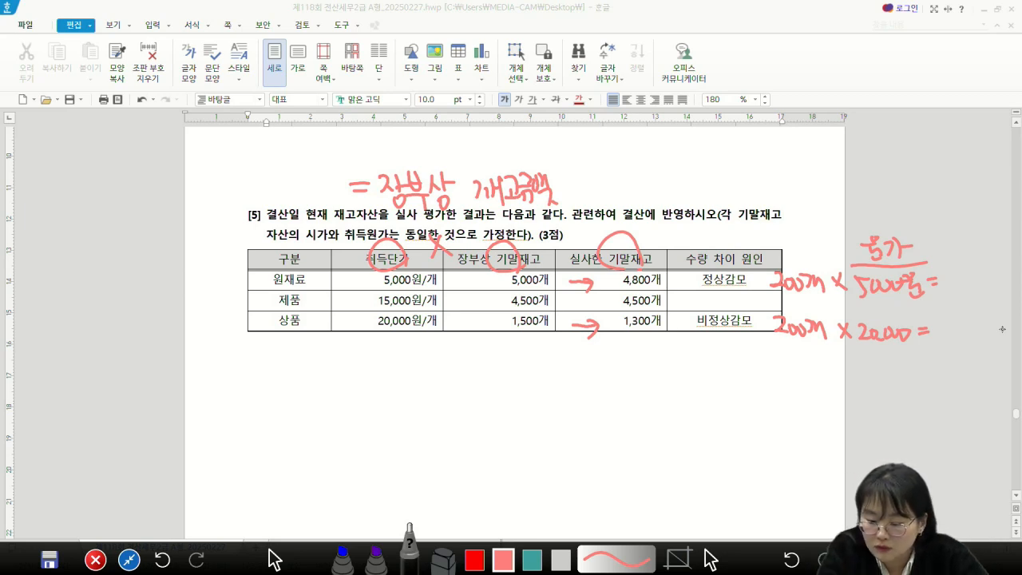
Step: Write and underline the shortage amounts, 1,000,000 for 원재료 and 4,000,000 for 상품
{"action": "mouse_move", "coordinate": [958, 271]}
{"action": "left_mouse_down"}
{"action": "mouse_move", "coordinate": [957, 284]}
{"action": "mouse_move", "coordinate": [970, 274]}
{"action": "left_mouse_up"}
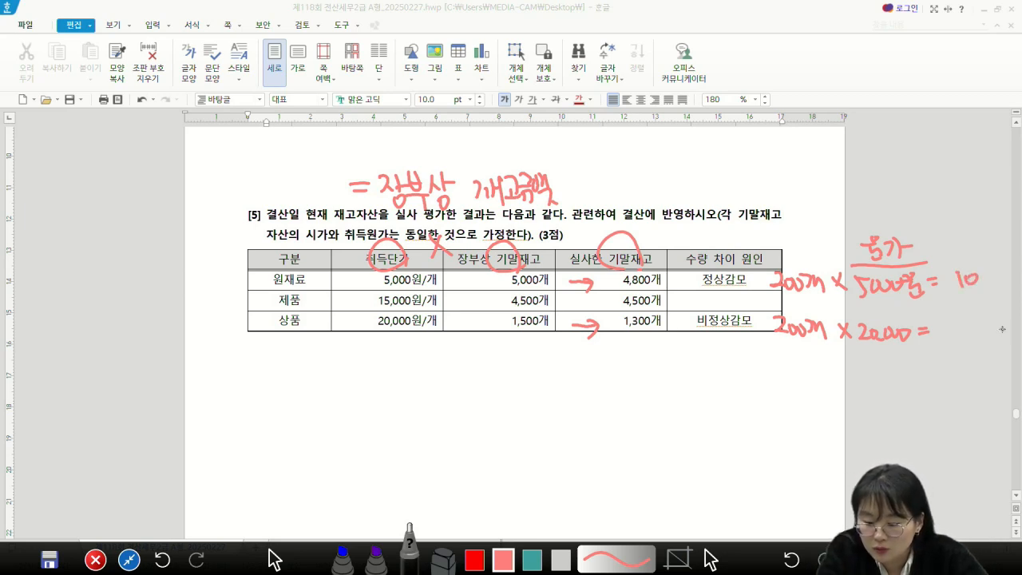
{"action": "left_click_drag", "start_coordinate": [987, 276], "coordinate": [1018, 274]}
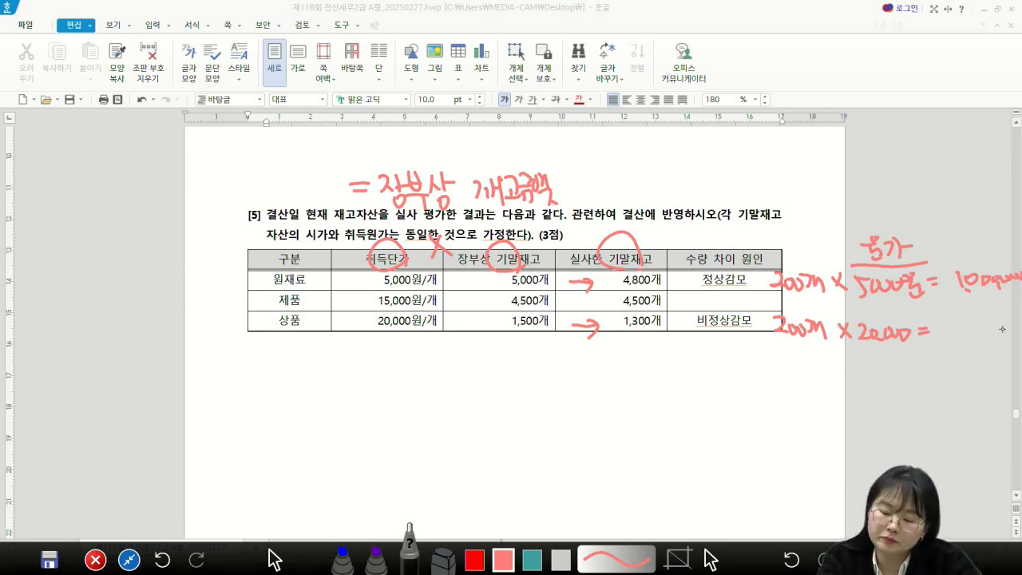
{"action": "left_click_drag", "start_coordinate": [945, 327], "coordinate": [955, 335]}
{"action": "left_click_drag", "start_coordinate": [947, 329], "coordinate": [945, 342]}
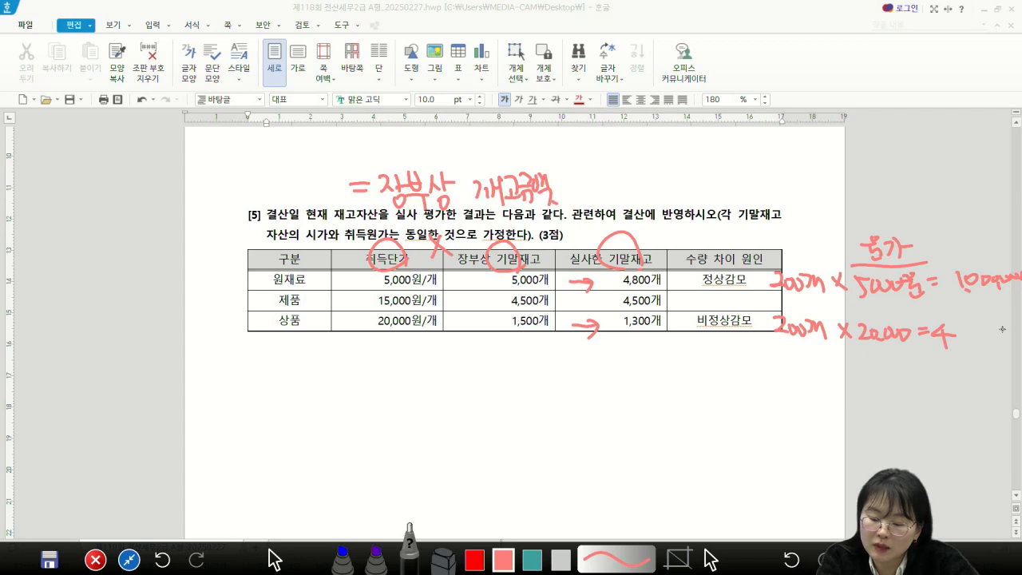
{"action": "mouse_move", "coordinate": [956, 334]}
{"action": "left_mouse_down"}
{"action": "mouse_move", "coordinate": [987, 340]}
{"action": "mouse_move", "coordinate": [1002, 329]}
{"action": "left_mouse_up"}
{"action": "left_click_drag", "start_coordinate": [944, 297], "coordinate": [1019, 304]}
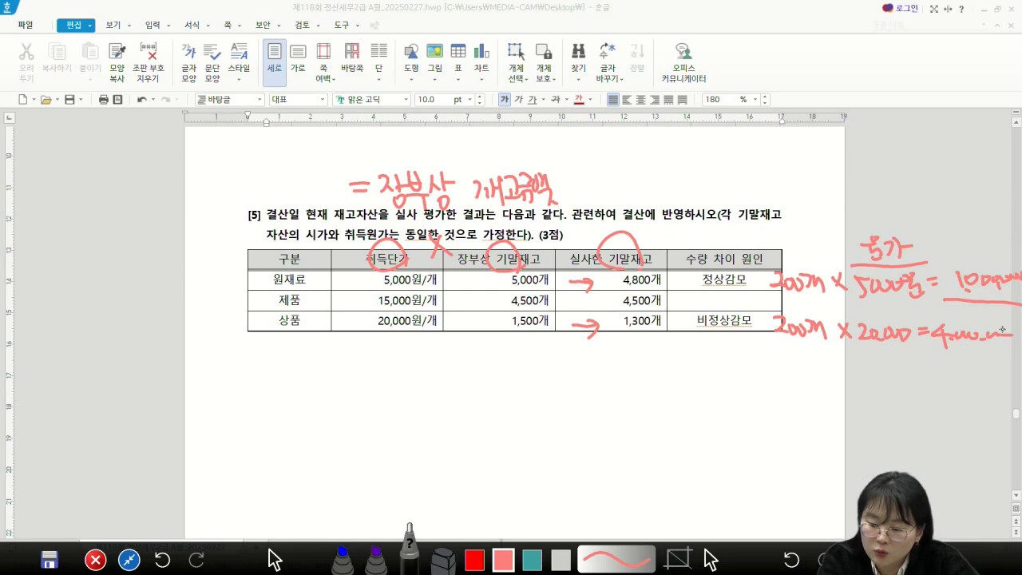
{"action": "left_click_drag", "start_coordinate": [926, 355], "coordinate": [1013, 361]}
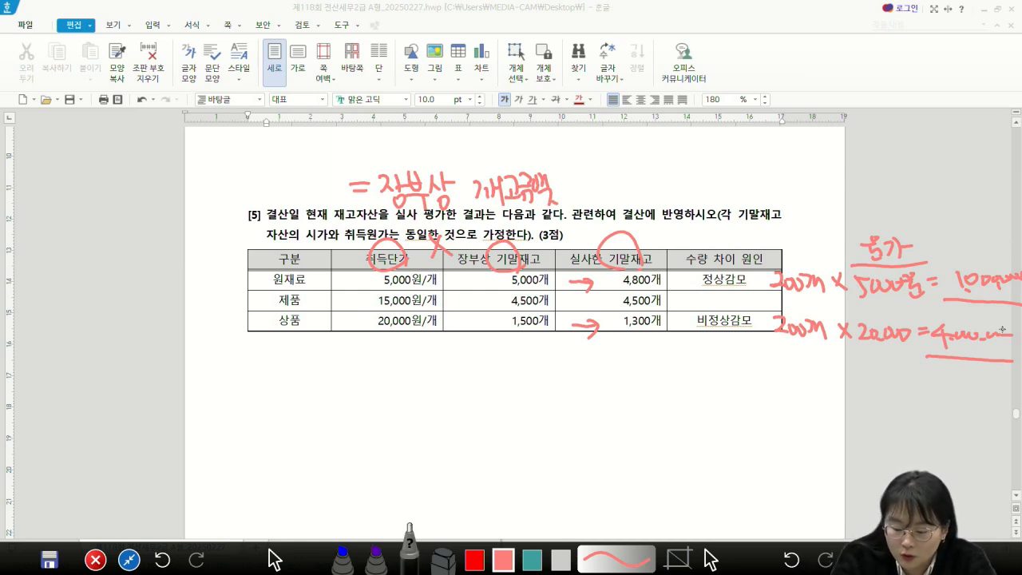
Step: In red ink, link 정상감모 to 매출원가 and 비정상감모 to 영업외비용 with arrows, and underline both account labels
{"action": "left_click", "coordinate": [532, 560]}
{"action": "left_click", "coordinate": [474, 559]}
{"action": "mouse_move", "coordinate": [688, 279]}
{"action": "left_mouse_down"}
{"action": "mouse_move", "coordinate": [700, 233]}
{"action": "mouse_move", "coordinate": [738, 239]}
{"action": "mouse_move", "coordinate": [751, 225]}
{"action": "mouse_move", "coordinate": [758, 249]}
{"action": "mouse_move", "coordinate": [773, 240]}
{"action": "mouse_move", "coordinate": [802, 249]}
{"action": "left_mouse_up"}
{"action": "mouse_move", "coordinate": [689, 324]}
{"action": "left_mouse_down"}
{"action": "mouse_move", "coordinate": [677, 361]}
{"action": "mouse_move", "coordinate": [689, 375]}
{"action": "left_mouse_up"}
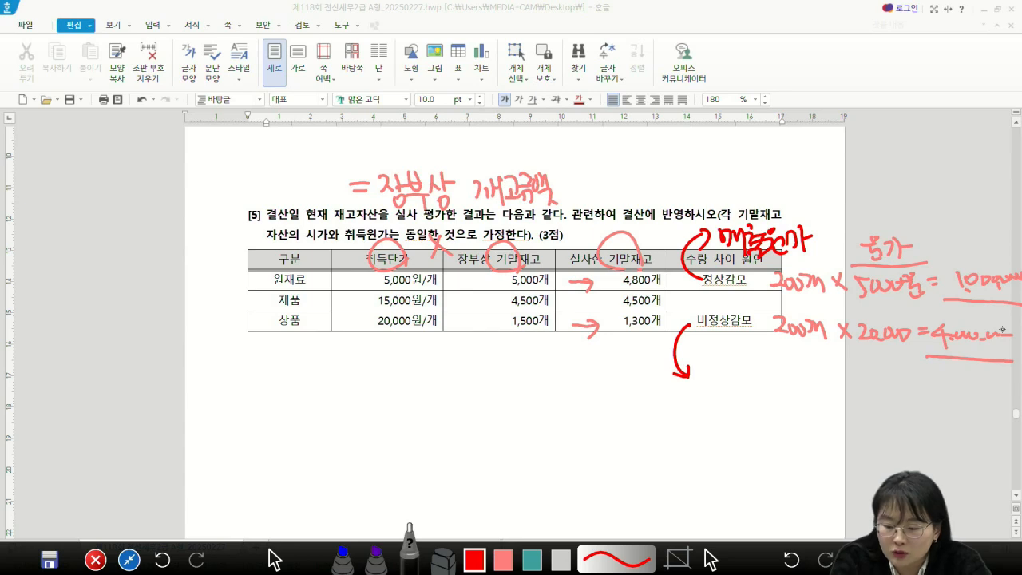
{"action": "mouse_move", "coordinate": [701, 369]}
{"action": "left_mouse_down"}
{"action": "mouse_move", "coordinate": [709, 390]}
{"action": "mouse_move", "coordinate": [718, 383]}
{"action": "mouse_move", "coordinate": [716, 399]}
{"action": "mouse_move", "coordinate": [735, 376]}
{"action": "mouse_move", "coordinate": [733, 397]}
{"action": "mouse_move", "coordinate": [748, 375]}
{"action": "mouse_move", "coordinate": [756, 398]}
{"action": "mouse_move", "coordinate": [790, 388]}
{"action": "mouse_move", "coordinate": [795, 403]}
{"action": "left_mouse_up"}
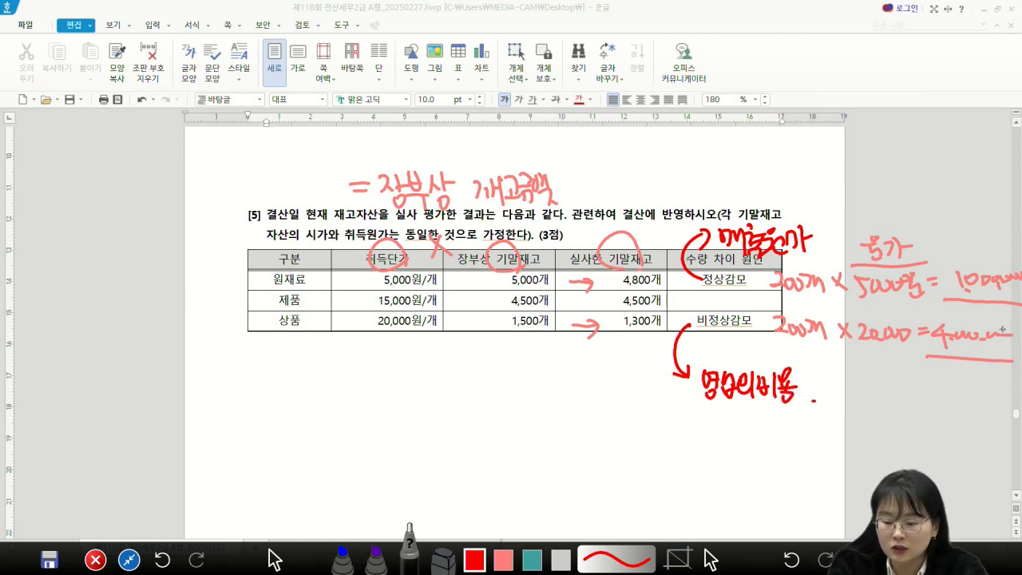
{"action": "left_click_drag", "start_coordinate": [695, 413], "coordinate": [809, 412]}
{"action": "left_click_drag", "start_coordinate": [709, 265], "coordinate": [807, 262]}
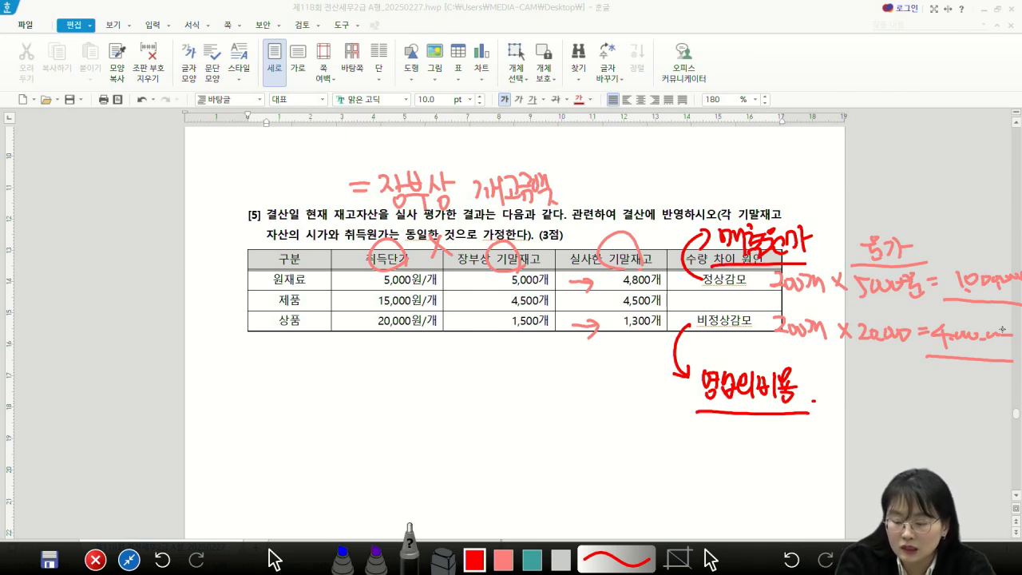
Step: Handwrite the entries 매출원가 / 원재료 and 영업외비용 / 상품 below the table, and underline each account
{"action": "mouse_move", "coordinate": [373, 397]}
{"action": "left_mouse_down"}
{"action": "mouse_move", "coordinate": [399, 428]}
{"action": "mouse_move", "coordinate": [407, 413]}
{"action": "mouse_move", "coordinate": [418, 423]}
{"action": "mouse_move", "coordinate": [455, 409]}
{"action": "left_mouse_up"}
{"action": "mouse_move", "coordinate": [588, 393]}
{"action": "left_mouse_down"}
{"action": "mouse_move", "coordinate": [615, 420]}
{"action": "mouse_move", "coordinate": [655, 404]}
{"action": "mouse_move", "coordinate": [672, 421]}
{"action": "left_mouse_up"}
{"action": "left_click_drag", "start_coordinate": [582, 462], "coordinate": [561, 495]}
{"action": "mouse_move", "coordinate": [376, 468]}
{"action": "left_mouse_down"}
{"action": "mouse_move", "coordinate": [409, 496]}
{"action": "mouse_move", "coordinate": [443, 494]}
{"action": "mouse_move", "coordinate": [455, 470]}
{"action": "mouse_move", "coordinate": [466, 499]}
{"action": "left_mouse_up"}
{"action": "left_click_drag", "start_coordinate": [618, 475], "coordinate": [608, 487]}
{"action": "mouse_move", "coordinate": [626, 473]}
{"action": "left_mouse_down"}
{"action": "mouse_move", "coordinate": [624, 490]}
{"action": "mouse_move", "coordinate": [634, 487]}
{"action": "left_mouse_up"}
{"action": "left_click_drag", "start_coordinate": [621, 494], "coordinate": [645, 474]}
{"action": "left_click_drag", "start_coordinate": [637, 476], "coordinate": [654, 506]}
{"action": "left_click_drag", "start_coordinate": [594, 442], "coordinate": [669, 445]}
{"action": "left_click_drag", "start_coordinate": [603, 515], "coordinate": [673, 519]}
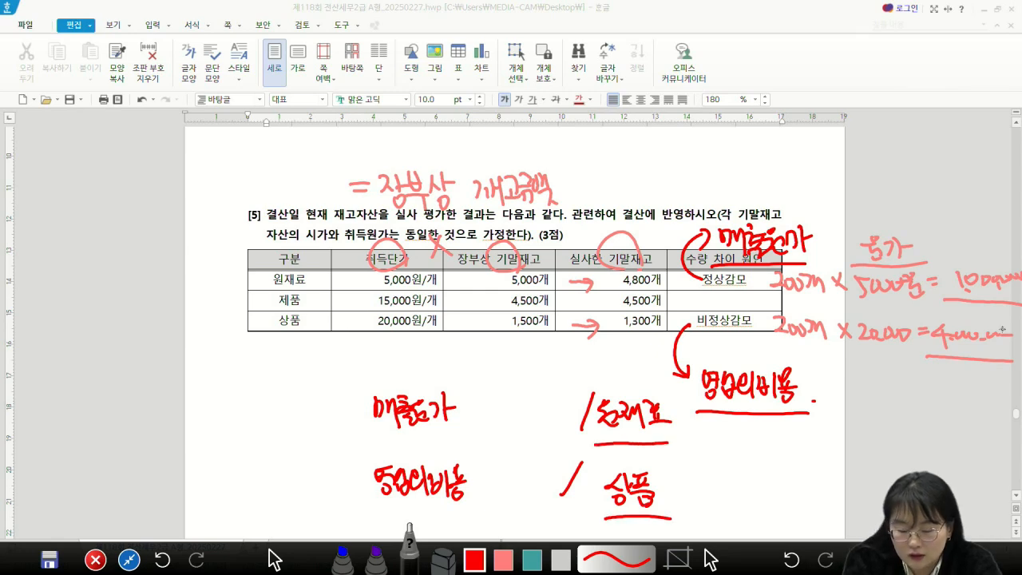
{"action": "left_click_drag", "start_coordinate": [383, 441], "coordinate": [434, 443]}
{"action": "left_click_drag", "start_coordinate": [380, 514], "coordinate": [453, 510]}
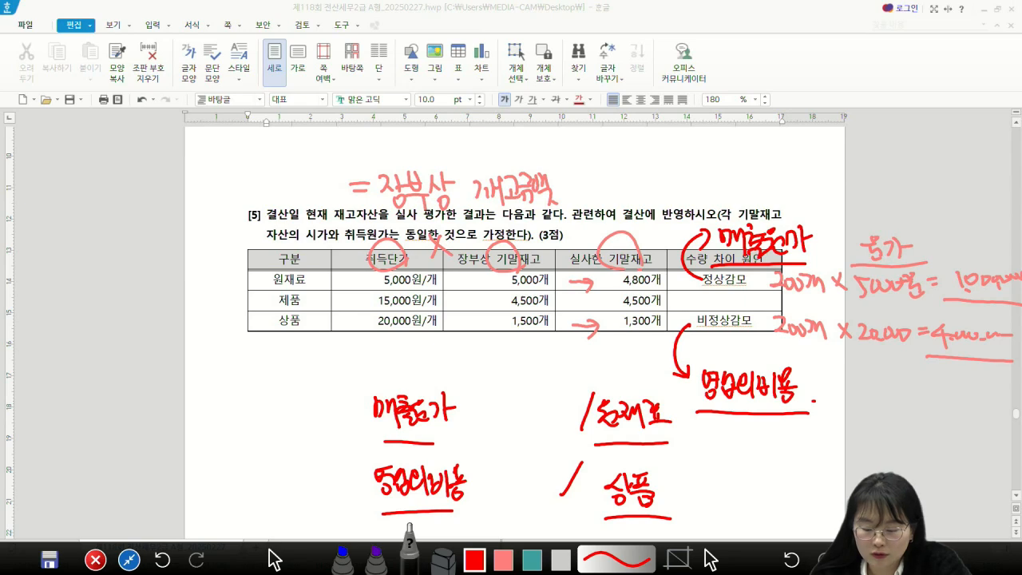
Step: Leave annotation mode, switch to 일반전표입력, and start a credit line for 제품 (0150) on December 31
{"action": "left_click", "coordinate": [711, 559]}
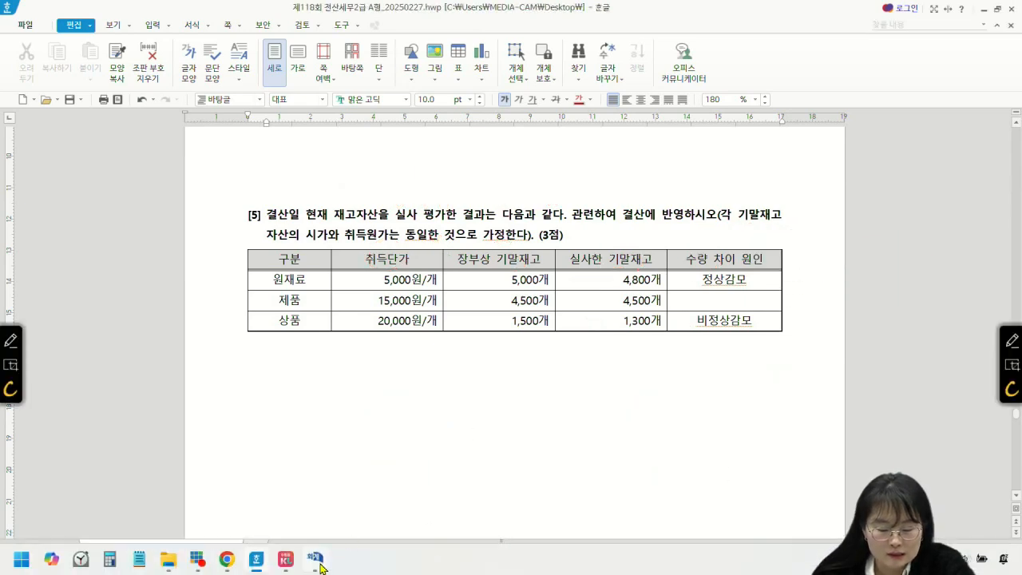
{"action": "left_click", "coordinate": [320, 564]}
{"action": "left_click", "coordinate": [266, 481]}
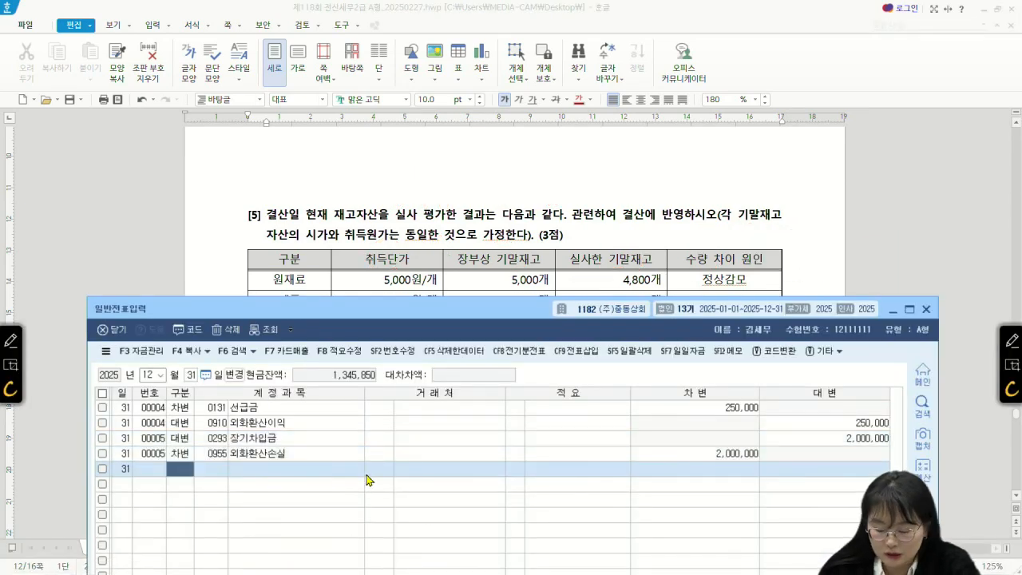
{"action": "type", "text": "제품"}
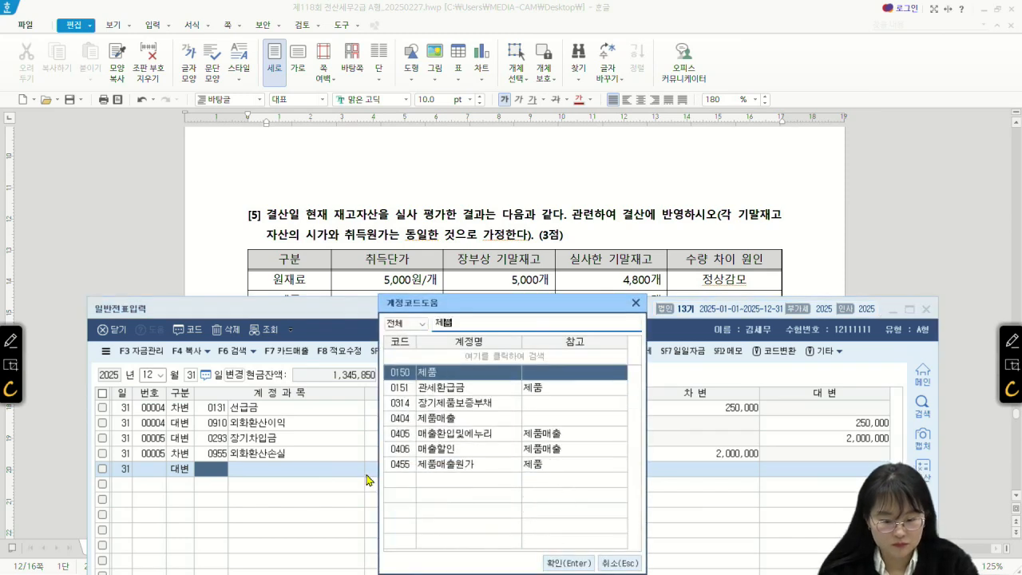
{"action": "key", "text": "Return"}
{"action": "key", "text": "Return"}
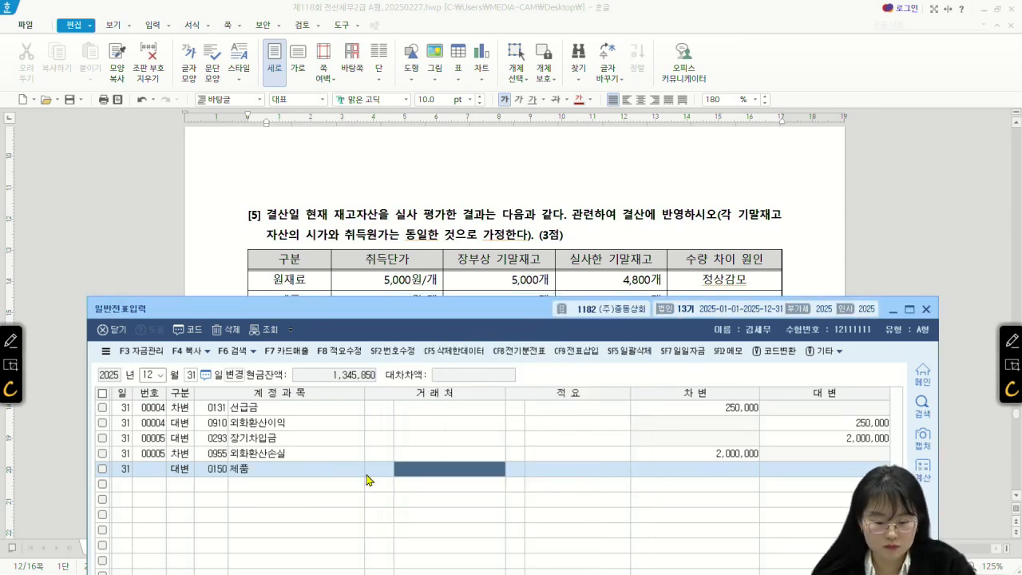
Step: Assign 적요 8, 타계정으로 대체액 손익계산서 반영분, to the 제품 line and enter a credit amount of 4,000,000
{"action": "key", "text": "F2"}
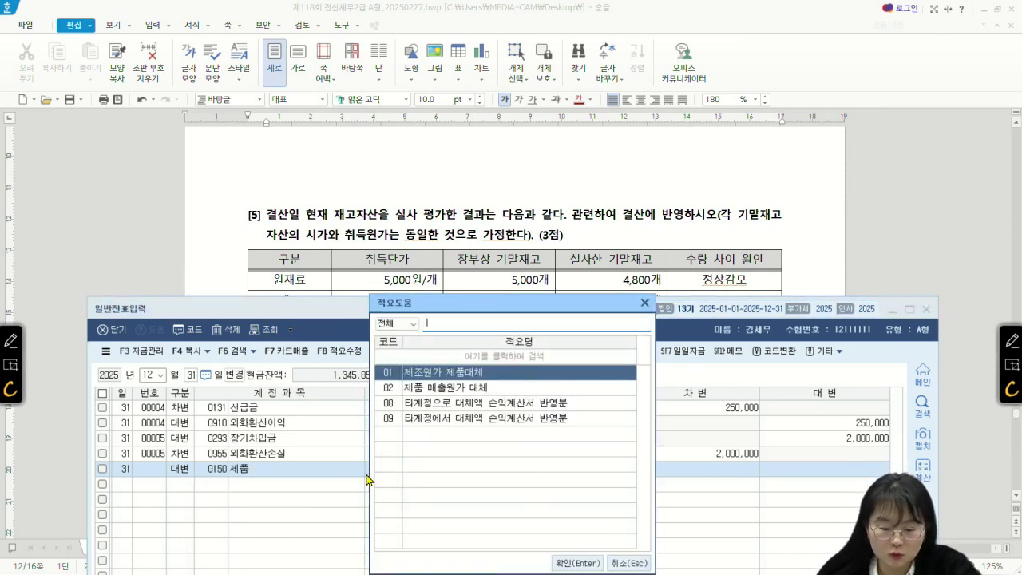
{"action": "left_click", "coordinate": [508, 404]}
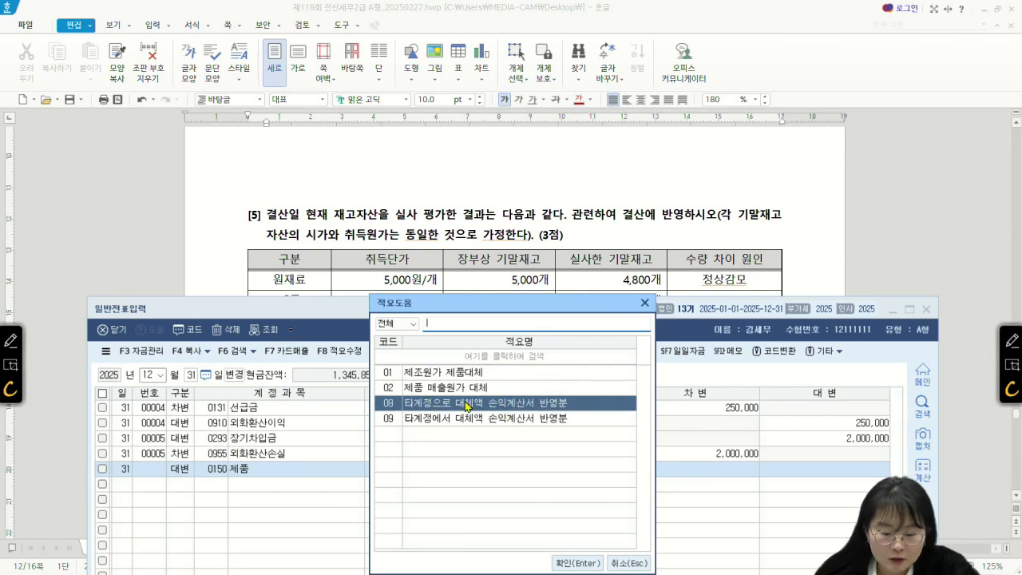
{"action": "double_click", "coordinate": [511, 409]}
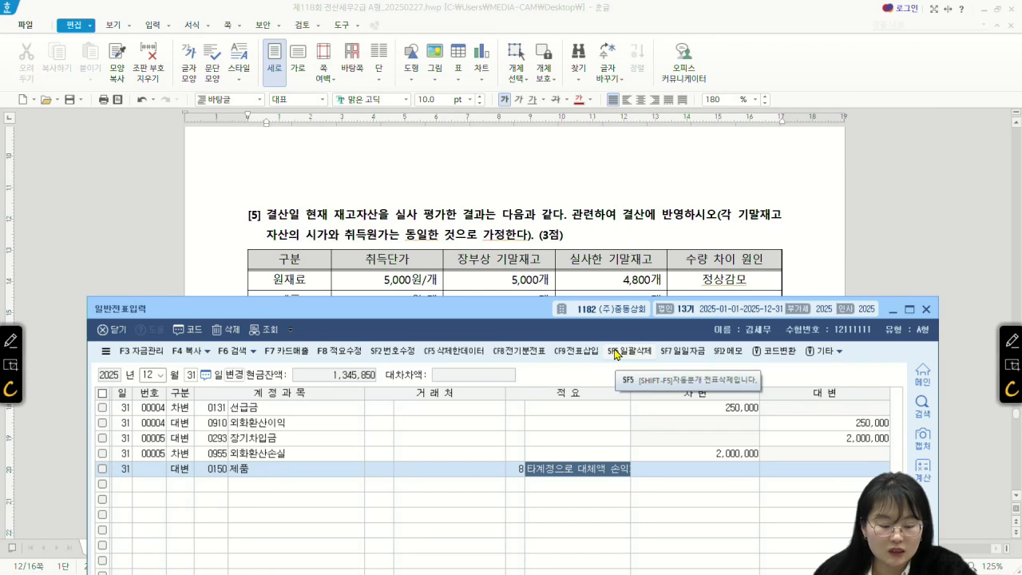
{"action": "key", "text": "Return"}
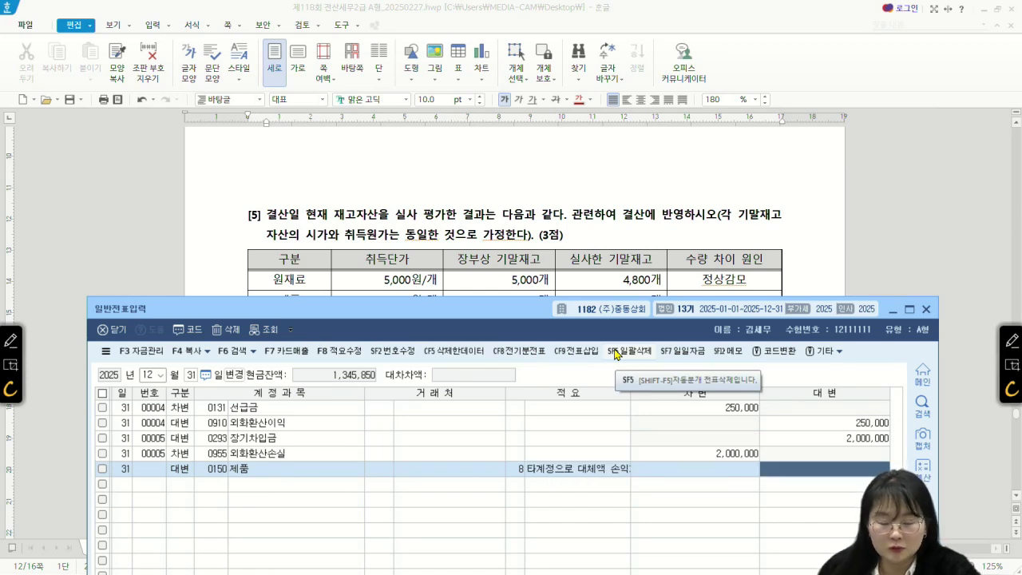
{"action": "type", "text": "4000000"}
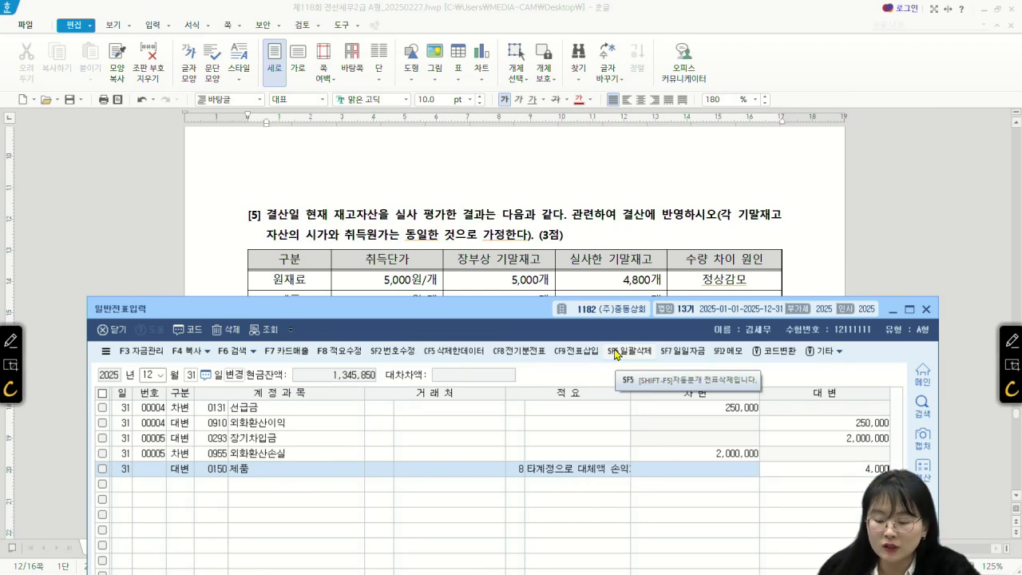
{"action": "key", "text": "Return"}
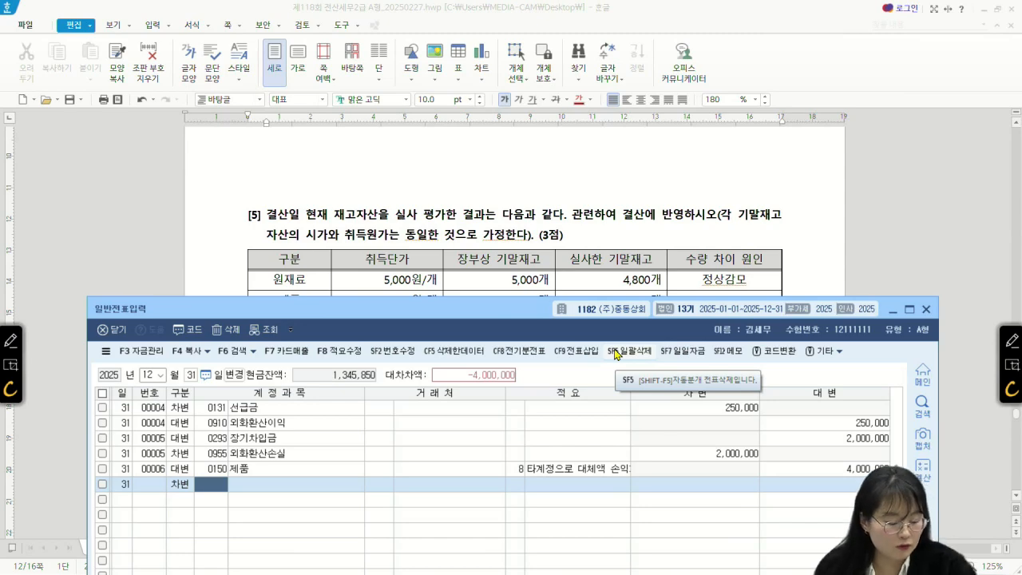
{"action": "type", "text": "영업"}
{"action": "key", "text": "BackSpace"}
{"action": "key", "text": "BackSpace"}
{"action": "key", "text": "BackSpace"}
{"action": "key", "text": "BackSpace"}
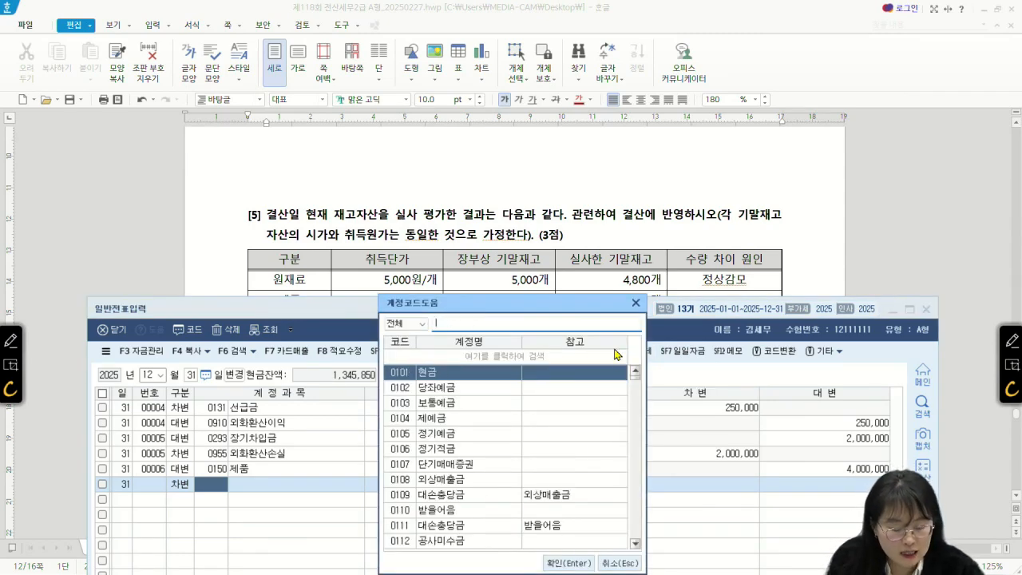
Step: Add the matching debit line for 잡손실 (0980) with an amount of 4,000,000, and recheck question [5]'s inventory table
{"action": "type", "text": "잡손실"}
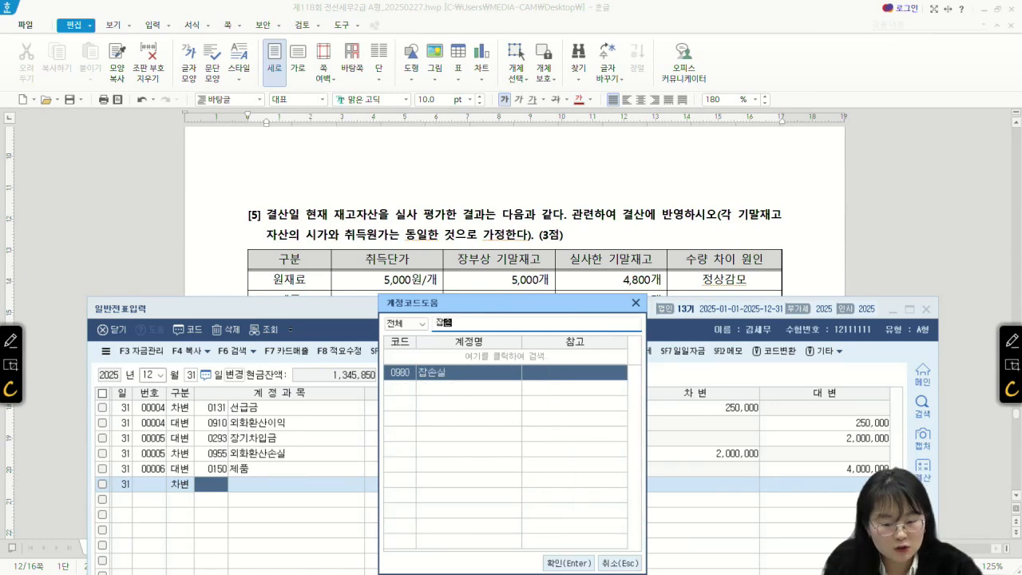
{"action": "key", "text": "Return"}
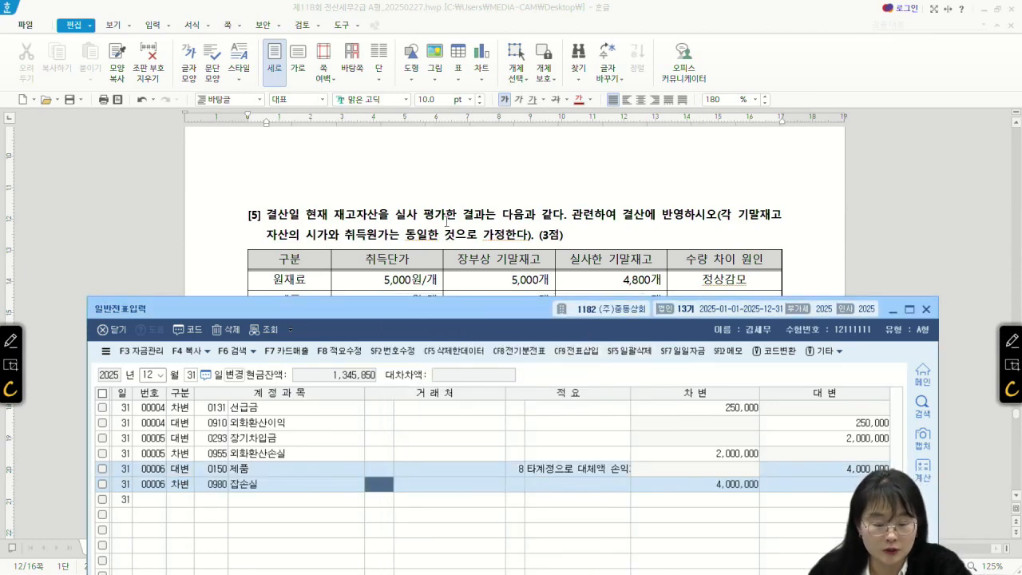
{"action": "scroll", "coordinate": [447, 221], "scroll_direction": "down", "scroll_amount": 1}
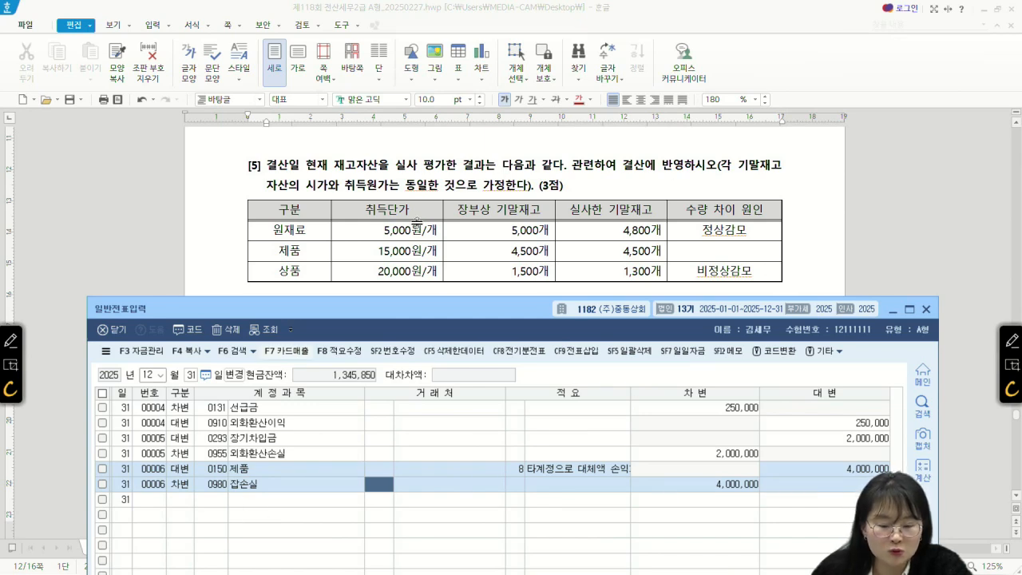
{"action": "left_click", "coordinate": [514, 174]}
{"action": "key", "text": "alt+Tab"}
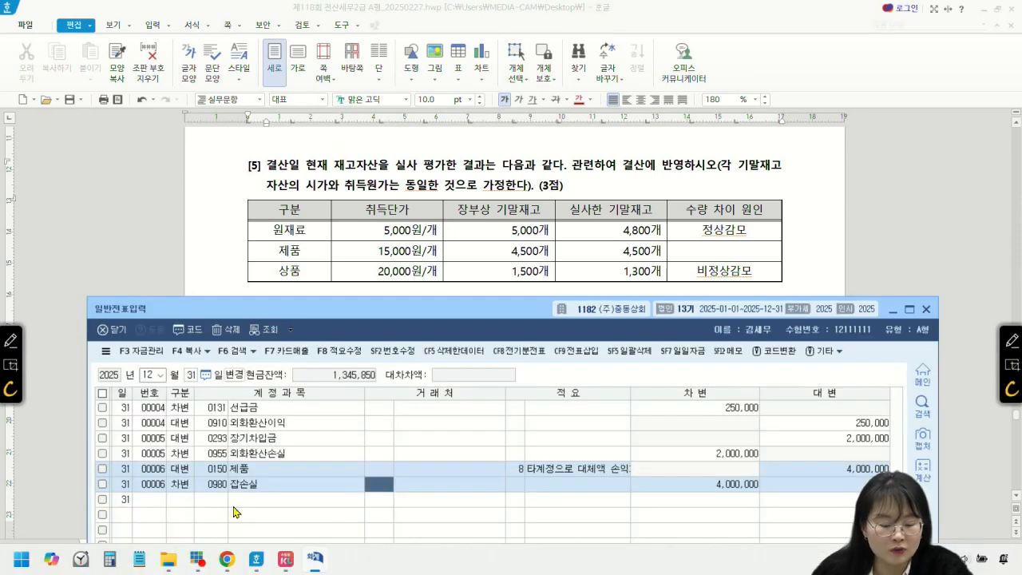
Step: Go to question [1] of 문제5, circle 생산직, and underline the first employee's 야간근로수당 amount and 3월 in that table's heading
{"action": "left_click", "coordinate": [631, 184]}
{"action": "scroll", "coordinate": [509, 293], "scroll_direction": "down", "scroll_amount": 10}
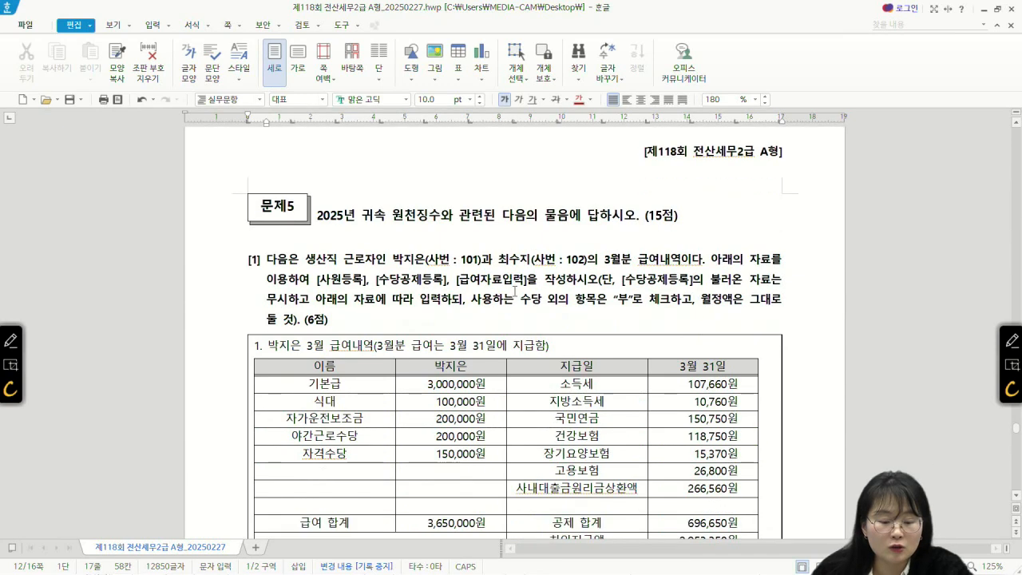
{"action": "scroll", "coordinate": [508, 293], "scroll_direction": "down", "scroll_amount": 1}
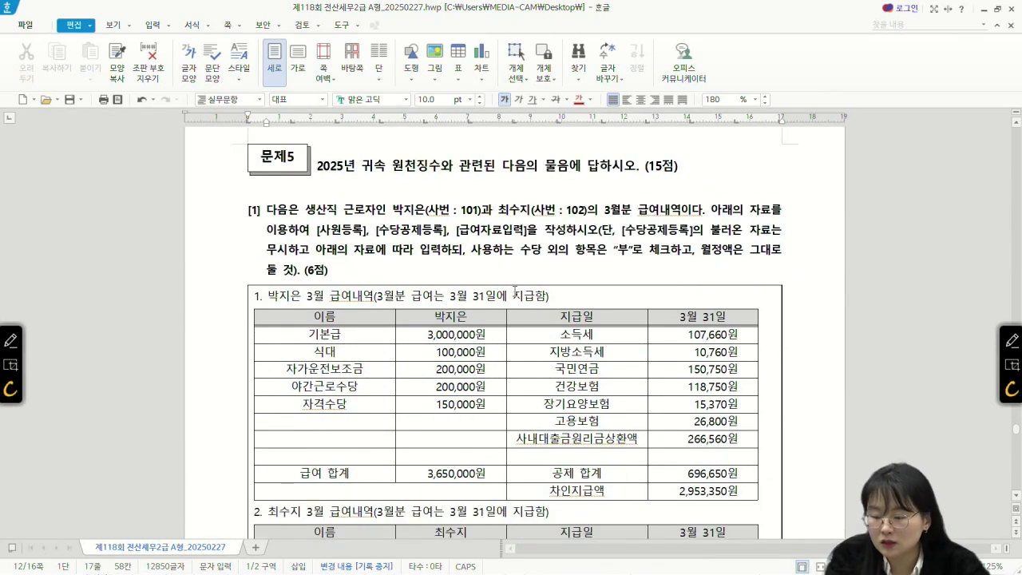
{"action": "left_click", "coordinate": [1009, 329]}
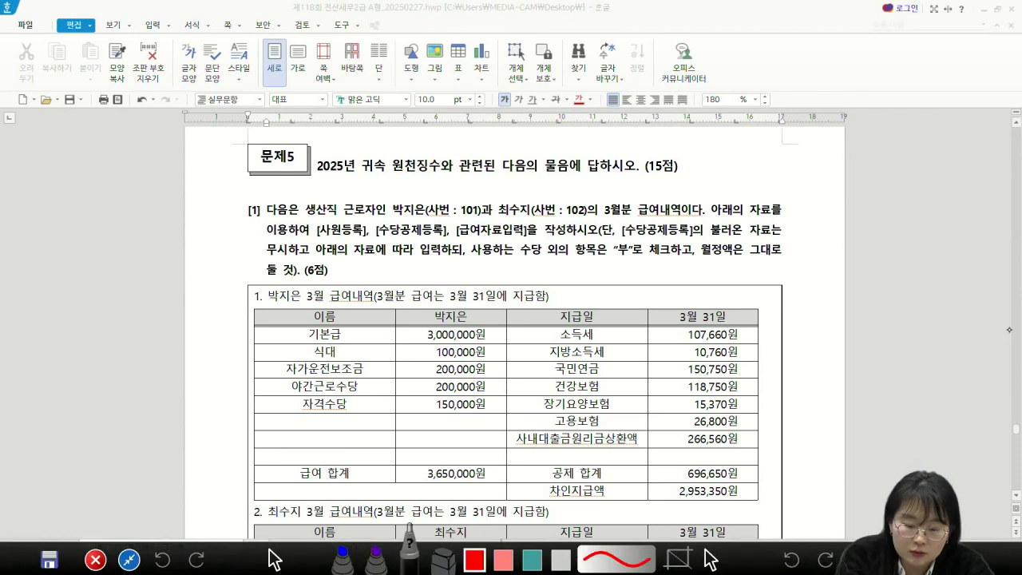
{"action": "left_click_drag", "start_coordinate": [334, 214], "coordinate": [335, 206]}
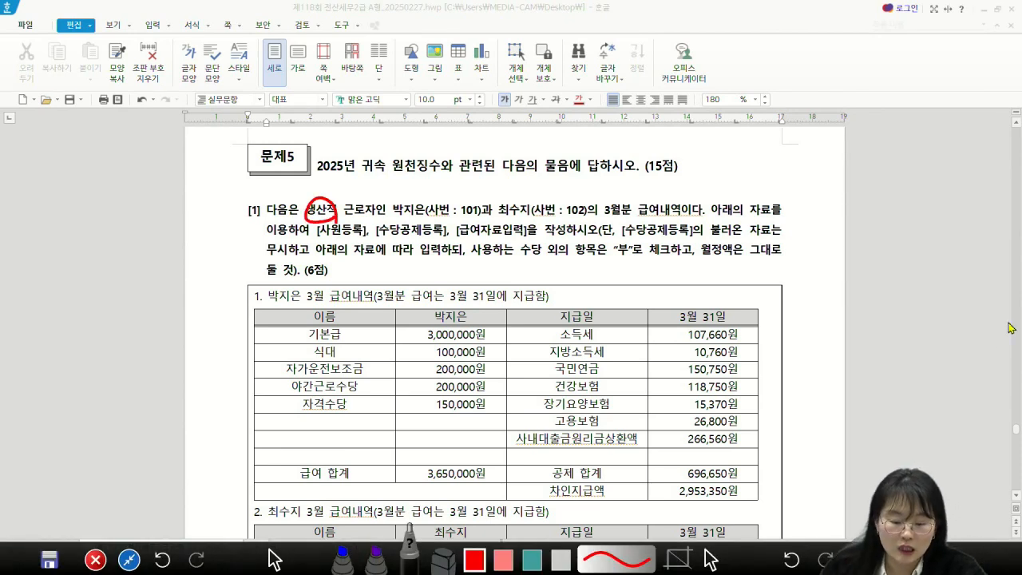
{"action": "left_click_drag", "start_coordinate": [431, 393], "coordinate": [493, 390]}
{"action": "left_click_drag", "start_coordinate": [300, 304], "coordinate": [332, 301]}
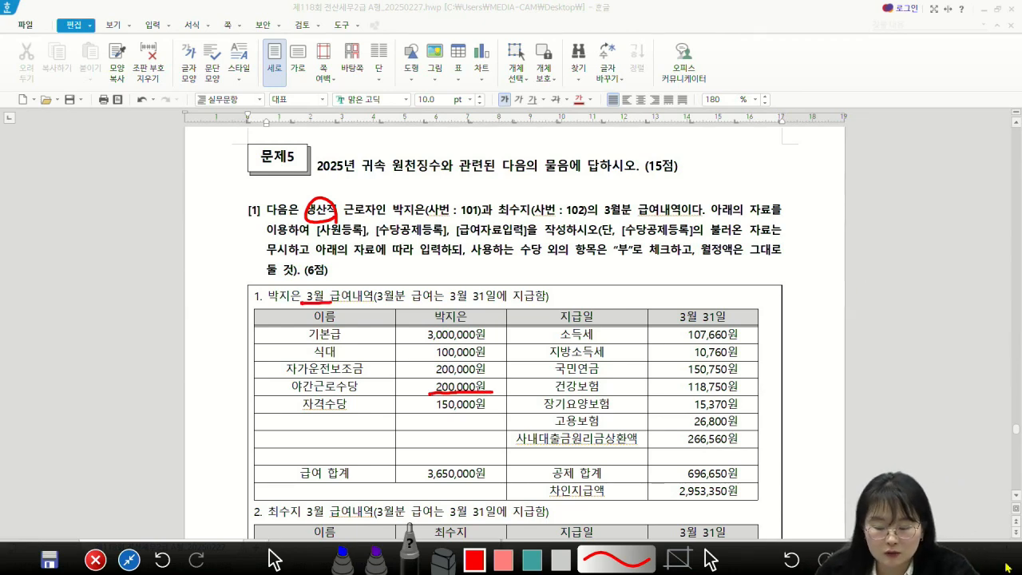
{"action": "key", "text": "Escape"}
Step: Underline the 직전 과세기간 총급여액 condition in the 야간근로수당 note, circle 2,400만원 and 2,800만원, and handwrite a 사원등록 remark beside them
{"action": "scroll", "coordinate": [619, 330], "scroll_direction": "down", "scroll_amount": 4}
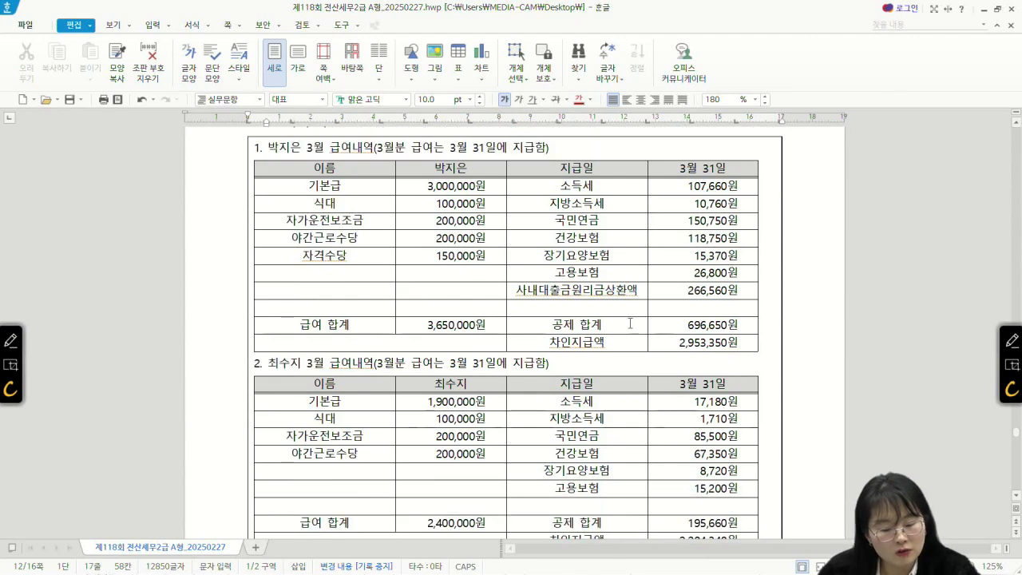
{"action": "scroll", "coordinate": [619, 330], "scroll_direction": "up", "scroll_amount": 5}
{"action": "scroll", "coordinate": [428, 357], "scroll_direction": "down", "scroll_amount": 7}
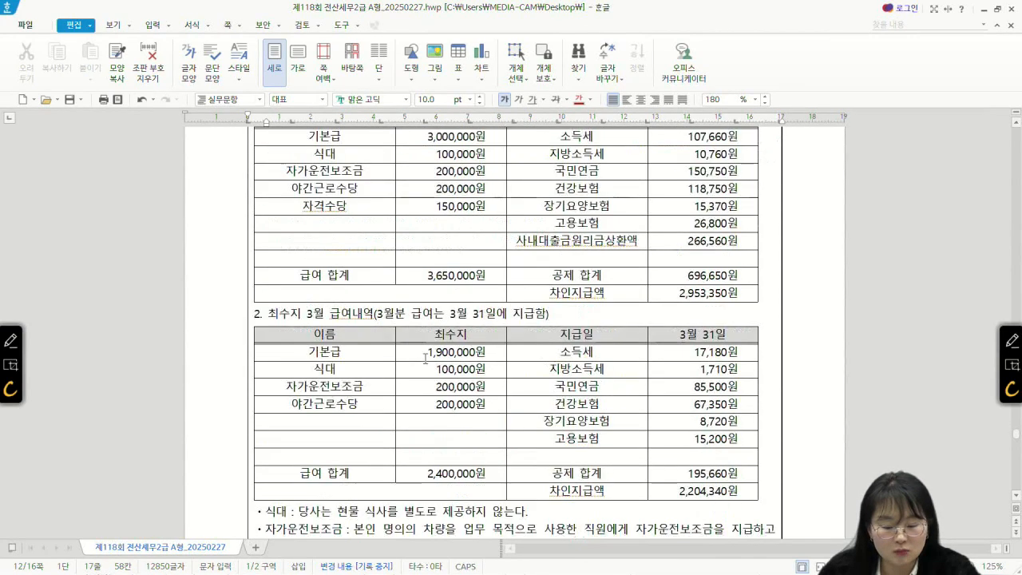
{"action": "scroll", "coordinate": [428, 357], "scroll_direction": "down", "scroll_amount": 2}
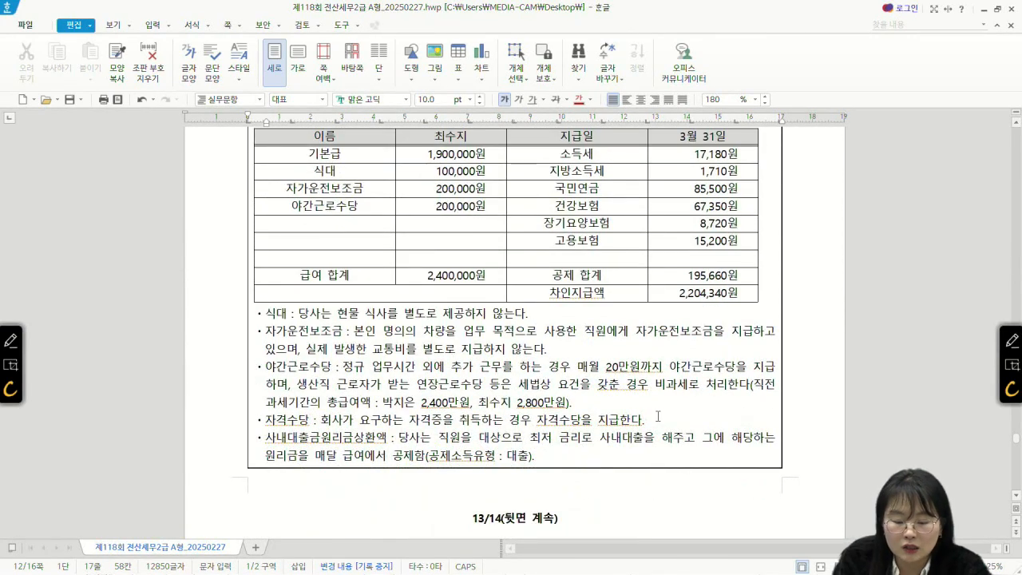
{"action": "left_click", "coordinate": [1012, 340]}
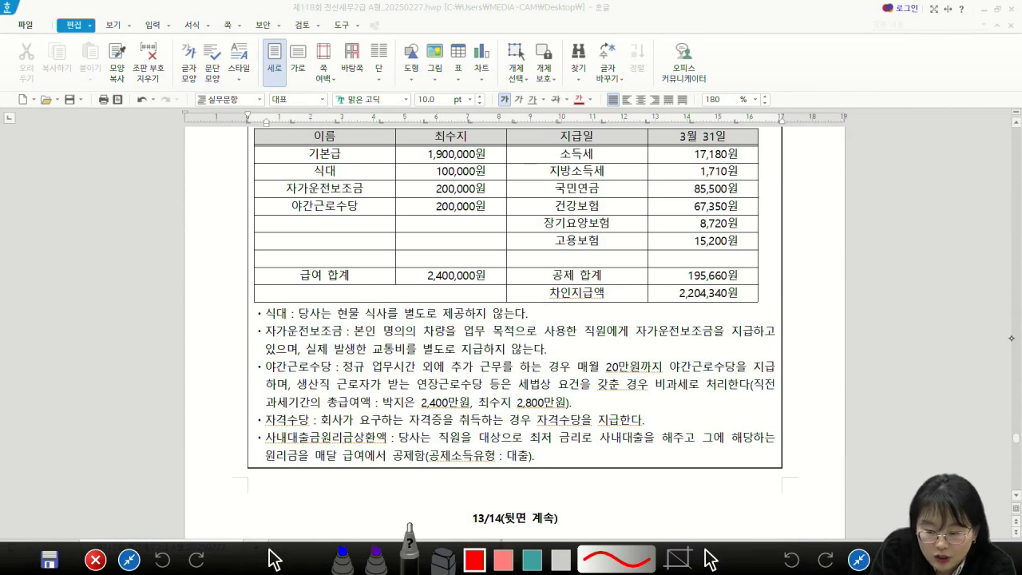
{"action": "left_click_drag", "start_coordinate": [511, 392], "coordinate": [752, 391]}
{"action": "left_click_drag", "start_coordinate": [260, 415], "coordinate": [572, 409]}
{"action": "left_click_drag", "start_coordinate": [461, 389], "coordinate": [474, 406]}
{"action": "mouse_move", "coordinate": [551, 388]}
{"action": "left_mouse_down"}
{"action": "mouse_move", "coordinate": [543, 418]}
{"action": "mouse_move", "coordinate": [562, 401]}
{"action": "mouse_move", "coordinate": [615, 416]}
{"action": "mouse_move", "coordinate": [637, 399]}
{"action": "mouse_move", "coordinate": [655, 418]}
{"action": "mouse_move", "coordinate": [666, 407]}
{"action": "mouse_move", "coordinate": [667, 422]}
{"action": "mouse_move", "coordinate": [685, 401]}
{"action": "mouse_move", "coordinate": [696, 412]}
{"action": "mouse_move", "coordinate": [716, 403]}
{"action": "mouse_move", "coordinate": [725, 423]}
{"action": "mouse_move", "coordinate": [741, 399]}
{"action": "mouse_move", "coordinate": [750, 423]}
{"action": "mouse_move", "coordinate": [774, 391]}
{"action": "mouse_move", "coordinate": [776, 413]}
{"action": "mouse_move", "coordinate": [789, 420]}
{"action": "left_mouse_up"}
{"action": "left_click_drag", "start_coordinate": [793, 409], "coordinate": [803, 409]}
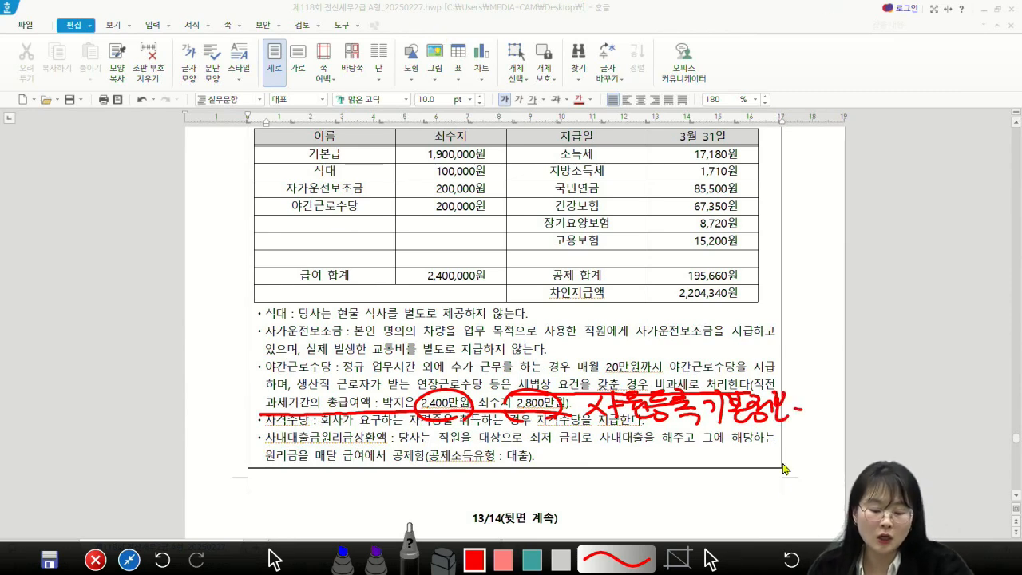
{"action": "key", "text": "Escape"}
Step: Review both payroll tables, number the 식대 note 1 with 비 written beside it, and number the 자가운전보조금 note 2
{"action": "scroll", "coordinate": [637, 208], "scroll_direction": "up", "scroll_amount": 5}
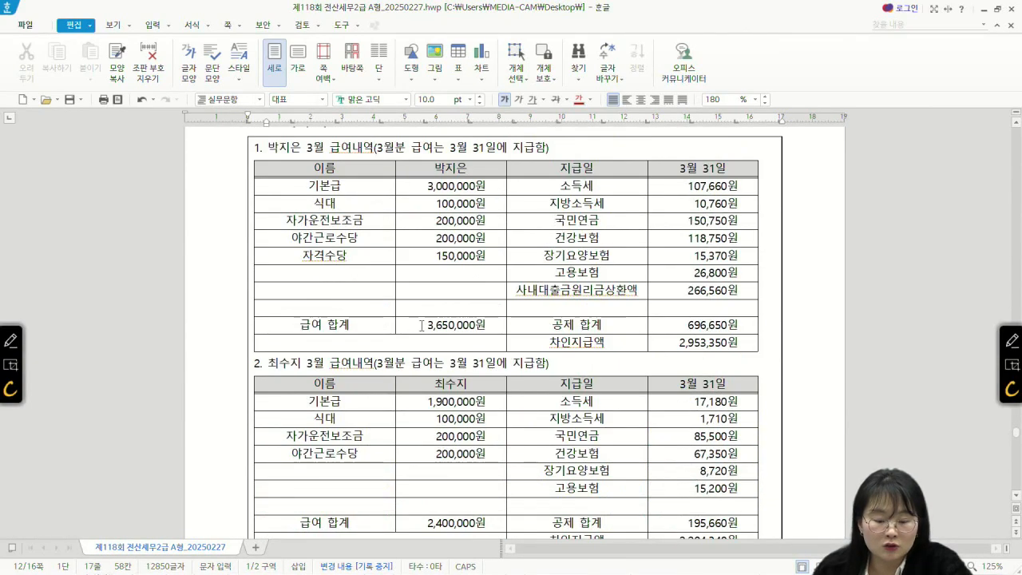
{"action": "scroll", "coordinate": [414, 335], "scroll_direction": "down", "scroll_amount": 4}
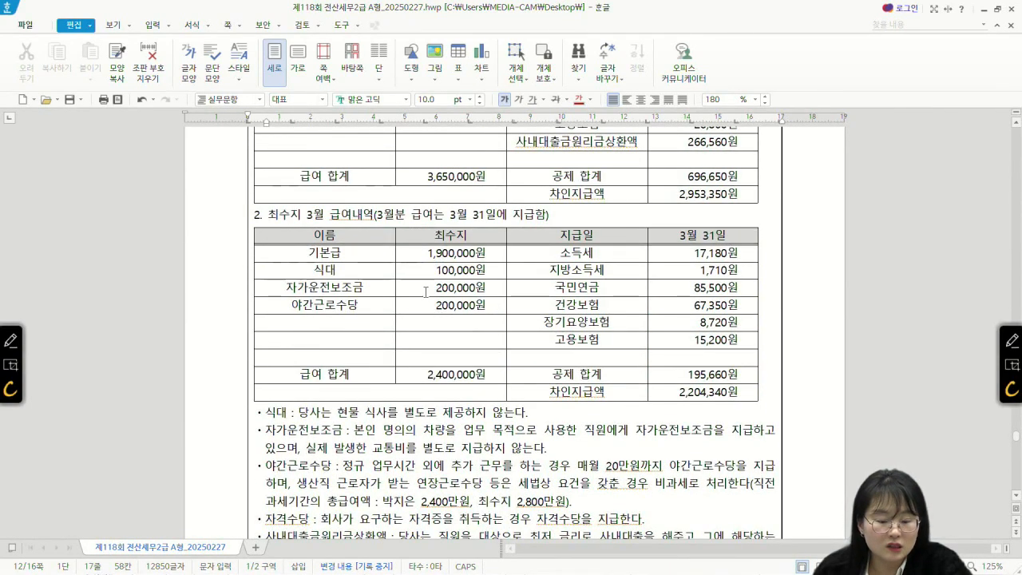
{"action": "scroll", "coordinate": [428, 300], "scroll_direction": "down", "scroll_amount": 1}
{"action": "scroll", "coordinate": [293, 367], "scroll_direction": "up", "scroll_amount": 4}
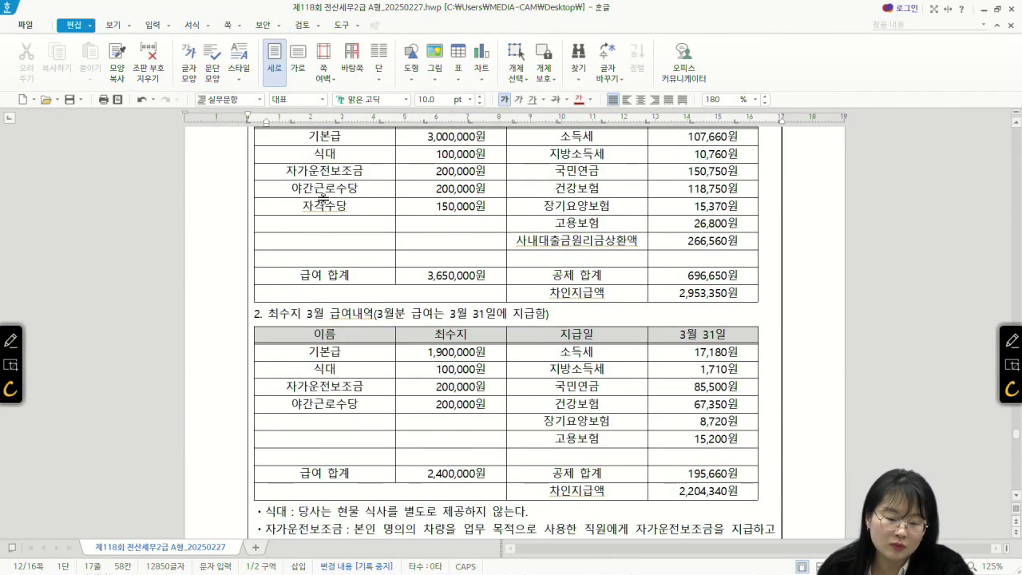
{"action": "scroll", "coordinate": [322, 272], "scroll_direction": "down", "scroll_amount": 7}
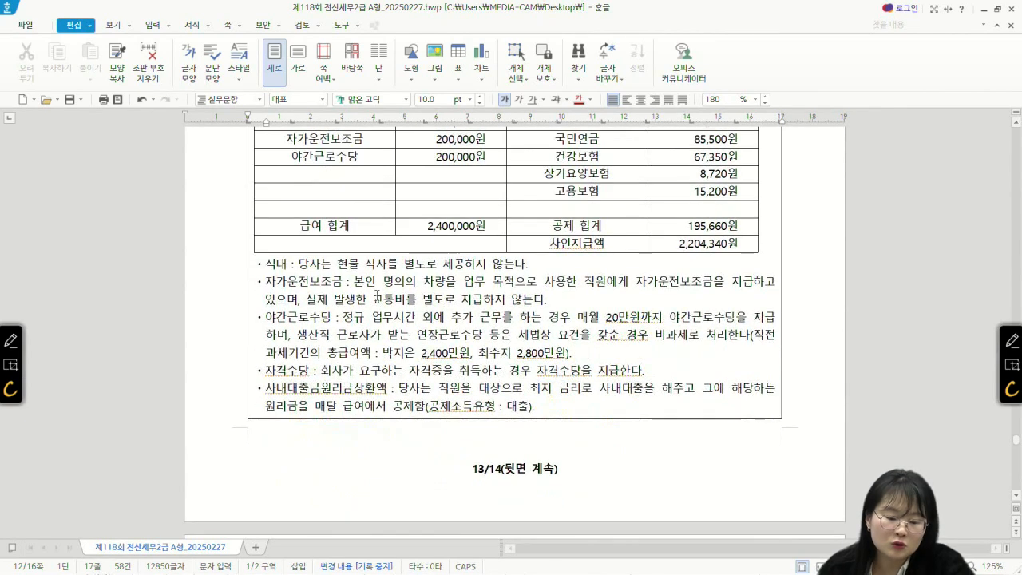
{"action": "left_click", "coordinate": [1011, 340]}
{"action": "left_click_drag", "start_coordinate": [246, 257], "coordinate": [253, 267]}
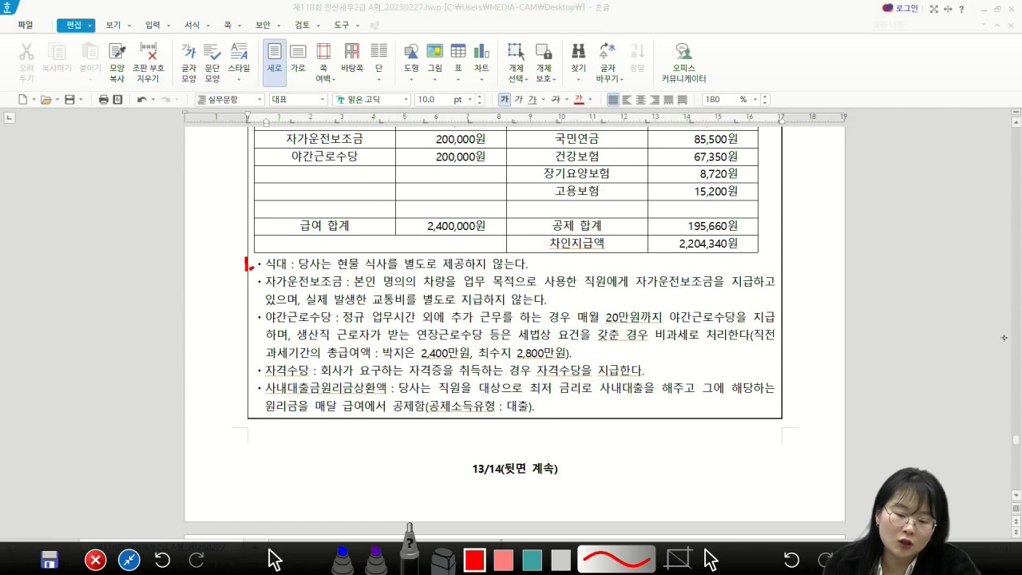
{"action": "left_click_drag", "start_coordinate": [537, 260], "coordinate": [563, 277]}
{"action": "key", "text": "p"}
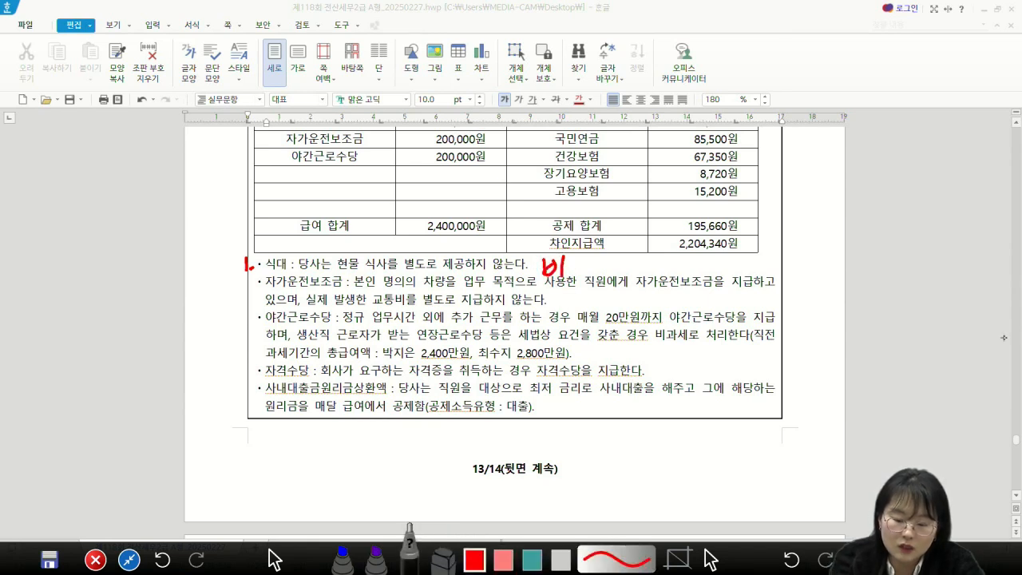
{"action": "left_click_drag", "start_coordinate": [242, 289], "coordinate": [252, 302]}
{"action": "left_click", "coordinate": [253, 301]}
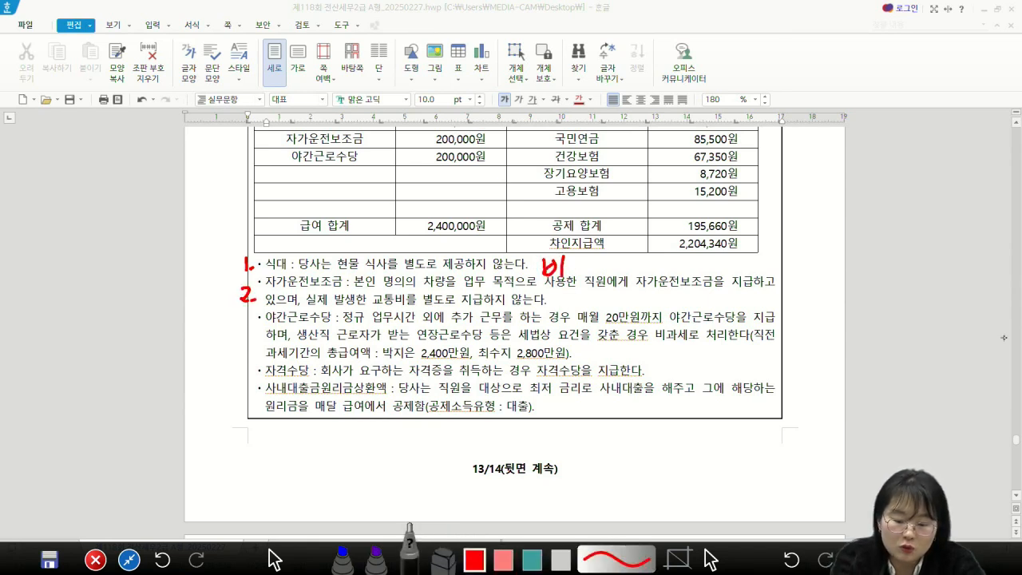
Step: Circle 명의, 업무 and 않는 in the 자가운전보조금 note, write 비 beside it, and write 과 beside the 자격수당 note
{"action": "left_click_drag", "start_coordinate": [399, 274], "coordinate": [407, 292]}
{"action": "left_click_drag", "start_coordinate": [479, 273], "coordinate": [503, 312]}
{"action": "left_click_drag", "start_coordinate": [561, 292], "coordinate": [571, 310]}
{"action": "left_click_drag", "start_coordinate": [578, 289], "coordinate": [580, 312]}
{"action": "left_click", "coordinate": [587, 307]}
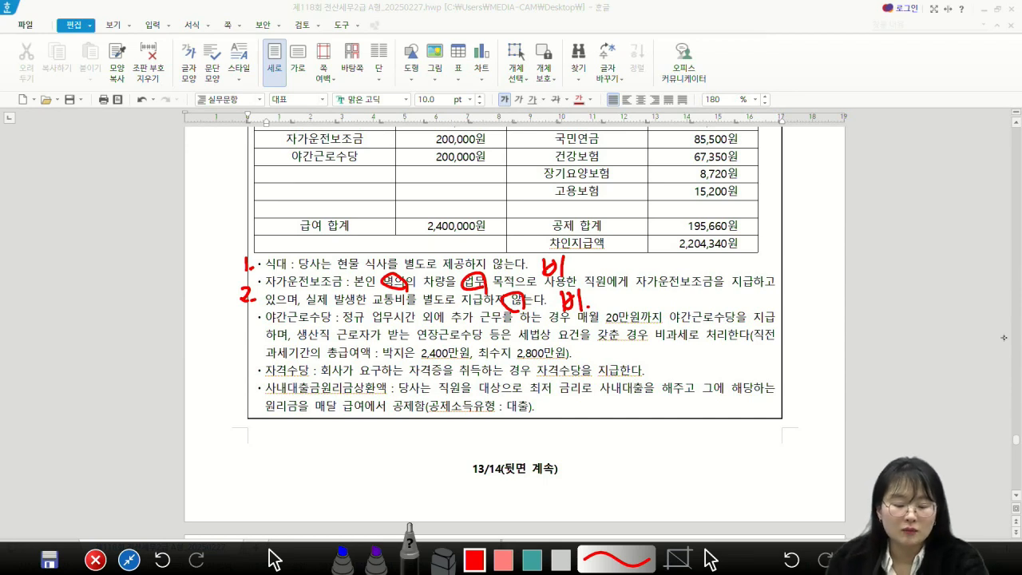
{"action": "left_click_drag", "start_coordinate": [649, 362], "coordinate": [662, 380]}
{"action": "left_click_drag", "start_coordinate": [667, 358], "coordinate": [668, 384]}
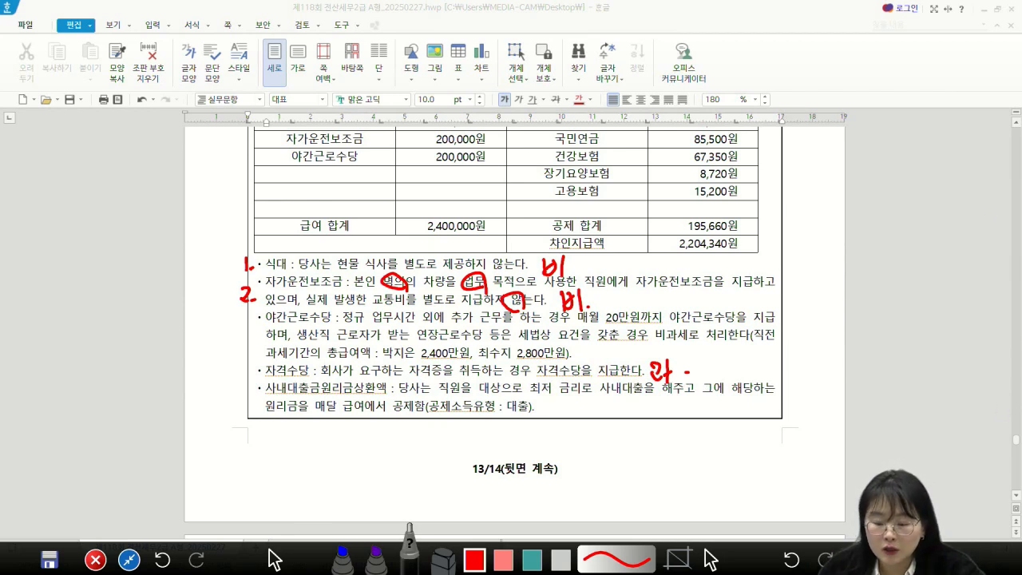
{"action": "left_click", "coordinate": [892, 560]}
Step: Underline 사내대출금원리금상환액 and circle its 266,560원 in the first employee's table, and reread the matching note below the tables
{"action": "scroll", "coordinate": [884, 457], "scroll_direction": "up", "scroll_amount": 3}
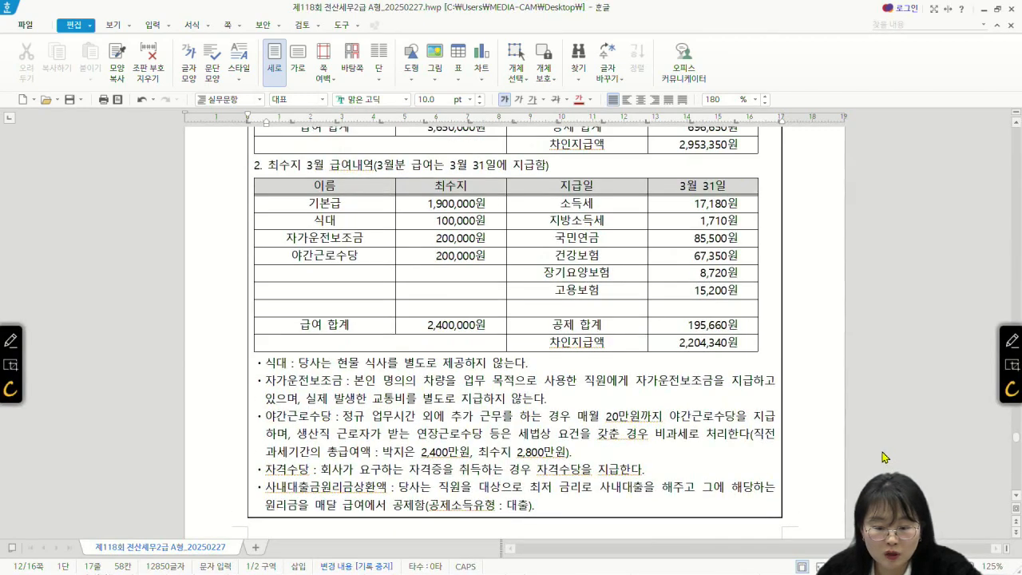
{"action": "left_click", "coordinate": [1012, 340]}
{"action": "left_click_drag", "start_coordinate": [511, 342], "coordinate": [744, 347]}
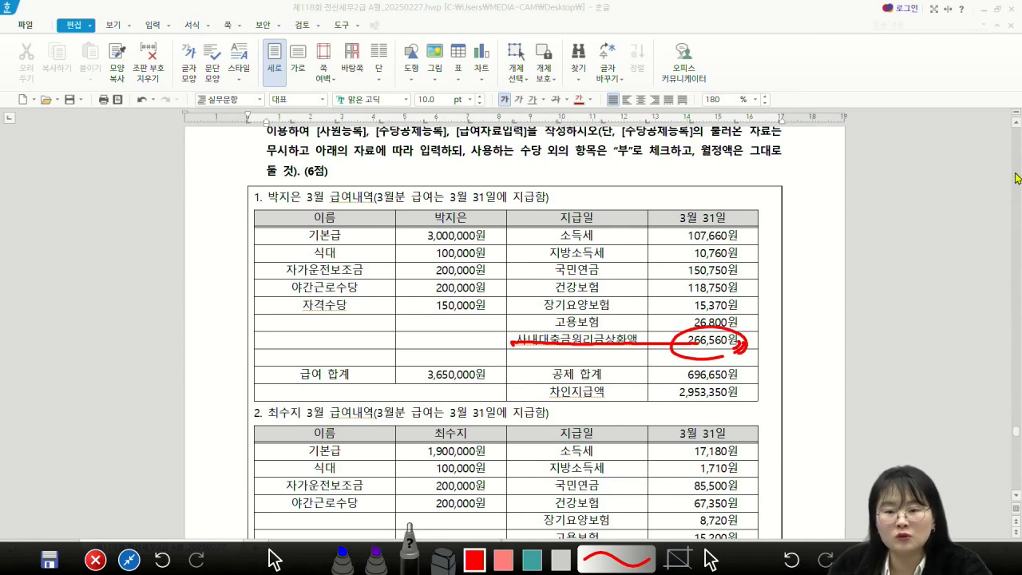
{"action": "key", "text": "Escape"}
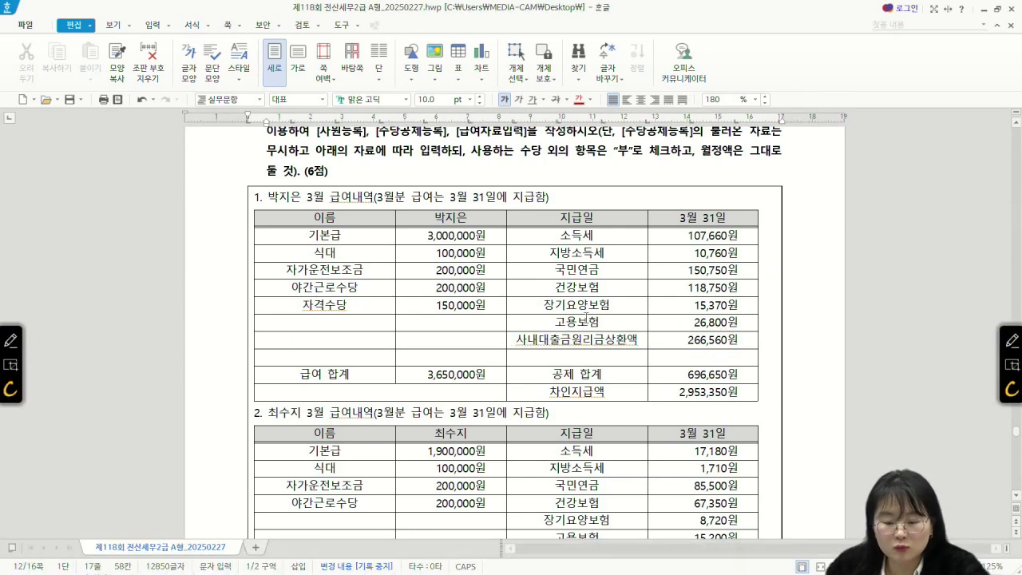
{"action": "left_click", "coordinate": [676, 3]}
{"action": "scroll", "coordinate": [626, 336], "scroll_direction": "down", "scroll_amount": 4}
{"action": "scroll", "coordinate": [626, 337], "scroll_direction": "down", "scroll_amount": 2}
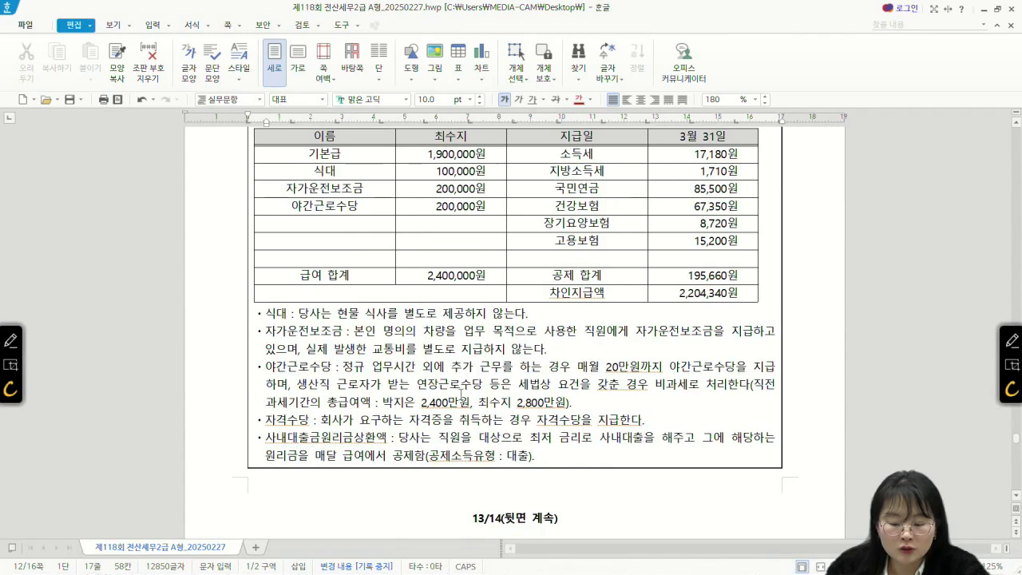
{"action": "left_click_drag", "start_coordinate": [277, 438], "coordinate": [639, 462]}
{"action": "left_click", "coordinate": [640, 461]}
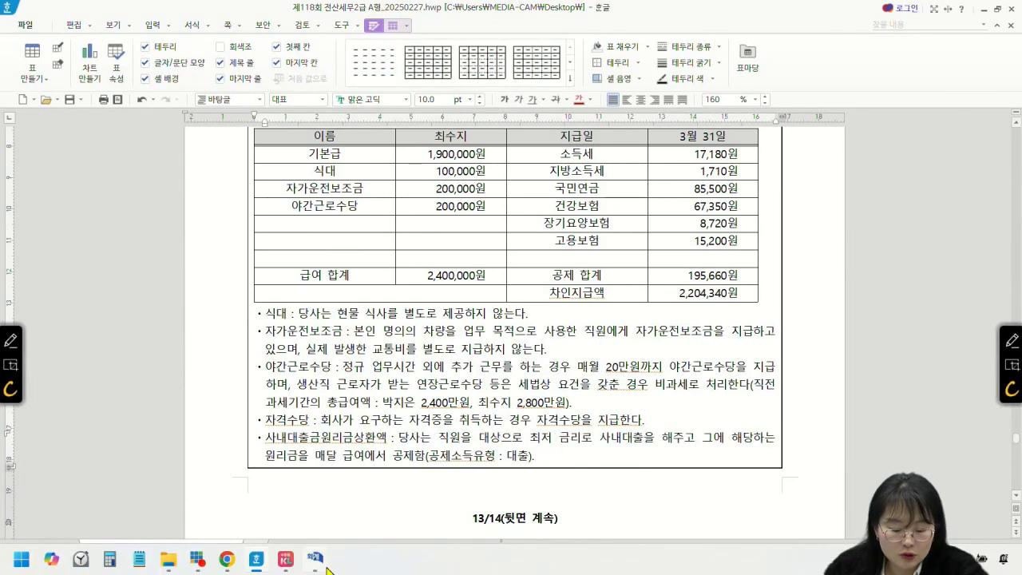
Step: Switch to 케이렙, open 급여자료입력 under 원천징수, and bring up the 공제등록 list of 수당공제등록
{"action": "left_click", "coordinate": [285, 562]}
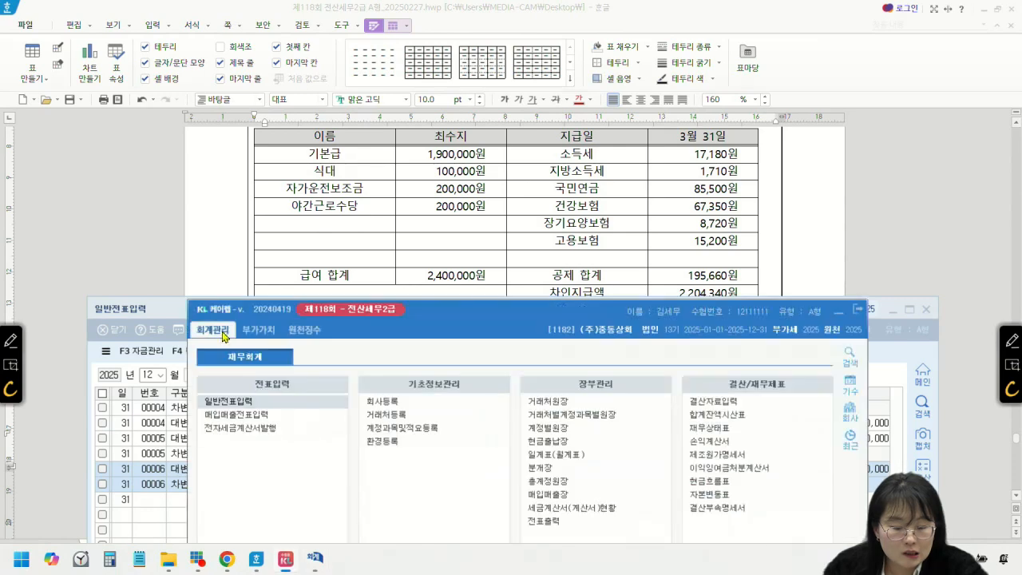
{"action": "left_click", "coordinate": [305, 329]}
{"action": "left_click", "coordinate": [234, 417]}
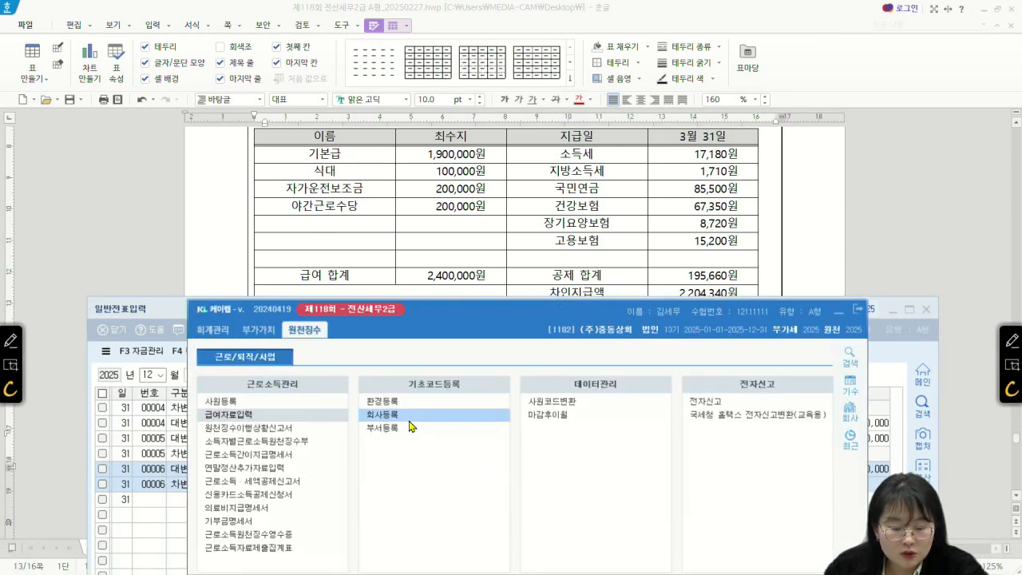
{"action": "left_click", "coordinate": [253, 352]}
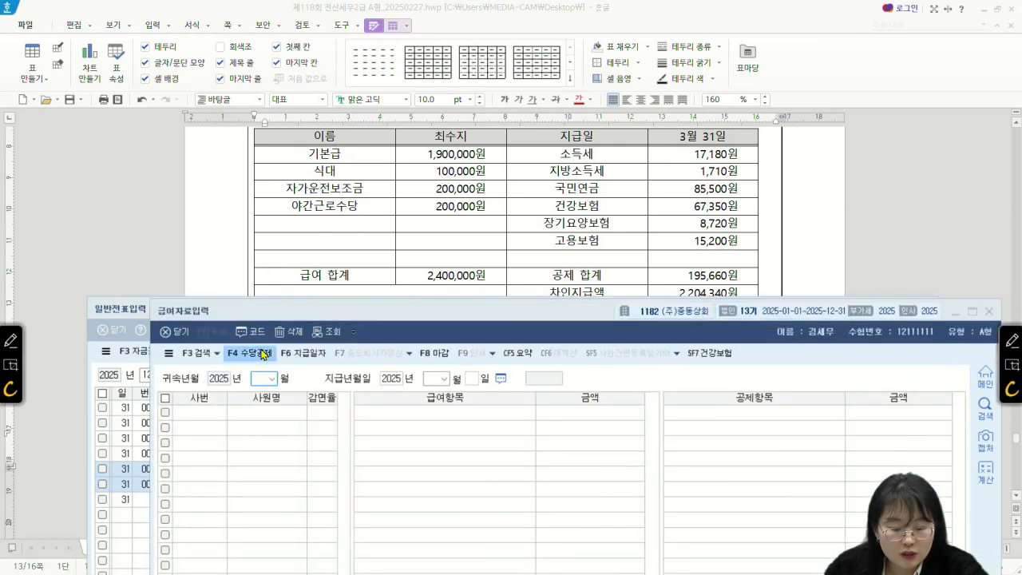
{"action": "left_click", "coordinate": [394, 95]}
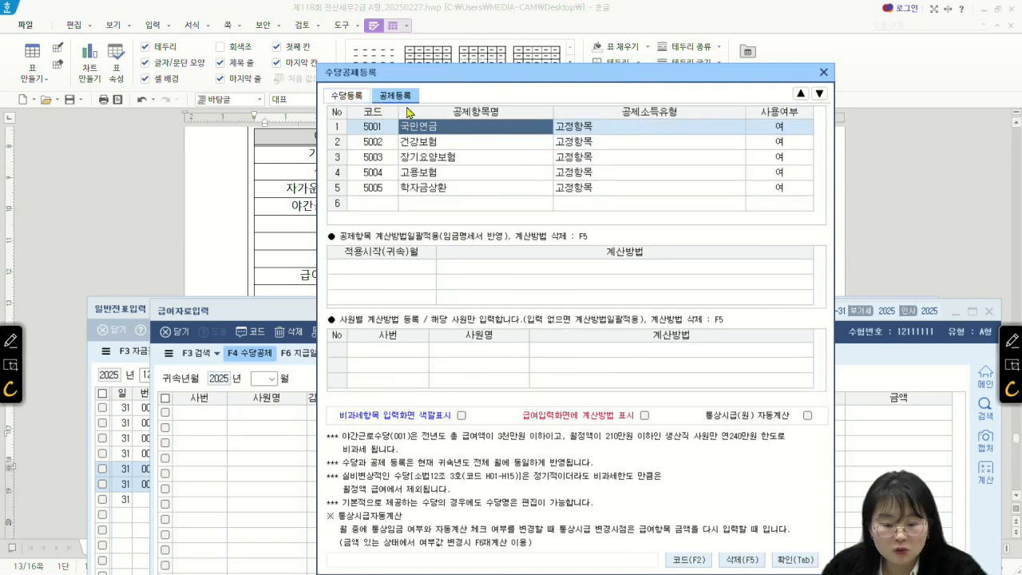
Step: Add a deduction item named 사내대출 in row 6 with 대출 (type code 2) as its 공제소득유형
{"action": "left_click", "coordinate": [427, 203]}
{"action": "type", "text": "TK"}
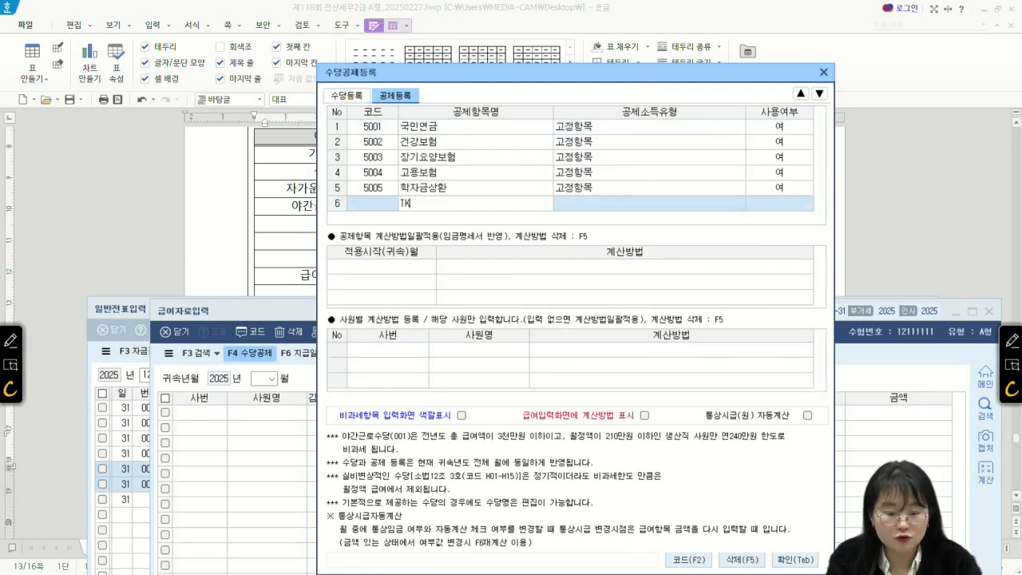
{"action": "key", "text": "BackSpace"}
{"action": "key", "text": "BackSpace"}
{"action": "type", "text": "사내대출"}
{"action": "key", "text": "Return"}
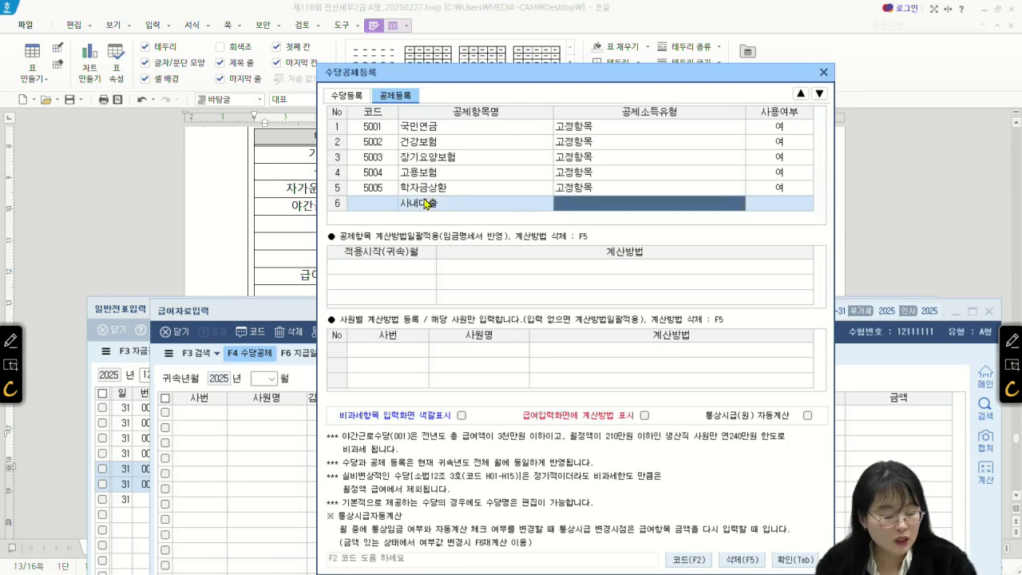
{"action": "key", "text": "F2"}
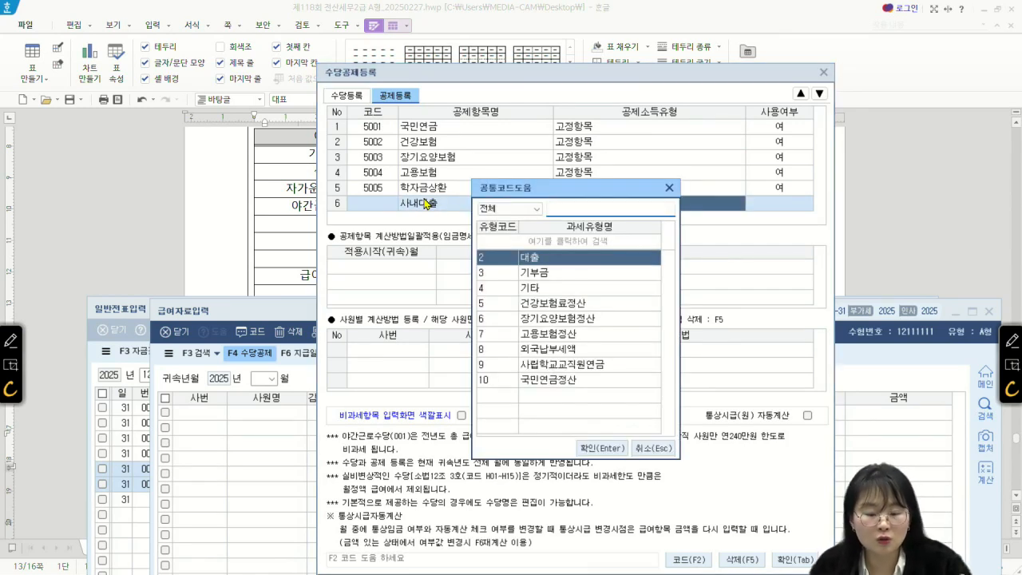
{"action": "key", "text": "Down"}
{"action": "key", "text": "Up"}
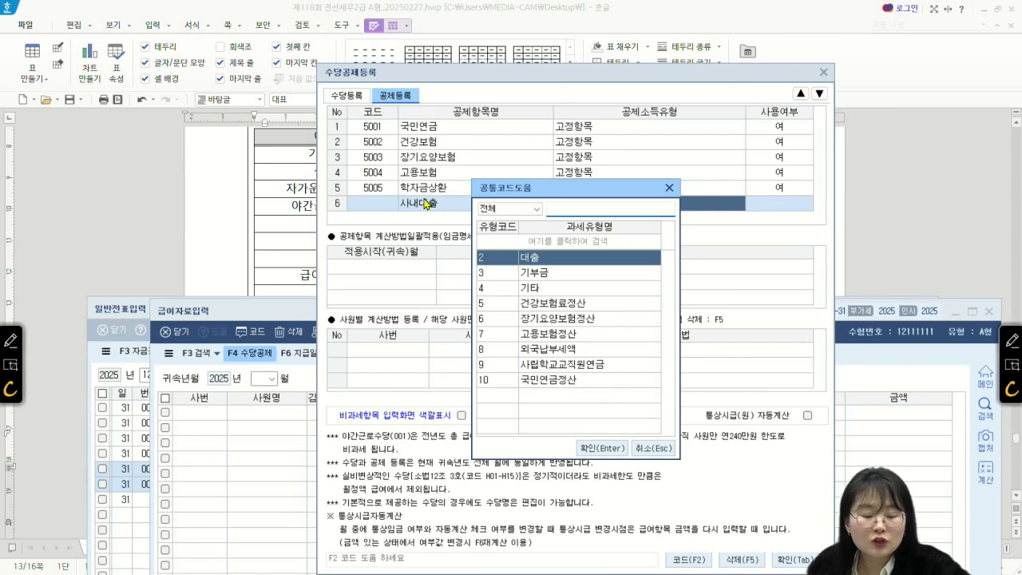
{"action": "double_click", "coordinate": [531, 255]}
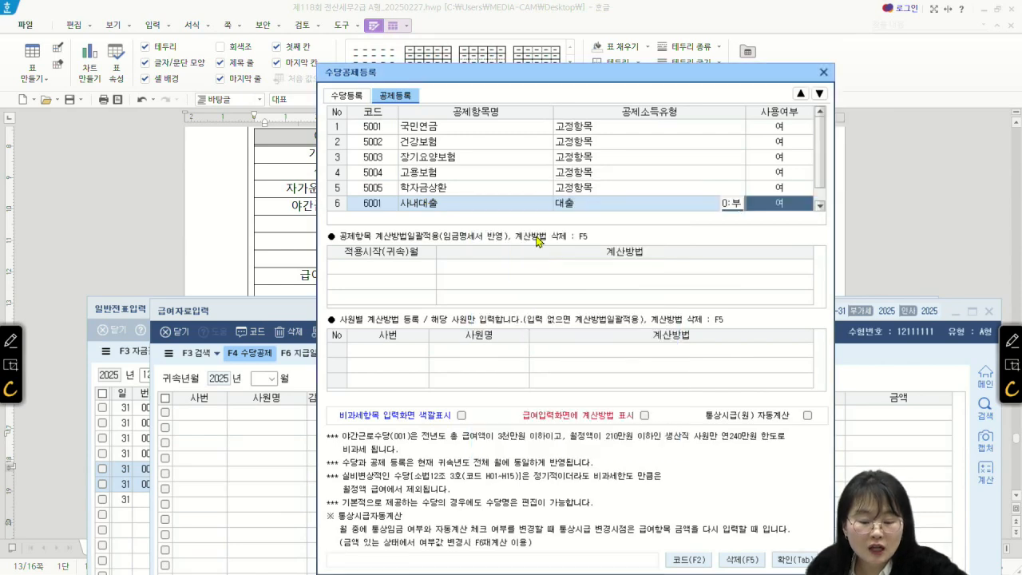
Step: Leave the 수당공제등록 window and recheck the 공제소득유형 given in the exam's 사내대출금원리금상환액 note
{"action": "left_click", "coordinate": [824, 72]}
{"action": "left_click", "coordinate": [831, 88]}
{"action": "scroll", "coordinate": [414, 335], "scroll_direction": "down", "scroll_amount": 2}
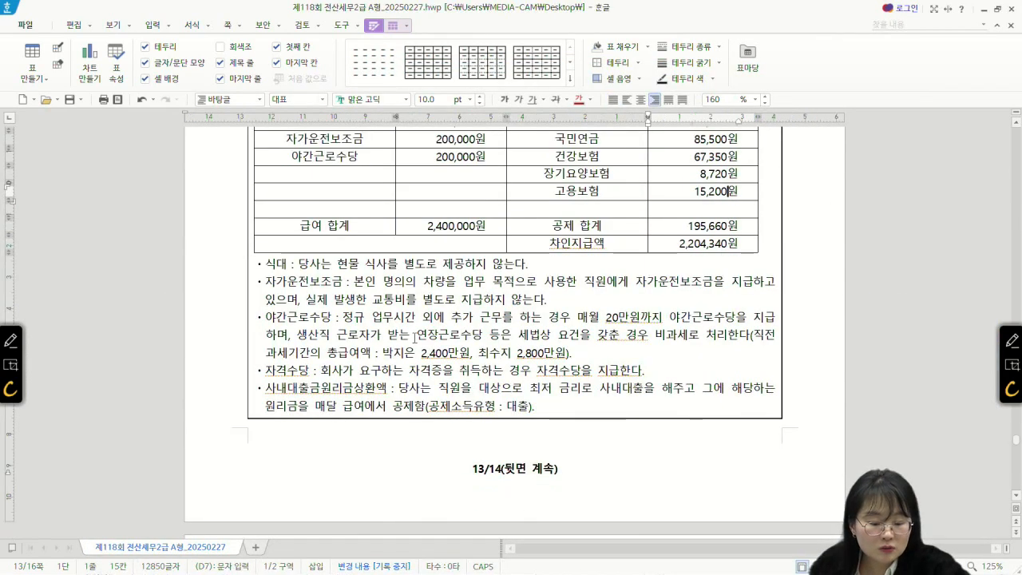
{"action": "left_click_drag", "start_coordinate": [313, 414], "coordinate": [534, 414]}
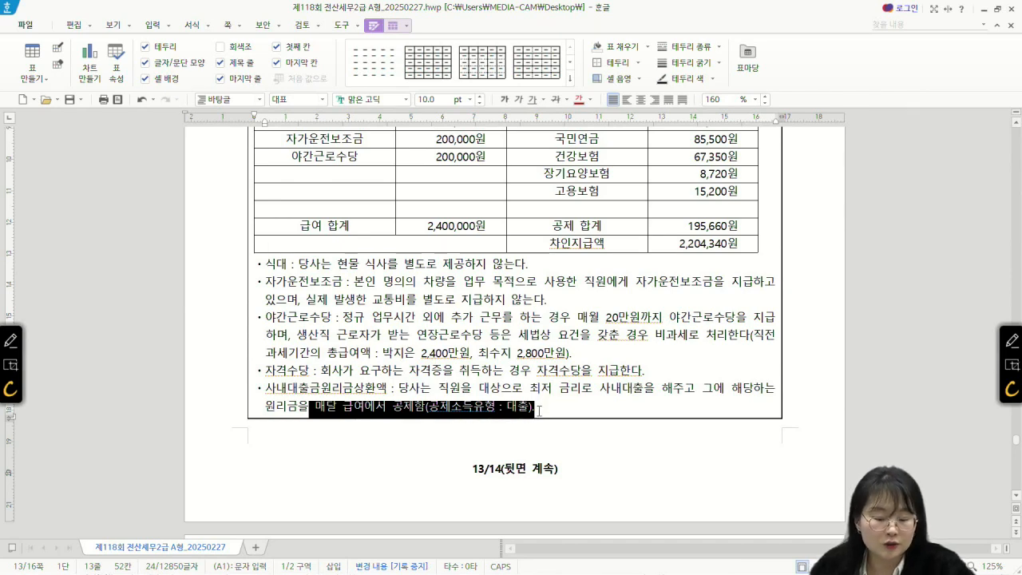
Step: Move on to question [2] of 문제5 and bring its family table (가족사항) and 연말정산 자료 into view
{"action": "left_click", "coordinate": [541, 352]}
{"action": "scroll", "coordinate": [540, 352], "scroll_direction": "up", "scroll_amount": 10}
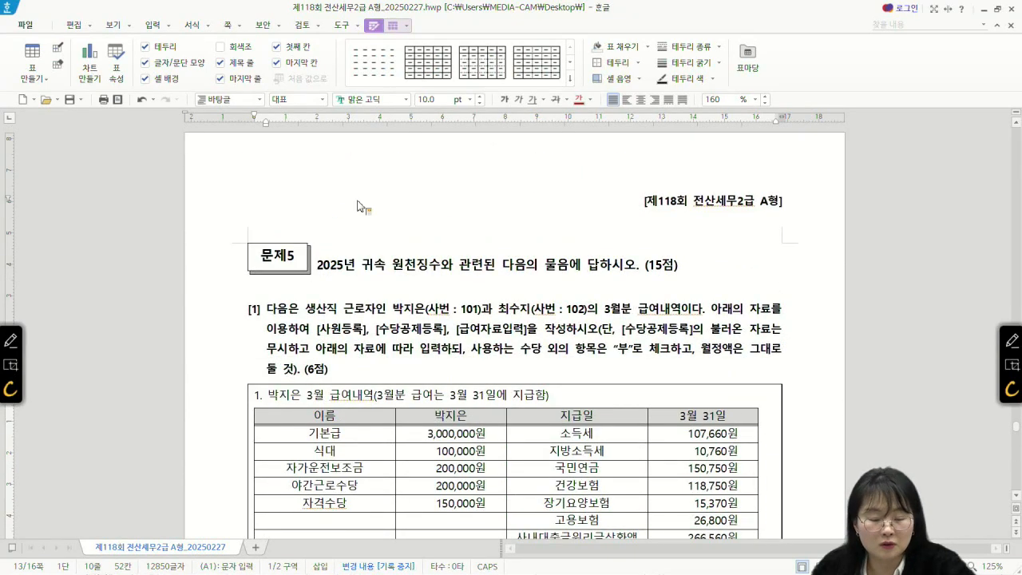
{"action": "scroll", "coordinate": [399, 254], "scroll_direction": "down", "scroll_amount": 15}
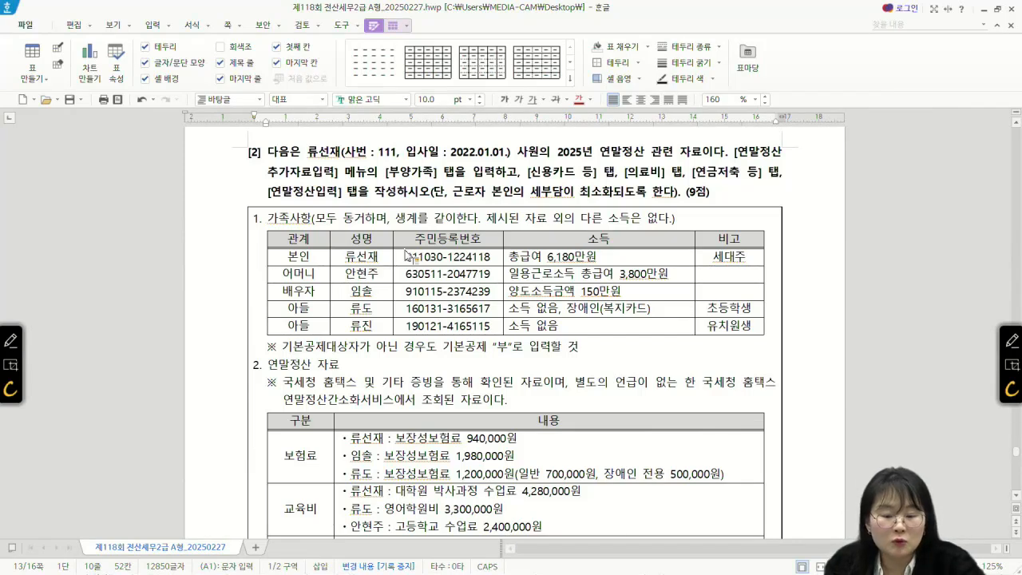
Step: Circle the employee's name, link it to the spouse, underline both sons and the older son's 장애인(복지카드), and clear the marks
{"action": "left_click", "coordinate": [1011, 337]}
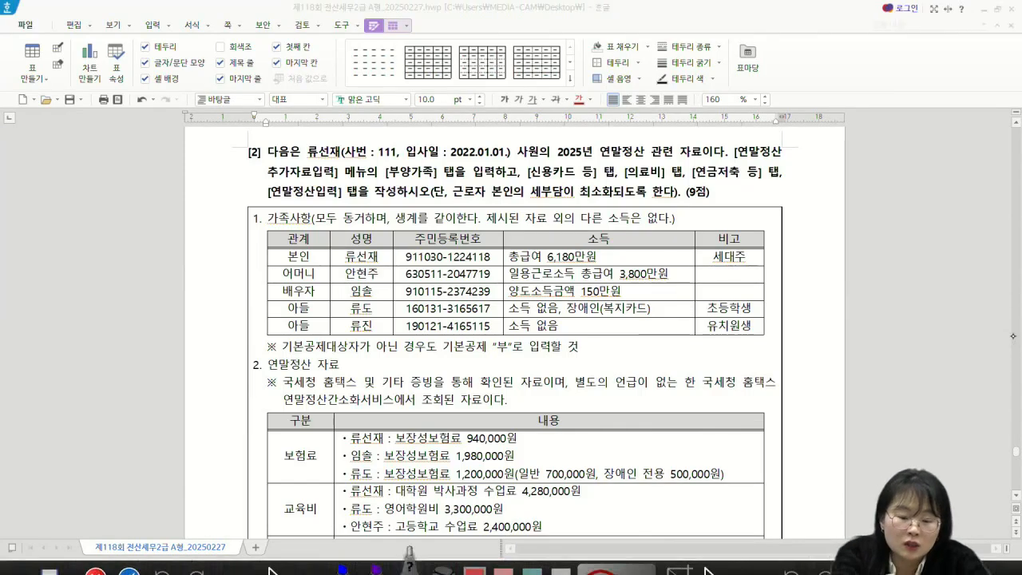
{"action": "left_click_drag", "start_coordinate": [321, 173], "coordinate": [346, 170]}
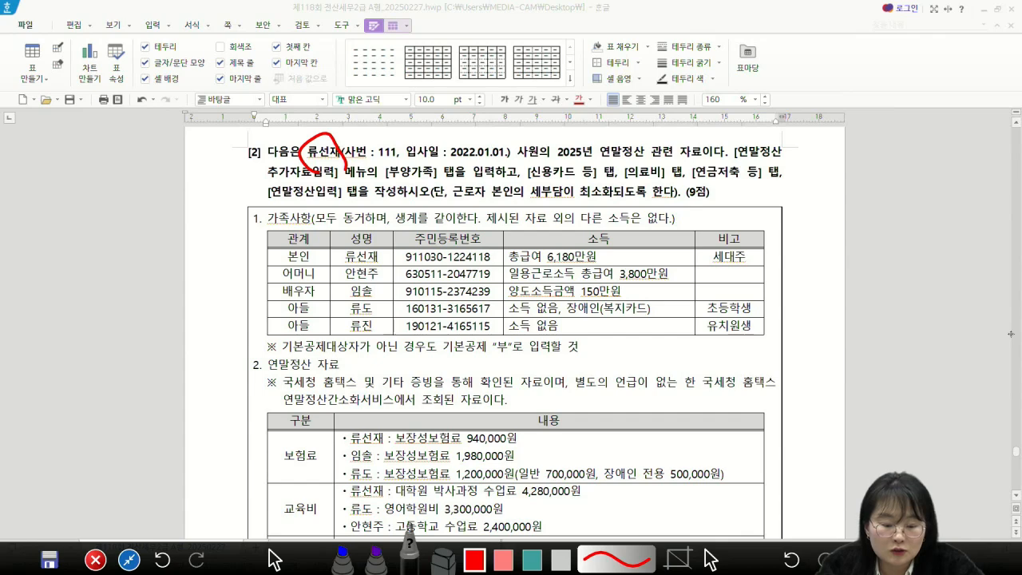
{"action": "left_click_drag", "start_coordinate": [371, 298], "coordinate": [361, 283]}
{"action": "left_click_drag", "start_coordinate": [302, 149], "coordinate": [351, 288]}
{"action": "left_click_drag", "start_coordinate": [292, 320], "coordinate": [373, 323]}
{"action": "left_click_drag", "start_coordinate": [295, 340], "coordinate": [383, 342]}
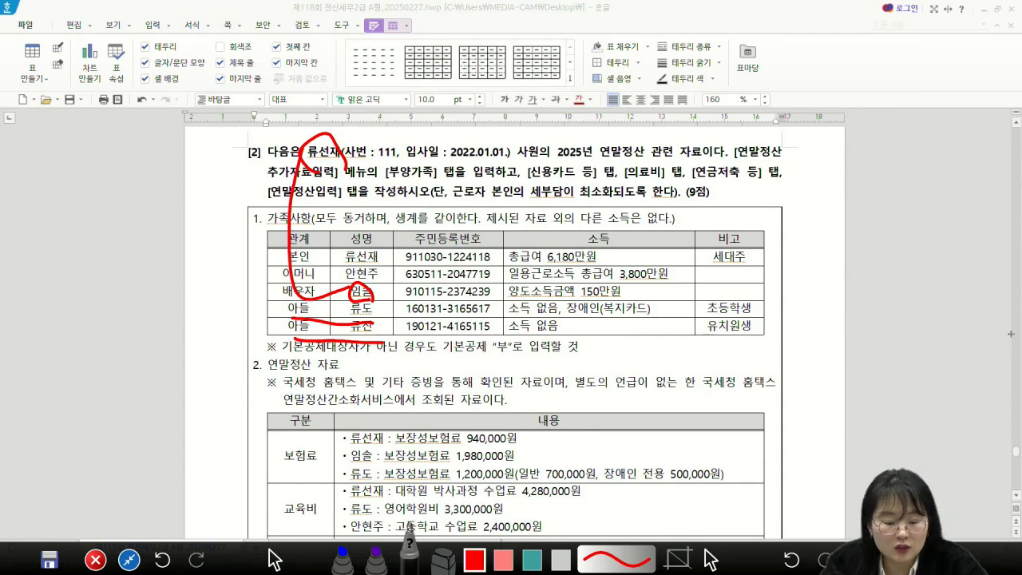
{"action": "left_click_drag", "start_coordinate": [561, 318], "coordinate": [653, 319]}
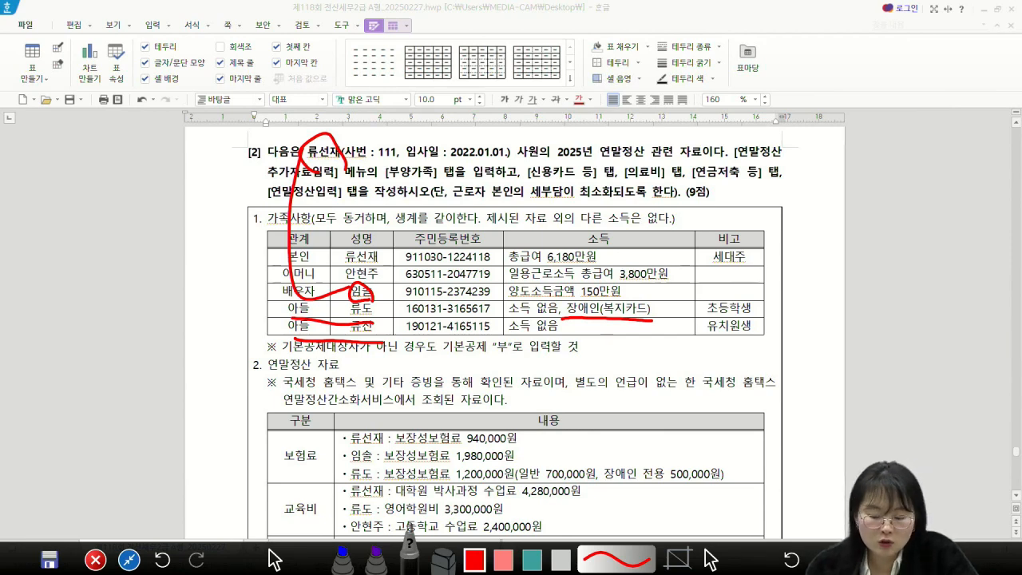
{"action": "left_click", "coordinate": [95, 559]}
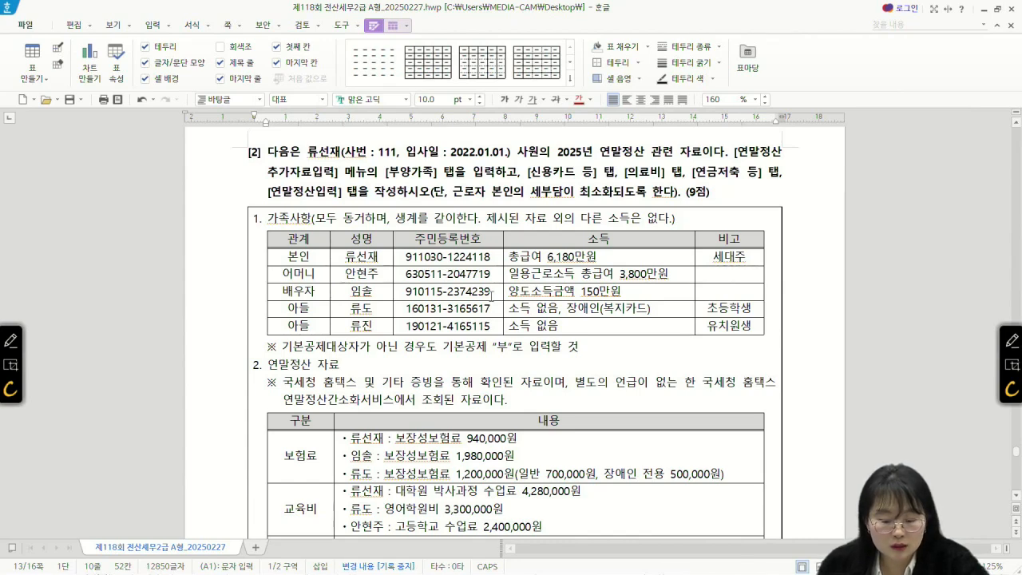
Step: Underline the mother's birth year, write 나이 O, 소득 O beside her row, and write 나이 X, 소득 X for the spouse
{"action": "left_click", "coordinate": [1015, 332]}
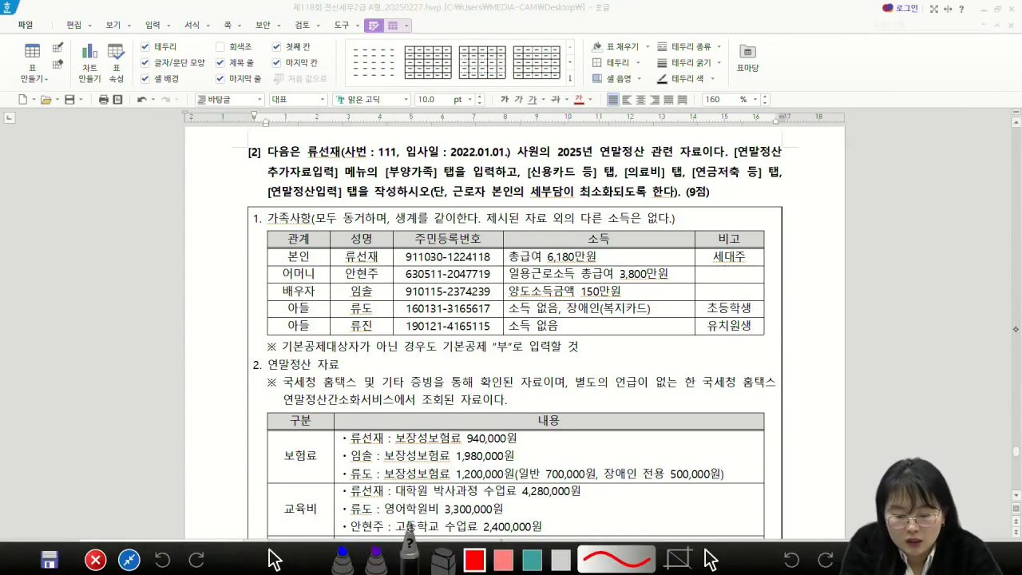
{"action": "left_click_drag", "start_coordinate": [404, 281], "coordinate": [417, 281]}
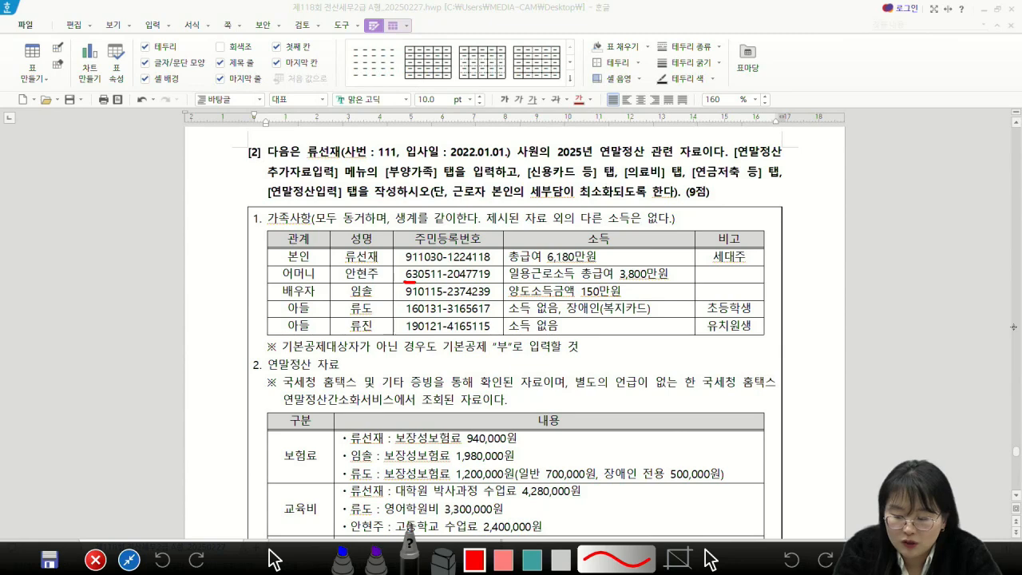
{"action": "mouse_move", "coordinate": [695, 265]}
{"action": "left_mouse_down"}
{"action": "mouse_move", "coordinate": [728, 283]}
{"action": "mouse_move", "coordinate": [763, 265]}
{"action": "mouse_move", "coordinate": [775, 286]}
{"action": "mouse_move", "coordinate": [785, 271]}
{"action": "mouse_move", "coordinate": [789, 291]}
{"action": "left_mouse_up"}
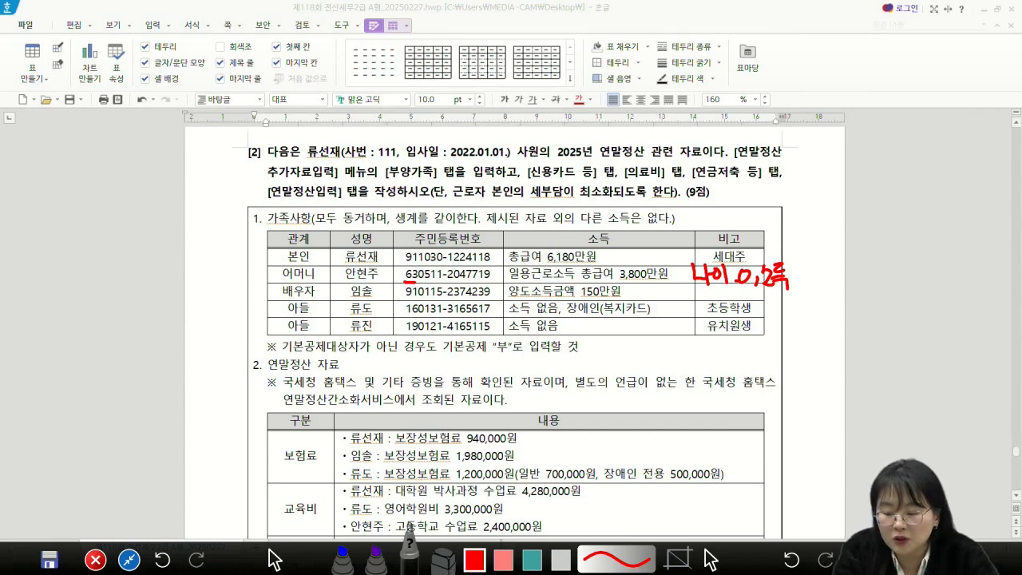
{"action": "left_click_drag", "start_coordinate": [800, 270], "coordinate": [798, 273]}
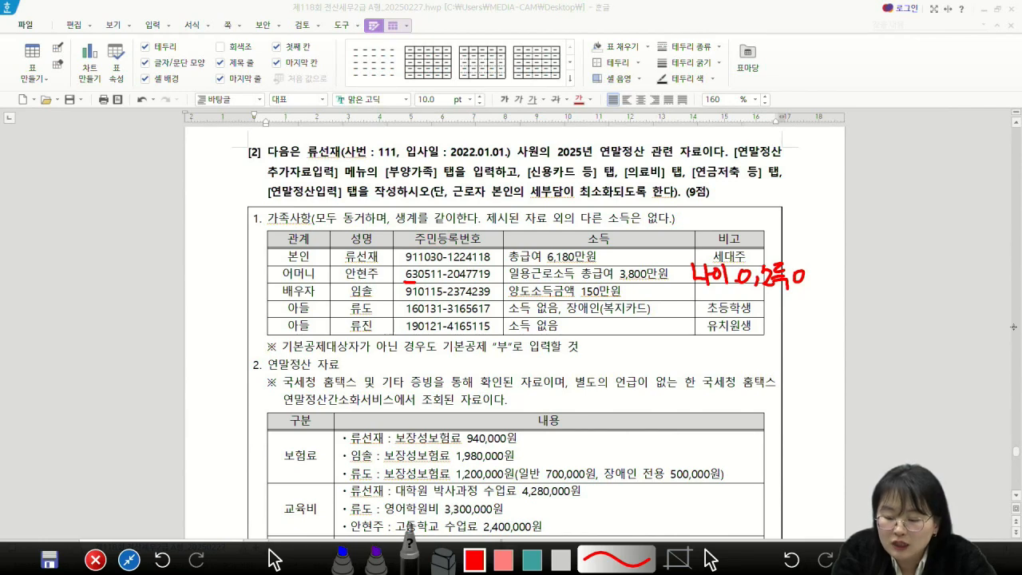
{"action": "mouse_move", "coordinate": [695, 289]}
{"action": "left_mouse_down"}
{"action": "mouse_move", "coordinate": [710, 307]}
{"action": "mouse_move", "coordinate": [758, 309]}
{"action": "left_mouse_up"}
{"action": "mouse_move", "coordinate": [773, 291]}
{"action": "left_mouse_down"}
{"action": "mouse_move", "coordinate": [786, 308]}
{"action": "mouse_move", "coordinate": [794, 297]}
{"action": "mouse_move", "coordinate": [800, 310]}
{"action": "mouse_move", "coordinate": [816, 305]}
{"action": "left_mouse_up"}
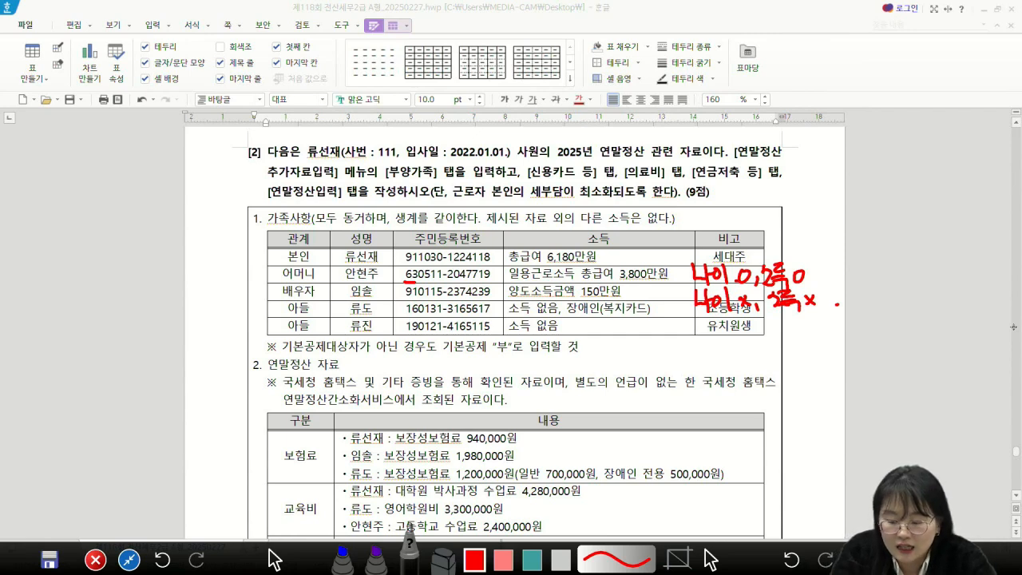
Step: Write two notes reading 나이 O, 소득 O in the page margin beside the family table for the two sons
{"action": "left_click_drag", "start_coordinate": [839, 310], "coordinate": [849, 326]}
{"action": "mouse_move", "coordinate": [852, 308]}
{"action": "left_mouse_down"}
{"action": "mouse_move", "coordinate": [853, 329]}
{"action": "mouse_move", "coordinate": [862, 316]}
{"action": "left_mouse_up"}
{"action": "mouse_move", "coordinate": [868, 315]}
{"action": "left_mouse_down"}
{"action": "mouse_move", "coordinate": [876, 332]}
{"action": "mouse_move", "coordinate": [893, 313]}
{"action": "mouse_move", "coordinate": [915, 324]}
{"action": "mouse_move", "coordinate": [934, 314]}
{"action": "mouse_move", "coordinate": [945, 327]}
{"action": "mouse_move", "coordinate": [962, 312]}
{"action": "mouse_move", "coordinate": [966, 329]}
{"action": "mouse_move", "coordinate": [977, 311]}
{"action": "left_mouse_up"}
{"action": "left_click_drag", "start_coordinate": [841, 356], "coordinate": [885, 379]}
{"action": "left_click_drag", "start_coordinate": [893, 359], "coordinate": [903, 371]}
{"action": "mouse_move", "coordinate": [902, 358]}
{"action": "left_mouse_down"}
{"action": "mouse_move", "coordinate": [894, 370]}
{"action": "mouse_move", "coordinate": [913, 376]}
{"action": "left_mouse_up"}
{"action": "mouse_move", "coordinate": [929, 348]}
{"action": "left_mouse_down"}
{"action": "mouse_move", "coordinate": [948, 366]}
{"action": "mouse_move", "coordinate": [910, 372]}
{"action": "mouse_move", "coordinate": [957, 361]}
{"action": "left_mouse_up"}
{"action": "left_click_drag", "start_coordinate": [942, 364], "coordinate": [971, 364]}
{"action": "left_click_drag", "start_coordinate": [947, 367], "coordinate": [967, 372]}
{"action": "left_click_drag", "start_coordinate": [982, 355], "coordinate": [980, 356]}
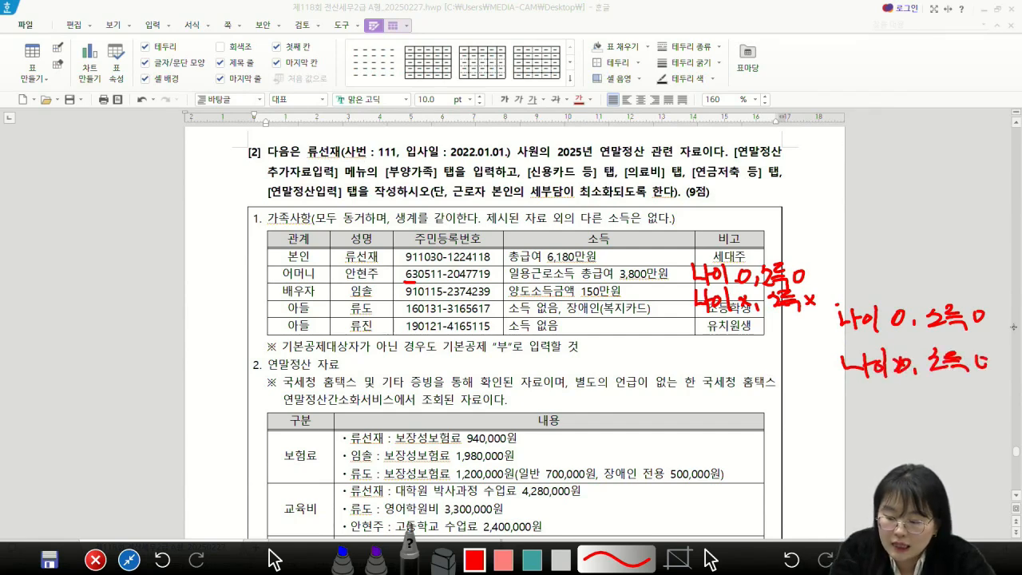
Step: Underline the older son's name, circle 장애인, write 8~20 자녀 below the family table, and clear all marks
{"action": "left_click_drag", "start_coordinate": [350, 315], "coordinate": [378, 317]}
{"action": "mouse_move", "coordinate": [594, 318]}
{"action": "left_mouse_down"}
{"action": "mouse_move", "coordinate": [571, 316]}
{"action": "mouse_move", "coordinate": [597, 306]}
{"action": "left_mouse_up"}
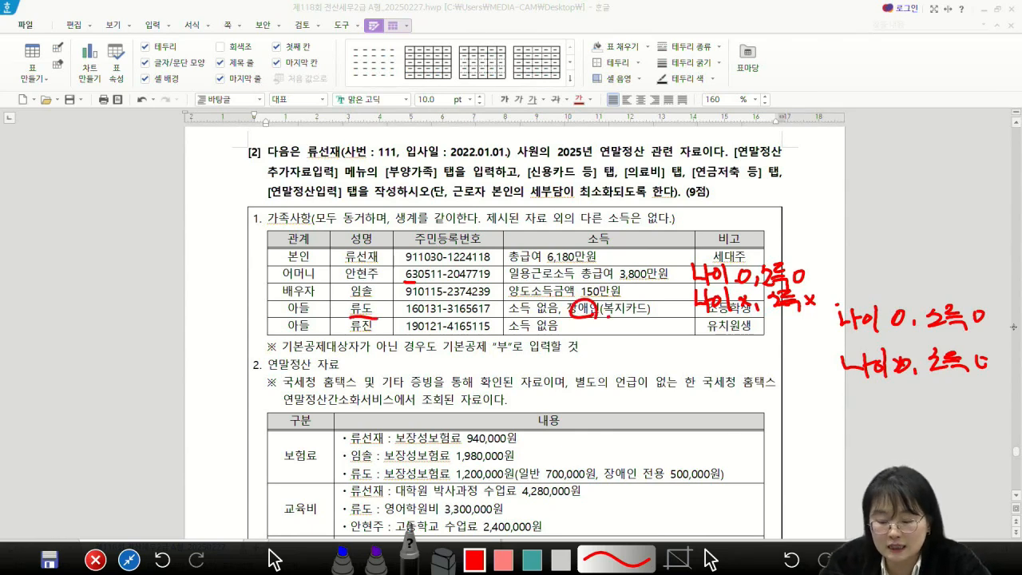
{"action": "mouse_move", "coordinate": [665, 342]}
{"action": "left_mouse_down"}
{"action": "mouse_move", "coordinate": [656, 365]}
{"action": "mouse_move", "coordinate": [696, 356]}
{"action": "left_mouse_up"}
{"action": "mouse_move", "coordinate": [699, 342]}
{"action": "left_mouse_down"}
{"action": "mouse_move", "coordinate": [702, 361]}
{"action": "mouse_move", "coordinate": [718, 356]}
{"action": "left_mouse_up"}
{"action": "left_click_drag", "start_coordinate": [723, 343], "coordinate": [789, 359]}
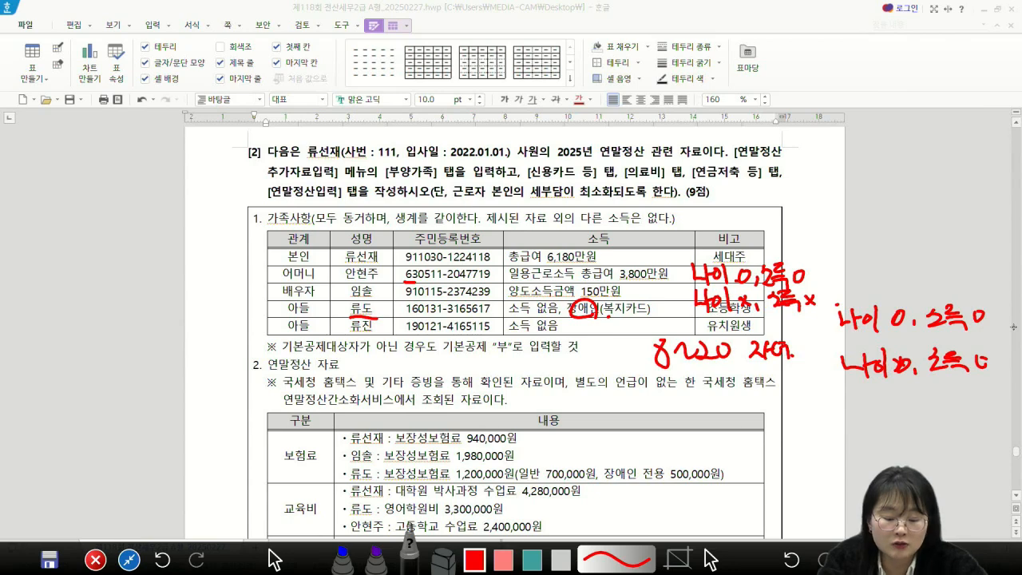
{"action": "key", "text": "Escape"}
Step: In the 보험료 row, underline the spouse's 보장성보험료 1,980,000원, mark it 소X, and start a 나, 소 note below 보험료
{"action": "scroll", "coordinate": [853, 492], "scroll_direction": "down", "scroll_amount": 3}
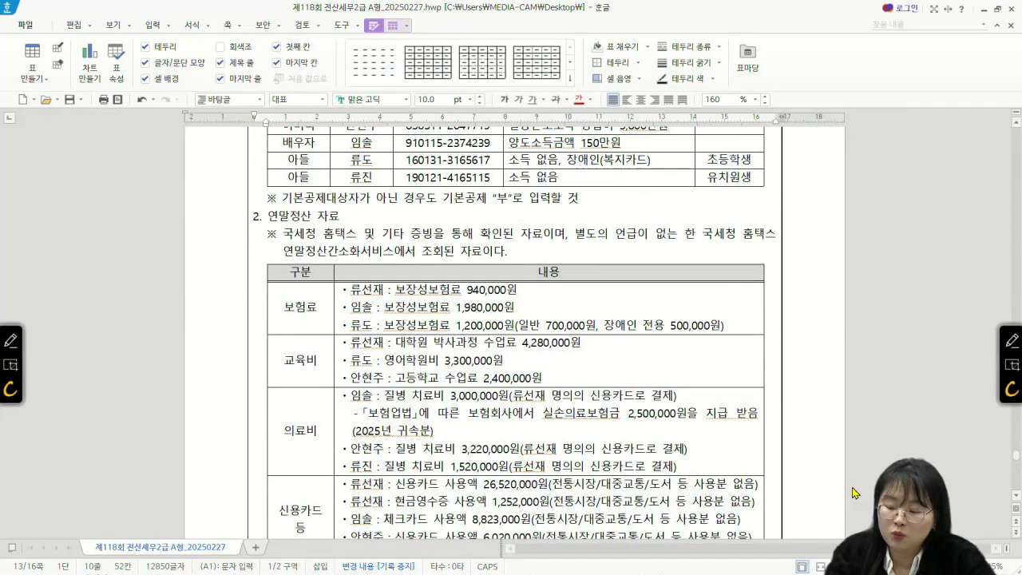
{"action": "left_click", "coordinate": [1011, 340]}
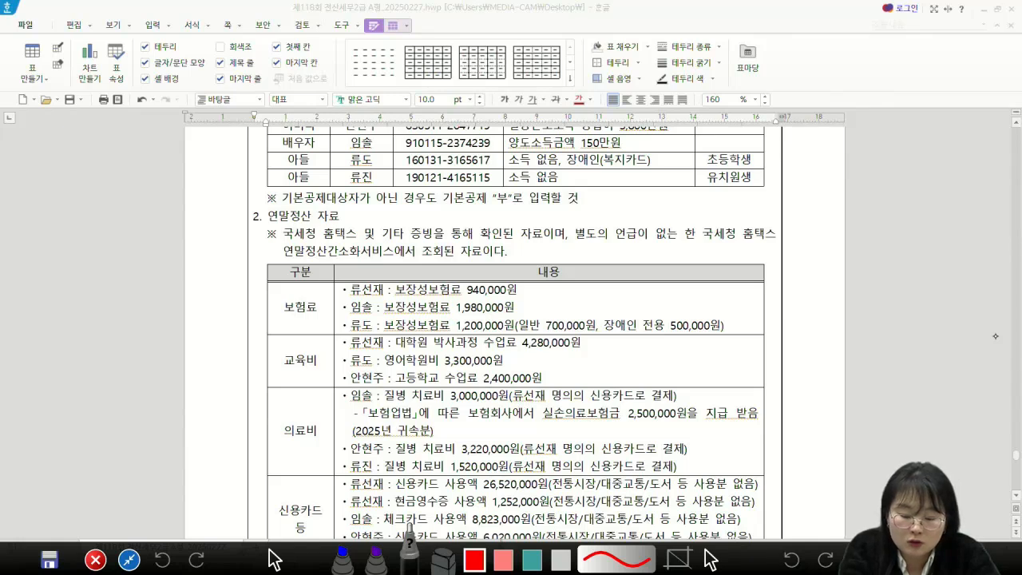
{"action": "left_click_drag", "start_coordinate": [351, 316], "coordinate": [515, 314]}
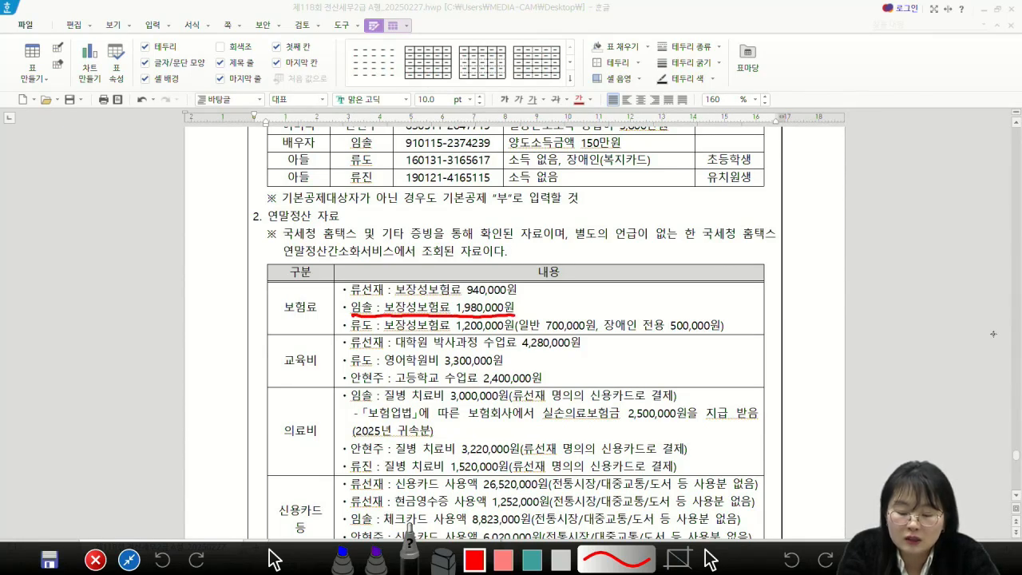
{"action": "left_click_drag", "start_coordinate": [267, 317], "coordinate": [274, 338]}
{"action": "left_click_drag", "start_coordinate": [275, 326], "coordinate": [327, 332]}
{"action": "left_click_drag", "start_coordinate": [524, 302], "coordinate": [546, 315]}
{"action": "left_click_drag", "start_coordinate": [549, 301], "coordinate": [559, 311]}
{"action": "left_click", "coordinate": [572, 304]}
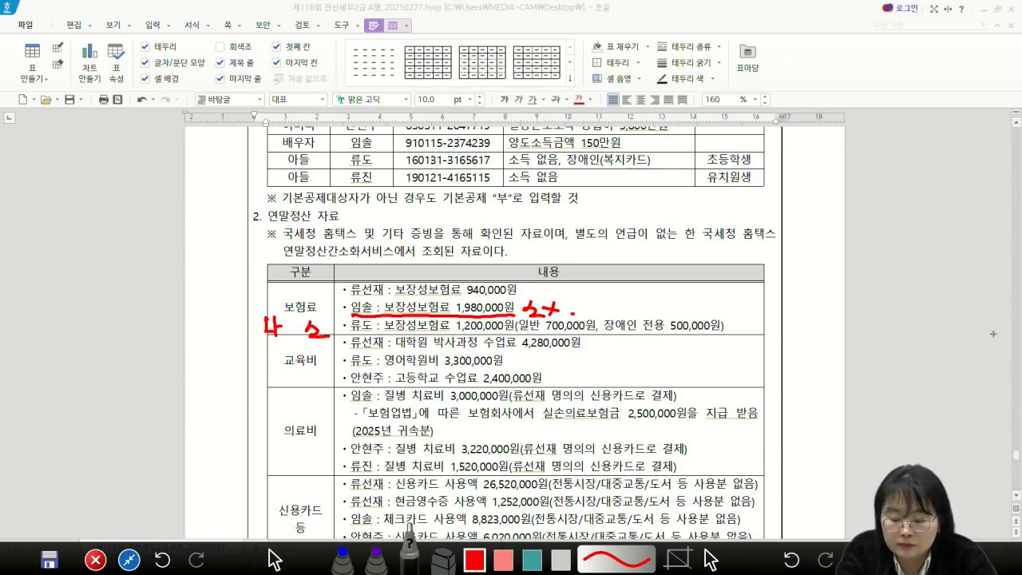
Step: Write the 1,000,000 limits below 일반 700,000원 and 장애인 전용, and underline 500,000원 in the older son's insurance line
{"action": "mouse_move", "coordinate": [523, 329]}
{"action": "left_mouse_down"}
{"action": "mouse_move", "coordinate": [525, 345]}
{"action": "mouse_move", "coordinate": [546, 340]}
{"action": "left_mouse_up"}
{"action": "left_click_drag", "start_coordinate": [551, 332], "coordinate": [565, 337]}
{"action": "left_click_drag", "start_coordinate": [567, 331], "coordinate": [578, 341]}
{"action": "left_click_drag", "start_coordinate": [578, 336], "coordinate": [664, 342]}
{"action": "left_click_drag", "start_coordinate": [666, 343], "coordinate": [713, 334]}
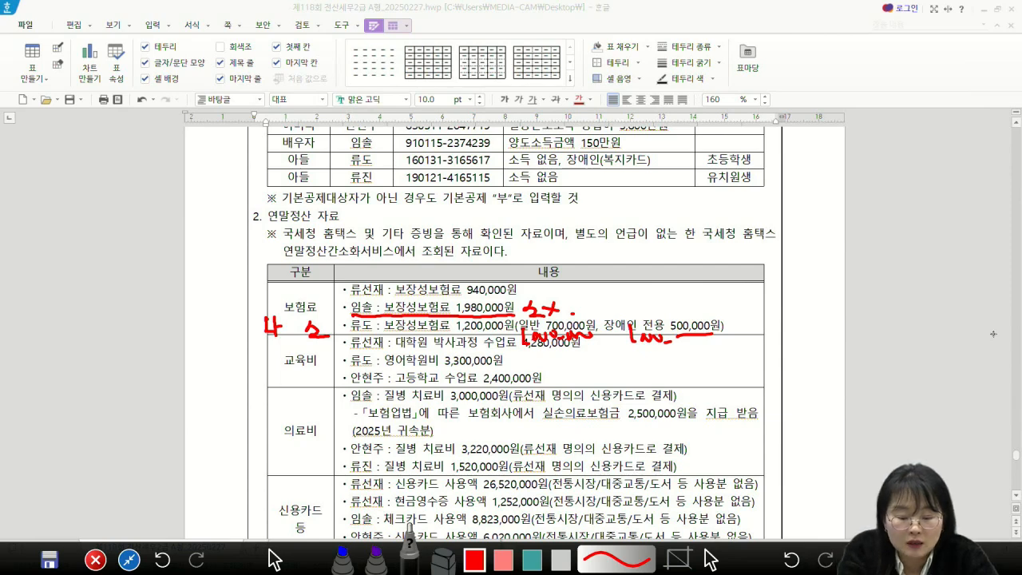
Step: Write 나X 소득O below 교육비, complete the 보험료 note as 나O 소O, and draw an O between the two limits
{"action": "left_click_drag", "start_coordinate": [264, 376], "coordinate": [275, 385]}
{"action": "mouse_move", "coordinate": [275, 371]}
{"action": "left_mouse_down"}
{"action": "mouse_move", "coordinate": [277, 395]}
{"action": "mouse_move", "coordinate": [296, 391]}
{"action": "left_mouse_up"}
{"action": "mouse_move", "coordinate": [318, 374]}
{"action": "left_mouse_down"}
{"action": "mouse_move", "coordinate": [312, 386]}
{"action": "mouse_move", "coordinate": [327, 388]}
{"action": "left_mouse_up"}
{"action": "left_click_drag", "start_coordinate": [321, 373], "coordinate": [334, 379]}
{"action": "mouse_move", "coordinate": [322, 384]}
{"action": "left_mouse_down"}
{"action": "mouse_move", "coordinate": [334, 382]}
{"action": "mouse_move", "coordinate": [334, 392]}
{"action": "left_mouse_up"}
{"action": "left_click_drag", "start_coordinate": [339, 377], "coordinate": [347, 378]}
{"action": "left_click_drag", "start_coordinate": [285, 321], "coordinate": [332, 321]}
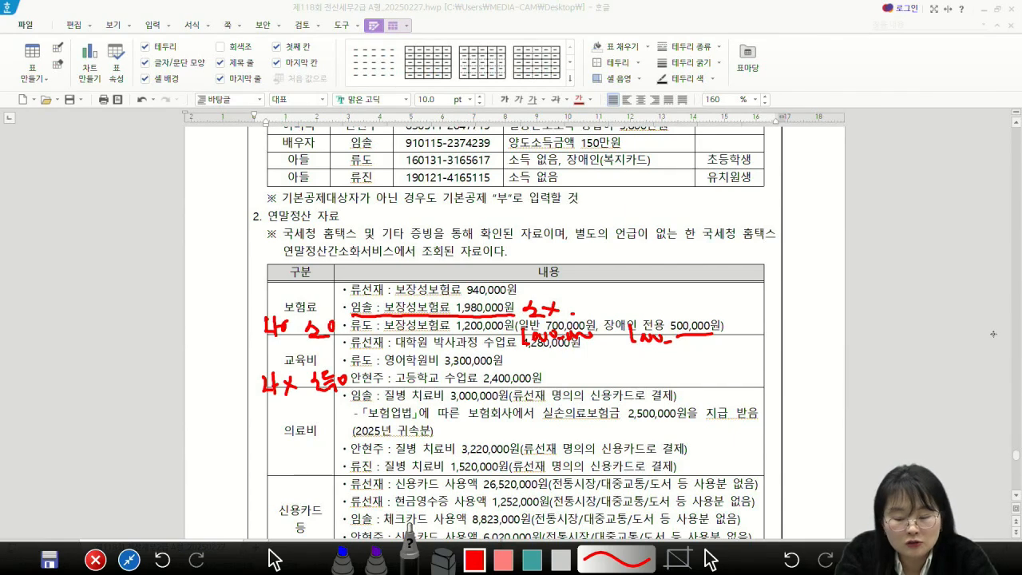
{"action": "mouse_move", "coordinate": [607, 338]}
{"action": "left_mouse_down"}
{"action": "mouse_move", "coordinate": [602, 351]}
{"action": "mouse_move", "coordinate": [609, 339]}
{"action": "left_mouse_up"}
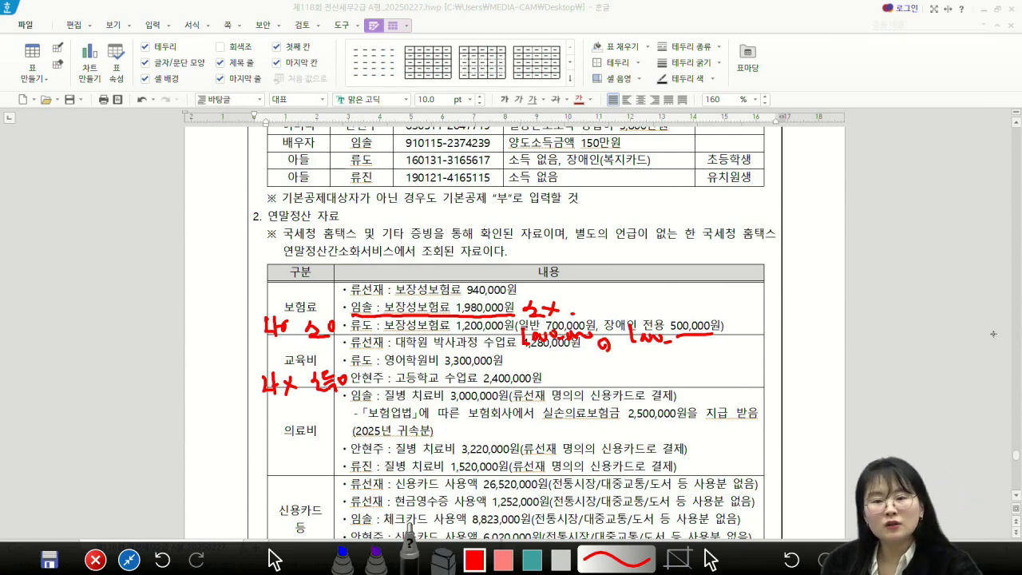
Step: Mark 영어학원비 3,300,000원 and 고등학교 수업료 2,400,000원 with an X in the 교육비 row, and clear all marks
{"action": "left_click_drag", "start_coordinate": [517, 355], "coordinate": [506, 367]}
{"action": "left_click_drag", "start_coordinate": [507, 357], "coordinate": [518, 368]}
{"action": "left_click", "coordinate": [525, 364]}
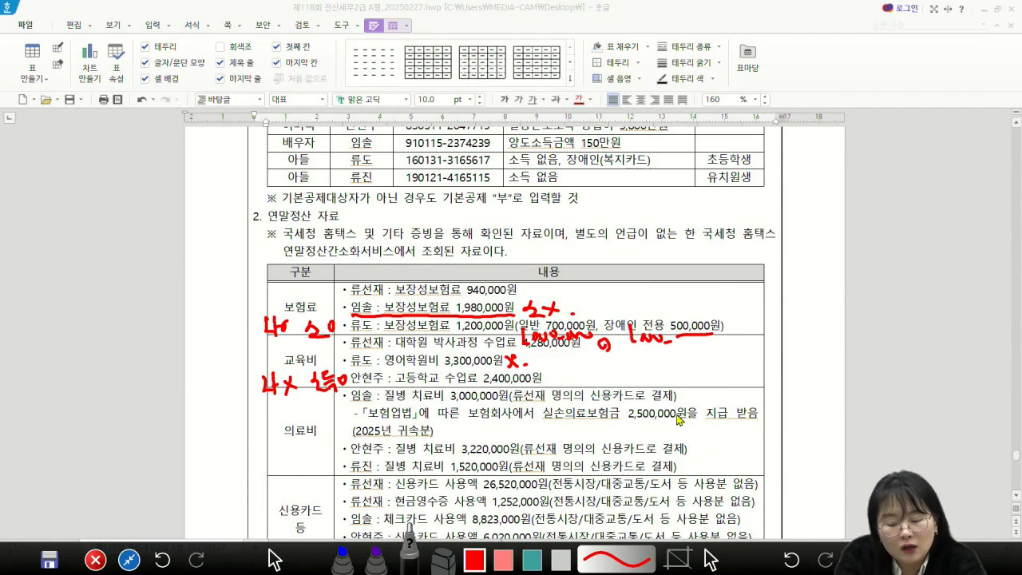
{"action": "left_click_drag", "start_coordinate": [556, 371], "coordinate": [562, 381]}
{"action": "left_click_drag", "start_coordinate": [560, 373], "coordinate": [551, 386]}
{"action": "left_click", "coordinate": [568, 384]}
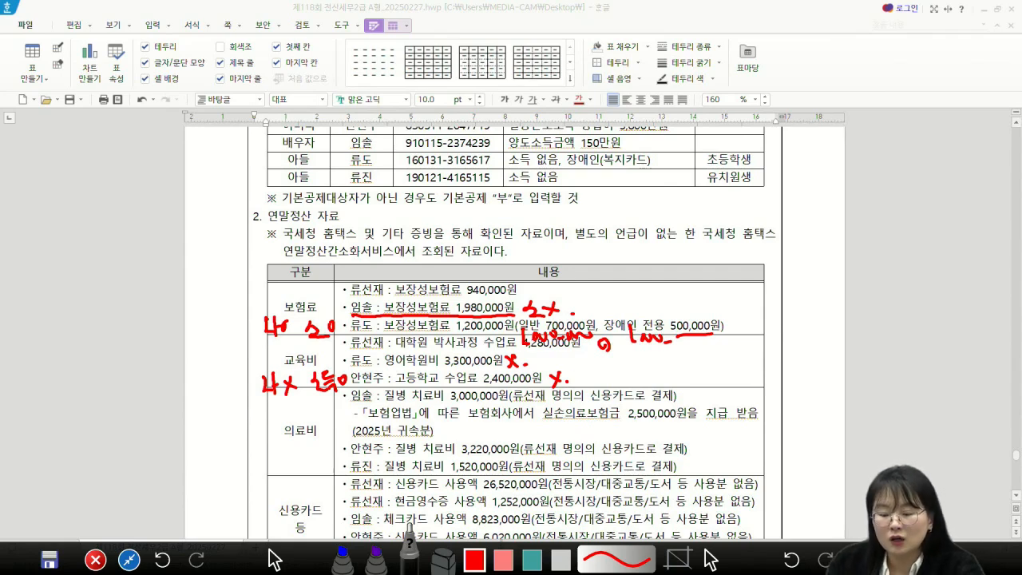
{"action": "key", "text": "Escape"}
Step: Underline the spouse's 질병 치료비 3,000,000원, write 나X 소득X below 의료비, and mark the spouse's line with an O
{"action": "scroll", "coordinate": [753, 415], "scroll_direction": "up", "scroll_amount": 1}
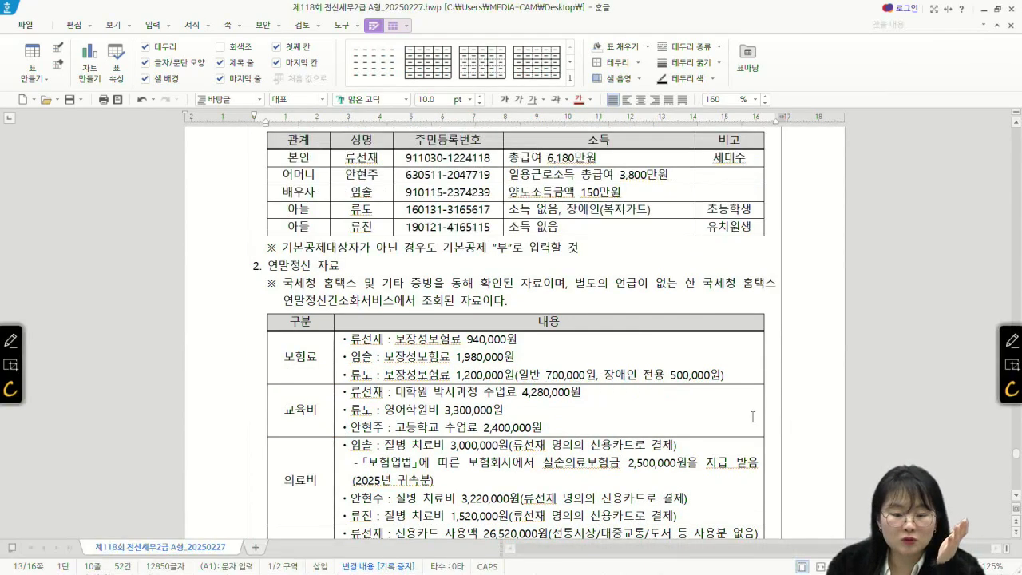
{"action": "scroll", "coordinate": [746, 418], "scroll_direction": "down", "scroll_amount": 3}
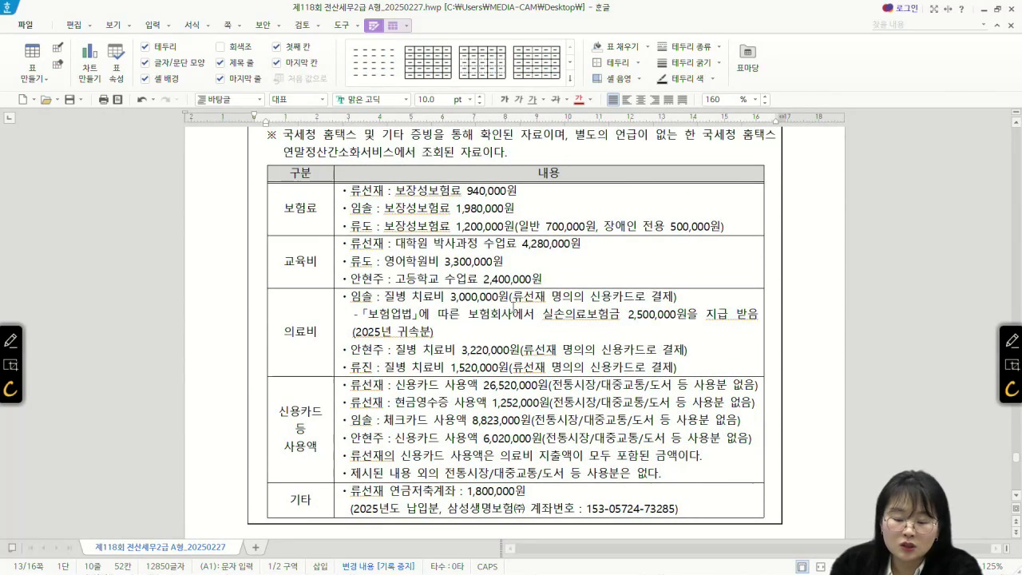
{"action": "left_click", "coordinate": [1017, 335]}
{"action": "left_click_drag", "start_coordinate": [381, 303], "coordinate": [505, 304]}
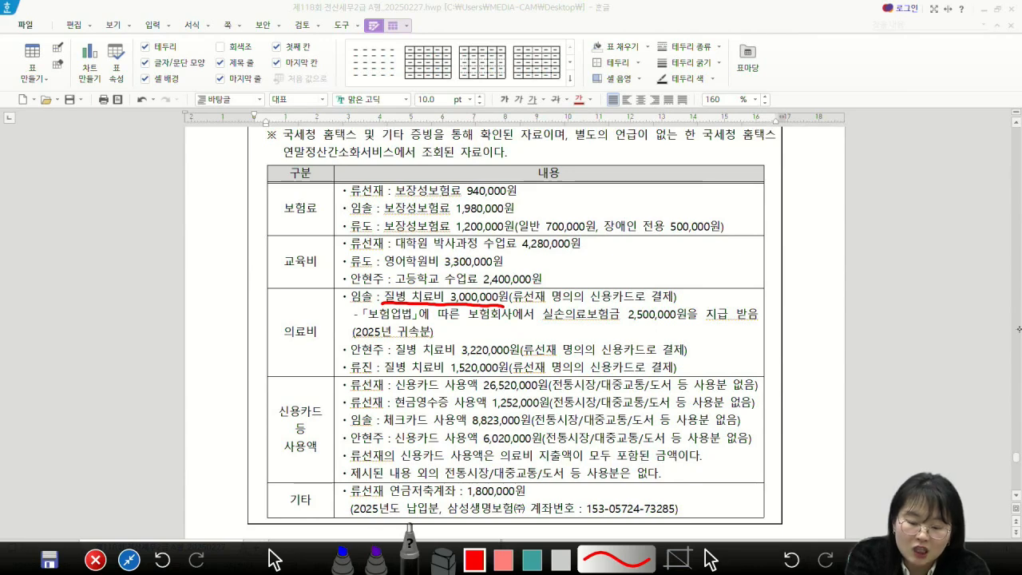
{"action": "mouse_move", "coordinate": [342, 303]}
{"action": "left_mouse_down"}
{"action": "mouse_move", "coordinate": [333, 312]}
{"action": "mouse_move", "coordinate": [345, 313]}
{"action": "left_mouse_up"}
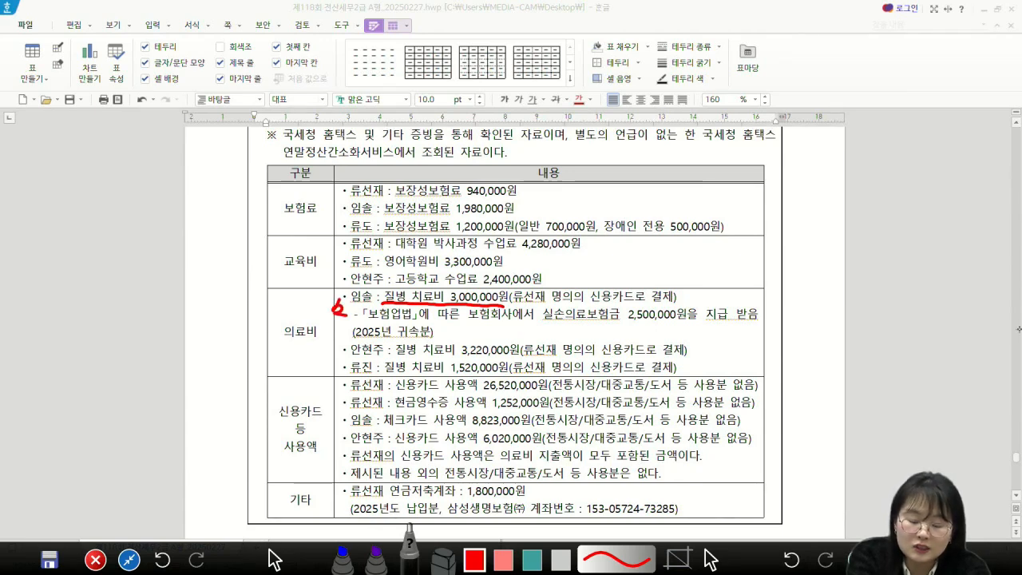
{"action": "mouse_move", "coordinate": [265, 354]}
{"action": "left_mouse_down"}
{"action": "mouse_move", "coordinate": [283, 372]}
{"action": "mouse_move", "coordinate": [329, 372]}
{"action": "mouse_move", "coordinate": [330, 356]}
{"action": "left_mouse_up"}
{"action": "left_click_drag", "start_coordinate": [324, 359], "coordinate": [338, 364]}
{"action": "left_click_drag", "start_coordinate": [327, 368], "coordinate": [338, 370]}
{"action": "left_click_drag", "start_coordinate": [337, 361], "coordinate": [349, 367]}
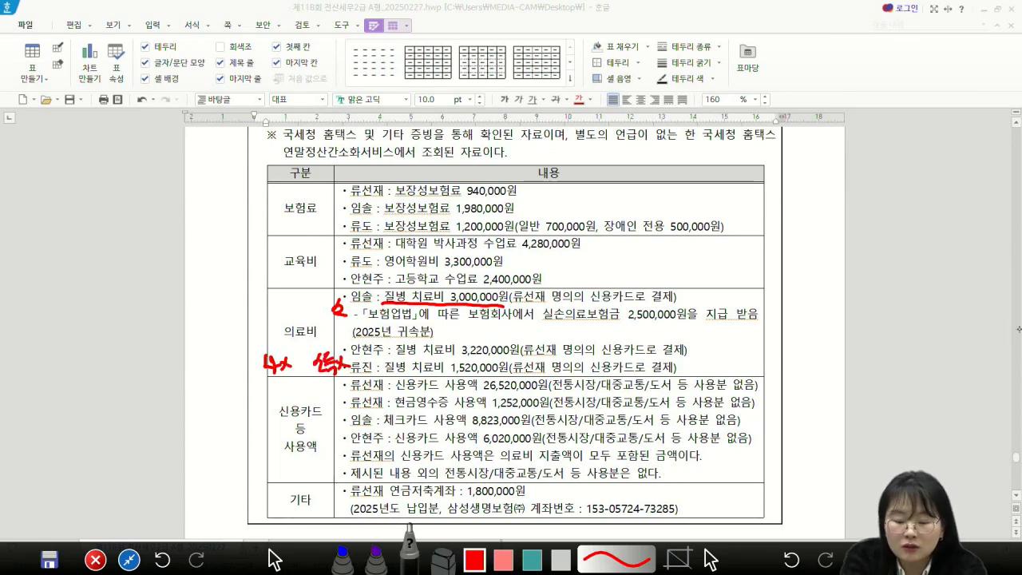
{"action": "mouse_move", "coordinate": [688, 290]}
{"action": "left_mouse_down"}
{"action": "mouse_move", "coordinate": [685, 303]}
{"action": "mouse_move", "coordinate": [683, 292]}
{"action": "left_mouse_up"}
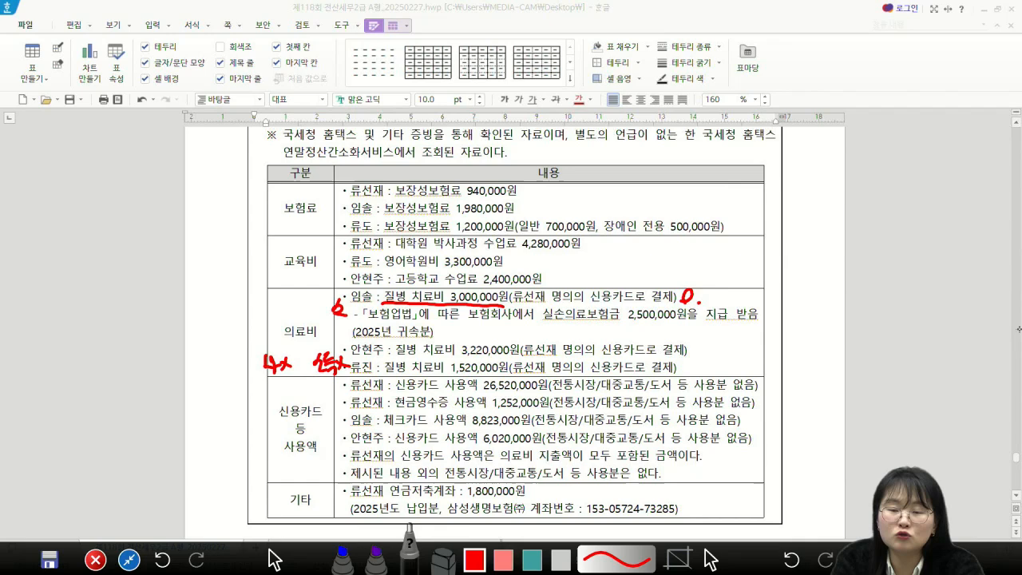
{"action": "left_click", "coordinate": [698, 301]}
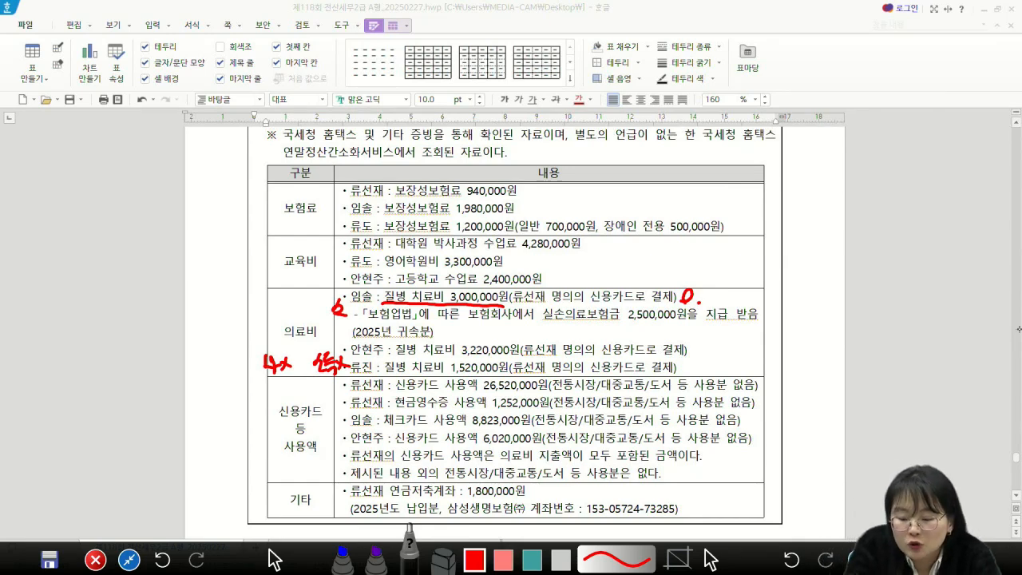
Step: Underline 실손의료보험금 2,500,000원, bracket it with the 3,000,000원 expense as 500,000, and mark the other two 질병 치료비 lines O
{"action": "left_click_drag", "start_coordinate": [543, 321], "coordinate": [696, 320]}
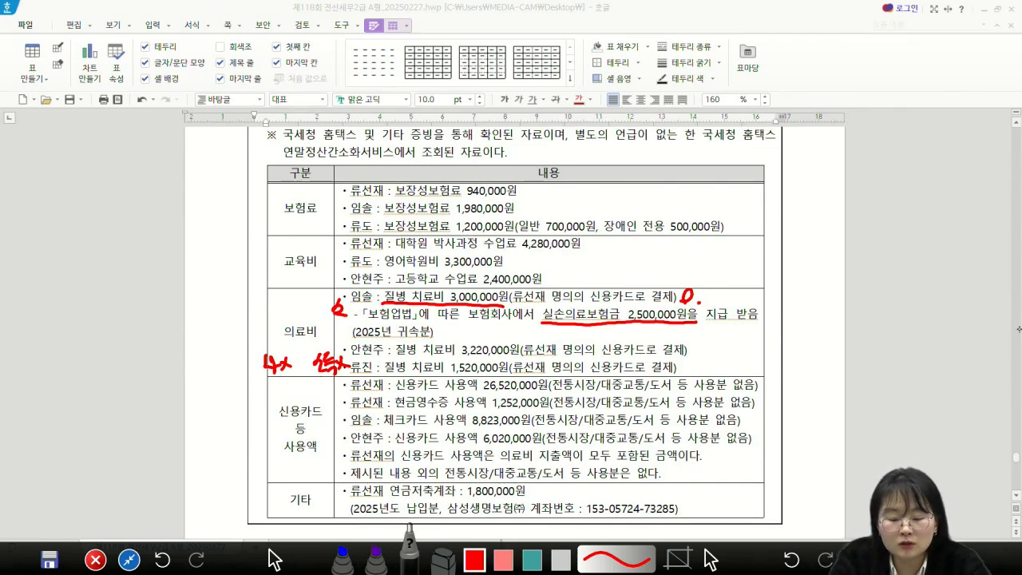
{"action": "mouse_move", "coordinate": [736, 296]}
{"action": "left_mouse_down"}
{"action": "mouse_move", "coordinate": [766, 293]}
{"action": "mouse_move", "coordinate": [756, 317]}
{"action": "mouse_move", "coordinate": [859, 296]}
{"action": "left_mouse_up"}
{"action": "left_click_drag", "start_coordinate": [482, 277], "coordinate": [489, 275]}
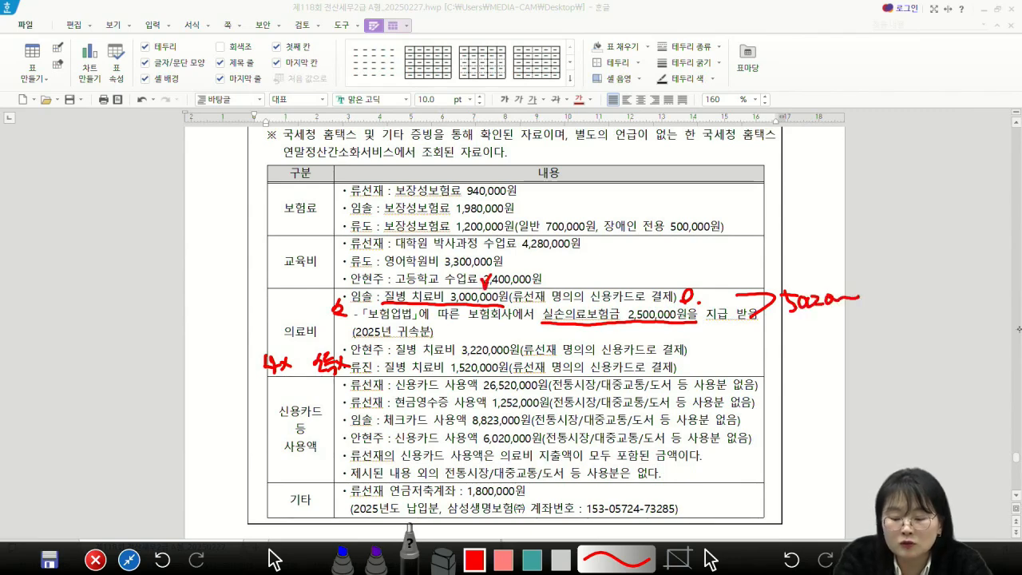
{"action": "left_click_drag", "start_coordinate": [641, 303], "coordinate": [651, 300]}
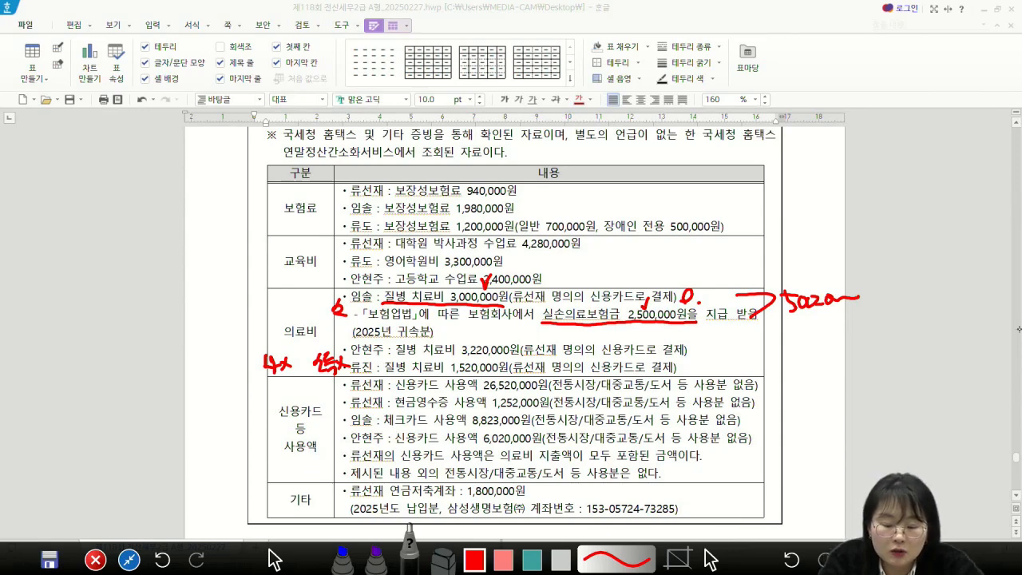
{"action": "left_click_drag", "start_coordinate": [703, 341], "coordinate": [690, 364]}
{"action": "left_click", "coordinate": [707, 373]}
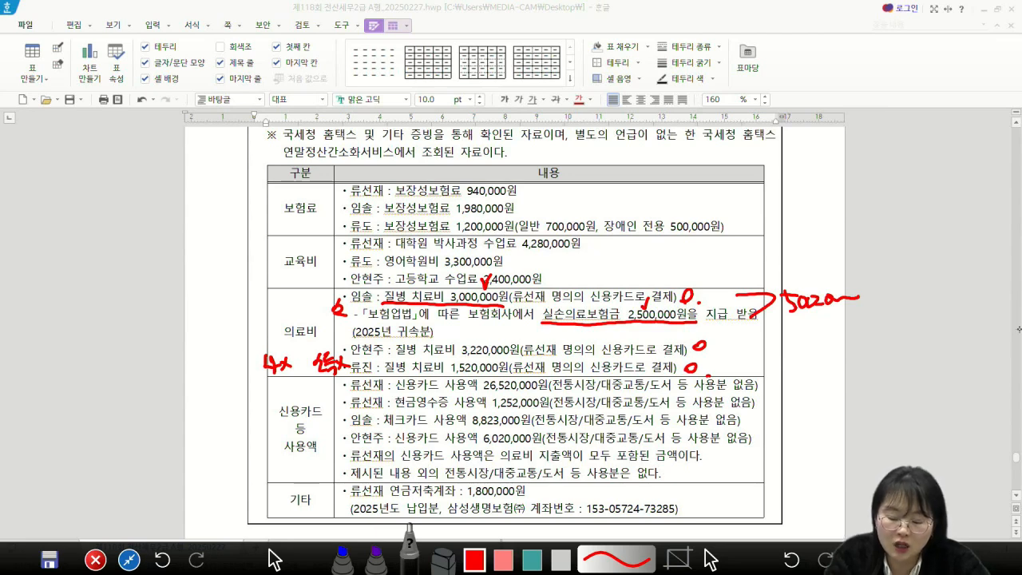
Step: Underline 신용카드로 결제 in the three 의료비 lines and the four amounts in the 신용카드 등 사용액 row in teal
{"action": "left_click", "coordinate": [531, 560]}
{"action": "left_click_drag", "start_coordinate": [587, 302], "coordinate": [669, 297]}
{"action": "left_click_drag", "start_coordinate": [602, 358], "coordinate": [690, 356]}
{"action": "left_click_drag", "start_coordinate": [594, 375], "coordinate": [695, 373]}
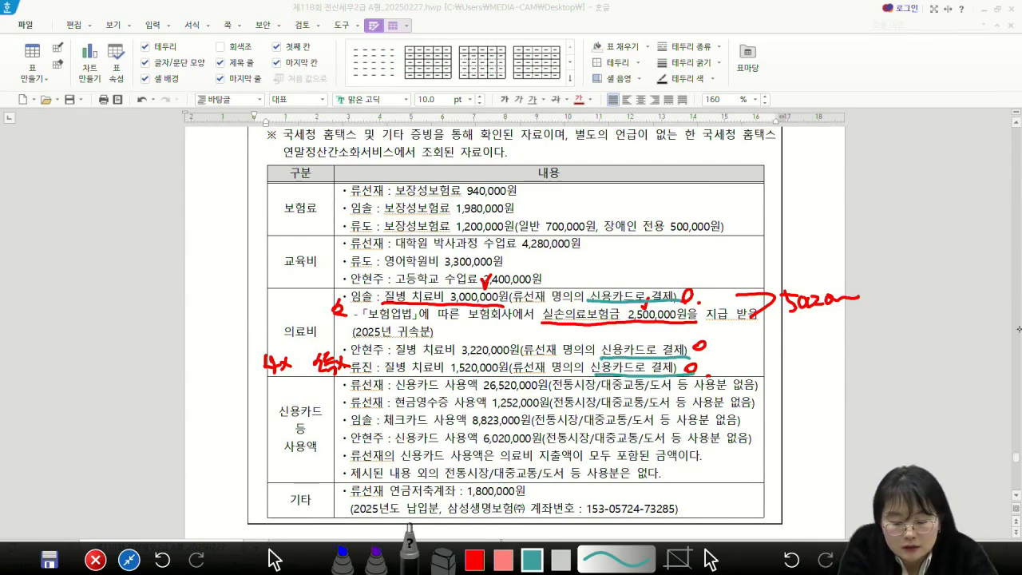
{"action": "left_click_drag", "start_coordinate": [481, 391], "coordinate": [543, 390]}
{"action": "left_click_drag", "start_coordinate": [486, 412], "coordinate": [498, 410]}
{"action": "mouse_move", "coordinate": [472, 429]}
{"action": "left_mouse_down"}
{"action": "mouse_move", "coordinate": [520, 428]}
{"action": "mouse_move", "coordinate": [528, 445]}
{"action": "left_mouse_up"}
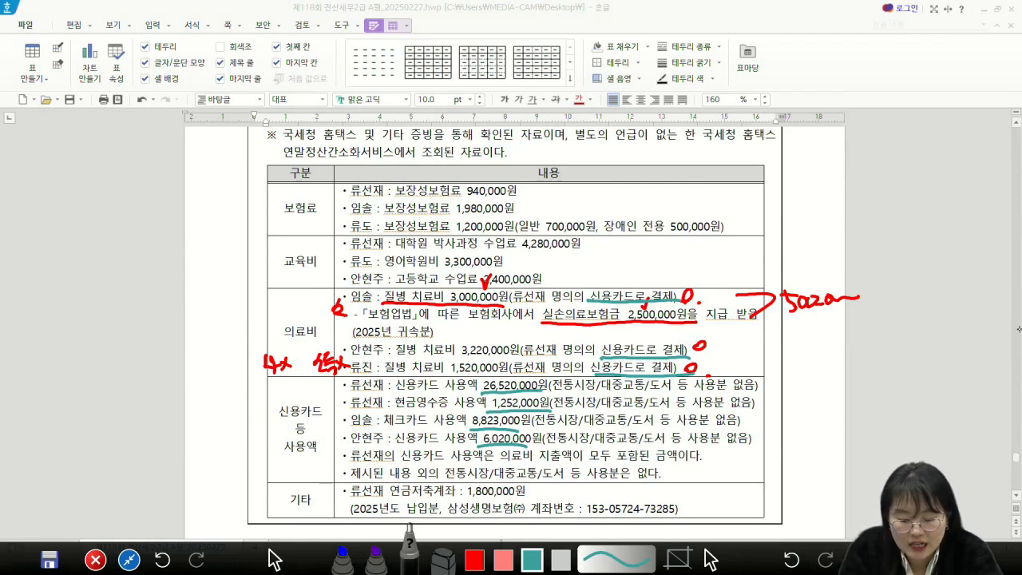
Step: Write 나X 소득O in red below 신용카드 등 사용액, cross out the spouse's line, and circle the employee's and mother's names
{"action": "left_click", "coordinate": [474, 561]}
{"action": "mouse_move", "coordinate": [260, 461]}
{"action": "left_mouse_down"}
{"action": "mouse_move", "coordinate": [269, 481]}
{"action": "mouse_move", "coordinate": [338, 476]}
{"action": "left_mouse_up"}
{"action": "left_click_drag", "start_coordinate": [379, 407], "coordinate": [361, 430]}
{"action": "left_click_drag", "start_coordinate": [347, 415], "coordinate": [369, 433]}
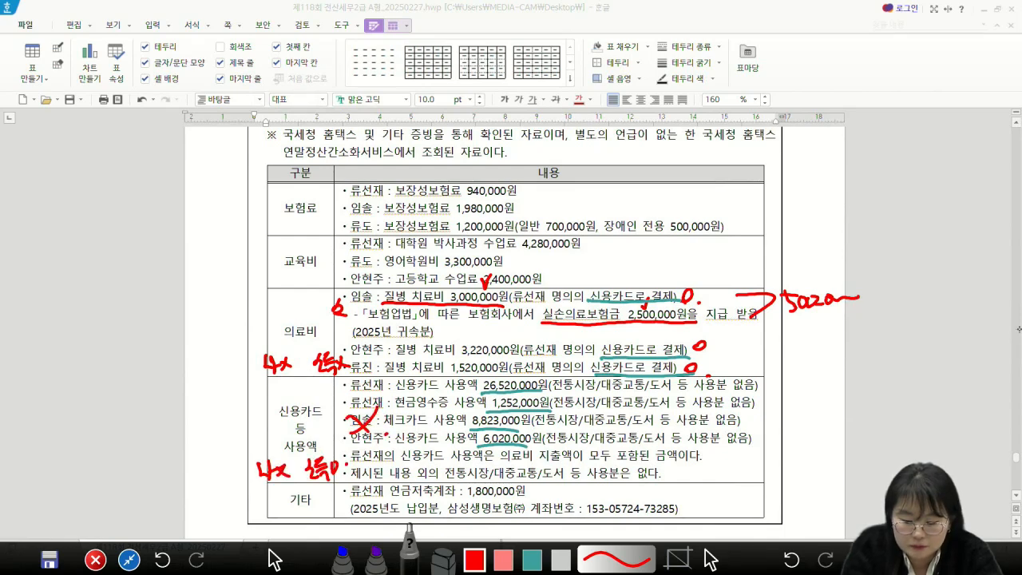
{"action": "left_click_drag", "start_coordinate": [364, 436], "coordinate": [375, 453]}
{"action": "left_click_drag", "start_coordinate": [374, 377], "coordinate": [383, 383]}
Step: Underline the 연금저축계좌 1,800,000원 and its 2025 payment details in the 기타 row, and clear all marks
{"action": "left_click_drag", "start_coordinate": [661, 474], "coordinate": [663, 479]}
{"action": "left_click_drag", "start_coordinate": [353, 497], "coordinate": [526, 497]}
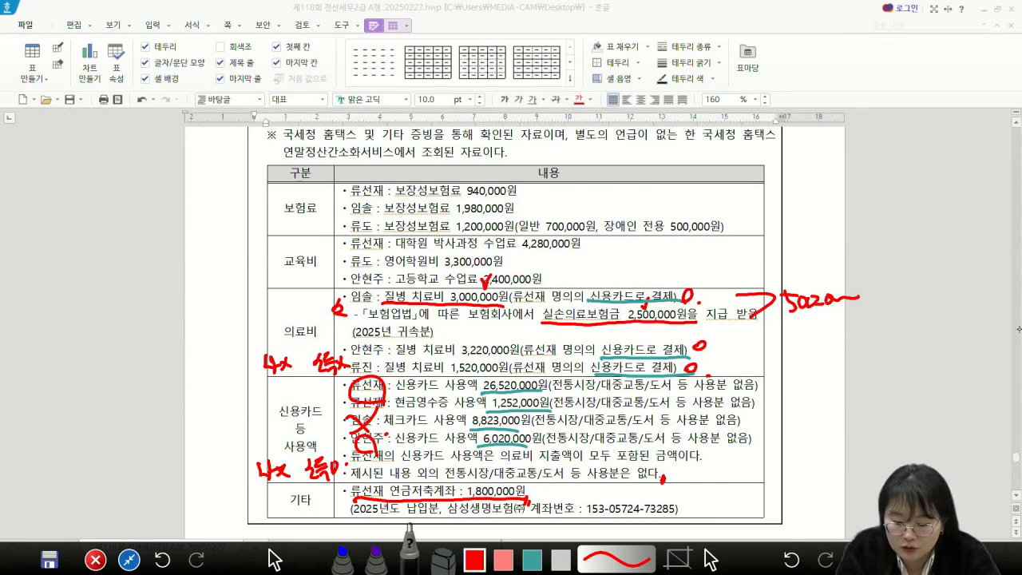
{"action": "mouse_move", "coordinate": [349, 518]}
{"action": "left_mouse_down"}
{"action": "mouse_move", "coordinate": [688, 514]}
{"action": "mouse_move", "coordinate": [696, 523]}
{"action": "left_mouse_up"}
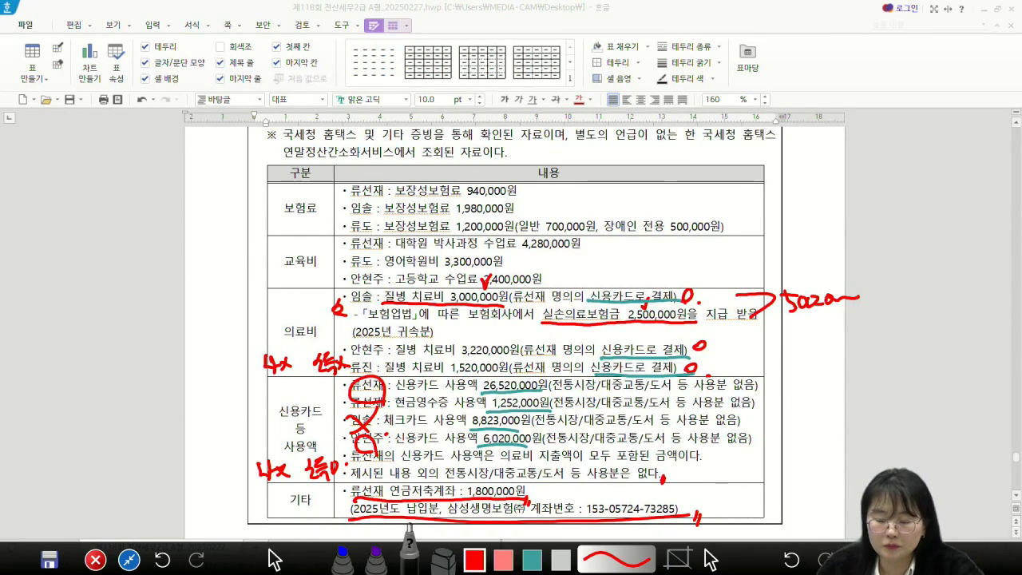
{"action": "key", "text": "Escape"}
Step: Review the instruction text of question [2], highlighting which 연말정산추가자료입력 tabs have to be completed
{"action": "scroll", "coordinate": [682, 388], "scroll_direction": "up", "scroll_amount": 6}
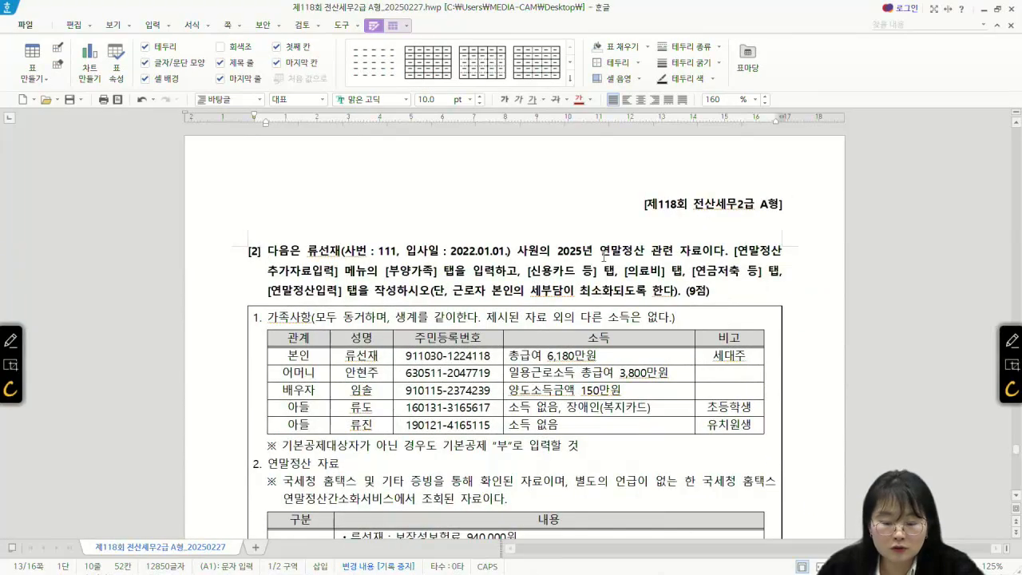
{"action": "left_click_drag", "start_coordinate": [711, 293], "coordinate": [268, 257]}
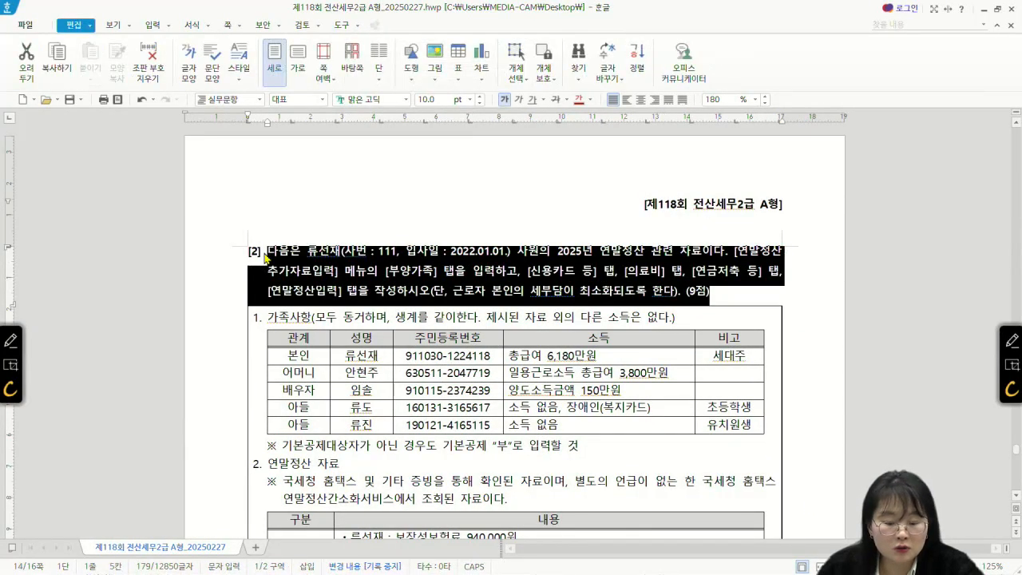
{"action": "left_click", "coordinate": [506, 255]}
{"action": "type", "text": "."}
{"action": "left_click_drag", "start_coordinate": [727, 290], "coordinate": [418, 254]}
{"action": "left_click", "coordinate": [626, 289]}
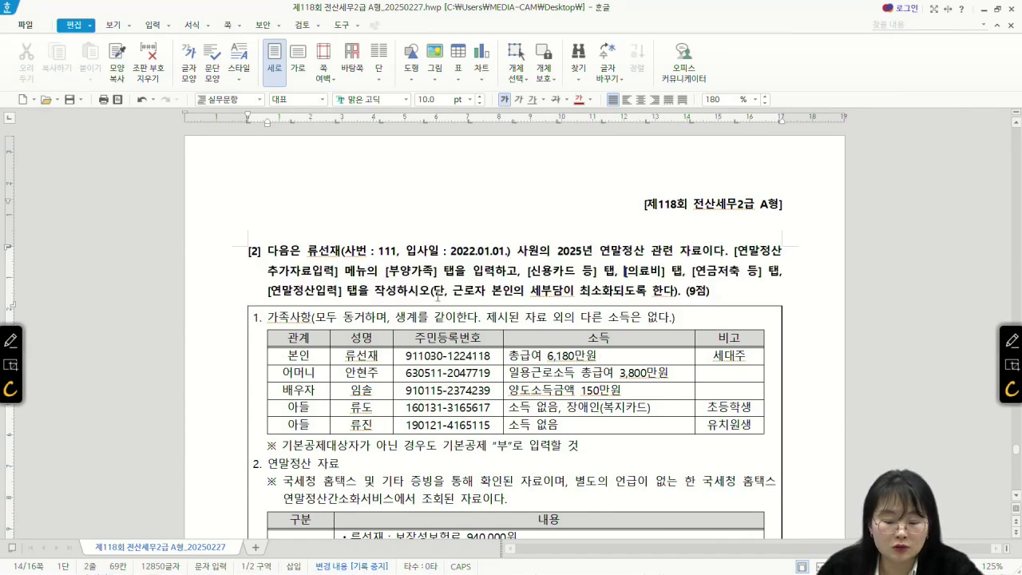
Step: Look back through the exam pages to the 문제5 heading and highlight its 2025년 귀속 원천징수 instruction line
{"action": "scroll", "coordinate": [485, 322], "scroll_direction": "down", "scroll_amount": 6}
{"action": "scroll", "coordinate": [484, 321], "scroll_direction": "up", "scroll_amount": 1}
{"action": "scroll", "coordinate": [484, 321], "scroll_direction": "up", "scroll_amount": 7}
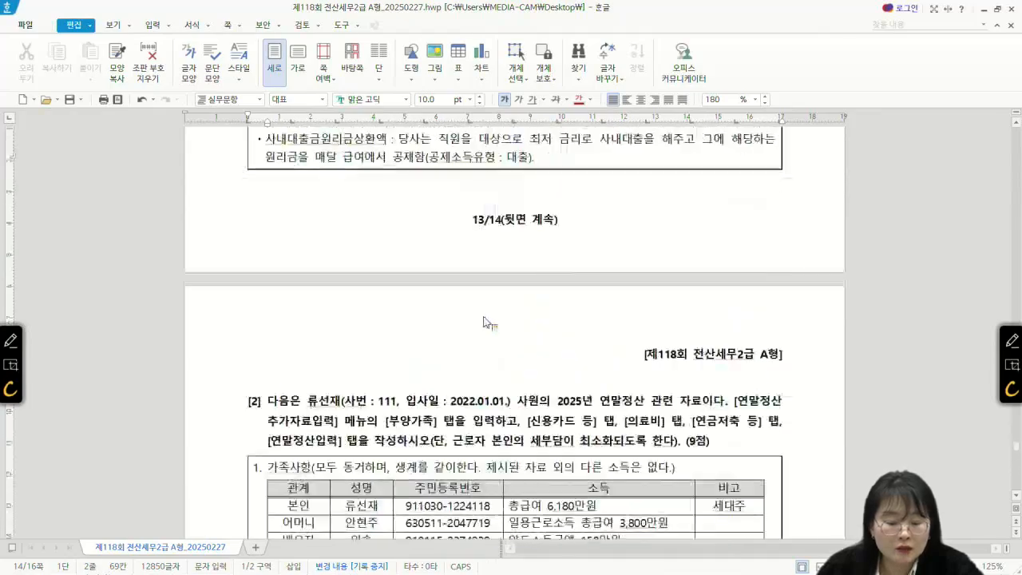
{"action": "scroll", "coordinate": [484, 321], "scroll_direction": "down", "scroll_amount": 12}
{"action": "scroll", "coordinate": [485, 322], "scroll_direction": "up", "scroll_amount": 10}
{"action": "scroll", "coordinate": [484, 322], "scroll_direction": "up", "scroll_amount": 12}
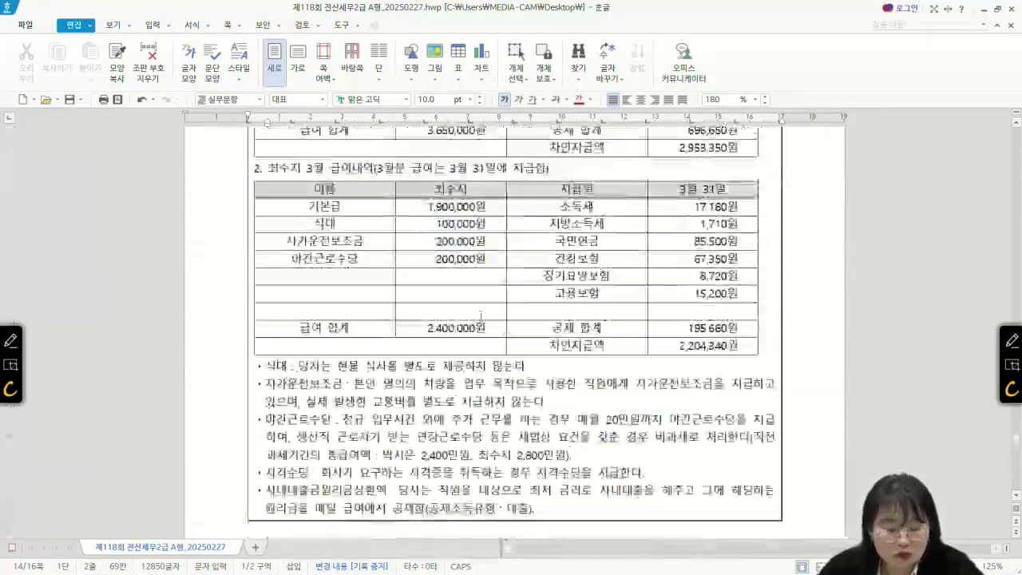
{"action": "scroll", "coordinate": [349, 372], "scroll_direction": "down", "scroll_amount": 3}
{"action": "left_click_drag", "start_coordinate": [318, 317], "coordinate": [678, 317]}
{"action": "left_click", "coordinate": [689, 317]}
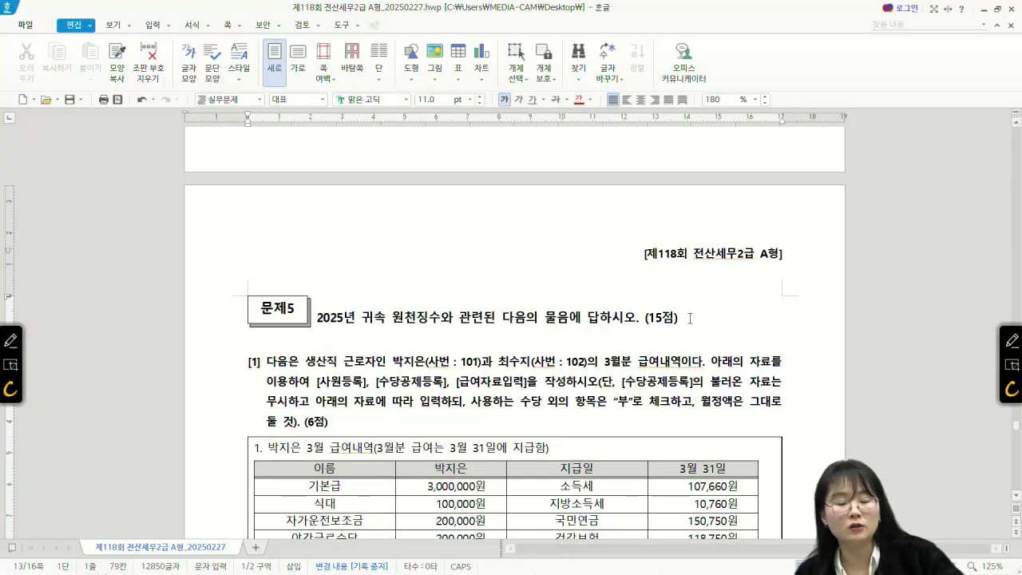